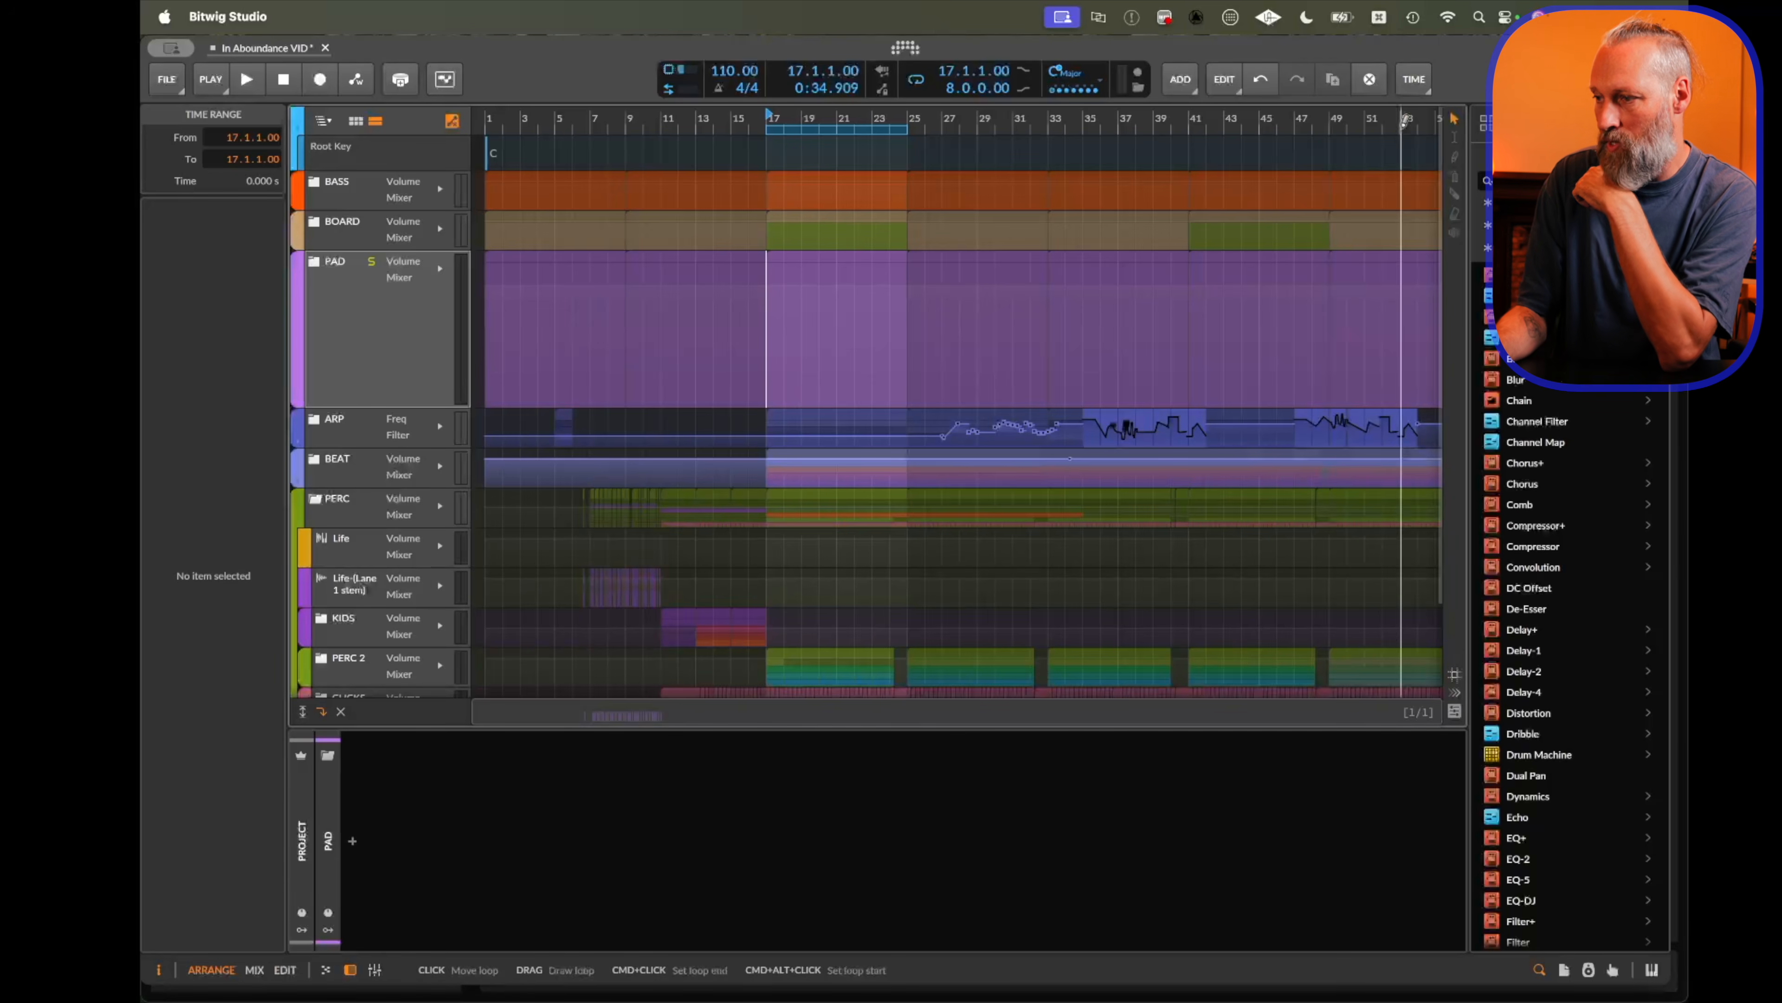
# Insert several automation points on the PAD track's volume lane around bars 17–21 and bend one segment into a curve.
pyautogui.doubleClick(769, 362)
pyautogui.doubleClick(808, 321)
pyautogui.doubleClick(841, 351)
pyautogui.doubleClick(860, 322)
pyautogui.doubleClick(864, 363)
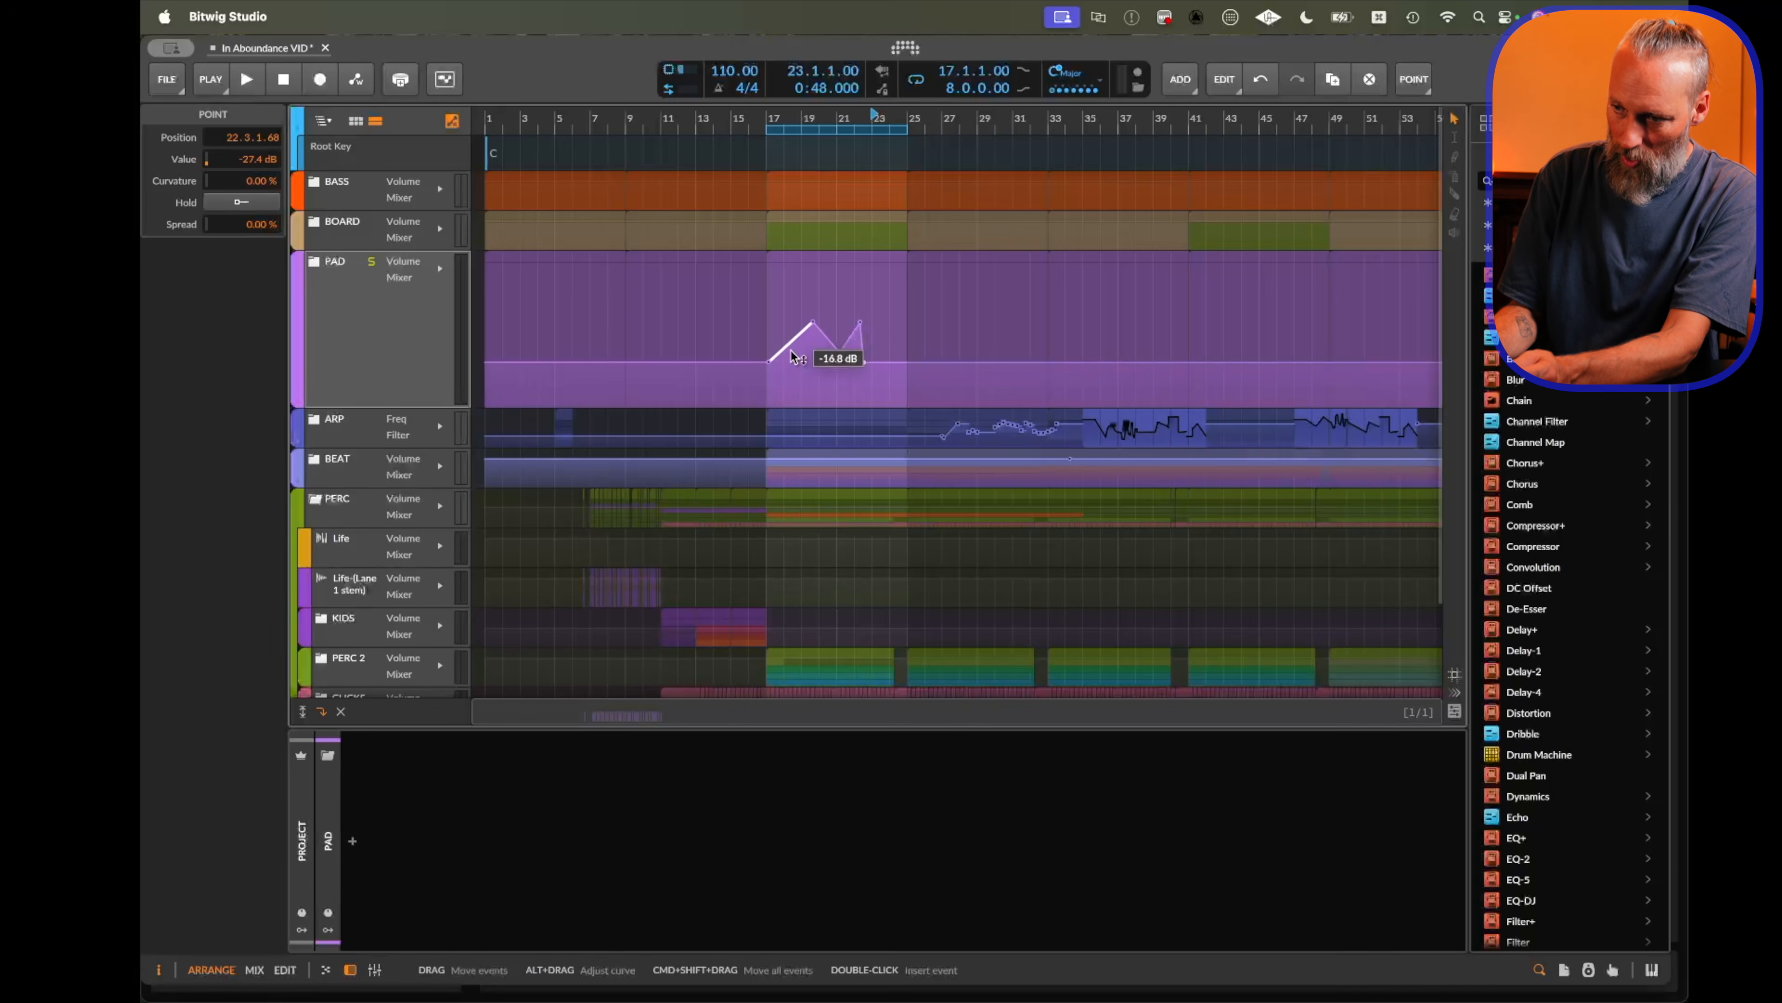
pyautogui.moveTo(795, 353)
pyautogui.mouseDown()
pyautogui.moveTo(795, 382)
pyautogui.moveTo(800, 344)
pyautogui.mouseUp()
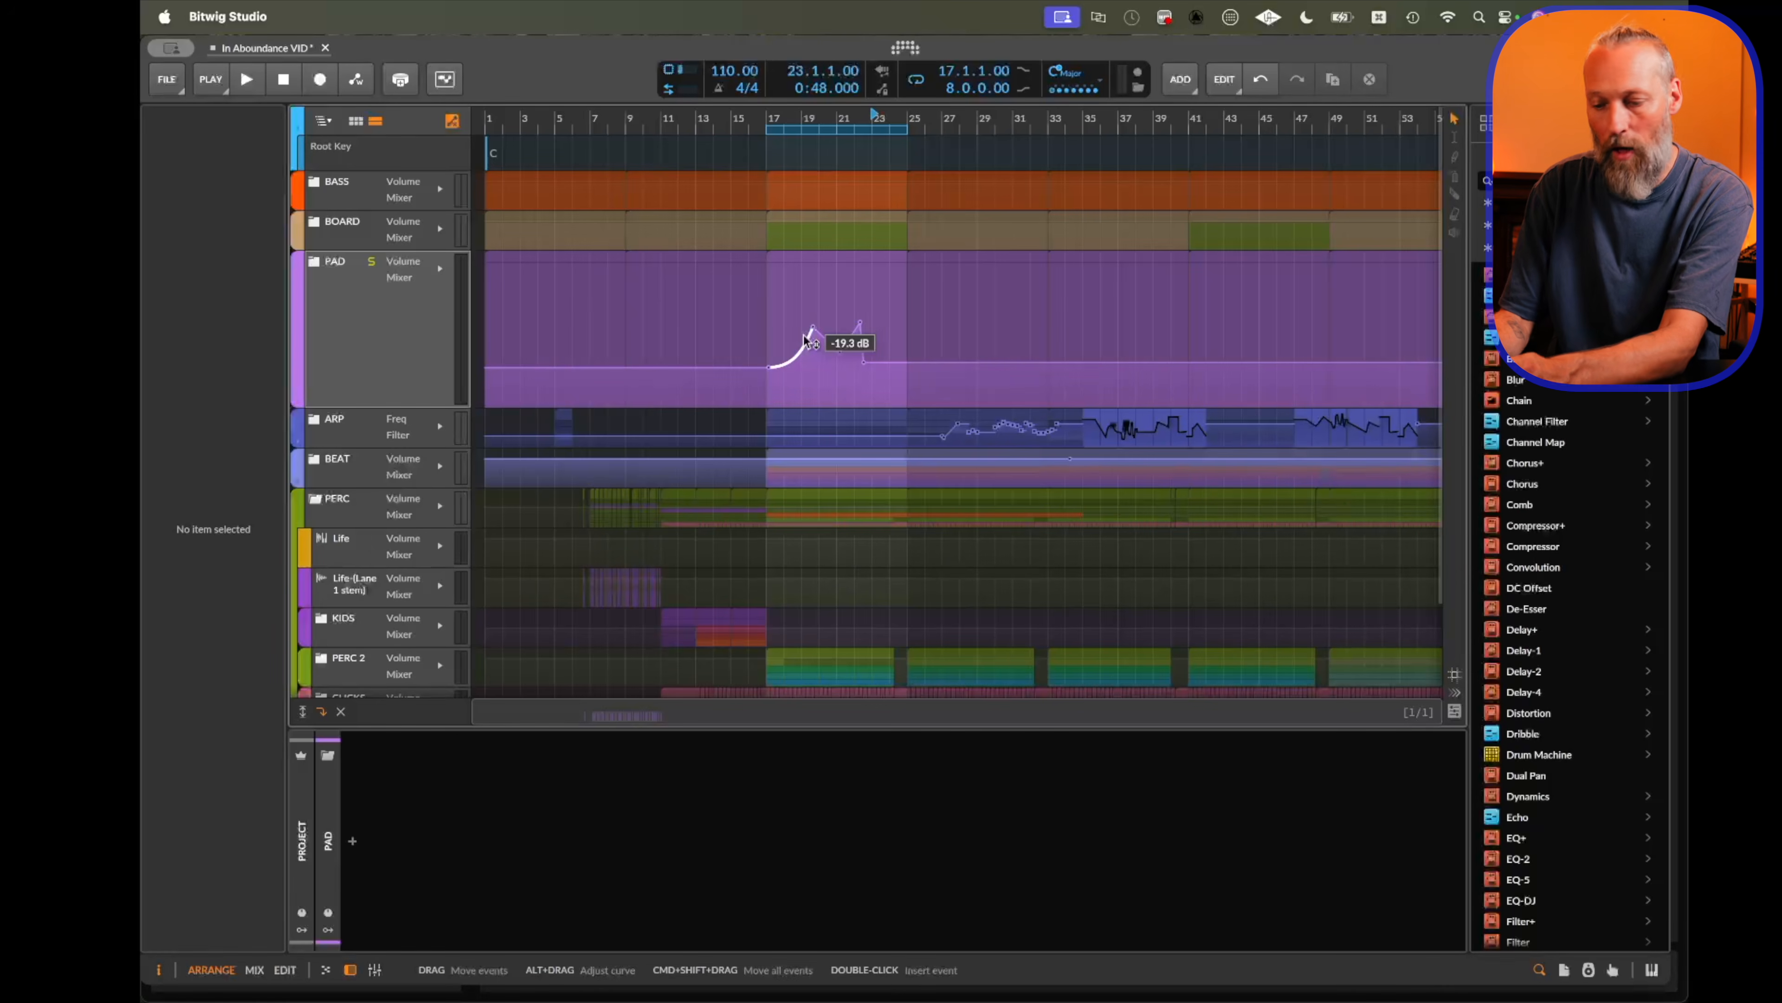
# Switch to the Draw tool and draw extra ramps and stepped volume automation on the PAD lane from bar 17 to about bar 43.
pyautogui.click(1074, 330)
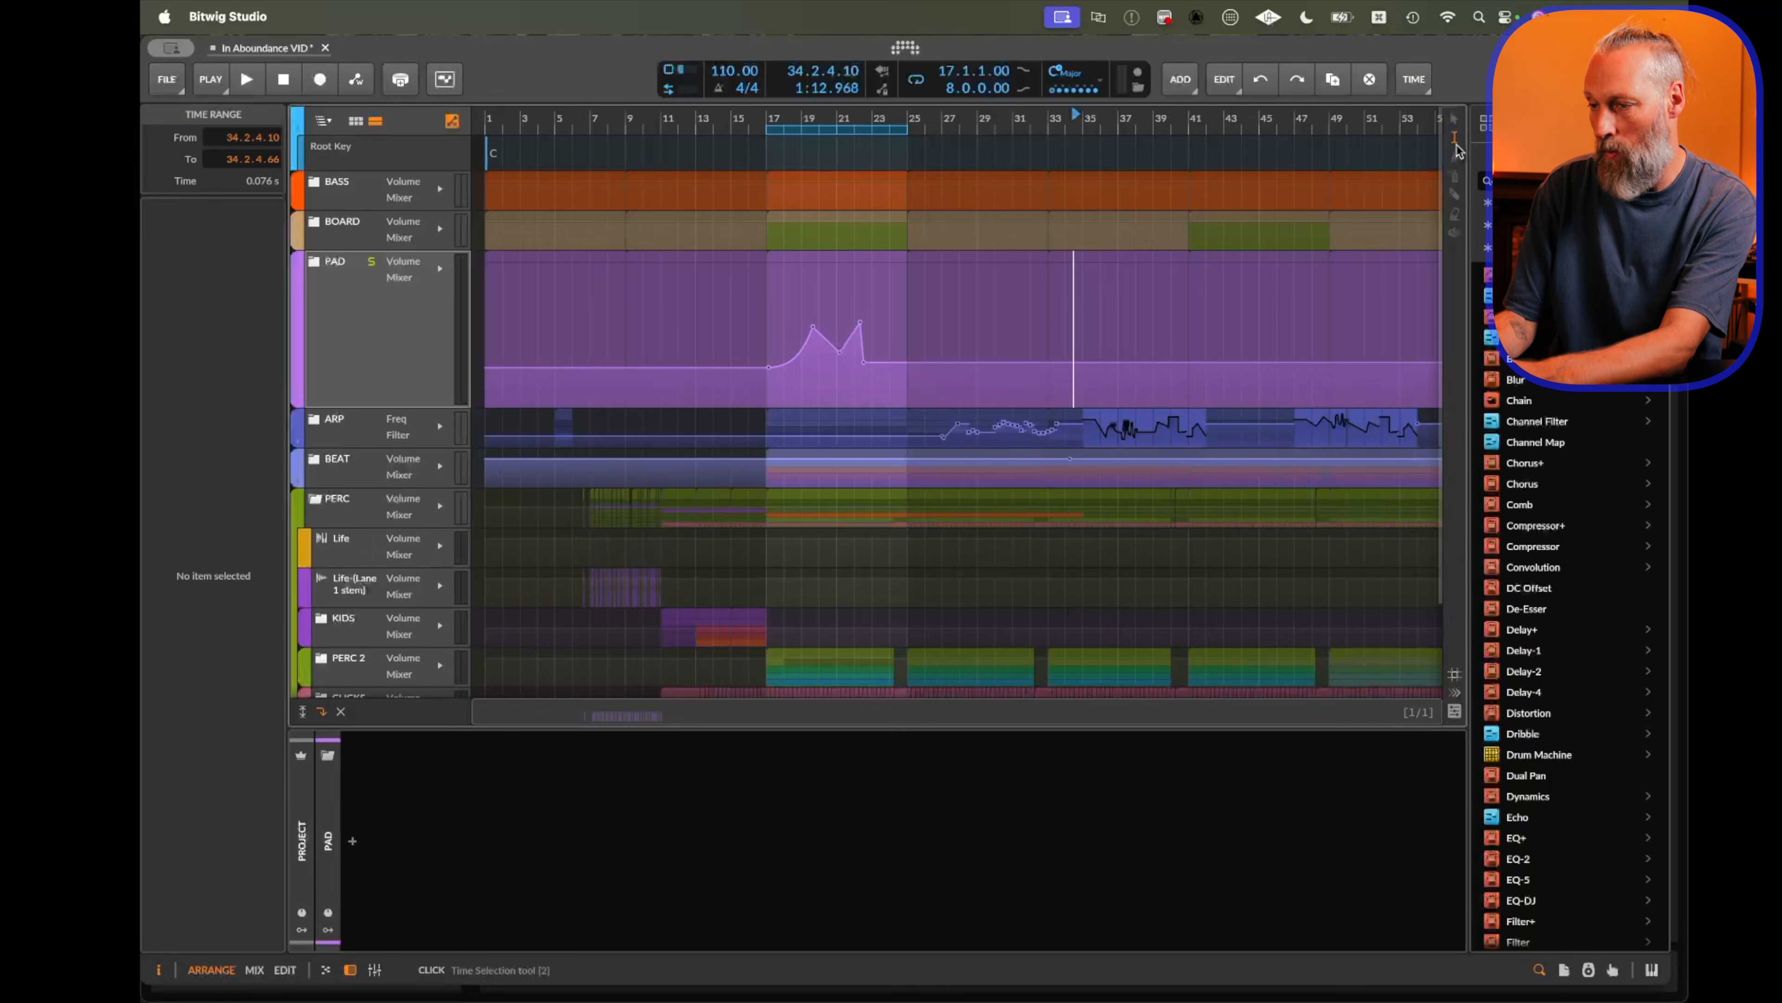
pyautogui.moveTo(772, 337)
pyautogui.mouseDown()
pyautogui.moveTo(884, 359)
pyautogui.moveTo(747, 386)
pyautogui.moveTo(823, 387)
pyautogui.moveTo(823, 421)
pyautogui.moveTo(823, 351)
pyautogui.moveTo(823, 414)
pyautogui.moveTo(867, 347)
pyautogui.mouseUp()
pyautogui.press('3')
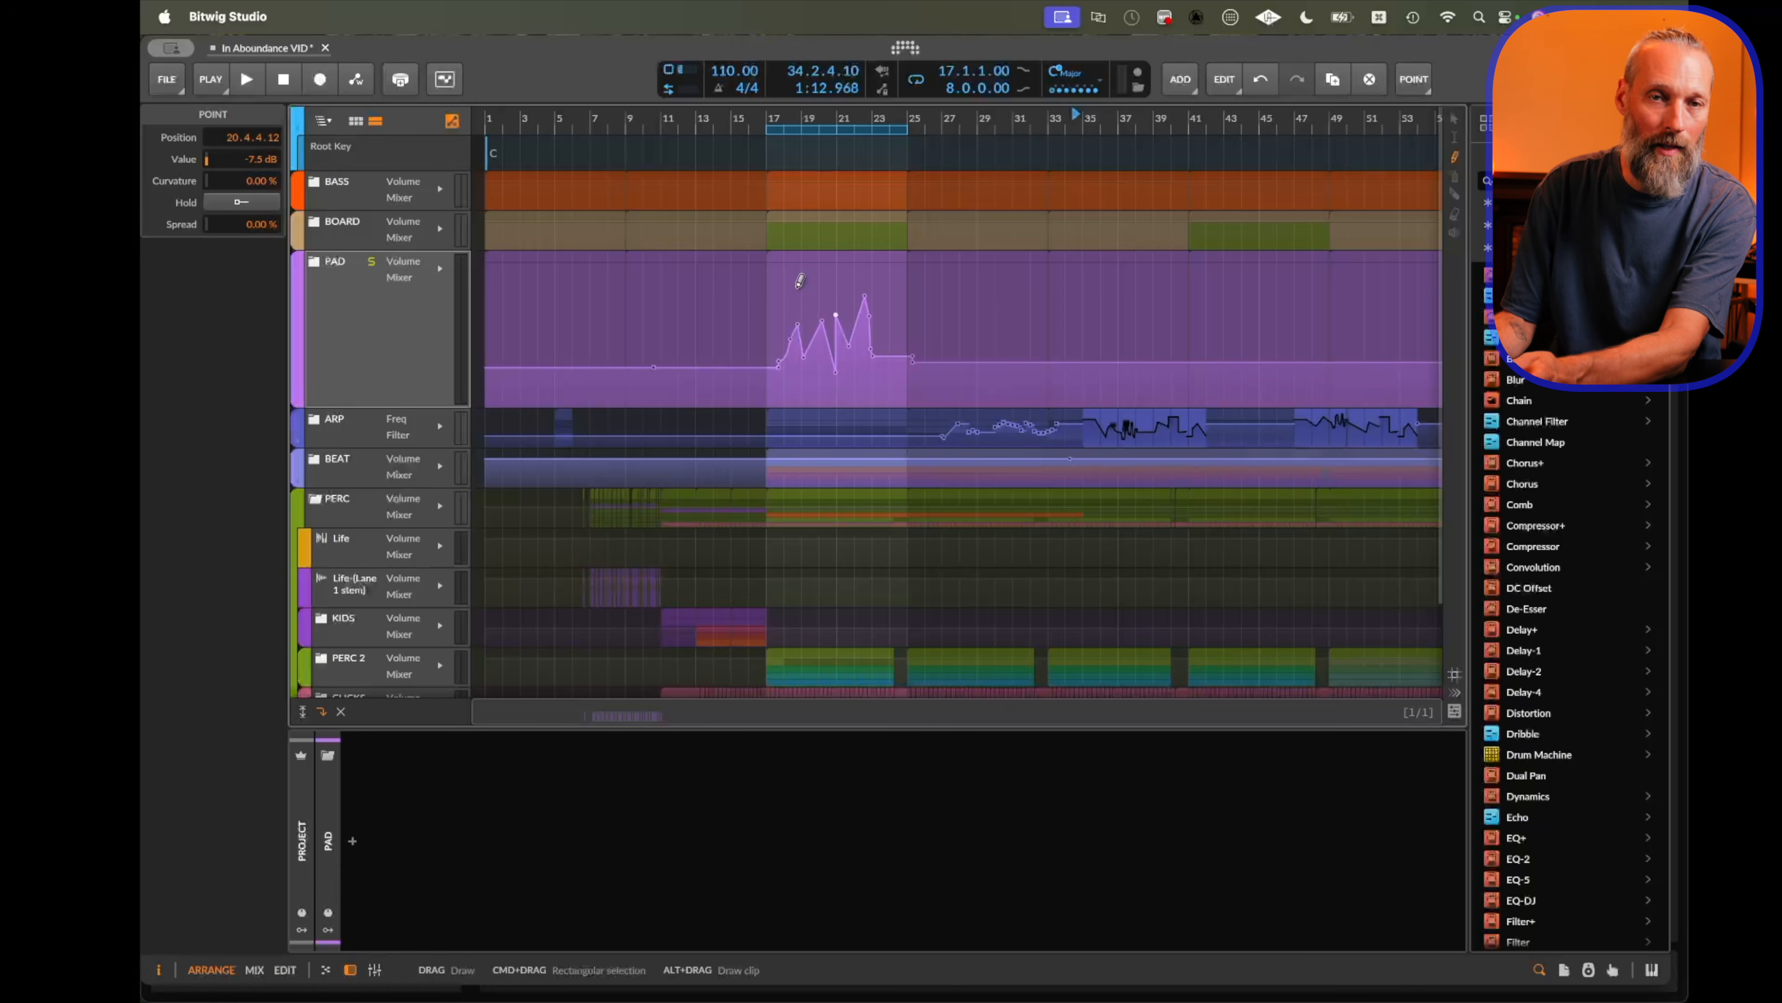
pyautogui.moveTo(822, 305); pyautogui.dragTo(842, 306)
pyautogui.moveTo(796, 387); pyautogui.dragTo(806, 387)
pyautogui.moveTo(856, 377); pyautogui.dragTo(870, 377)
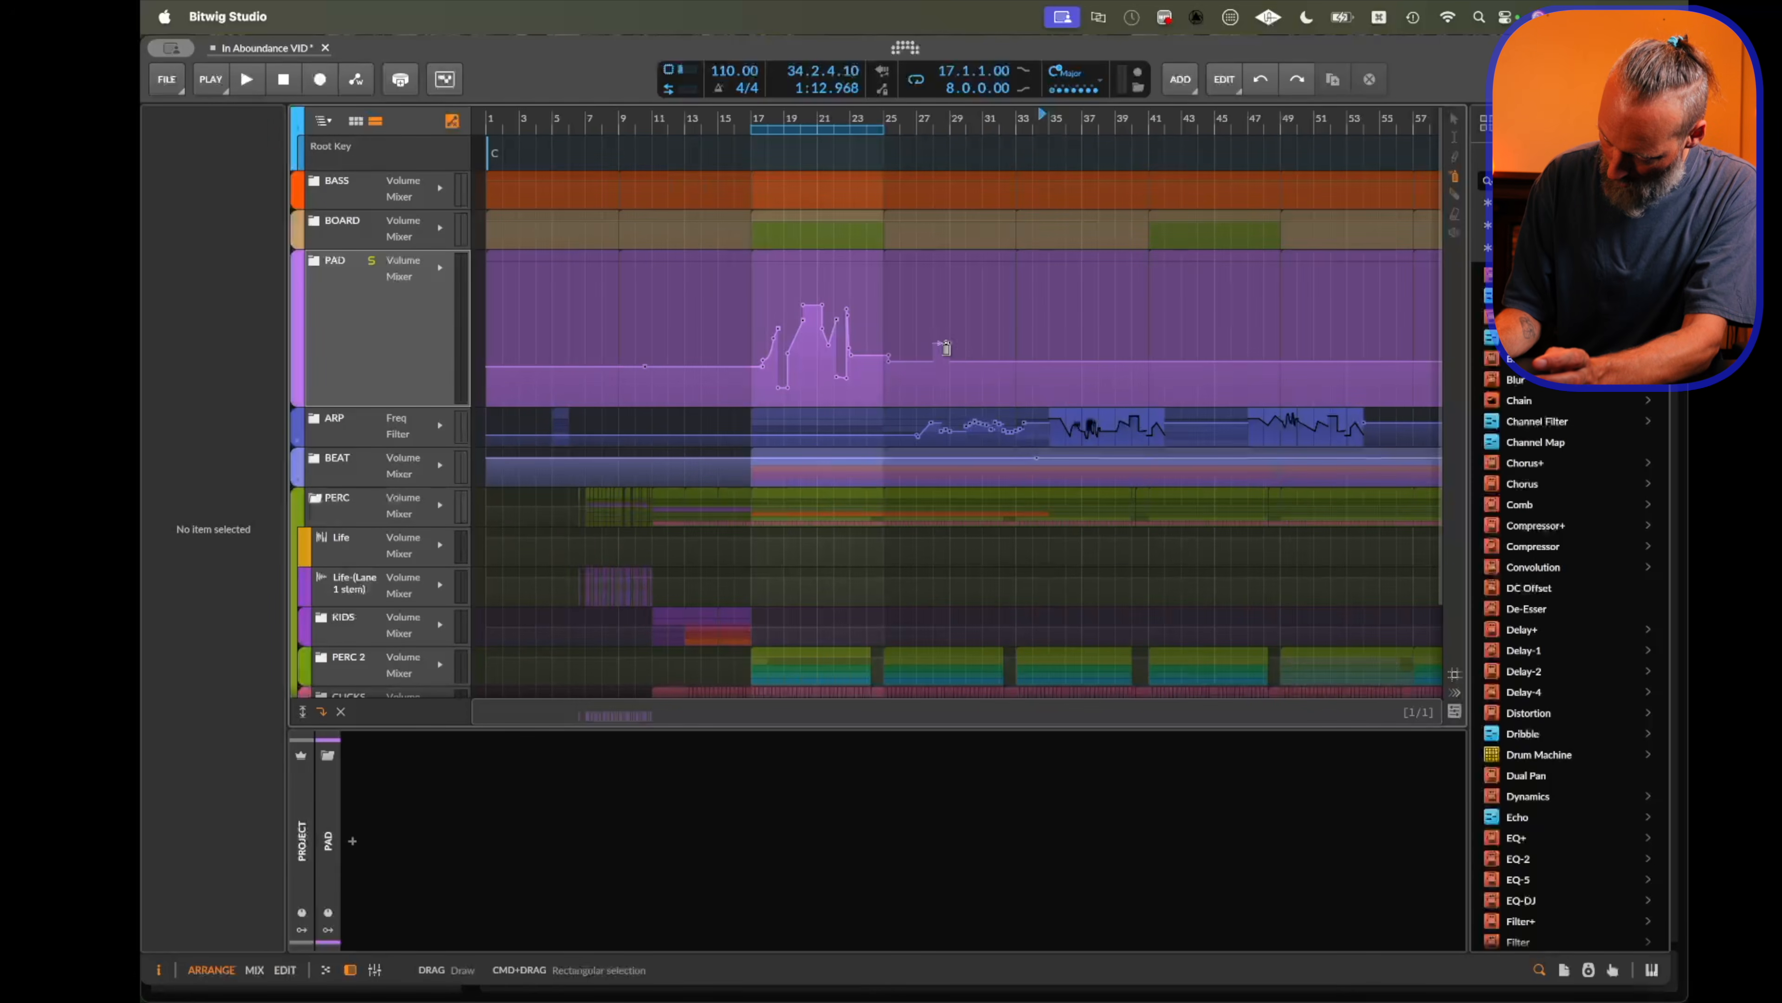
pyautogui.moveTo(943, 347); pyautogui.dragTo(1214, 361)
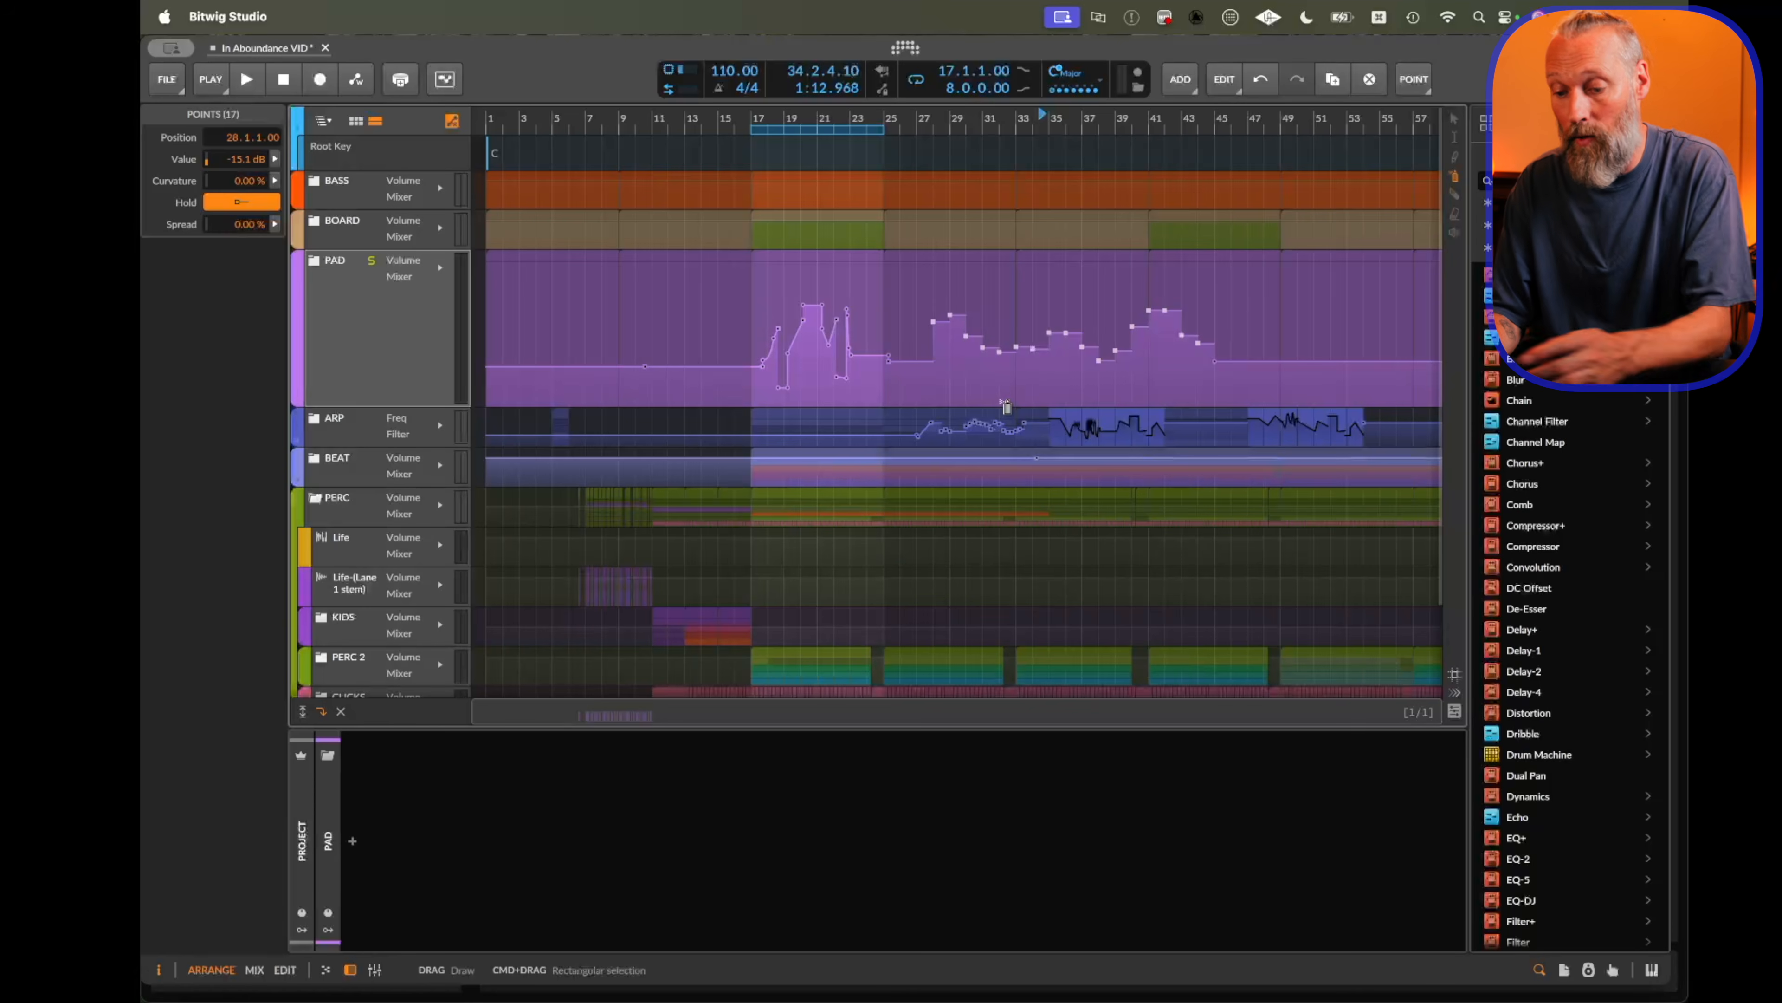
# Select the stepped automation section after bar 25 and duplicate it three times along the timeline.
pyautogui.click(932, 347)
pyautogui.moveTo(932, 347); pyautogui.dragTo(1034, 357)
pyautogui.press('super+d')
pyautogui.press('super+d')
pyautogui.press('super+d')
pyautogui.press('super+d')
pyautogui.press('super+d')
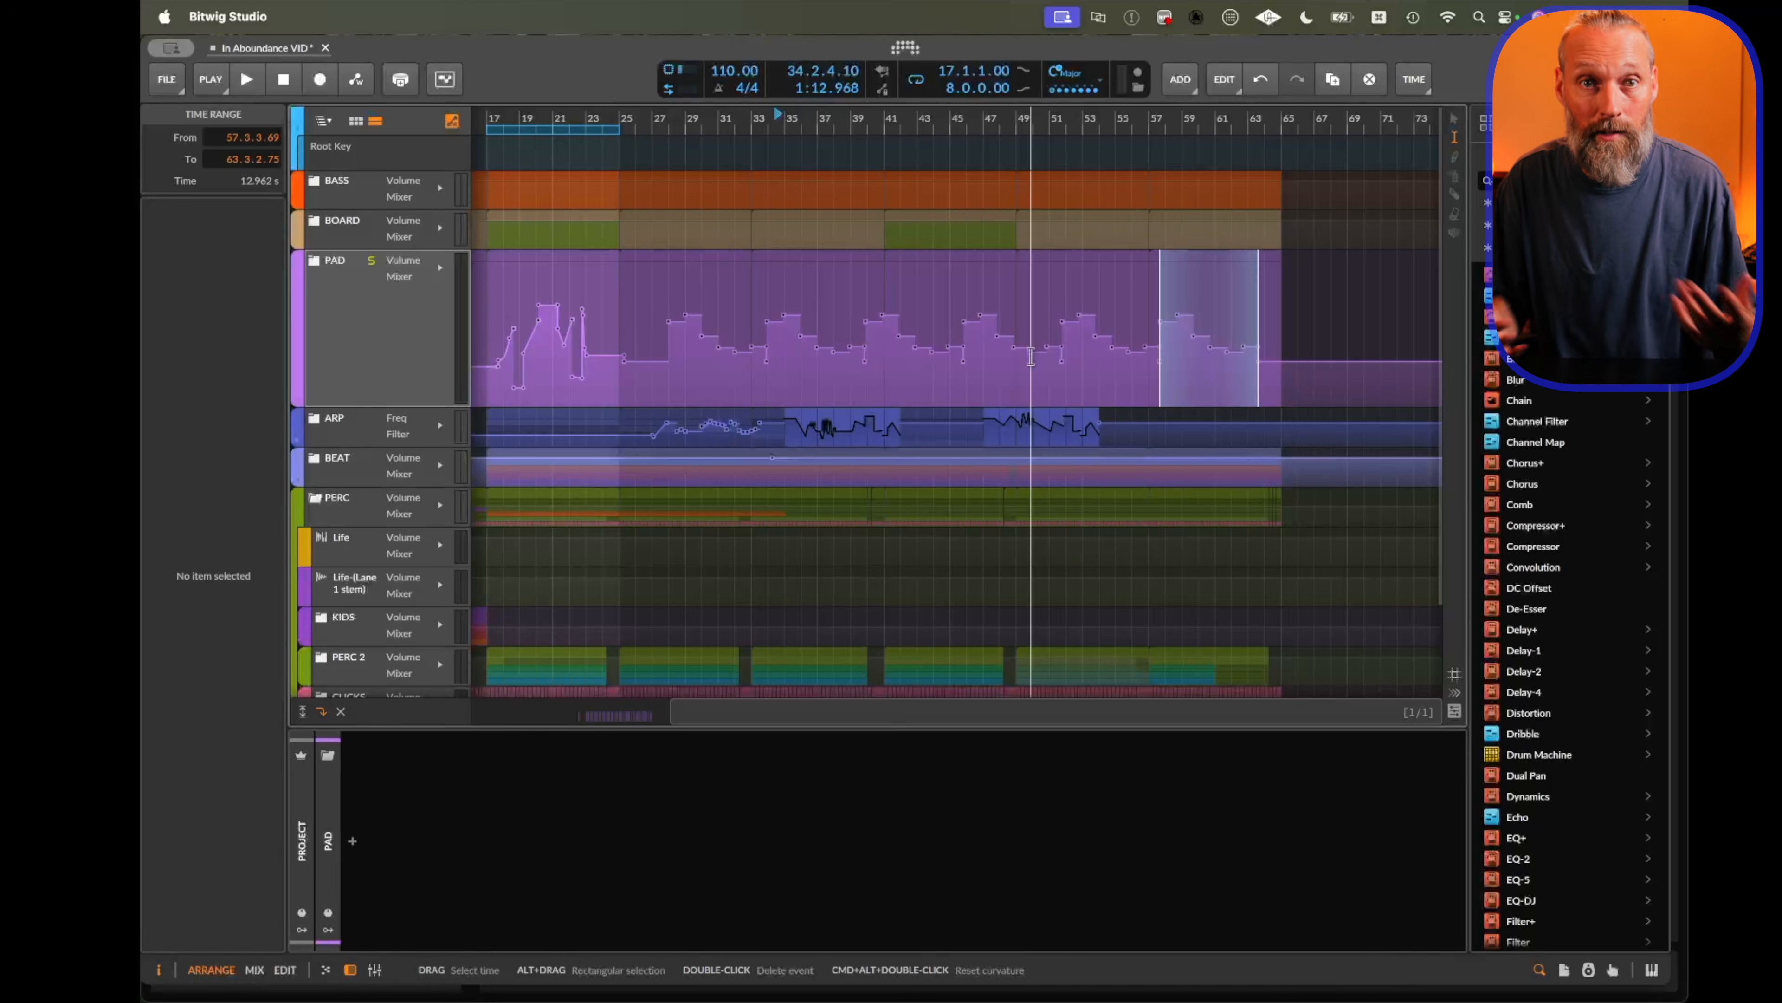
# Zoom in, select the peak section around bar 22 of the PAD automation and duplicate it three times.
pyautogui.press('-')
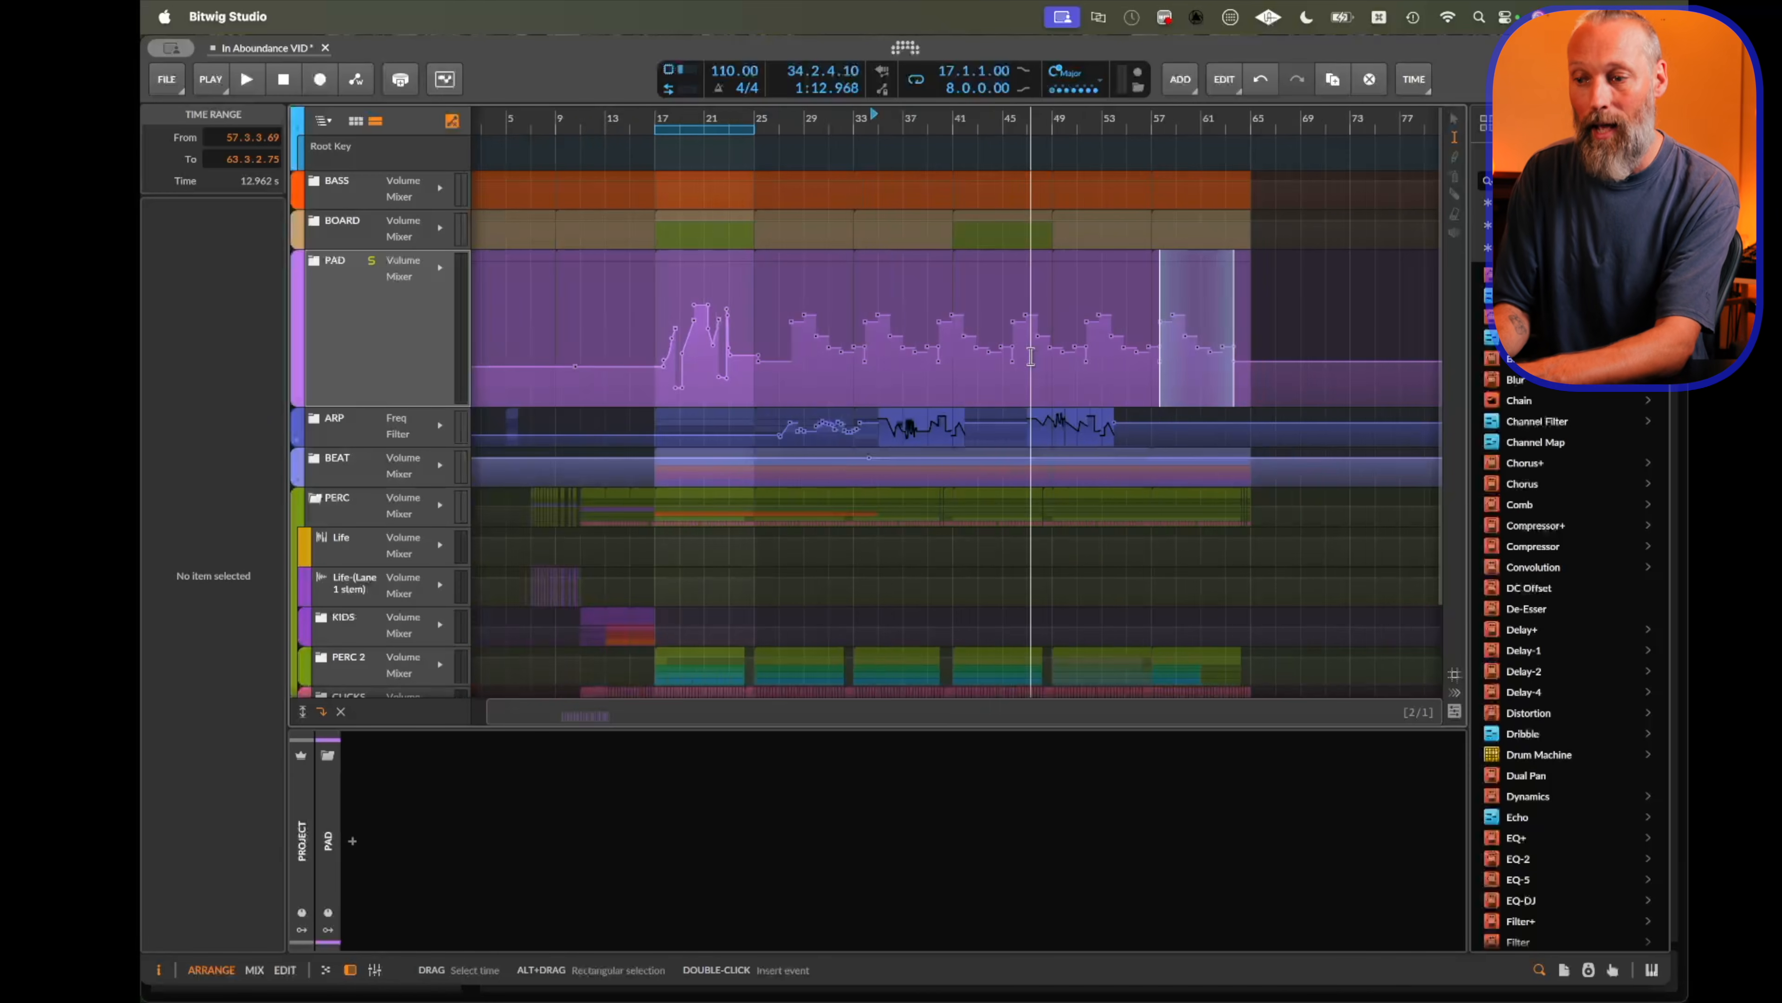
pyautogui.click(708, 345)
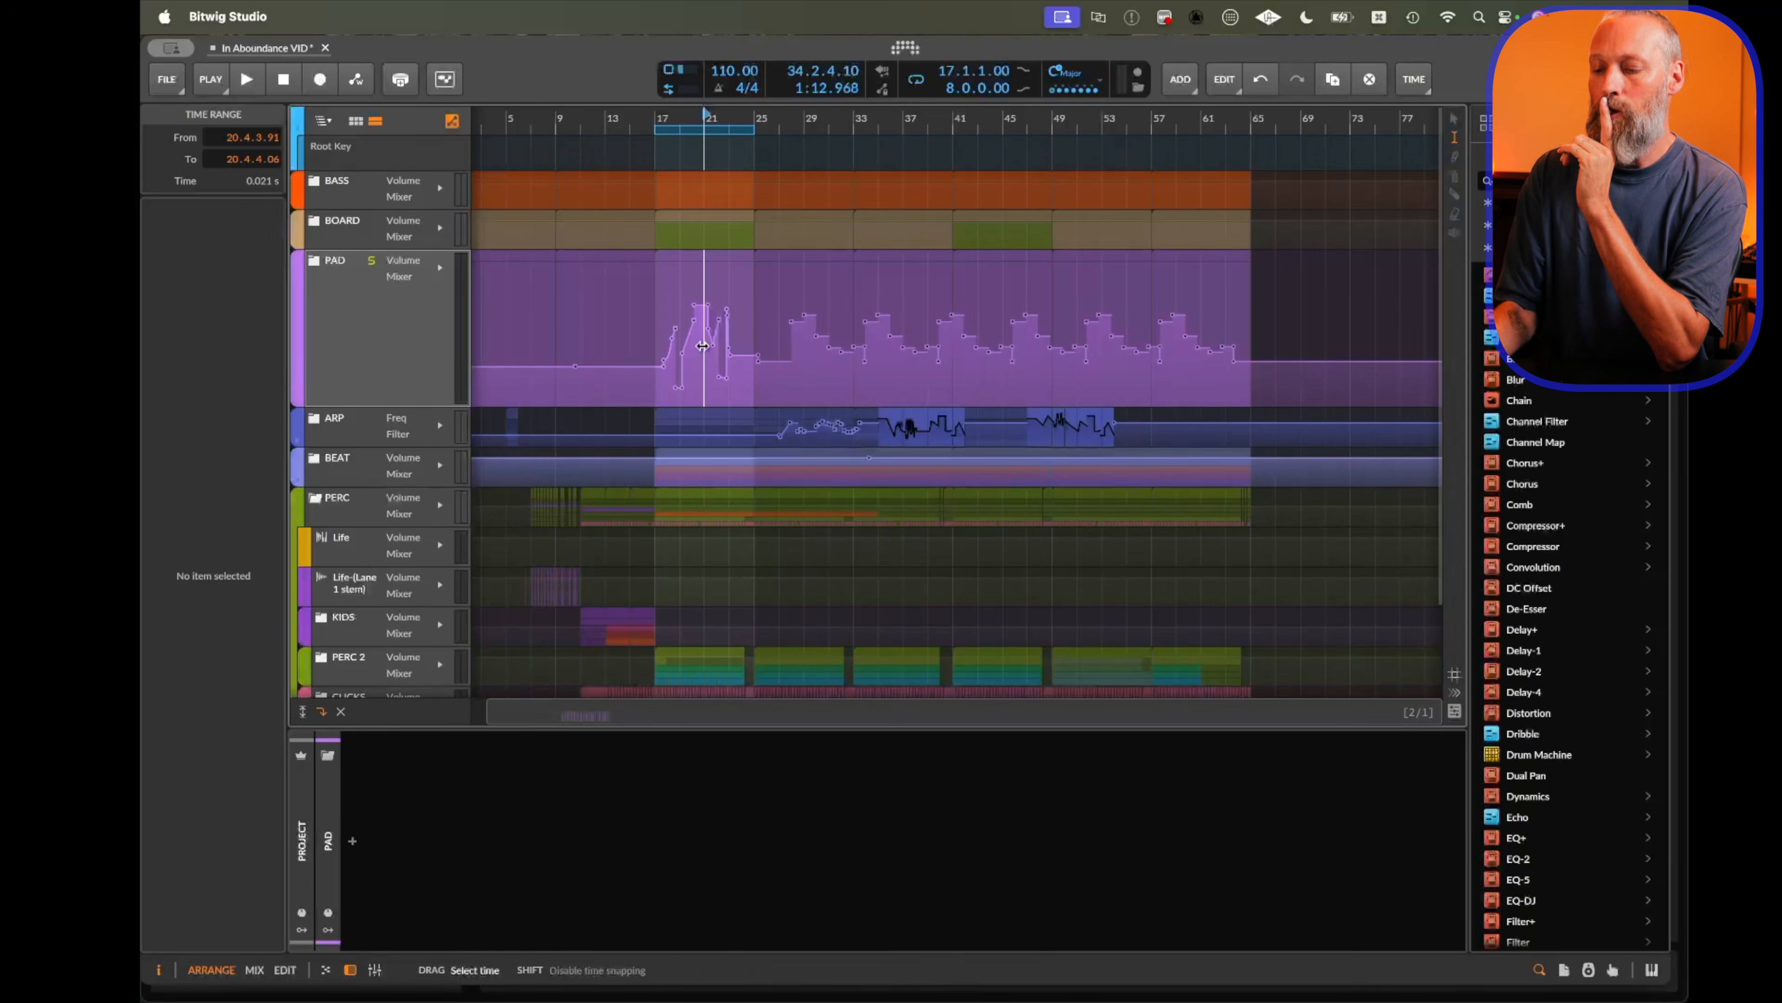
pyautogui.press('-')
pyautogui.press('+')
pyautogui.press('+')
pyautogui.press('+')
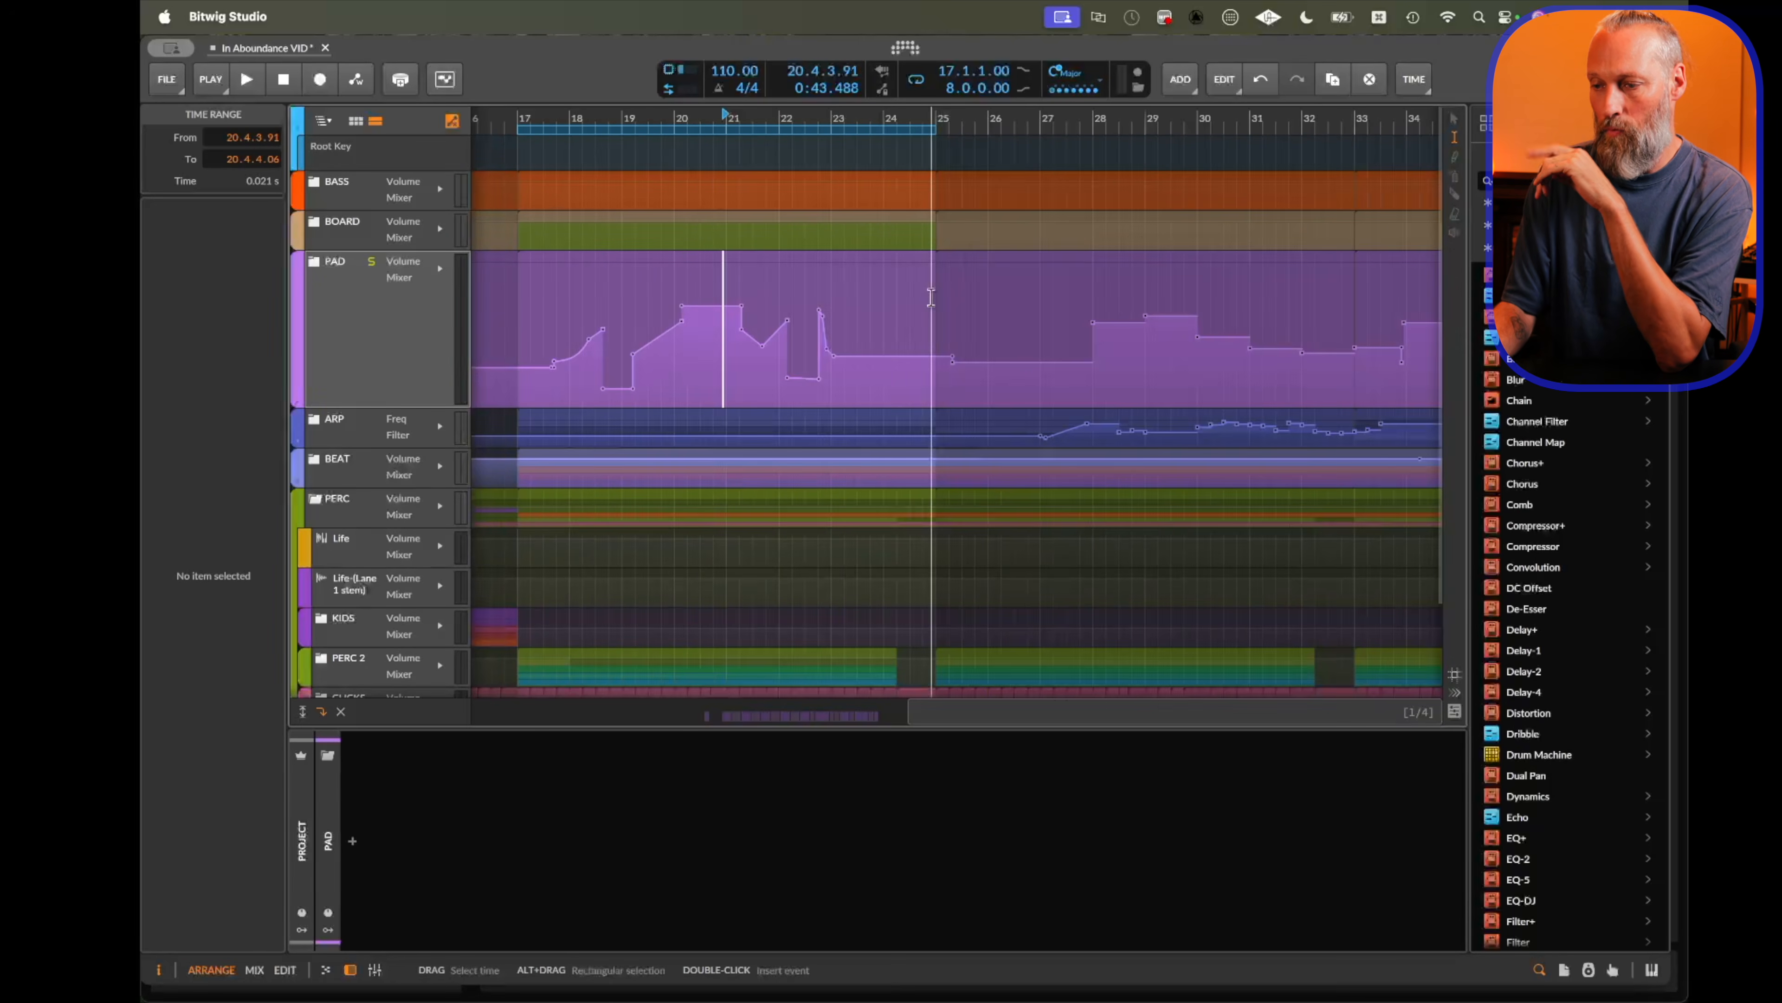
pyautogui.moveTo(666, 334); pyautogui.dragTo(800, 380)
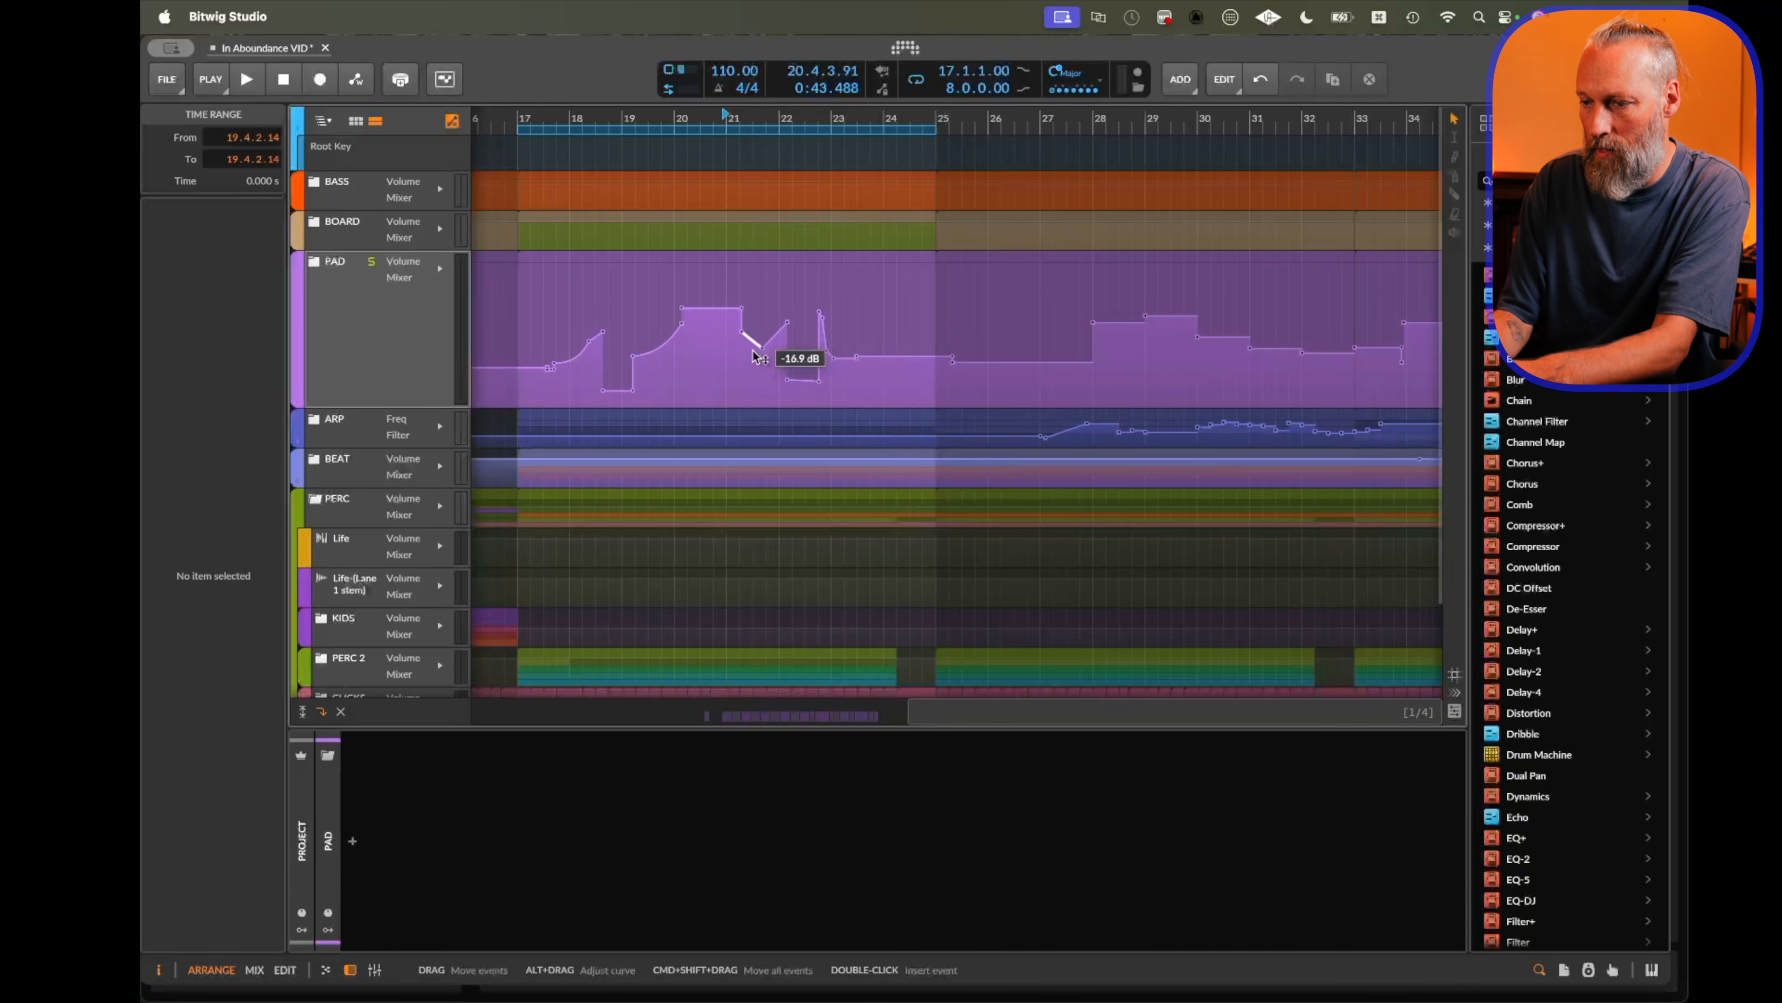
pyautogui.press('super+d')
pyautogui.press('super+d')
pyautogui.press('super+d')
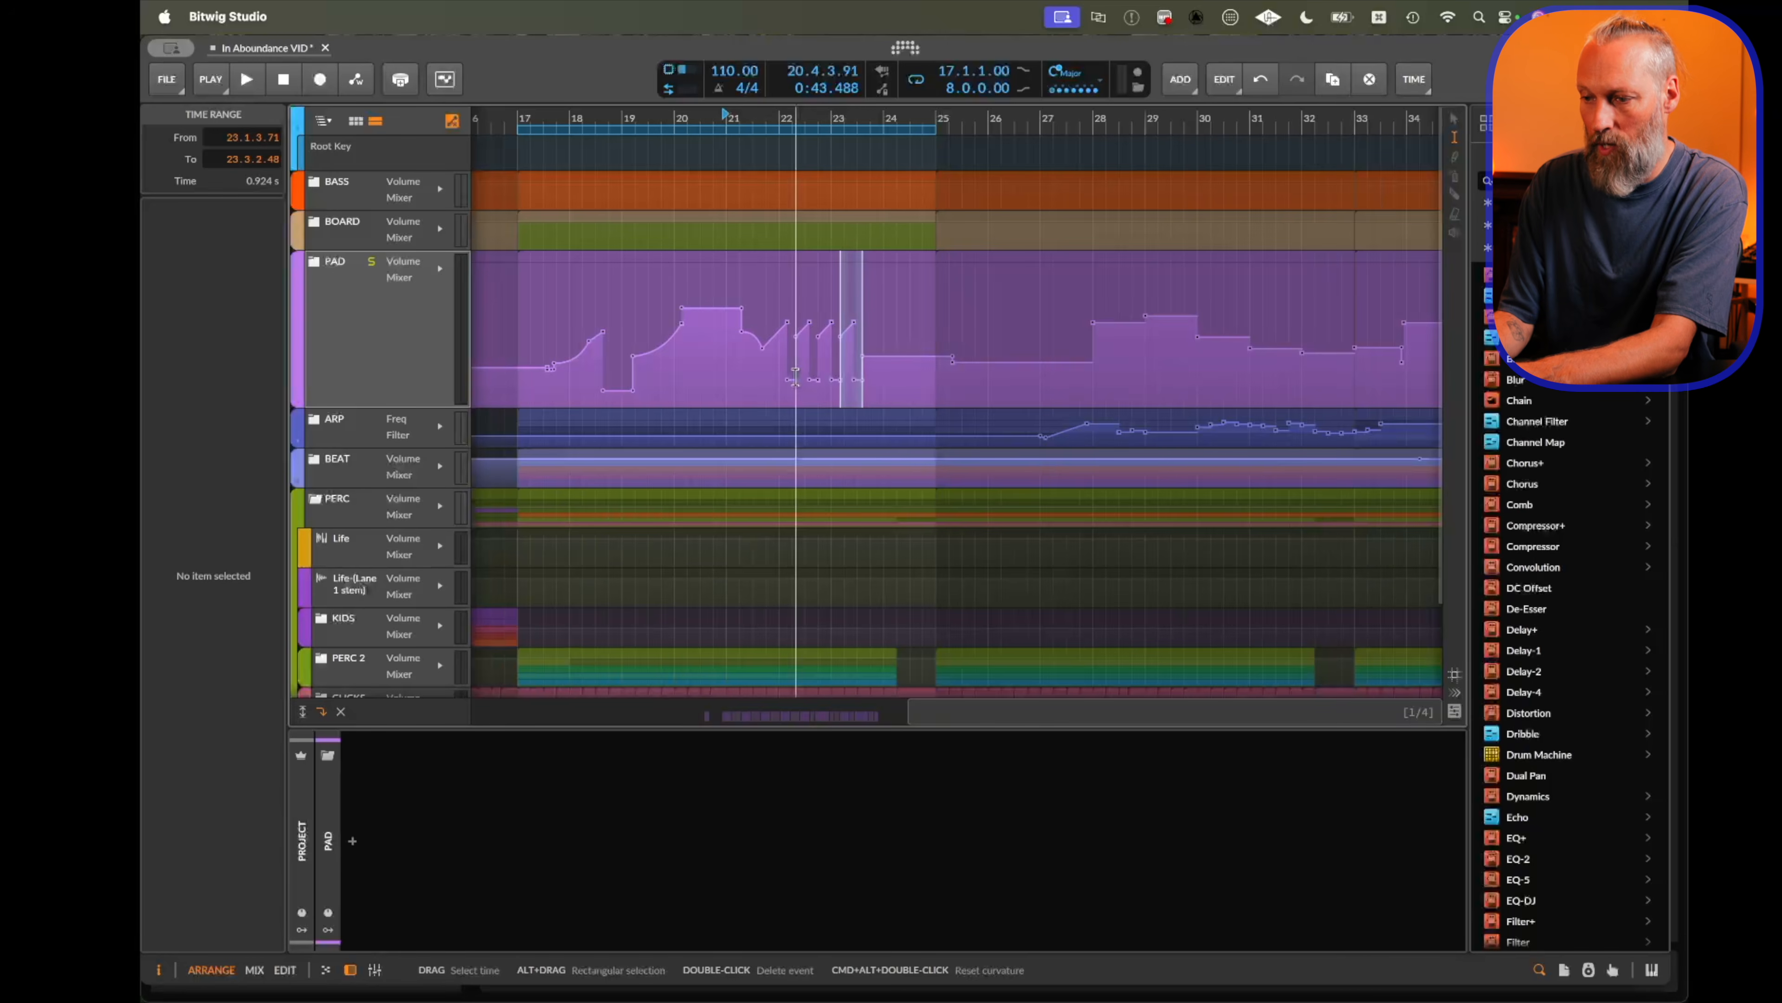
# Select the PAD automation from bar 18 to bar 24 and consolidate it into an automation clip.
pyautogui.press('1')
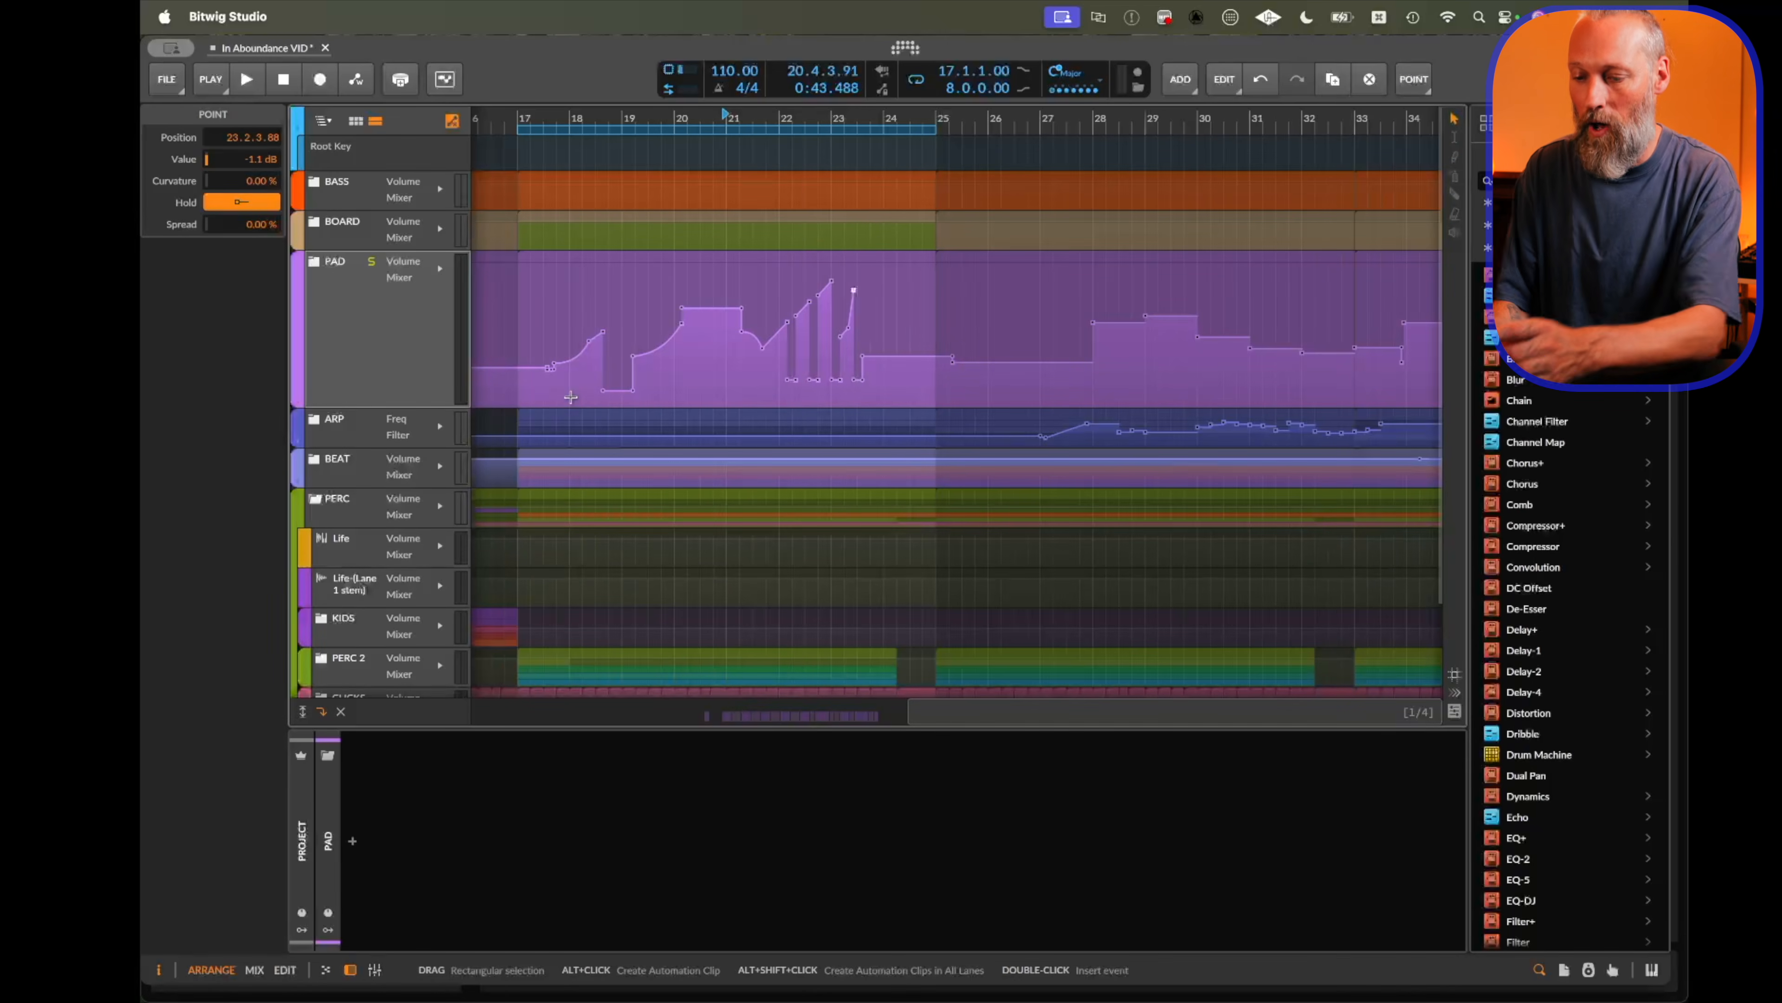
pyautogui.press('2')
pyautogui.moveTo(569, 393); pyautogui.dragTo(886, 354)
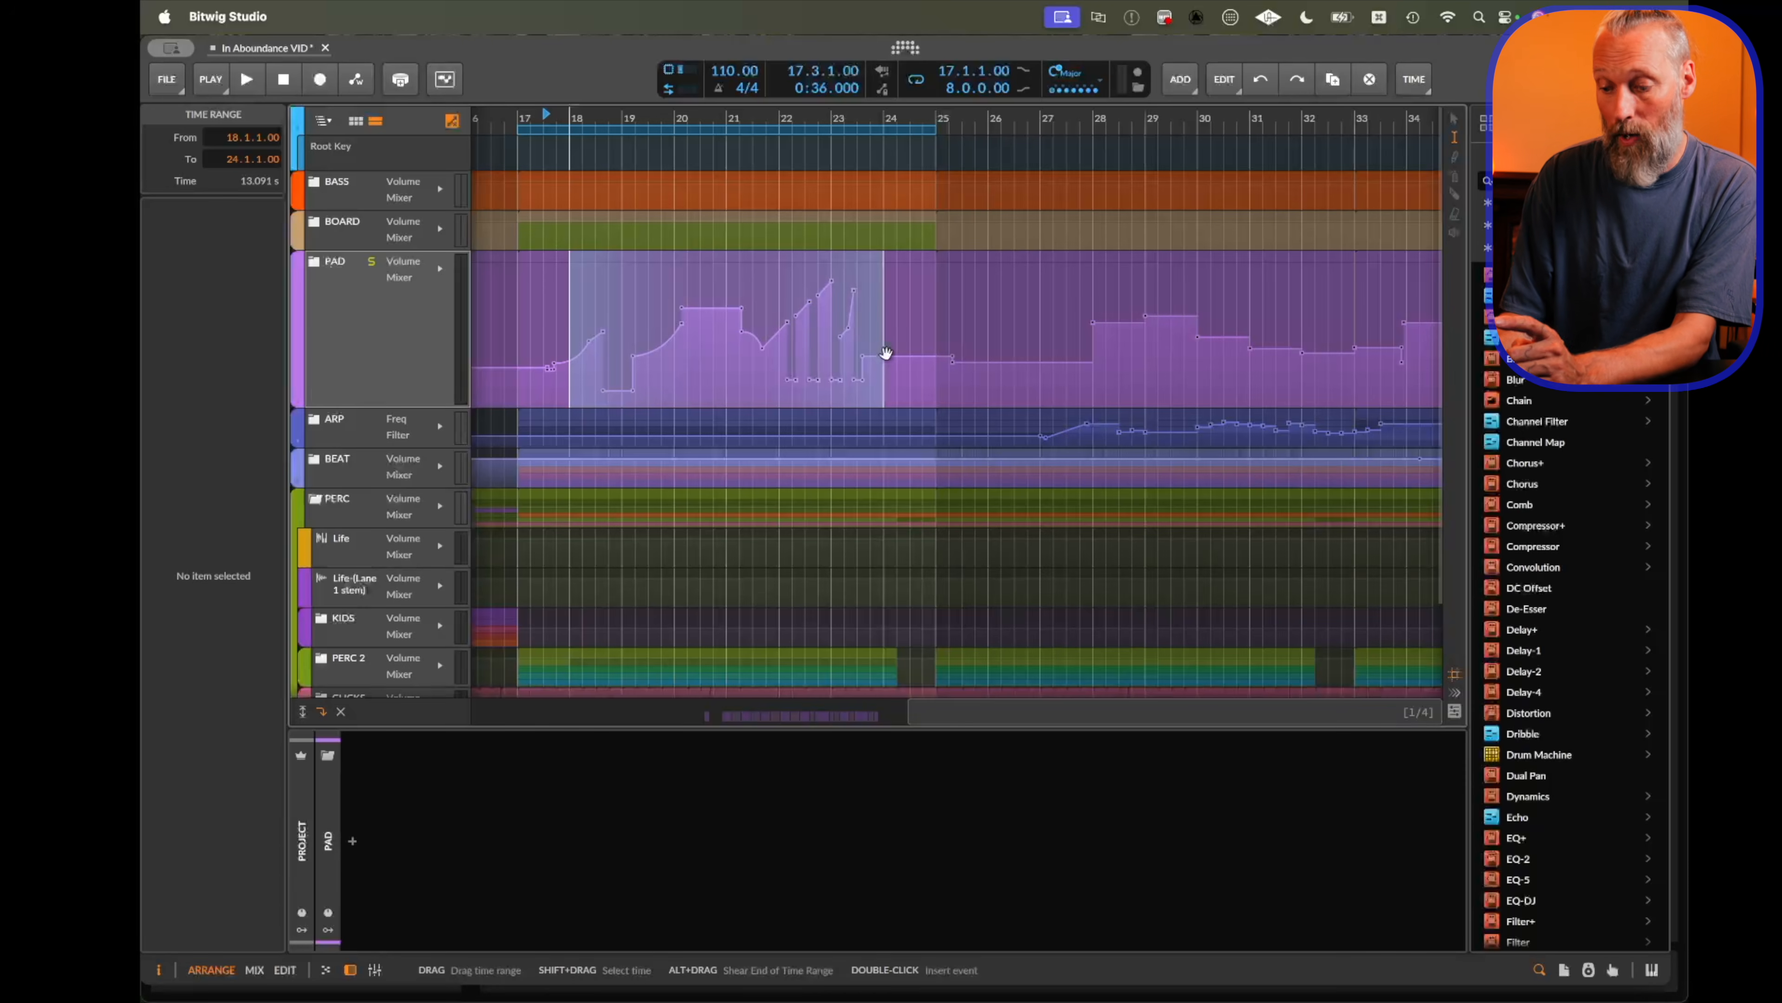
pyautogui.press('super+j')
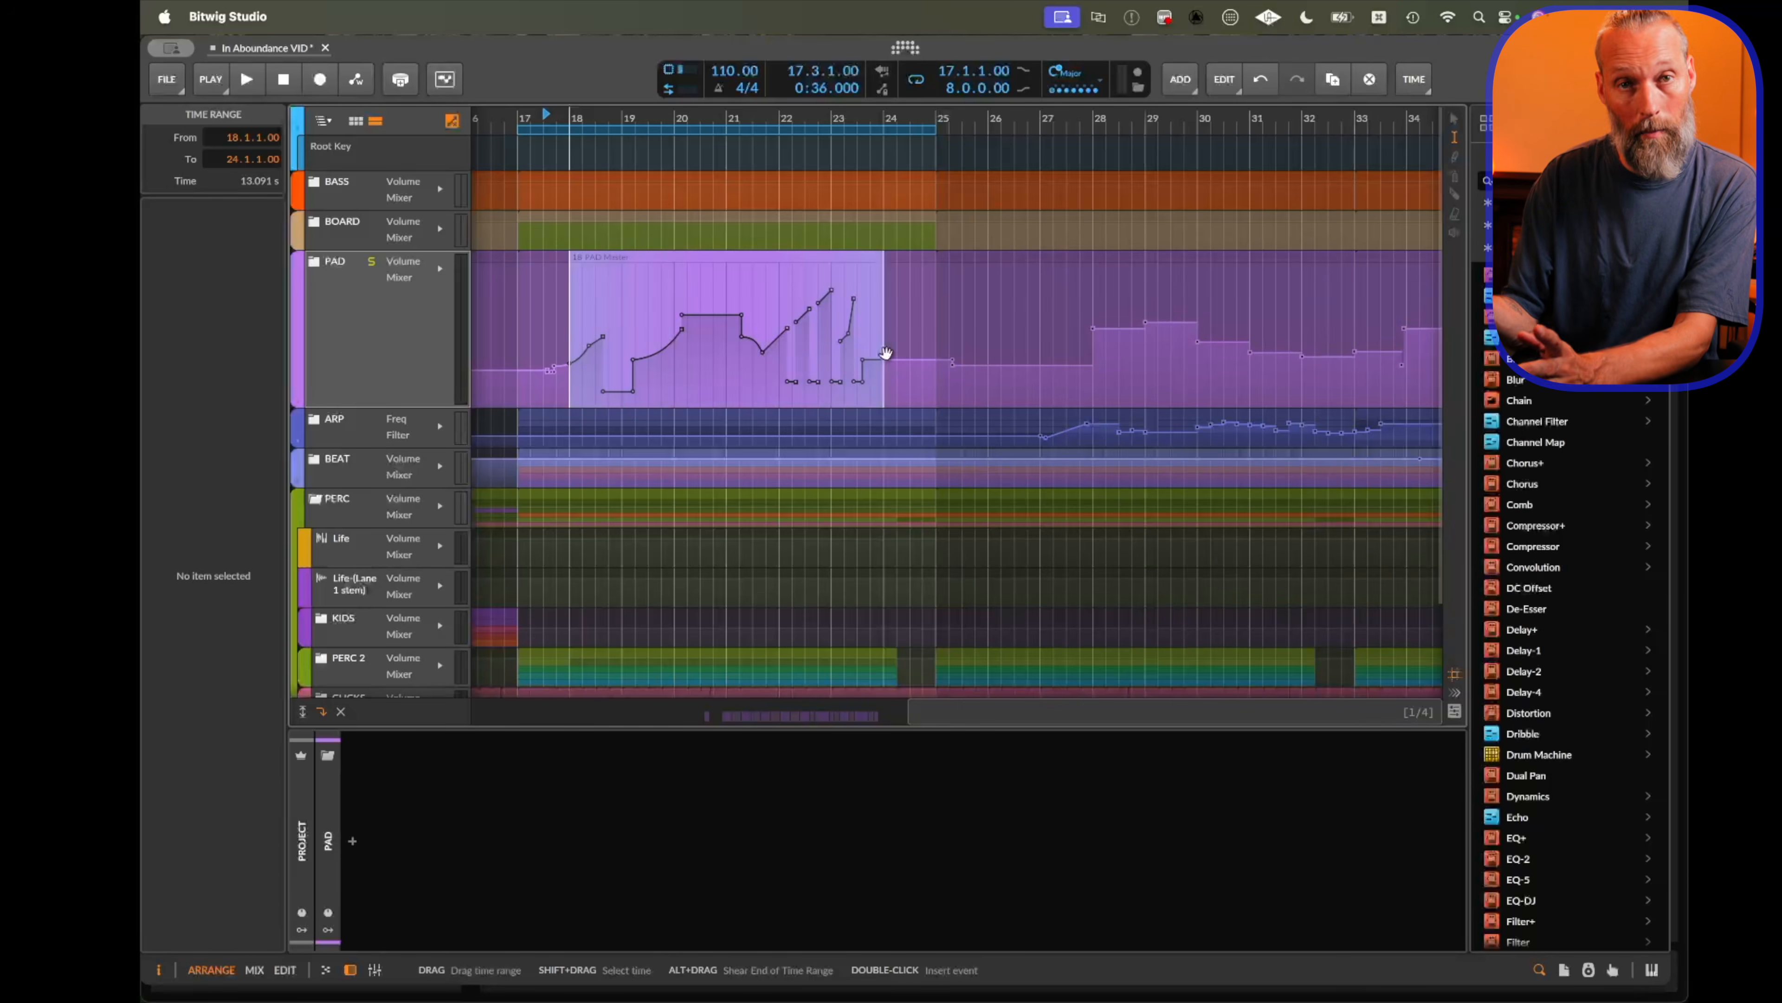
# Select the new automation clip and duplicate it twice.
pyautogui.click(948, 358)
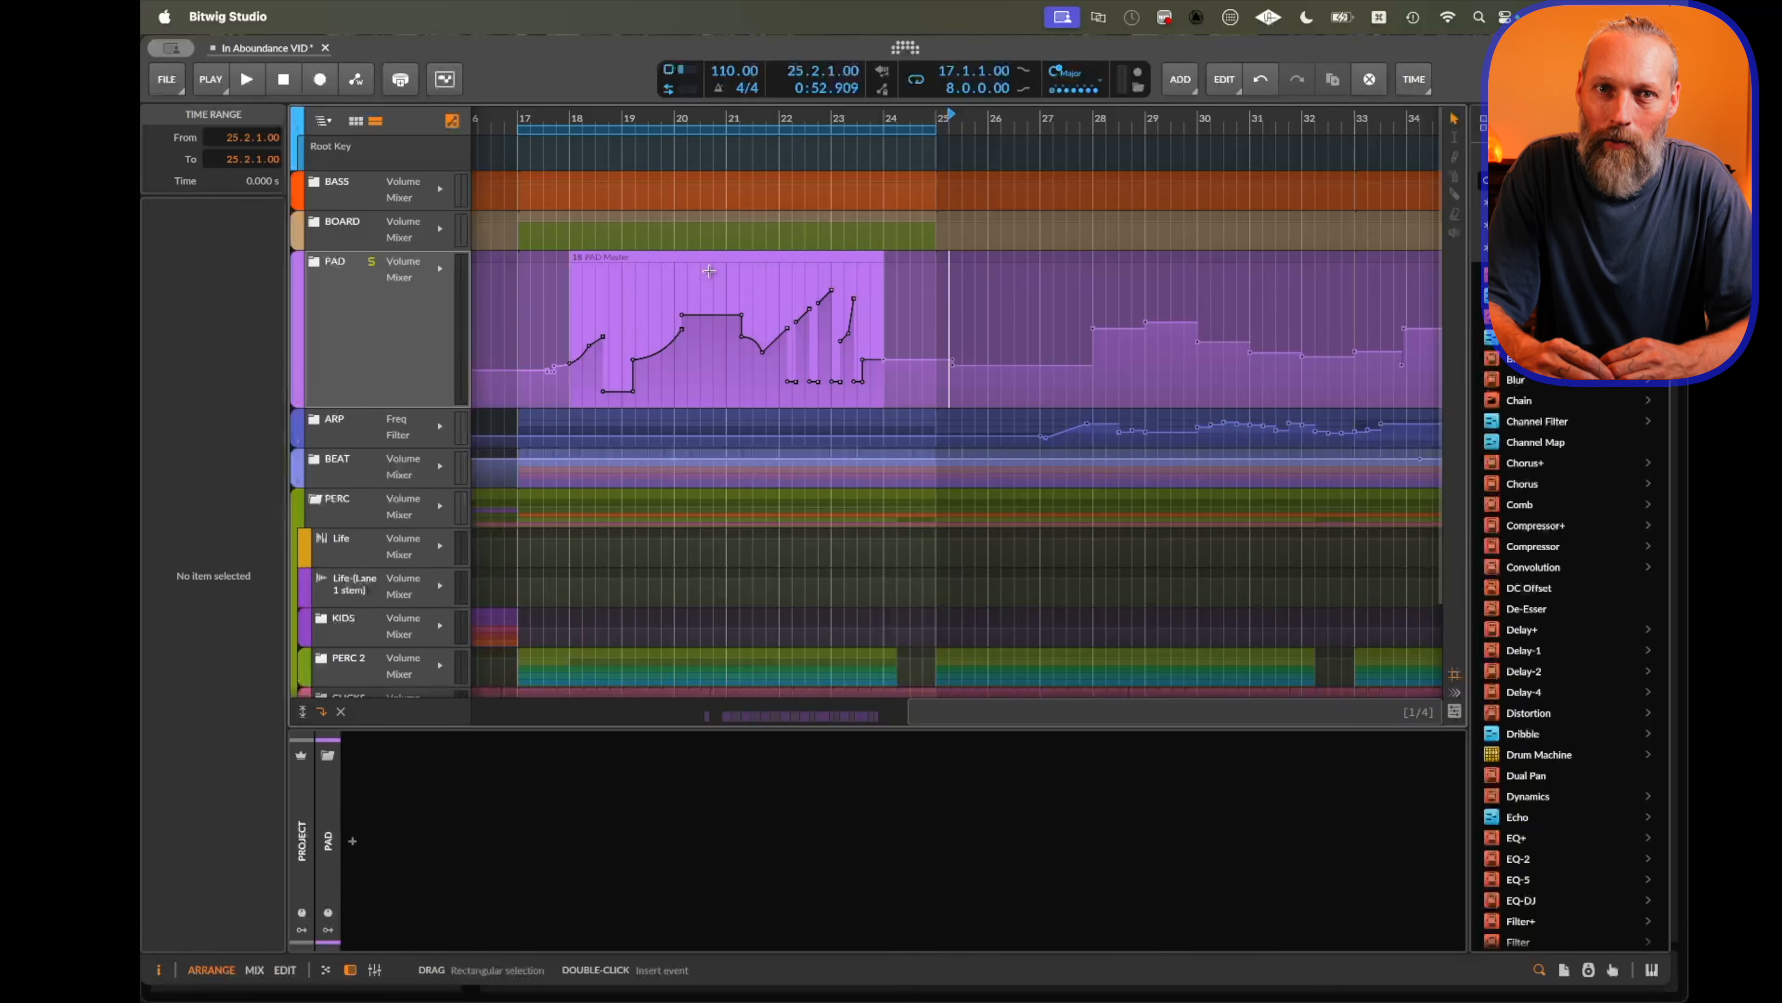
pyautogui.click(804, 260)
pyautogui.press('super+d')
pyautogui.press('super+d')
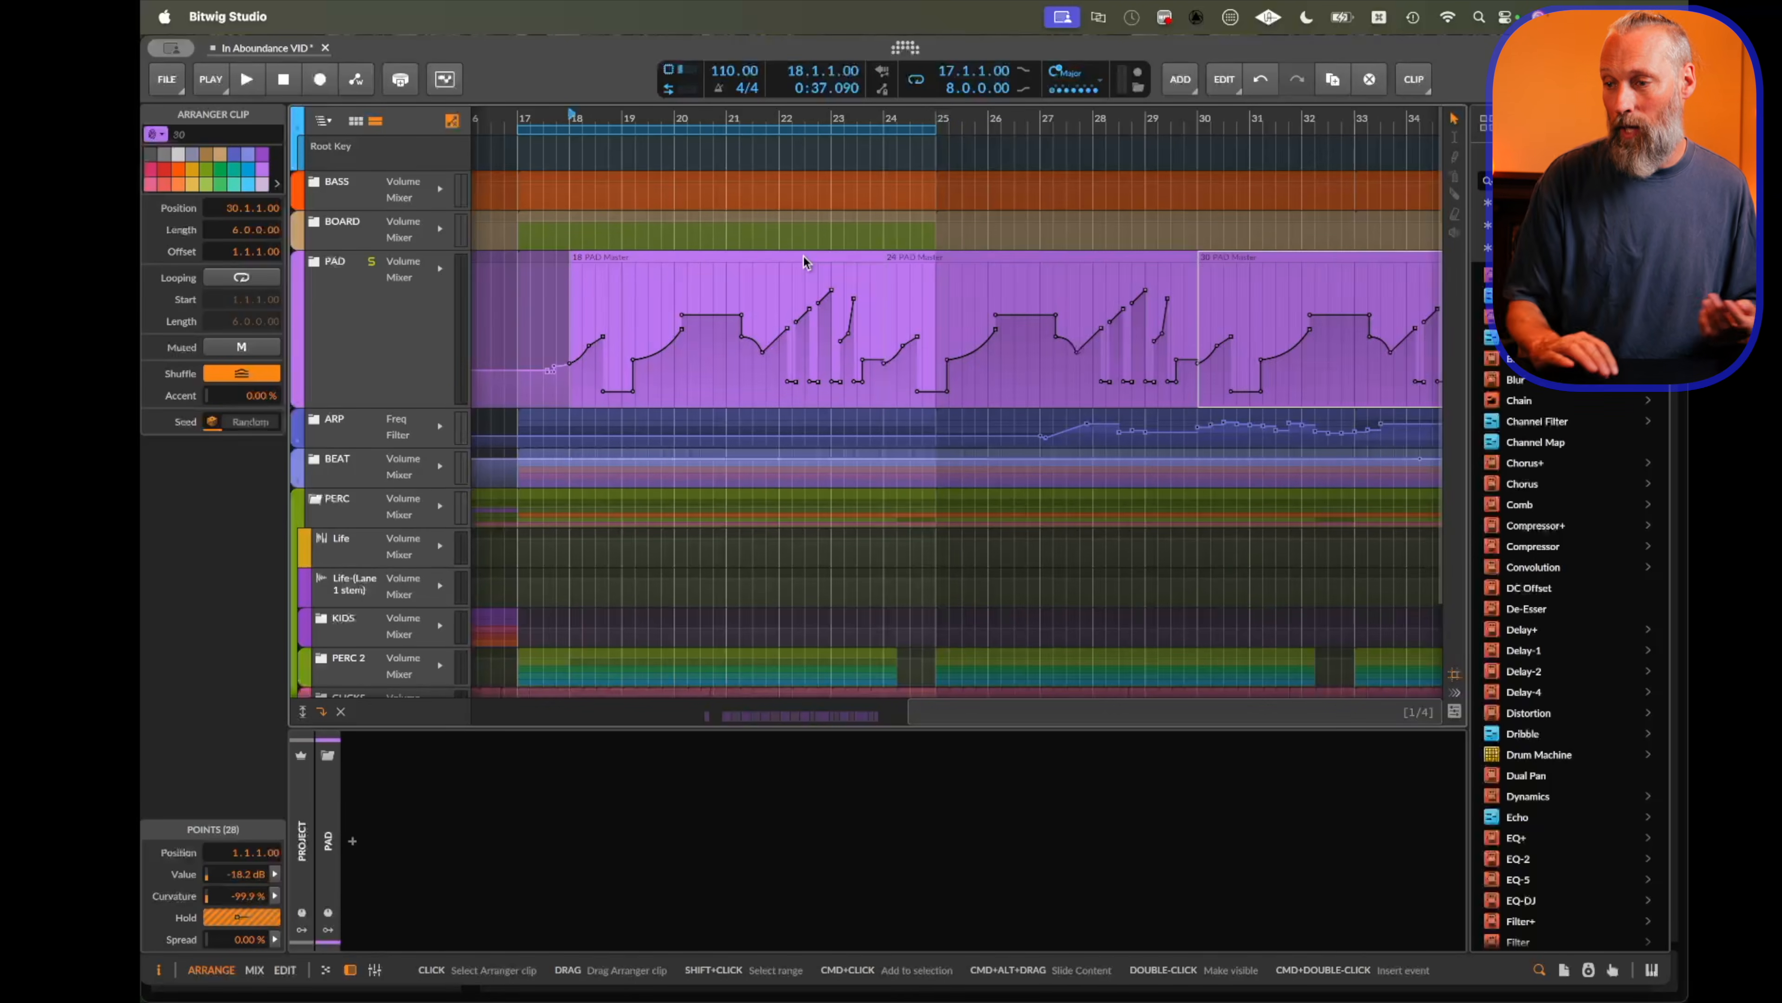
# Delete the second clip copy and resize the first automation clip to three bars long.
pyautogui.click(916, 256)
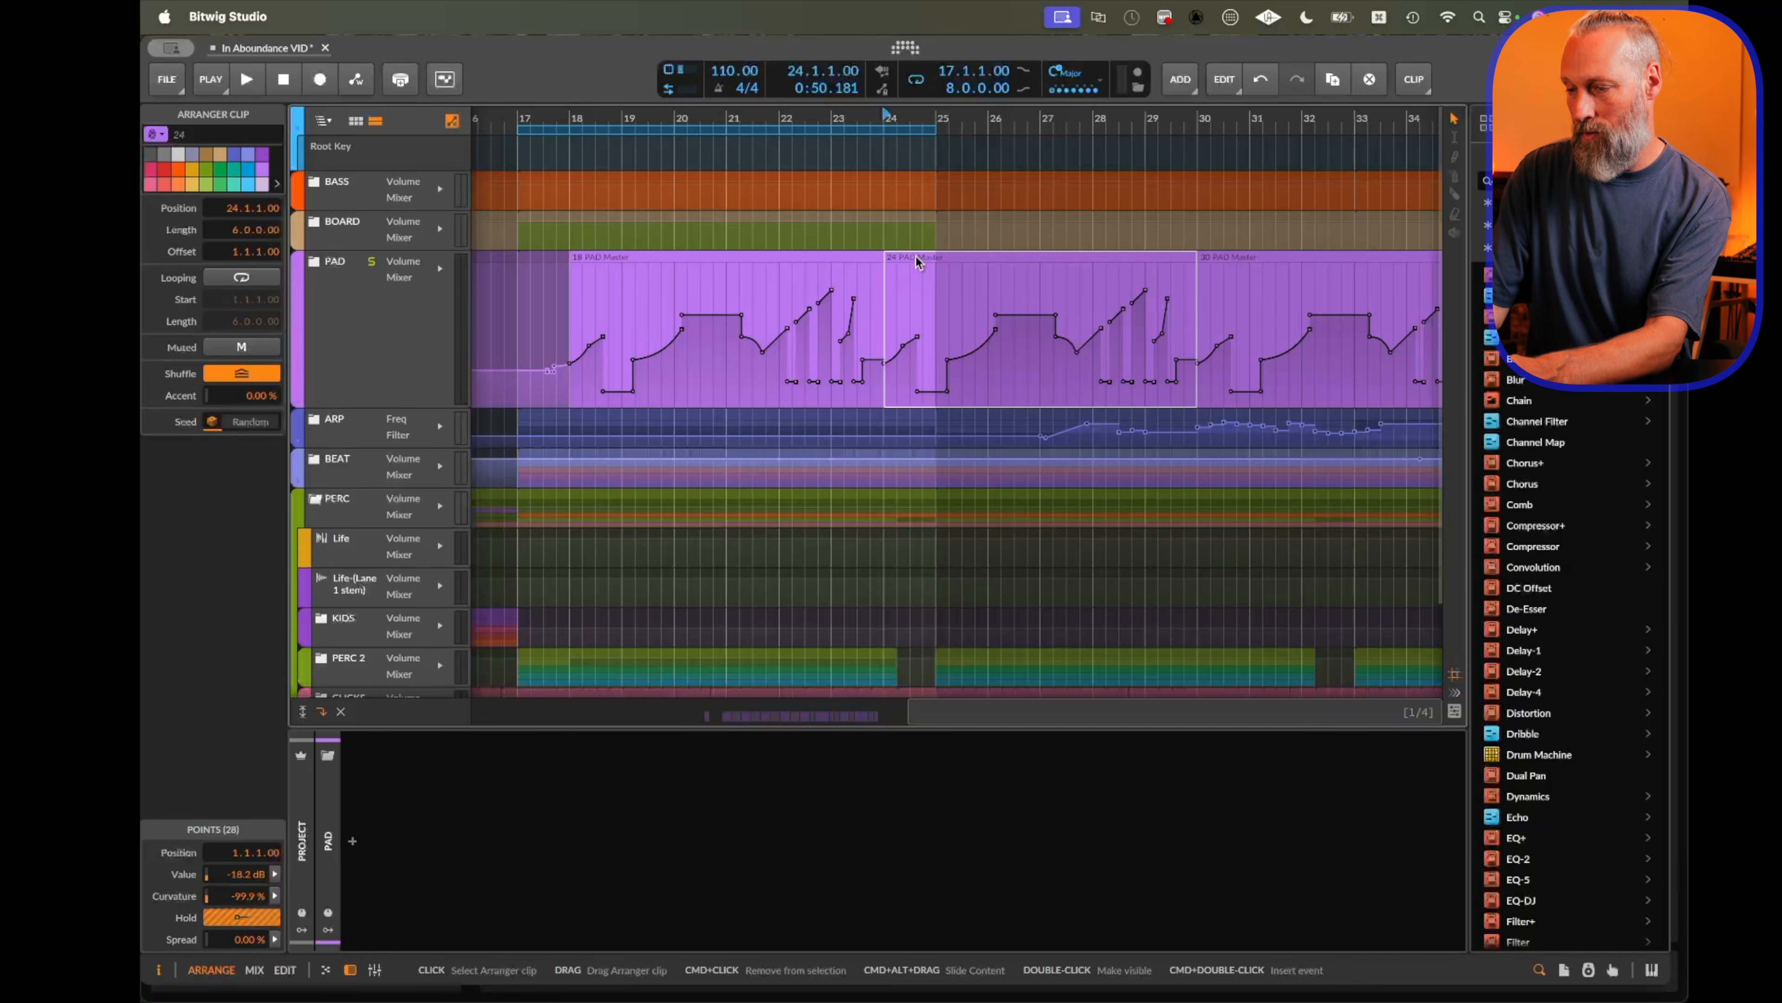
pyautogui.press('Delete')
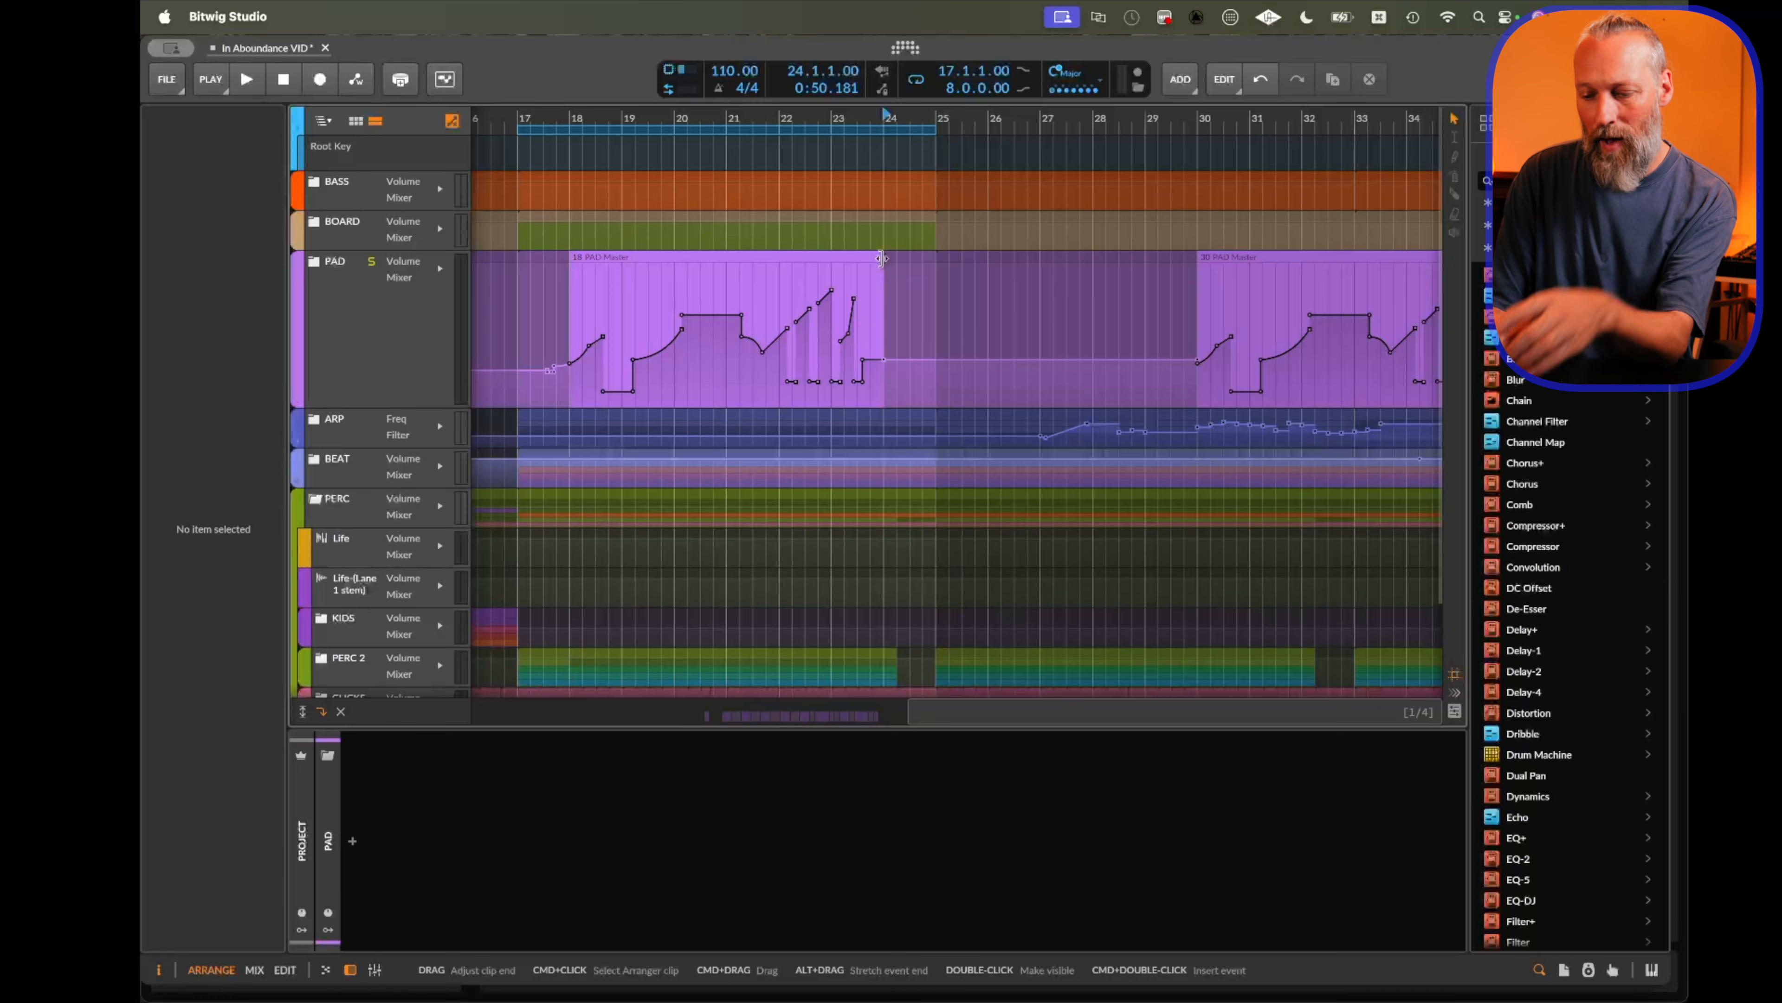
pyautogui.moveTo(881, 259); pyautogui.dragTo(666, 275)
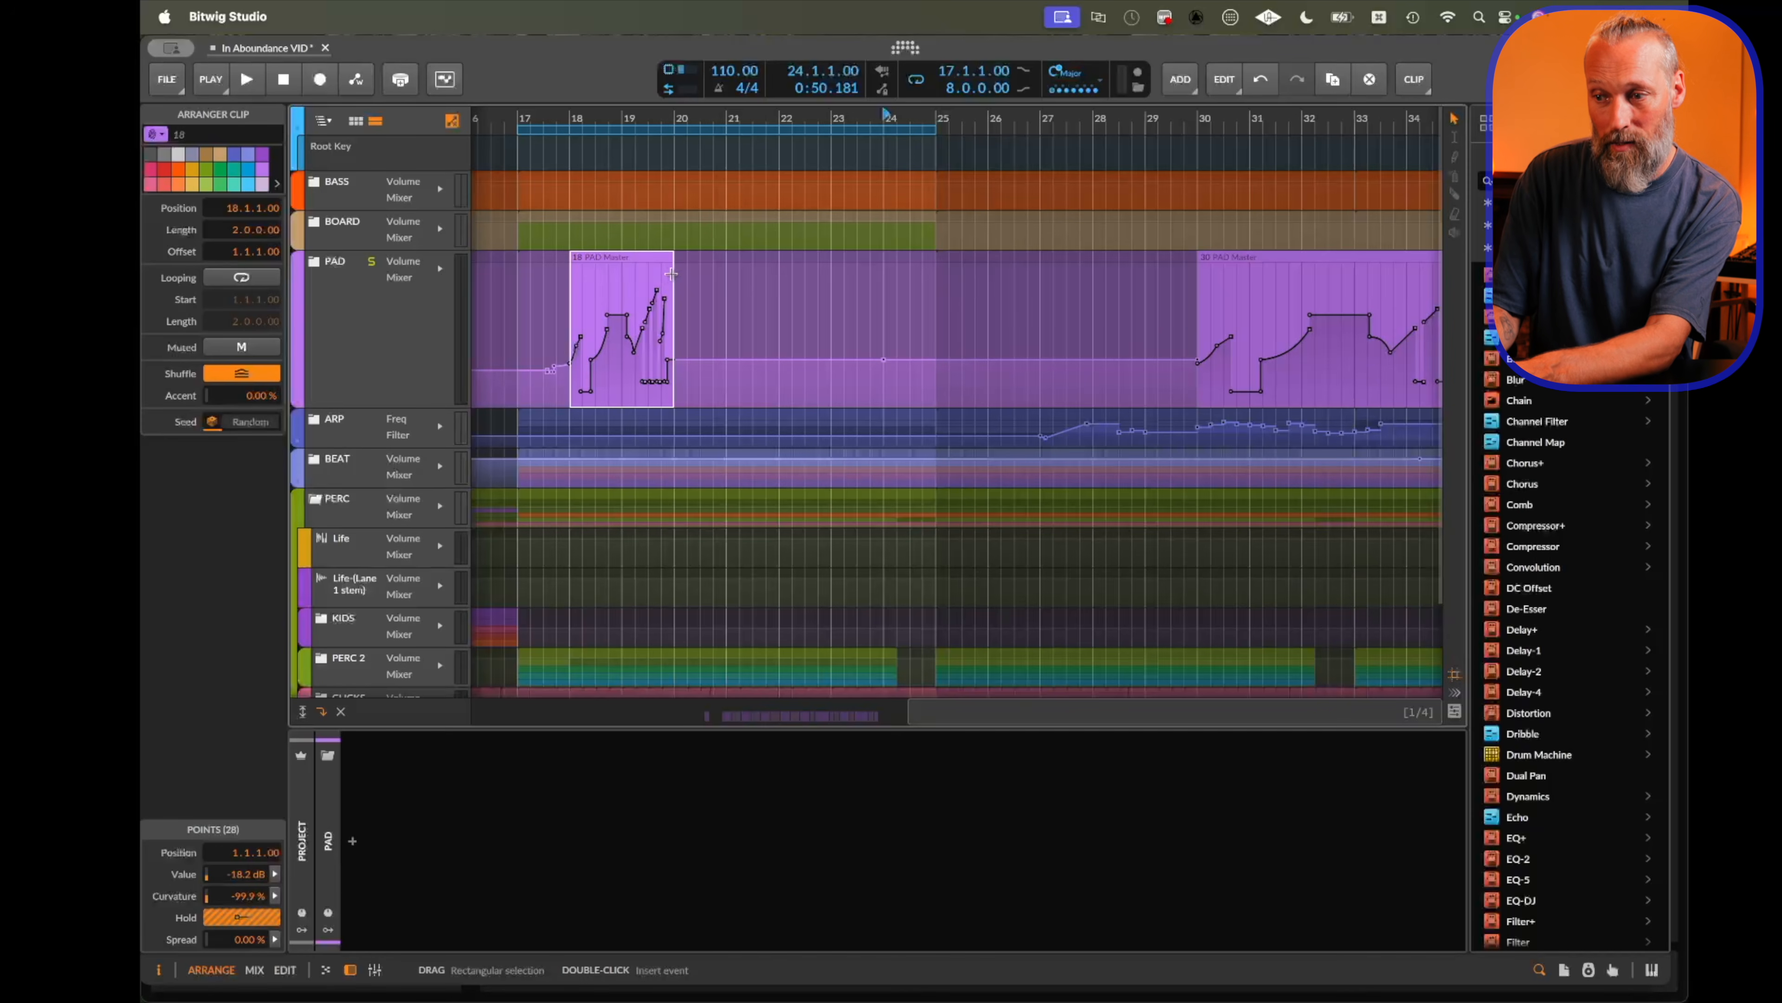
pyautogui.moveTo(667, 260); pyautogui.dragTo(725, 260)
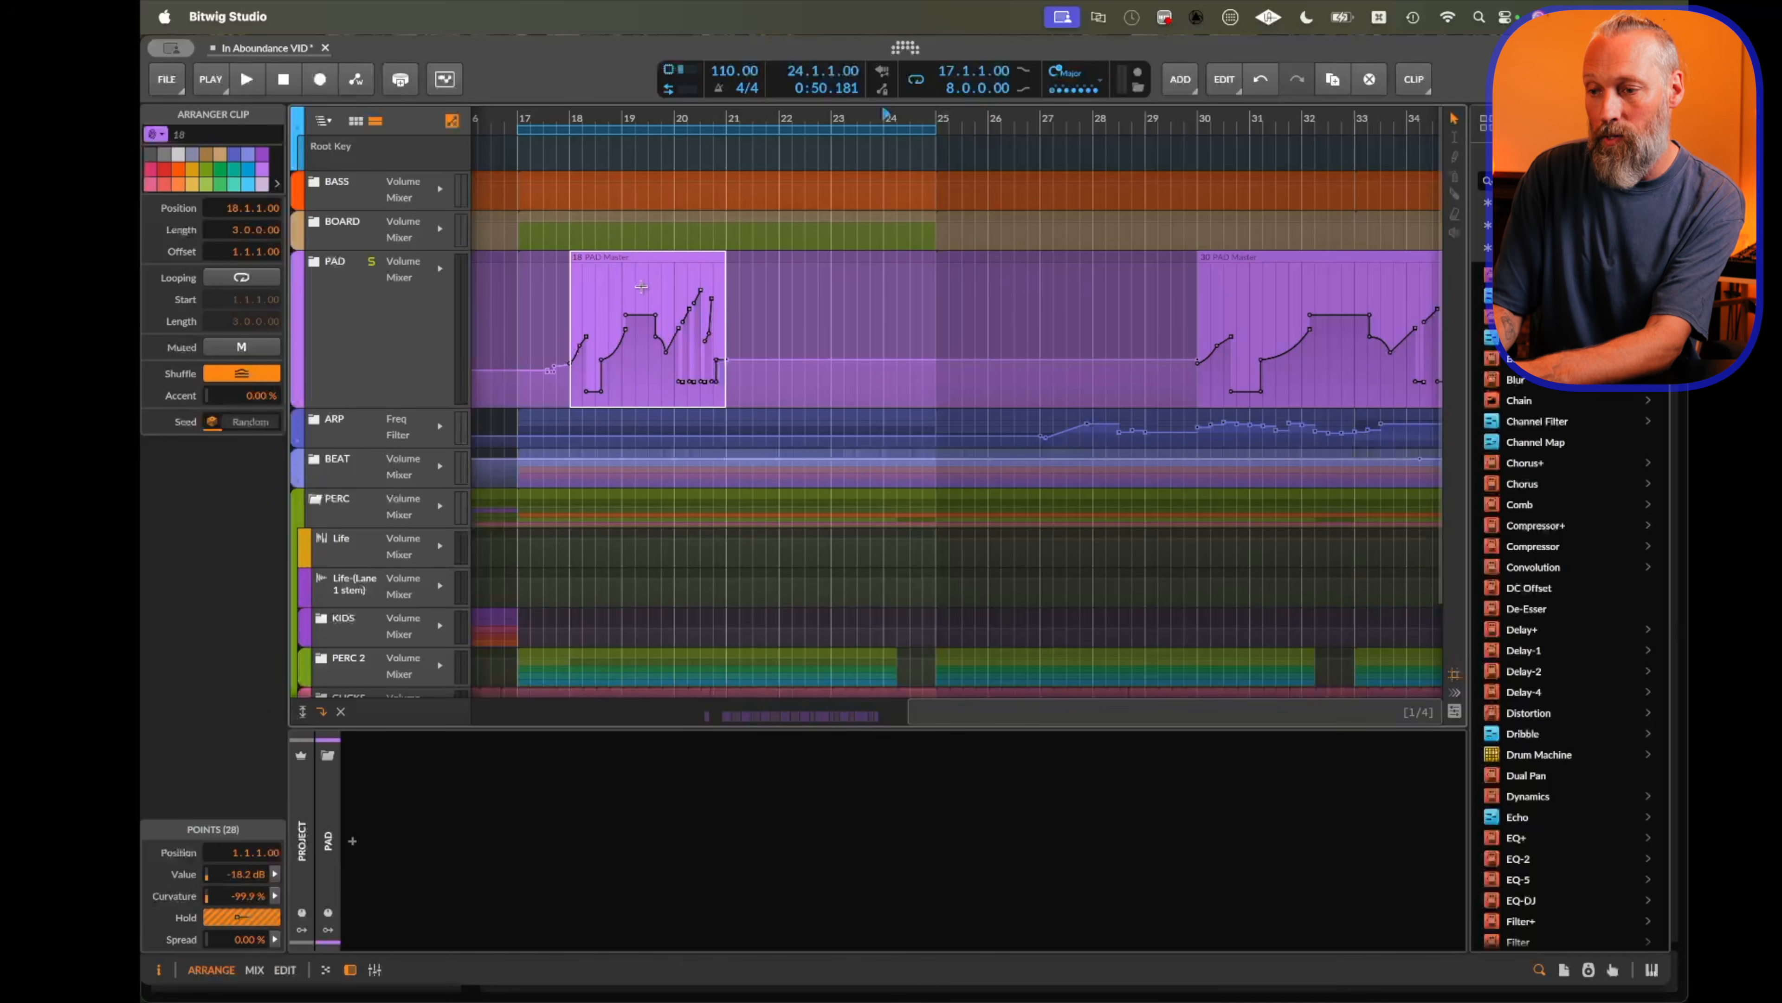
# Duplicate the clip, shorten the copy to two bars, duplicate it again and reverse the last copy.
pyautogui.press('super+d')
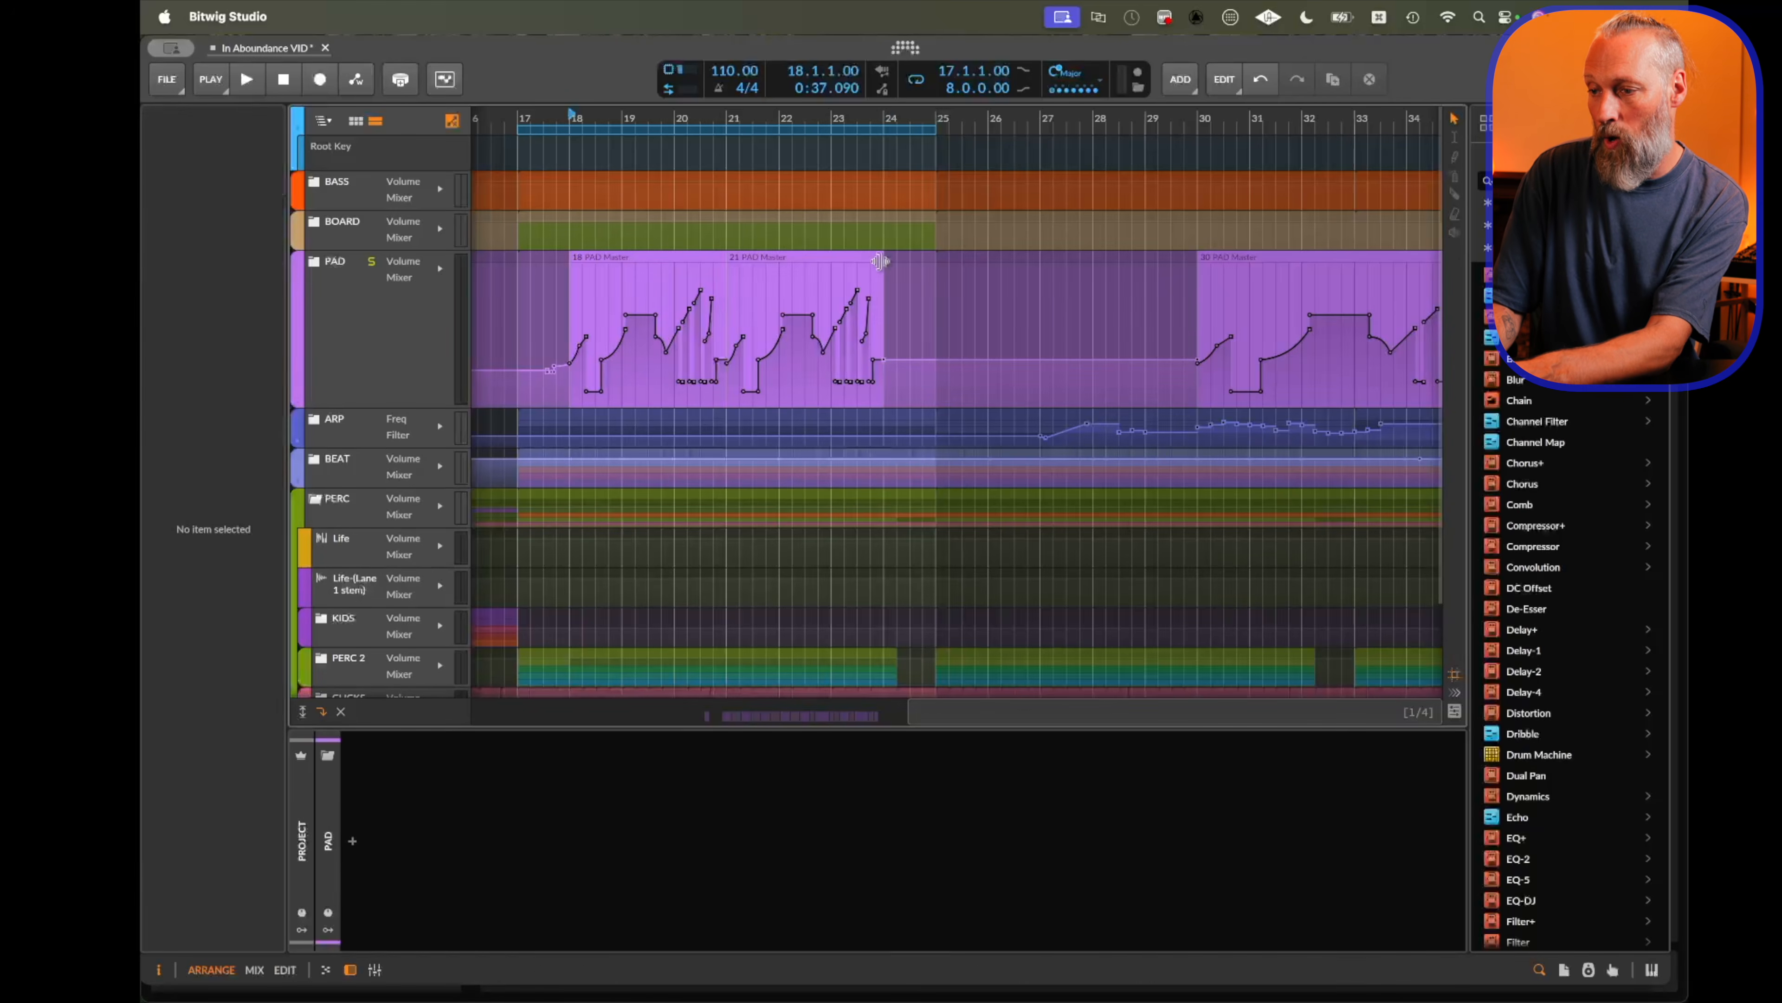
pyautogui.moveTo(883, 260); pyautogui.dragTo(830, 260)
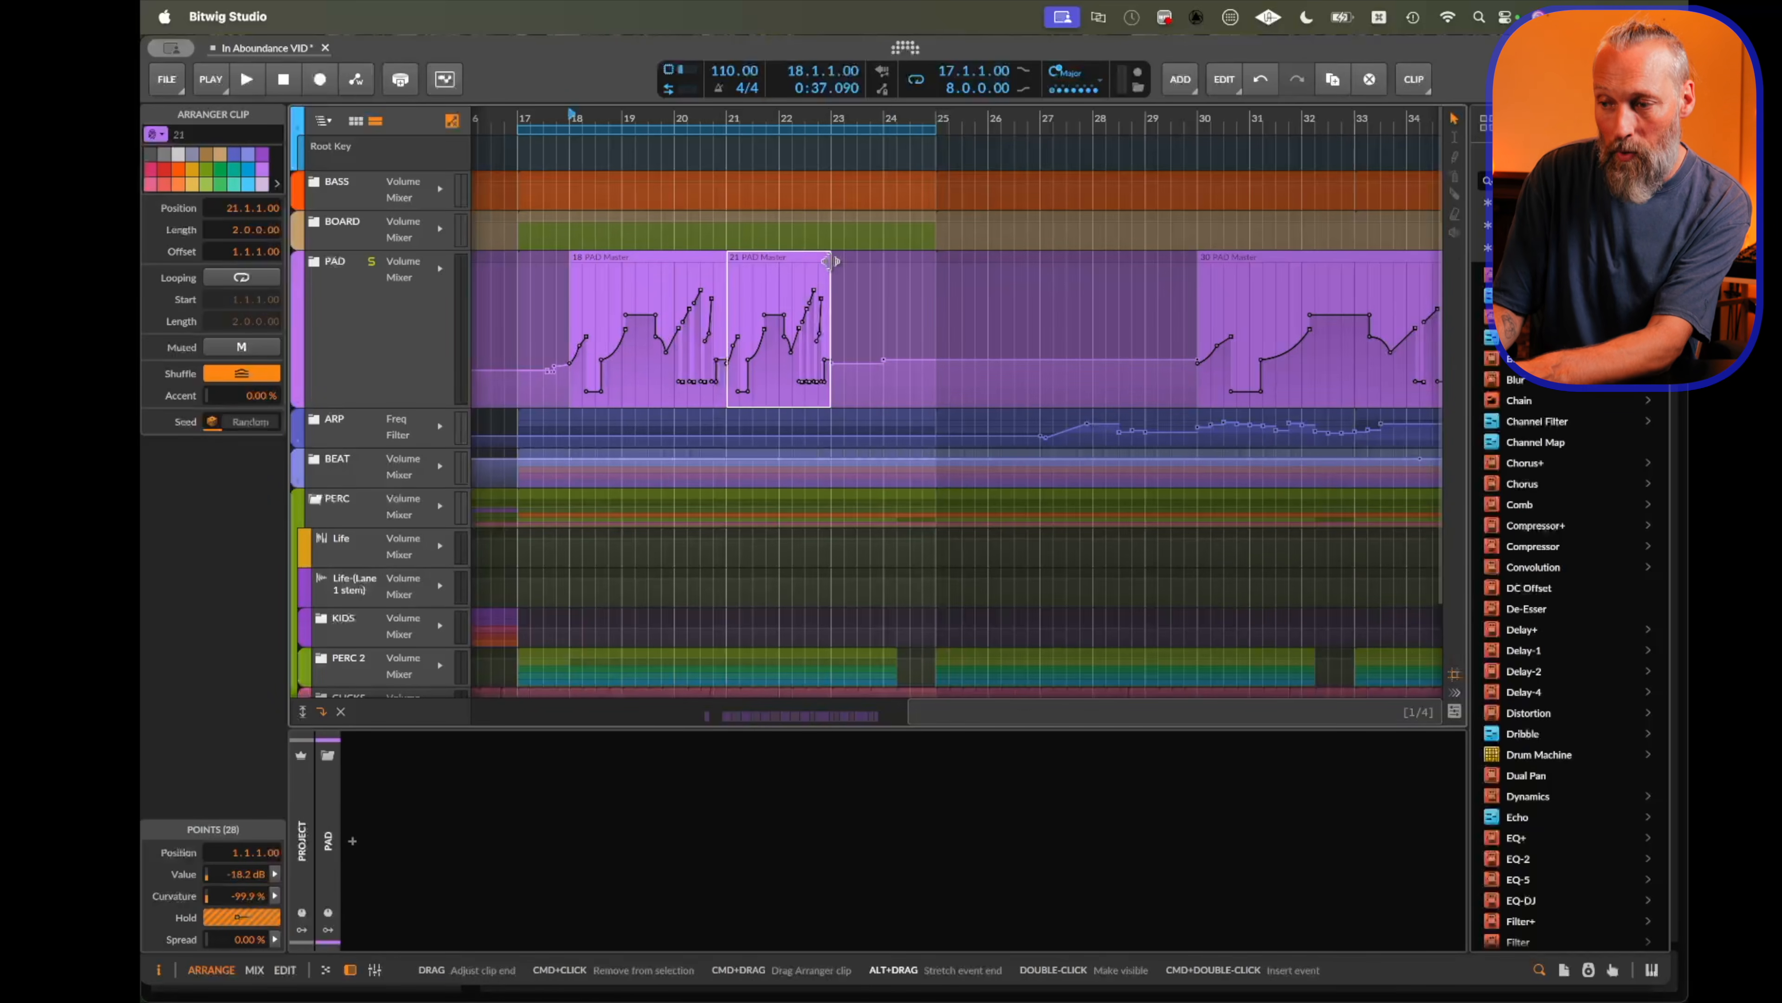
pyautogui.press('super+d')
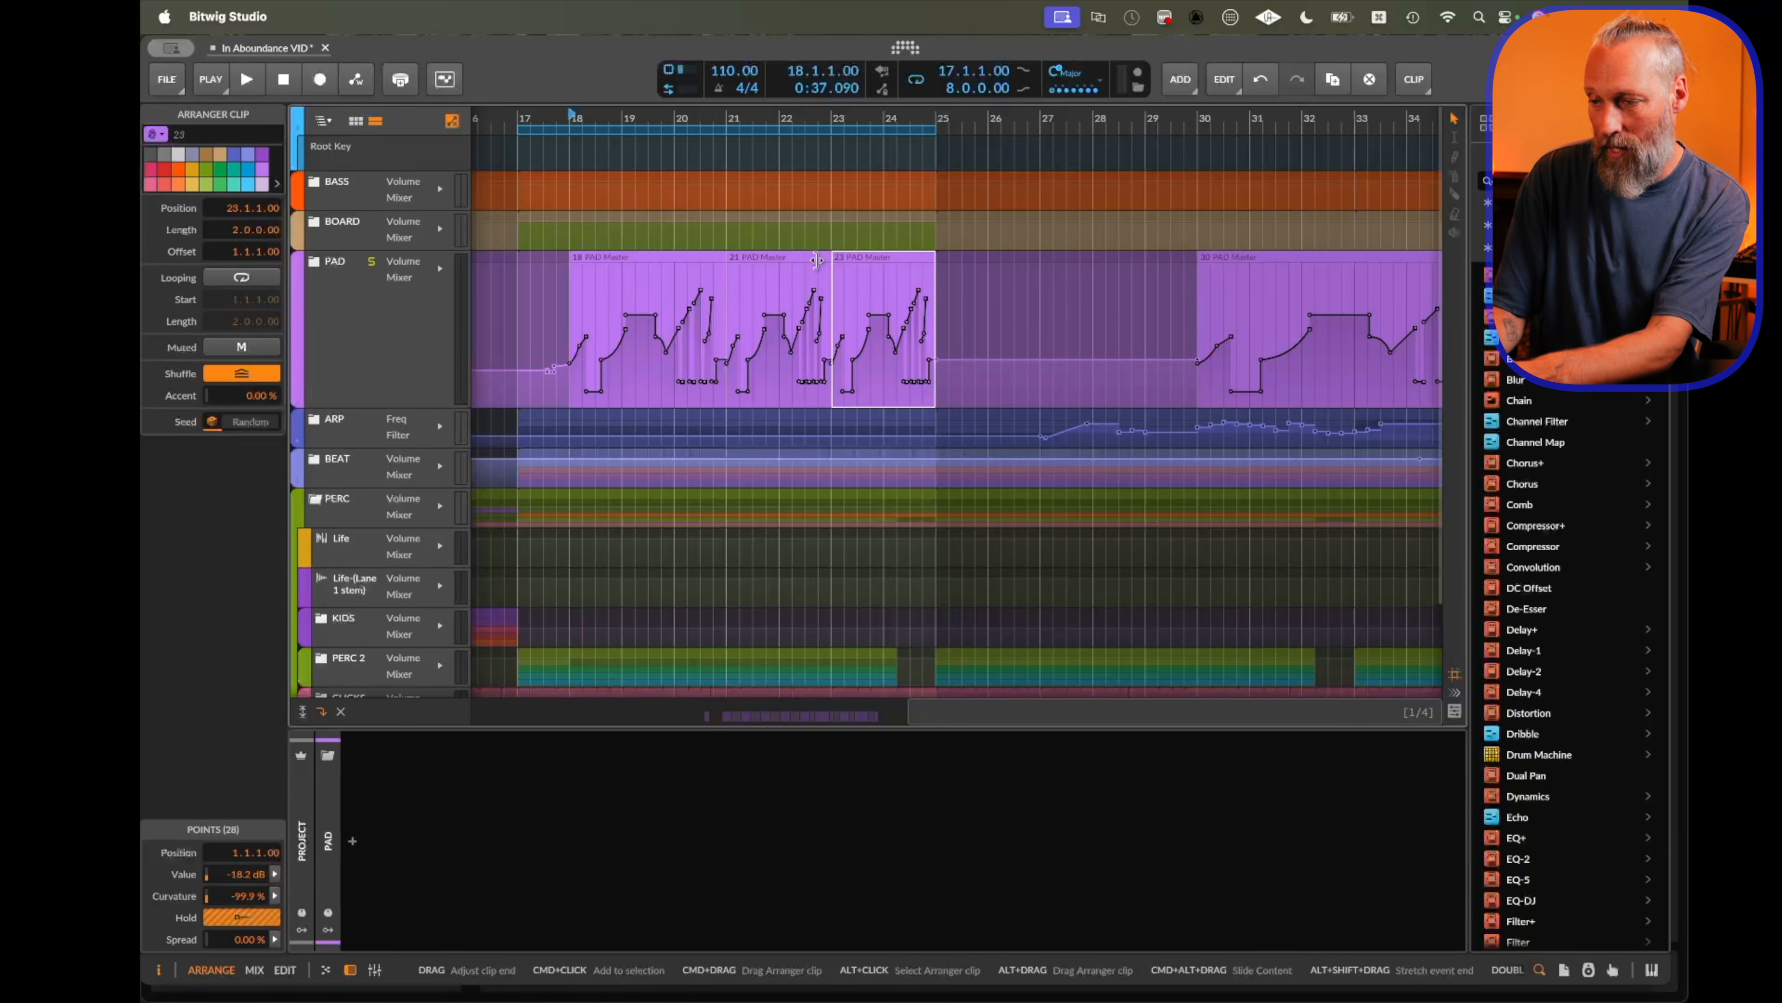
pyautogui.press('r')
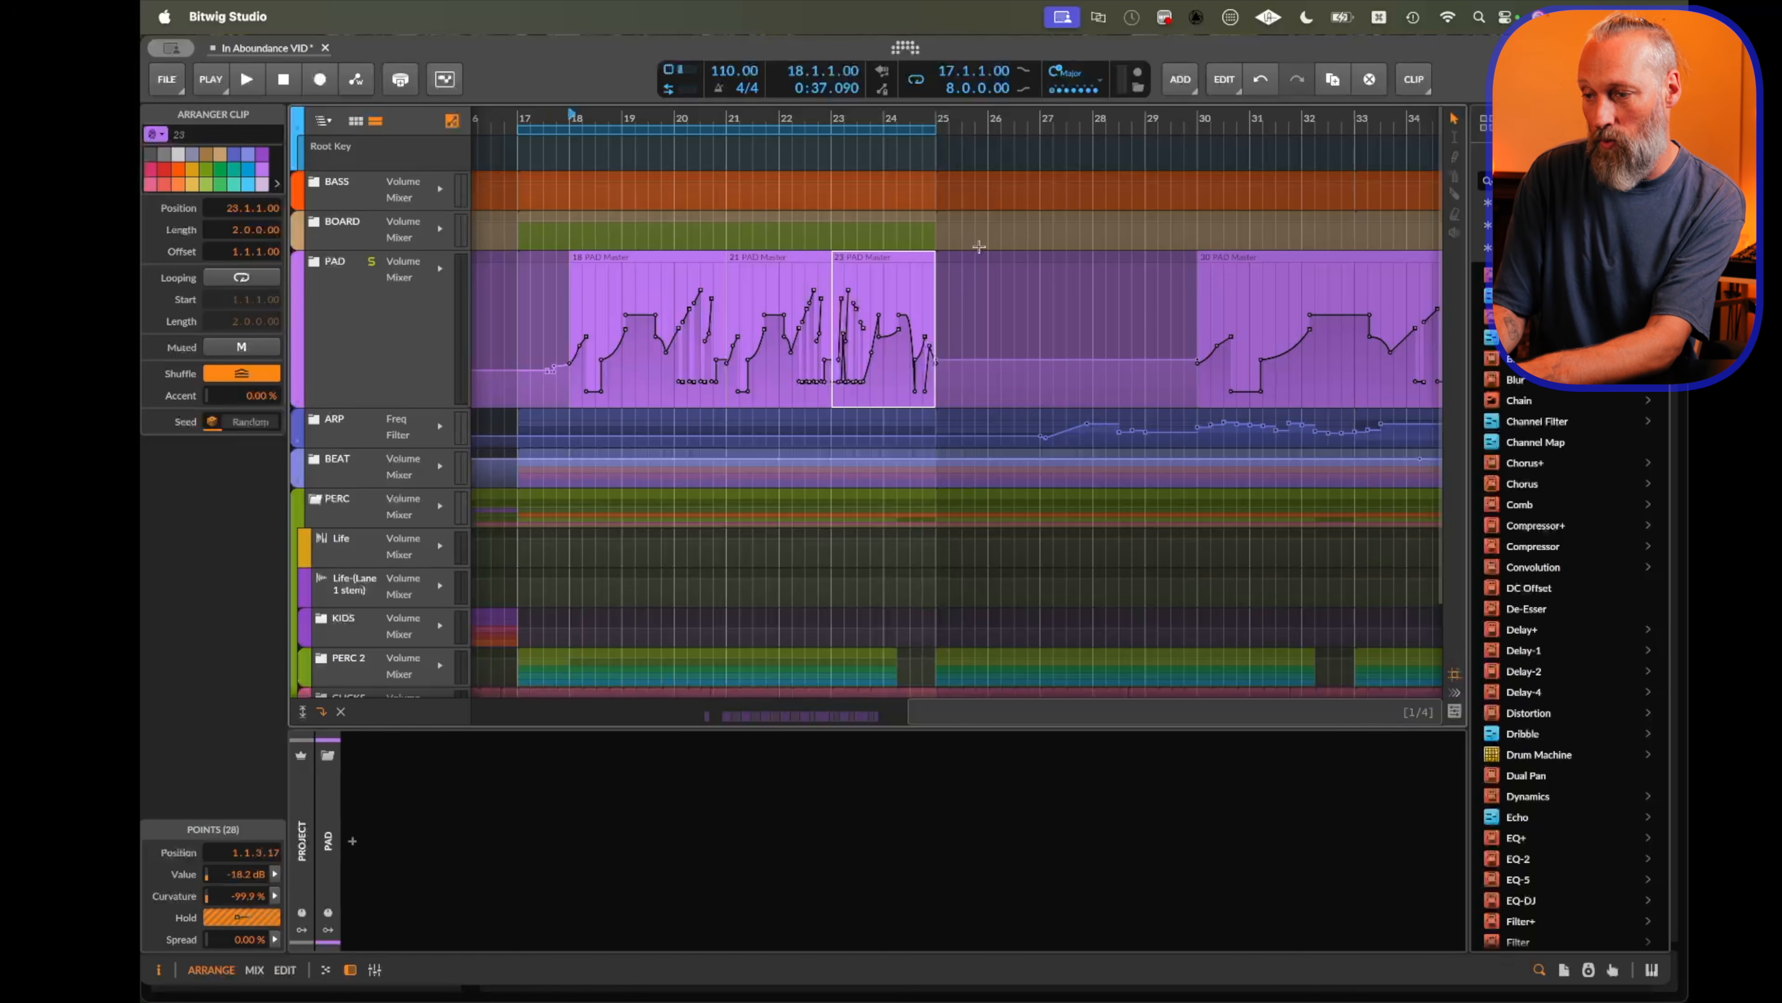
# Open the first automation clip in the detail editor, select its middle points and raise their value to -4.3 dB.
pyautogui.click(653, 259)
pyautogui.moveTo(653, 260); pyautogui.dragTo(1018, 267)
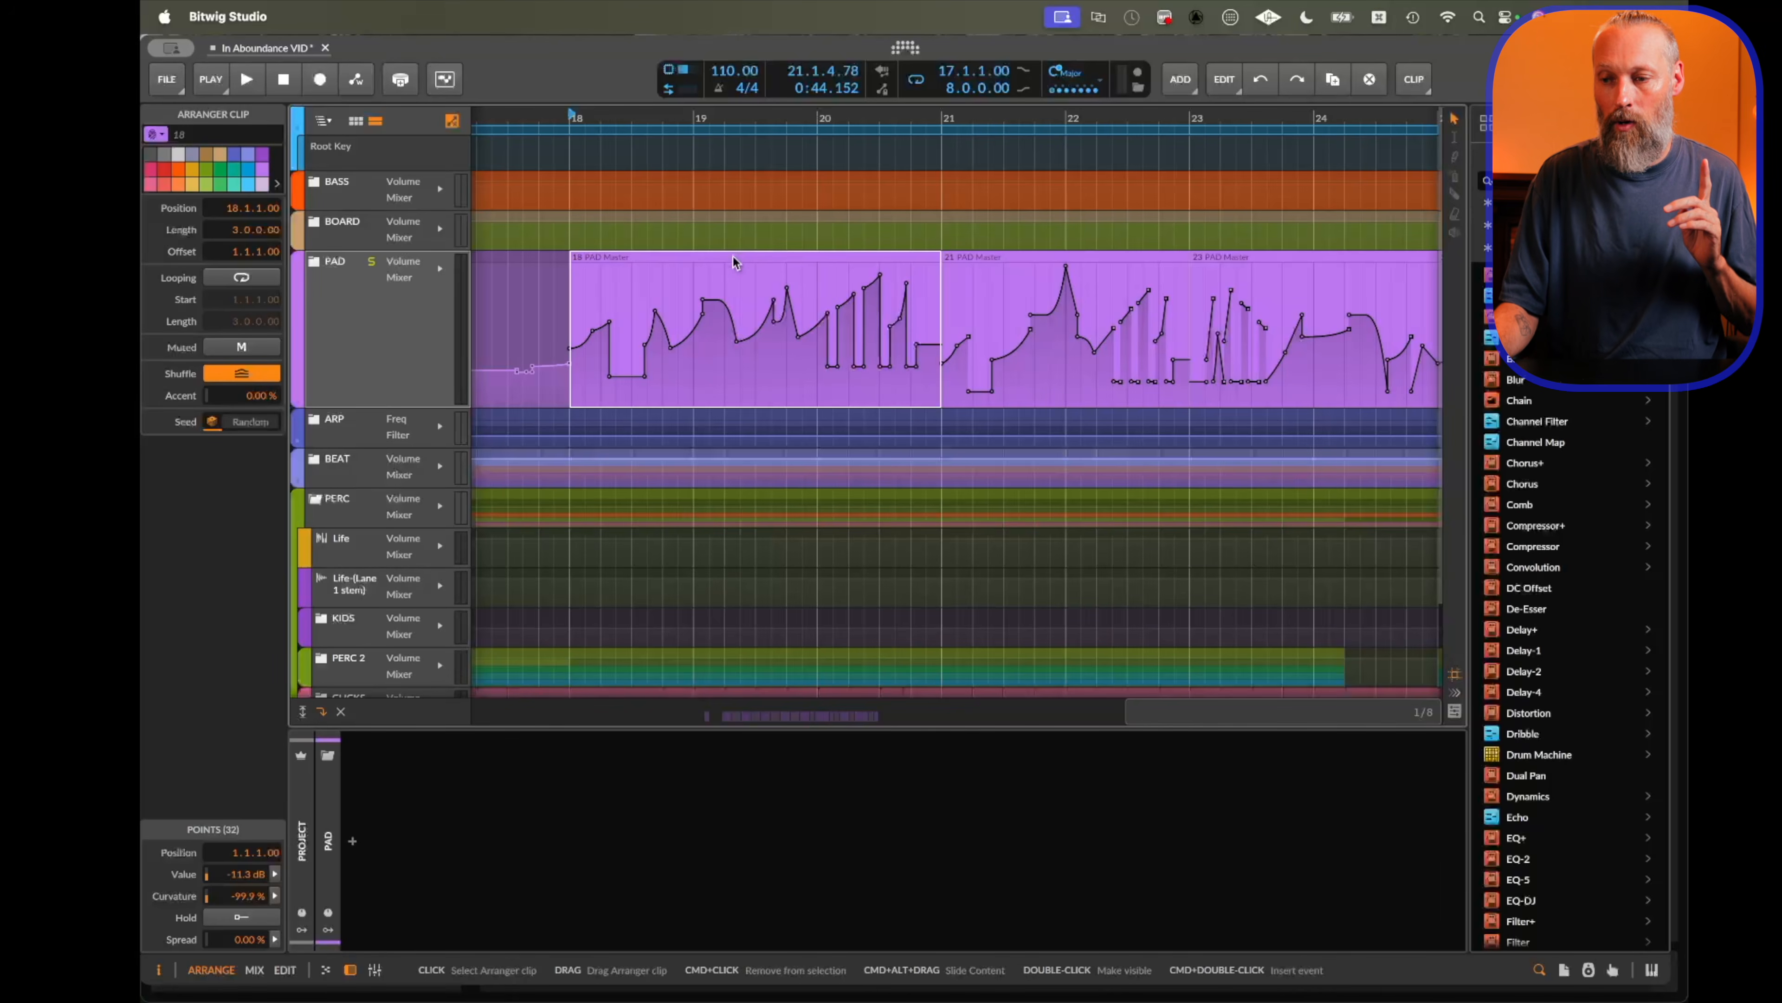
pyautogui.click(732, 256)
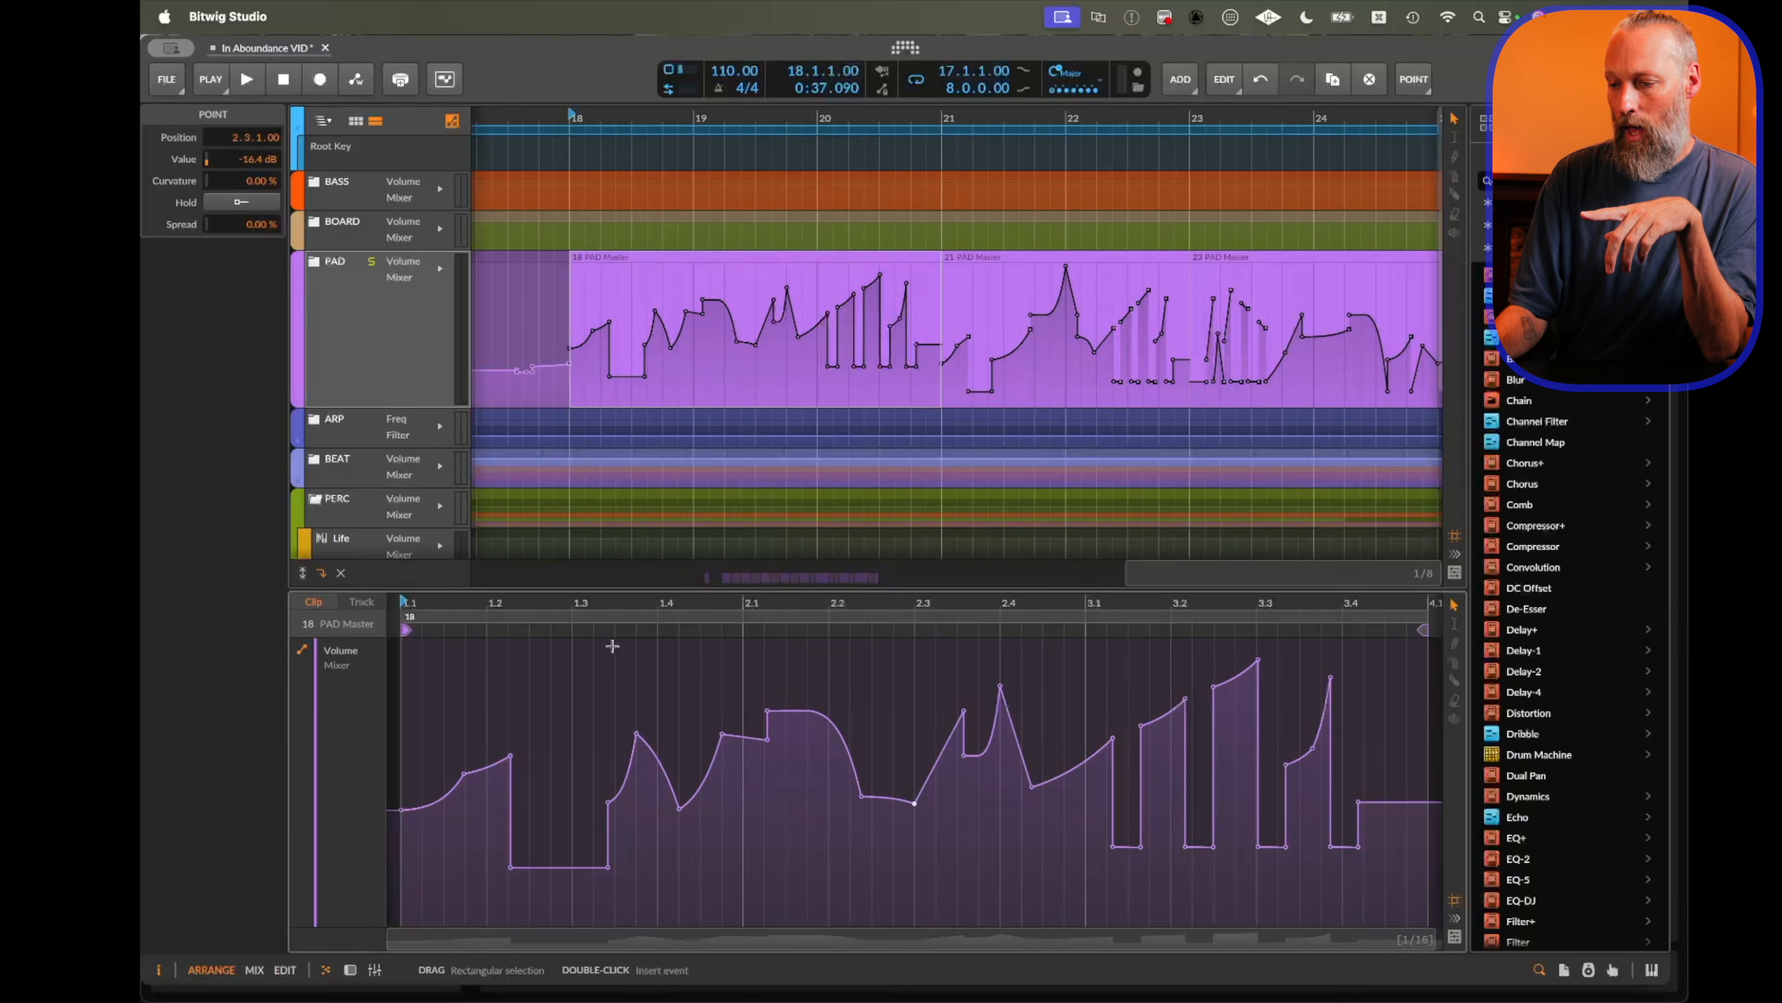
pyautogui.moveTo(611, 645); pyautogui.dragTo(1173, 899)
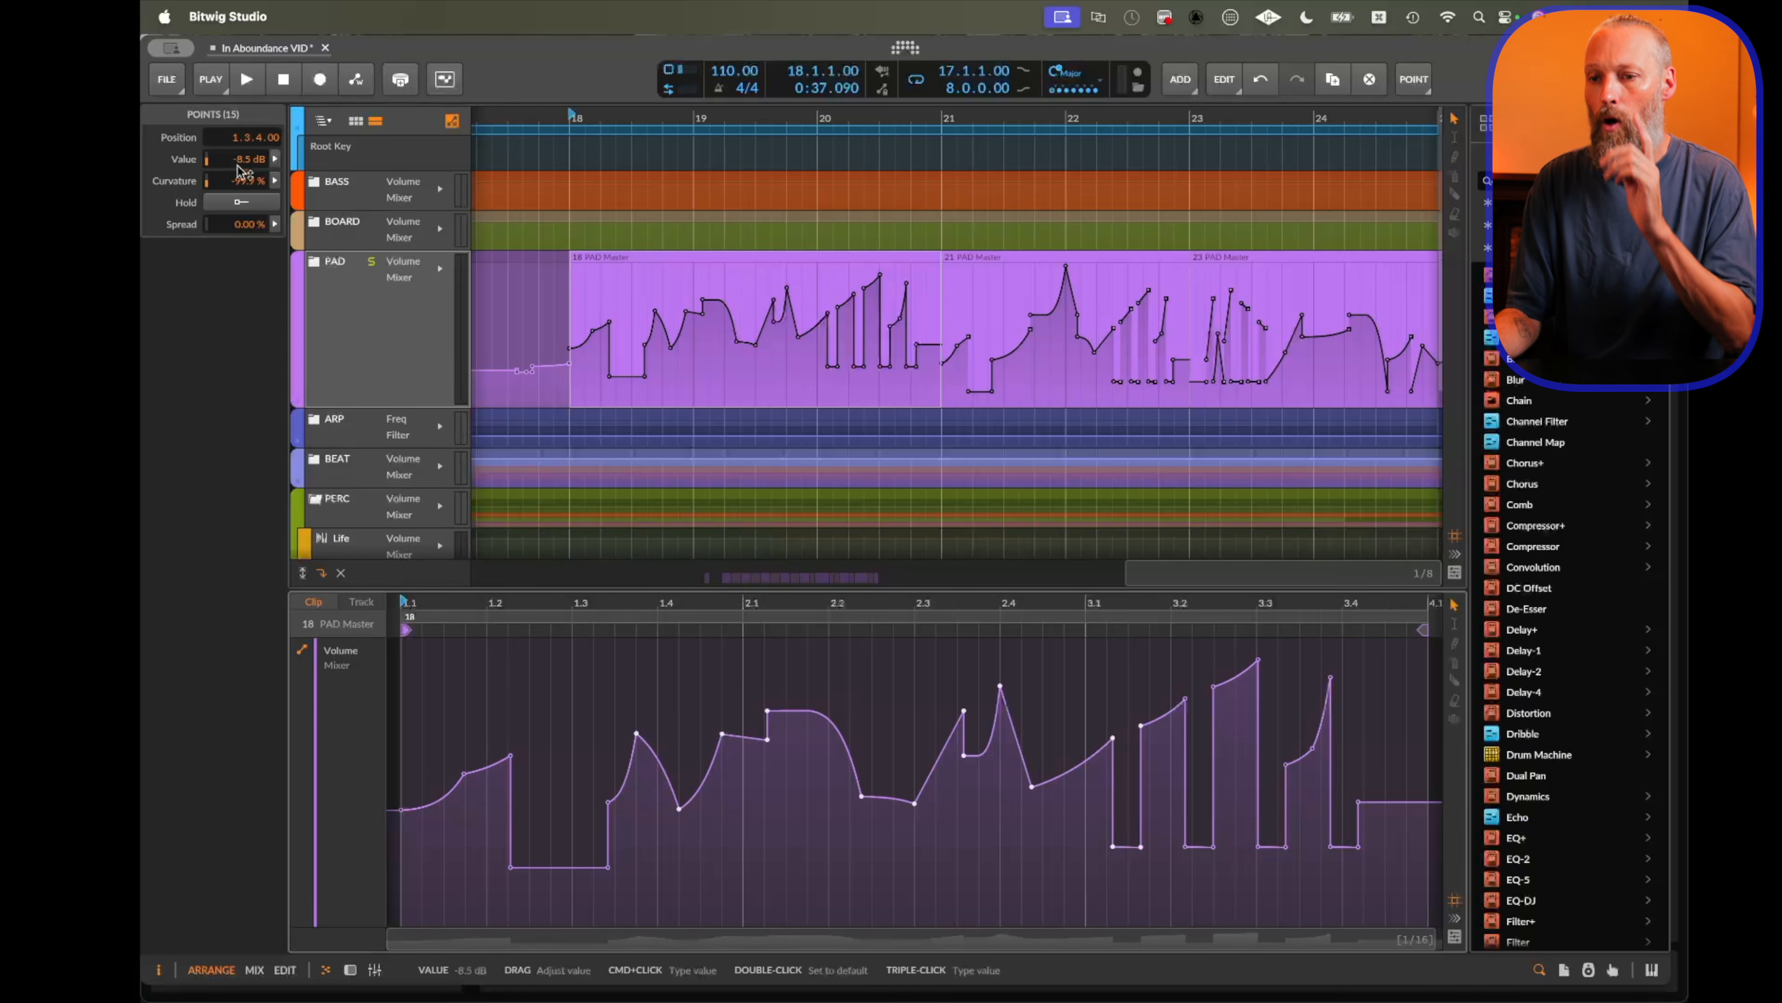
pyautogui.moveTo(250, 161); pyautogui.dragTo(249, 154)
# Open the value histogram for the selected points, adjust Scale, and randomize their values with Chaos.
pyautogui.click(275, 160)
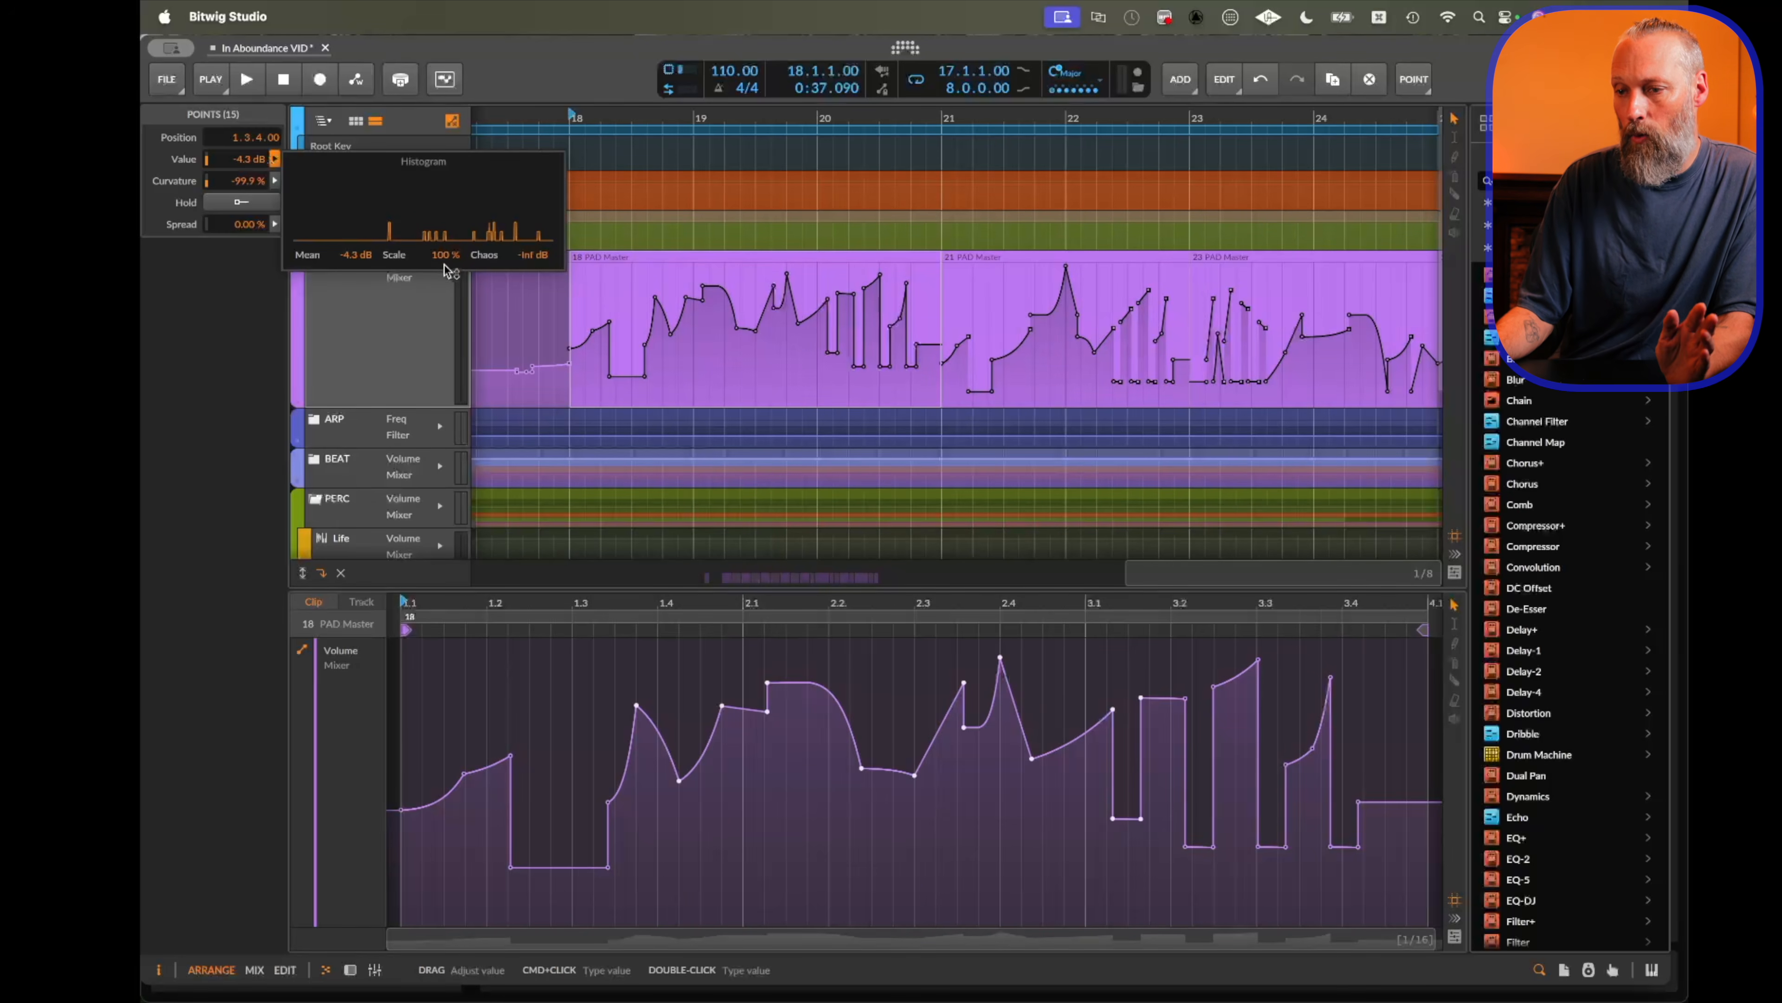
pyautogui.moveTo(445, 262); pyautogui.dragTo(445, 207)
pyautogui.moveTo(446, 255)
pyautogui.mouseDown()
pyautogui.moveTo(446, 344)
pyautogui.moveTo(446, 285)
pyautogui.mouseUp()
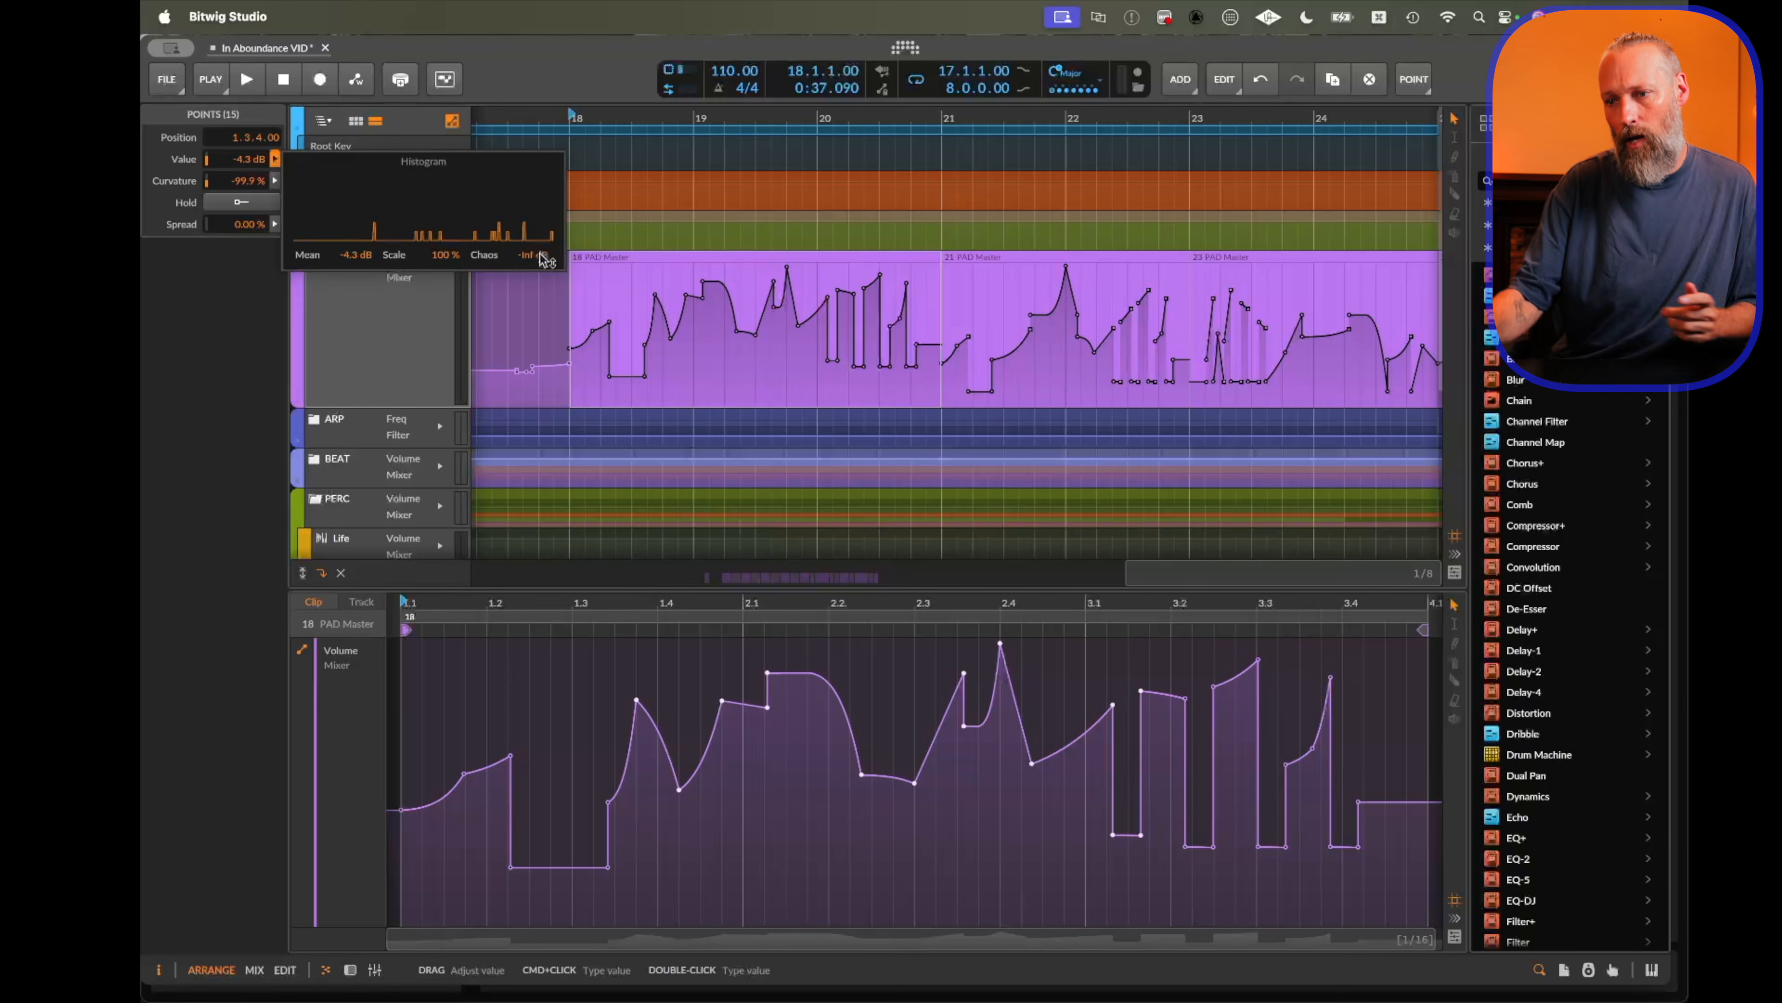
pyautogui.moveTo(545, 260); pyautogui.dragTo(546, 234)
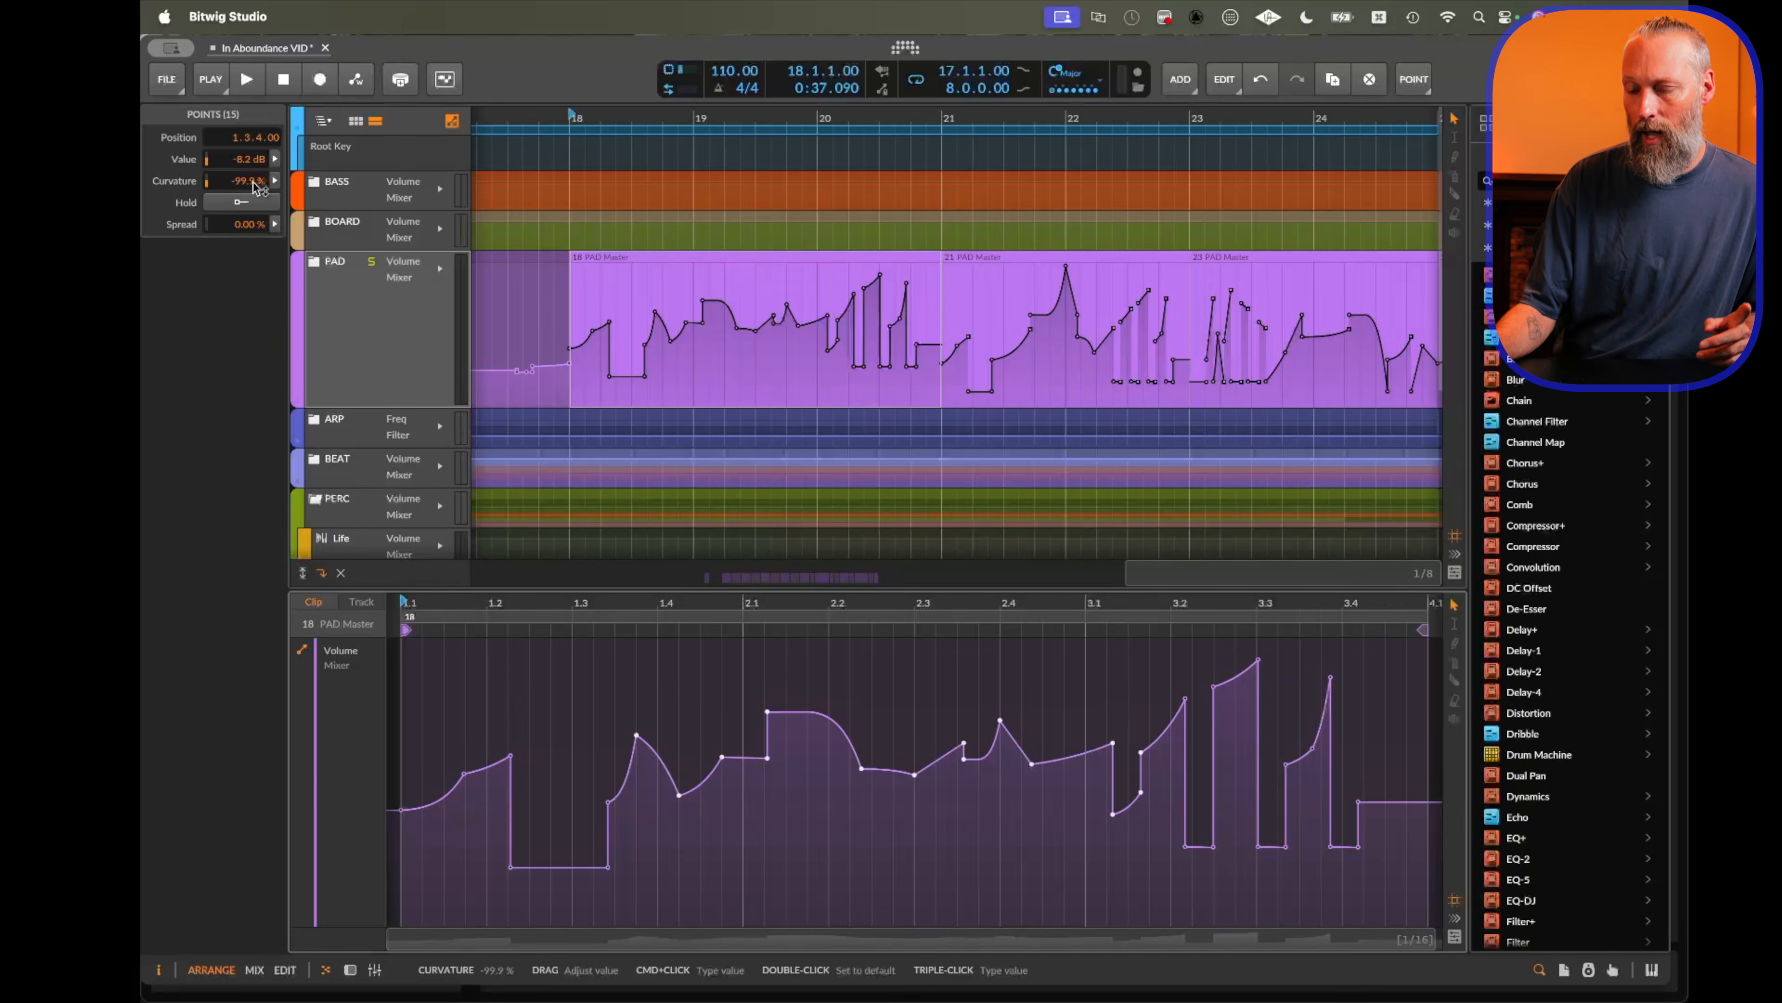
# Set the selected points' curvature to -21.0 % and apply curvature chaos through its histogram.
pyautogui.moveTo(256, 187)
pyautogui.mouseDown()
pyautogui.moveTo(256, 203)
pyautogui.moveTo(256, 168)
pyautogui.mouseUp()
pyautogui.click(274, 181)
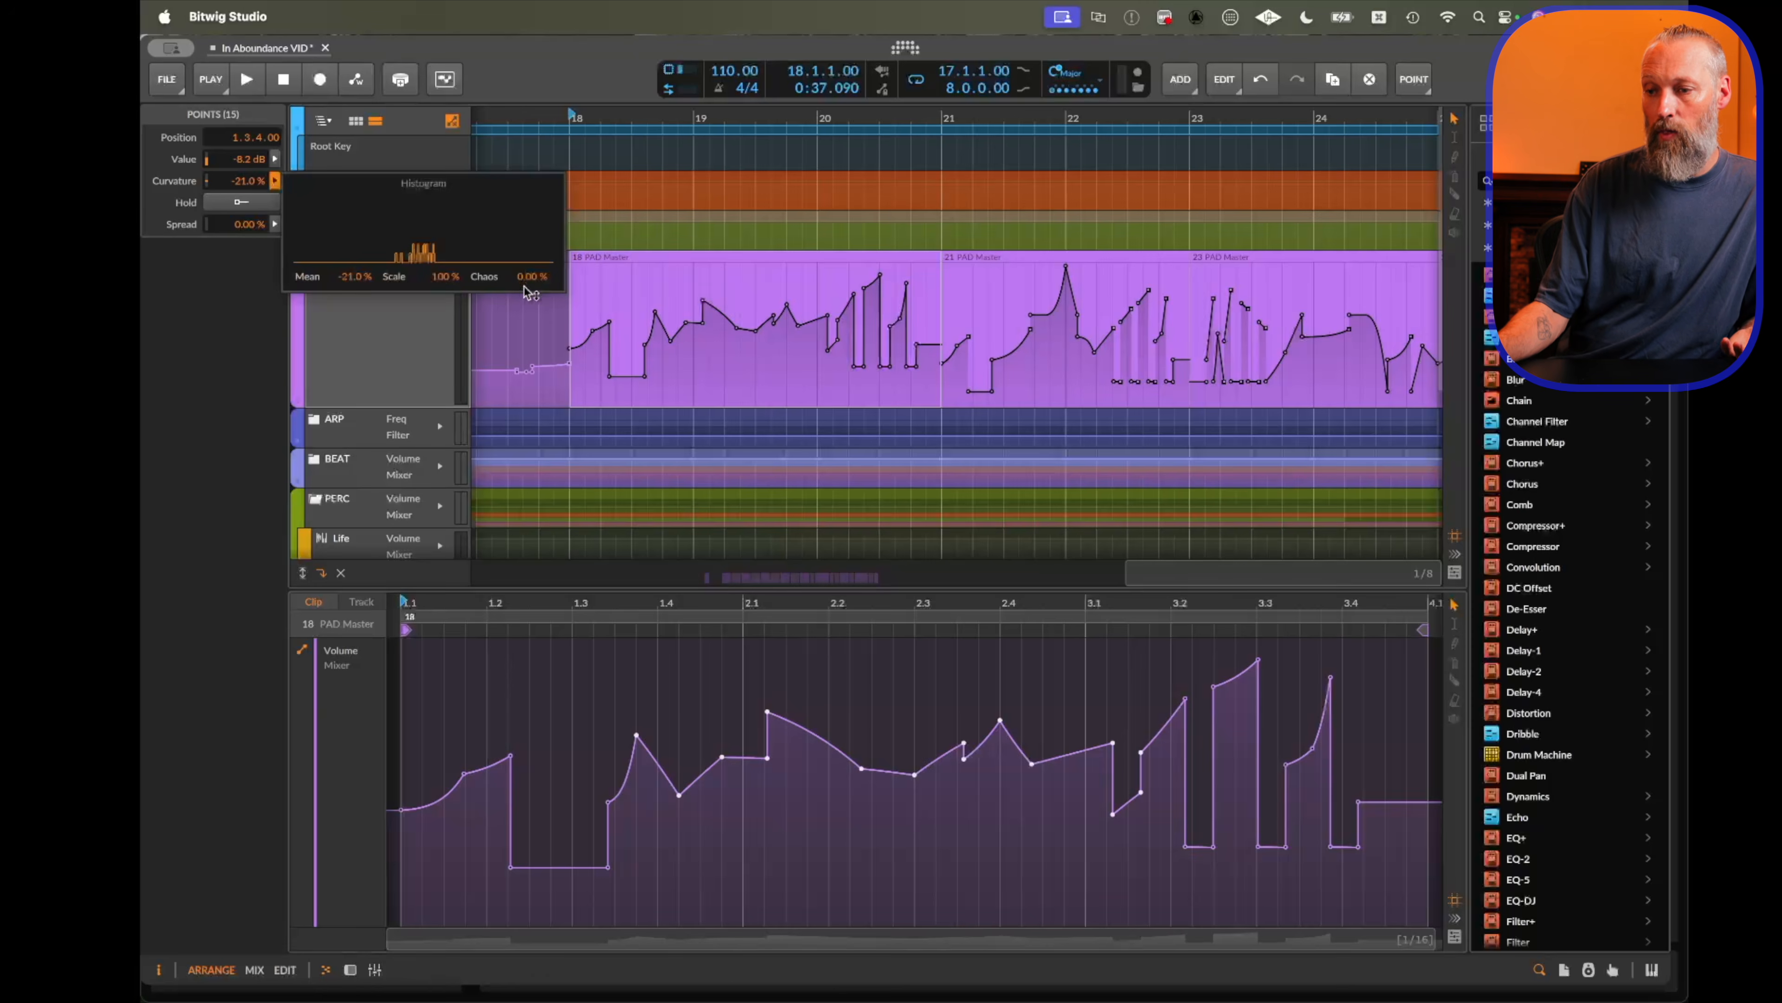
pyautogui.moveTo(537, 283)
pyautogui.mouseDown()
pyautogui.moveTo(537, 238)
pyautogui.moveTo(537, 283)
pyautogui.mouseUp()
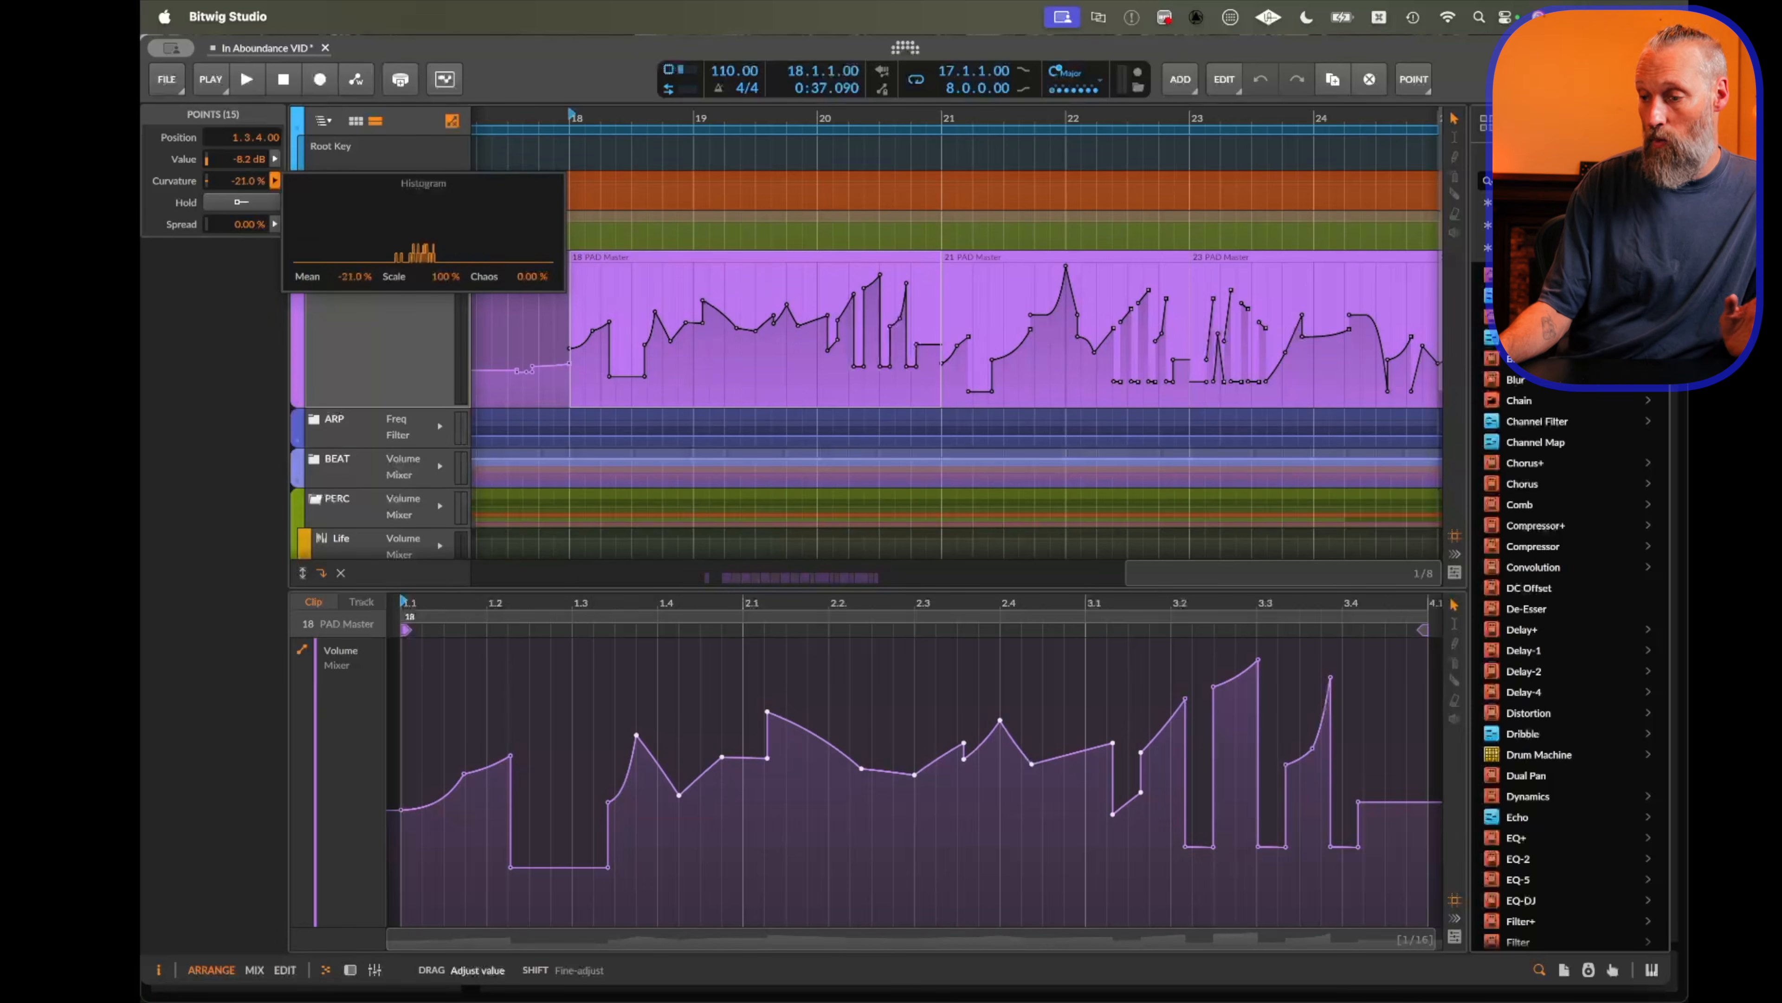
# Toggle Hold on the selected points on and then off again.
pyautogui.click(237, 205)
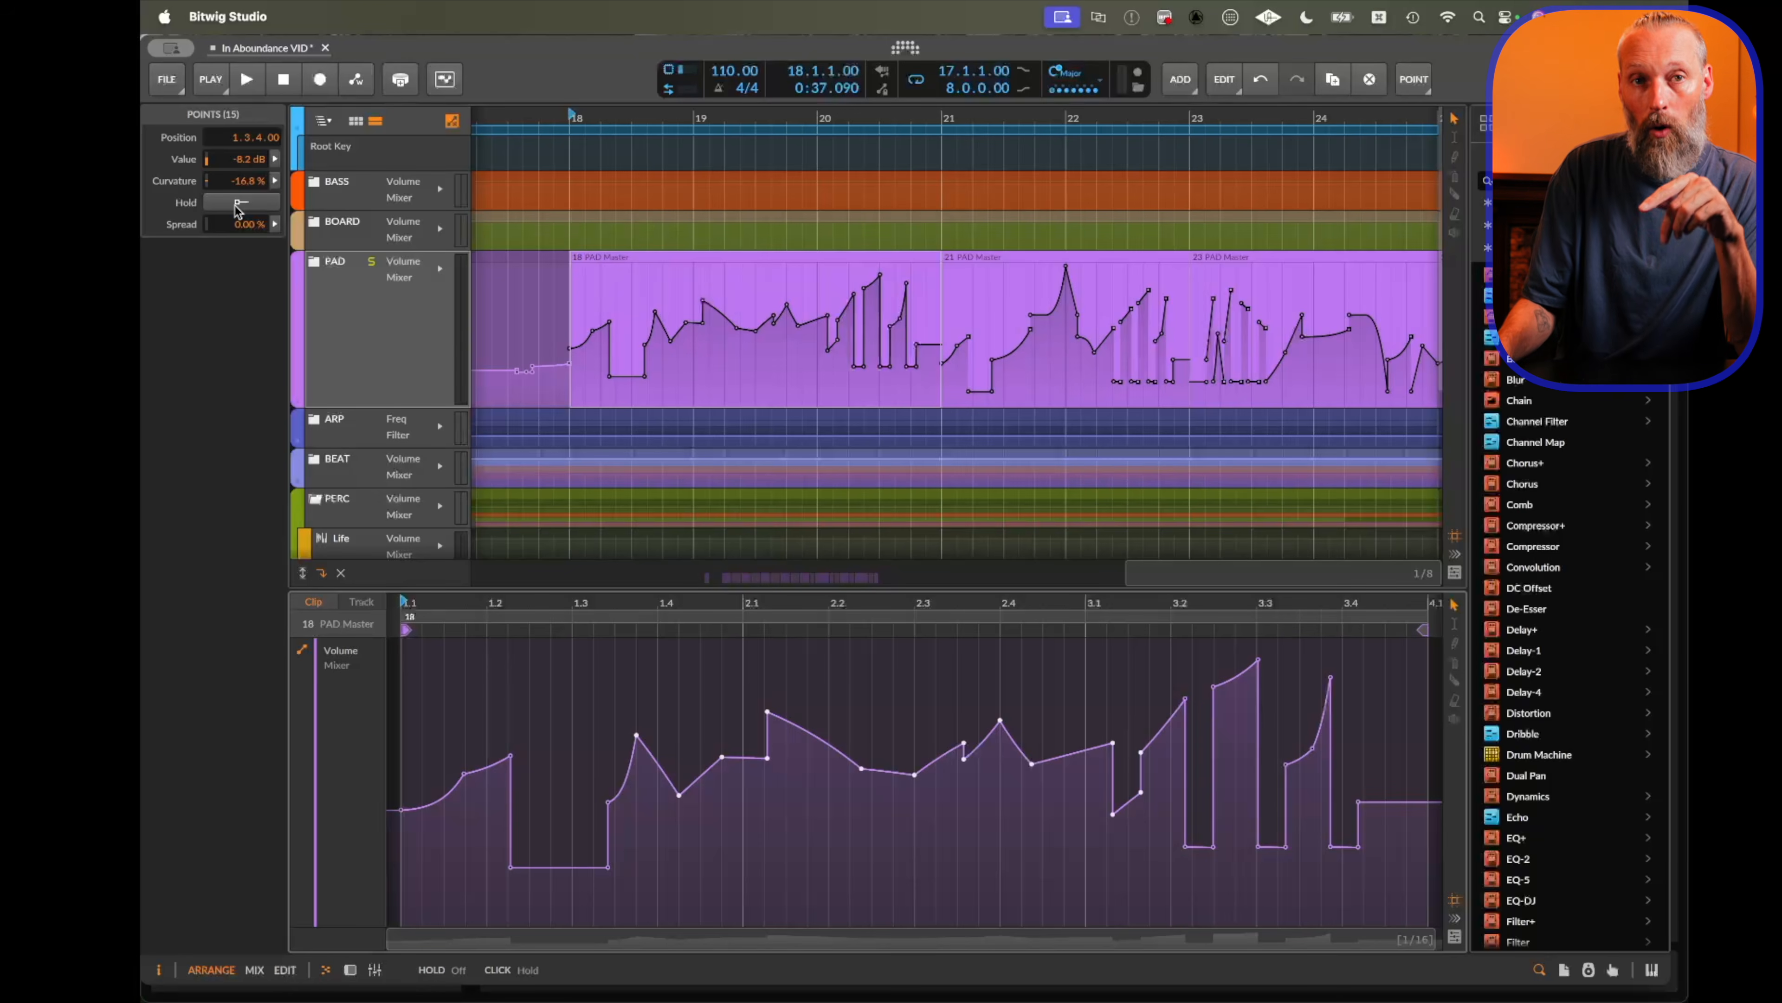
pyautogui.click(237, 205)
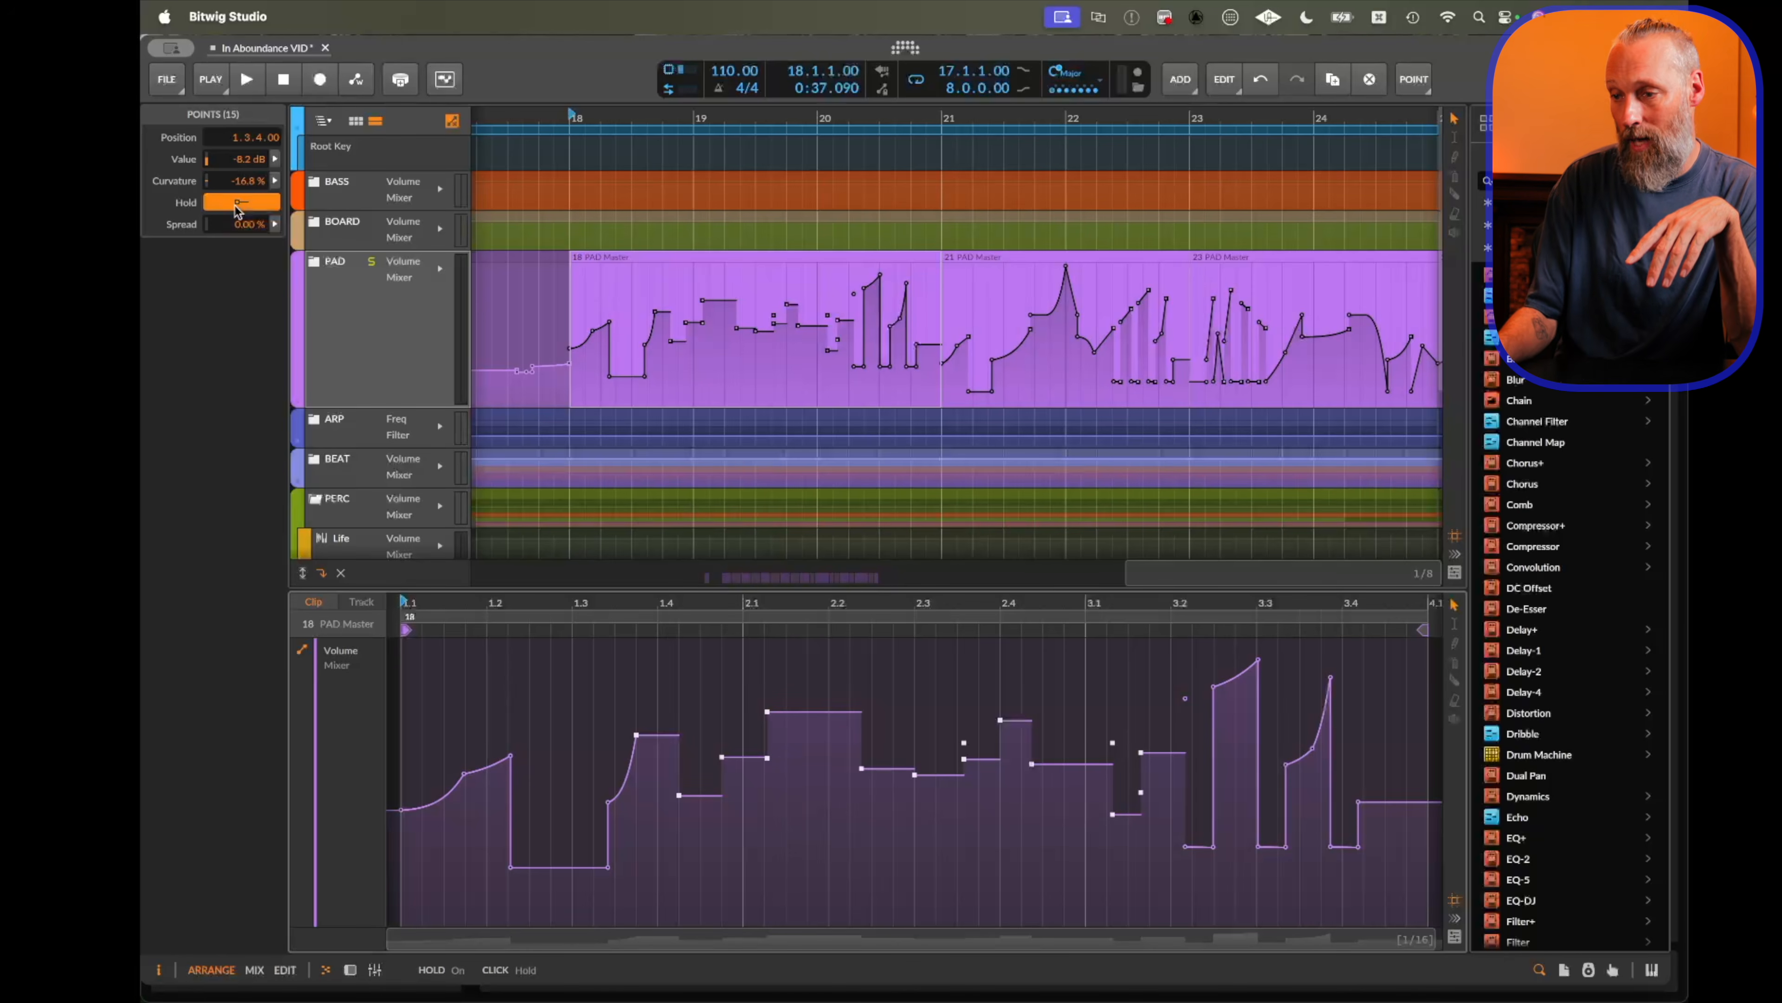
pyautogui.click(239, 204)
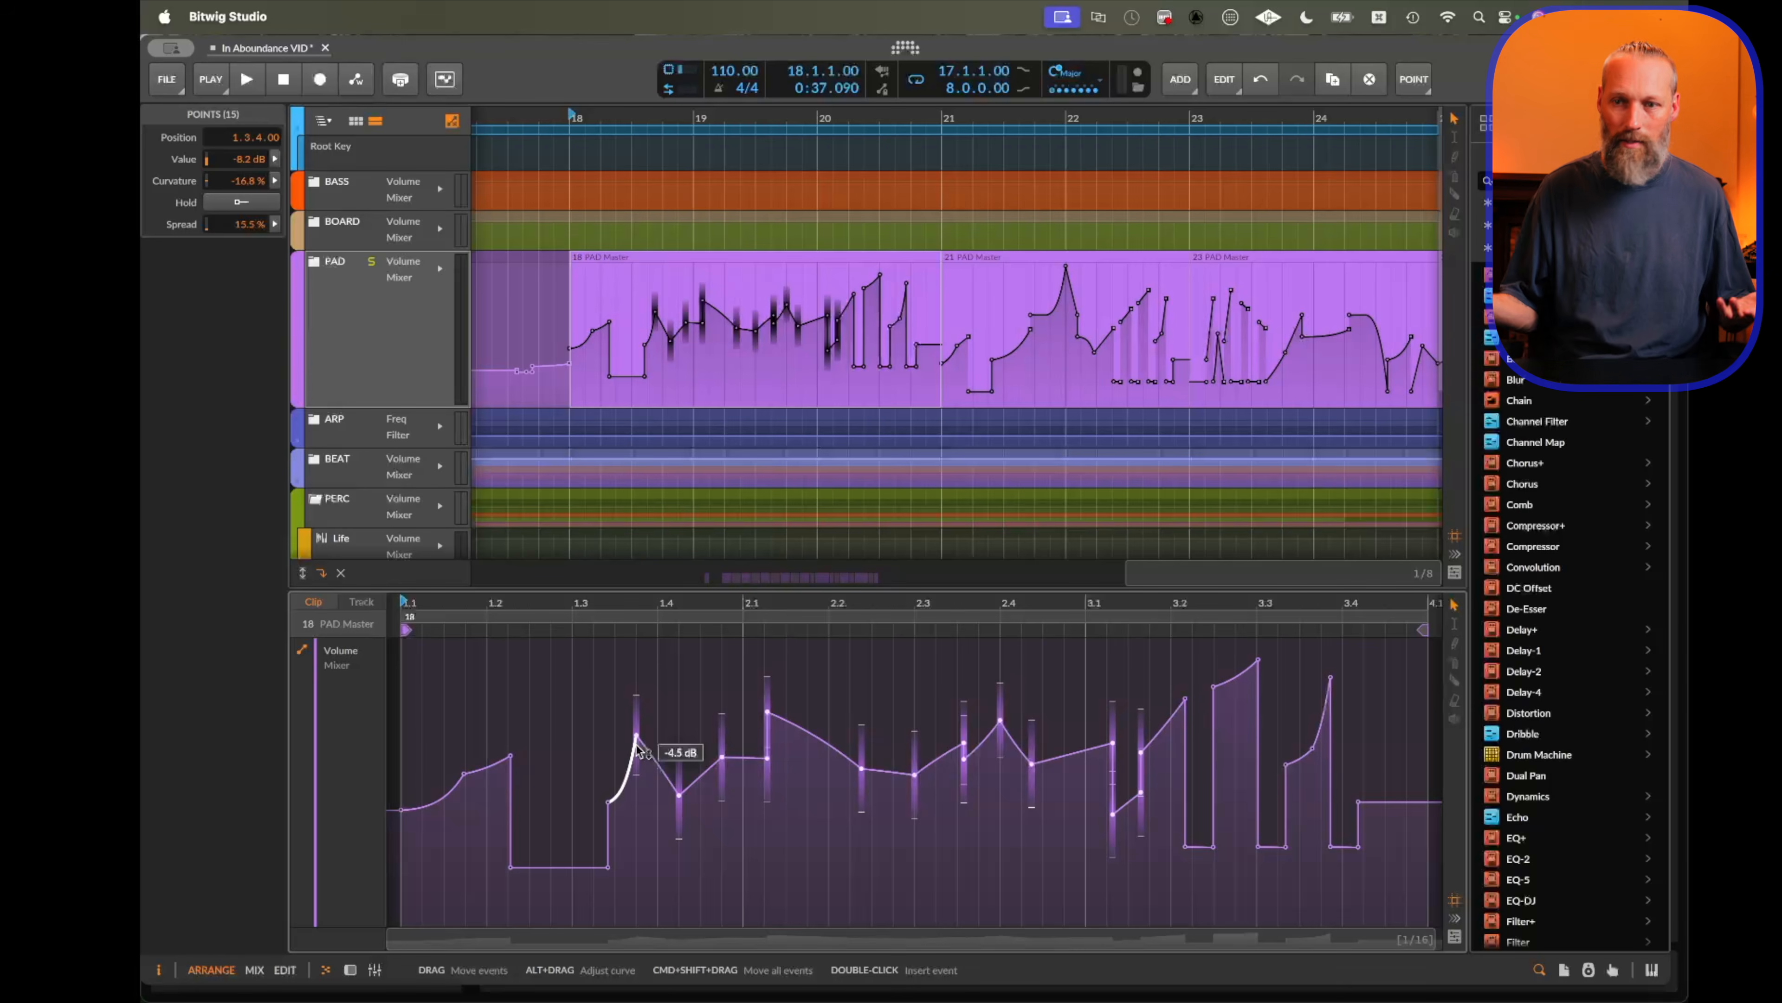
# Show the clip launcher and expand the PAD track's Volume automation lane.
pyautogui.click(351, 125)
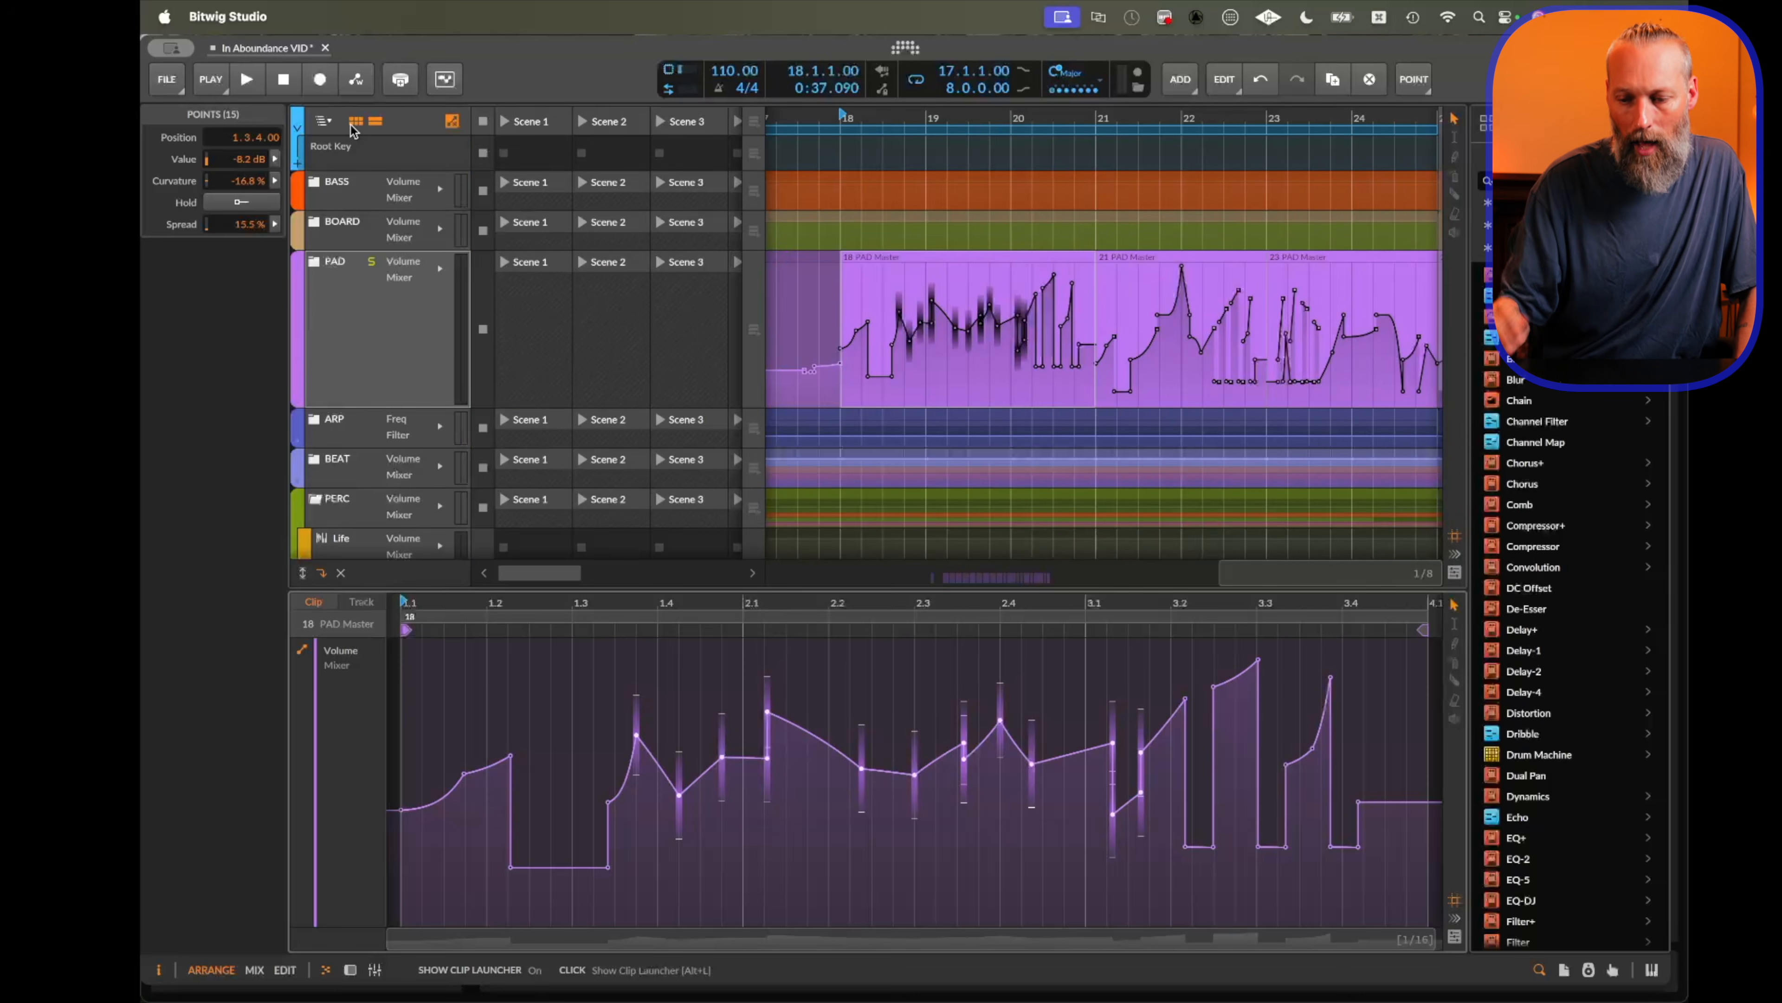
pyautogui.click(514, 303)
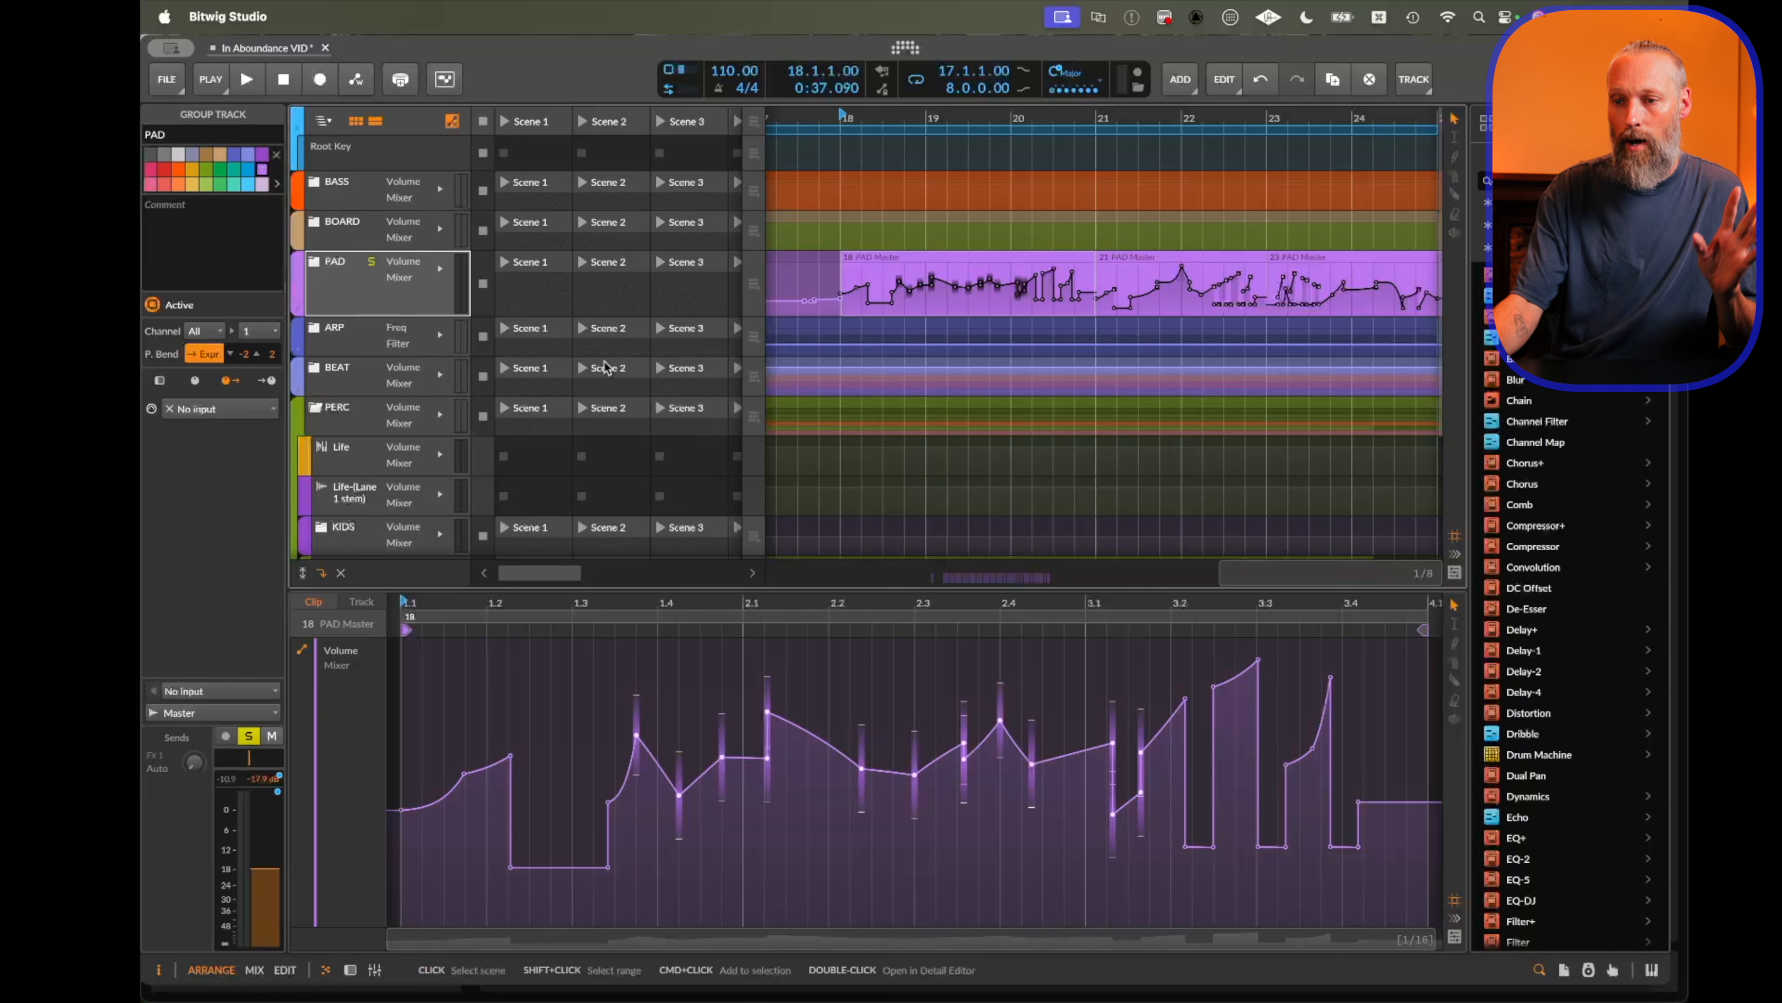
pyautogui.click(300, 311)
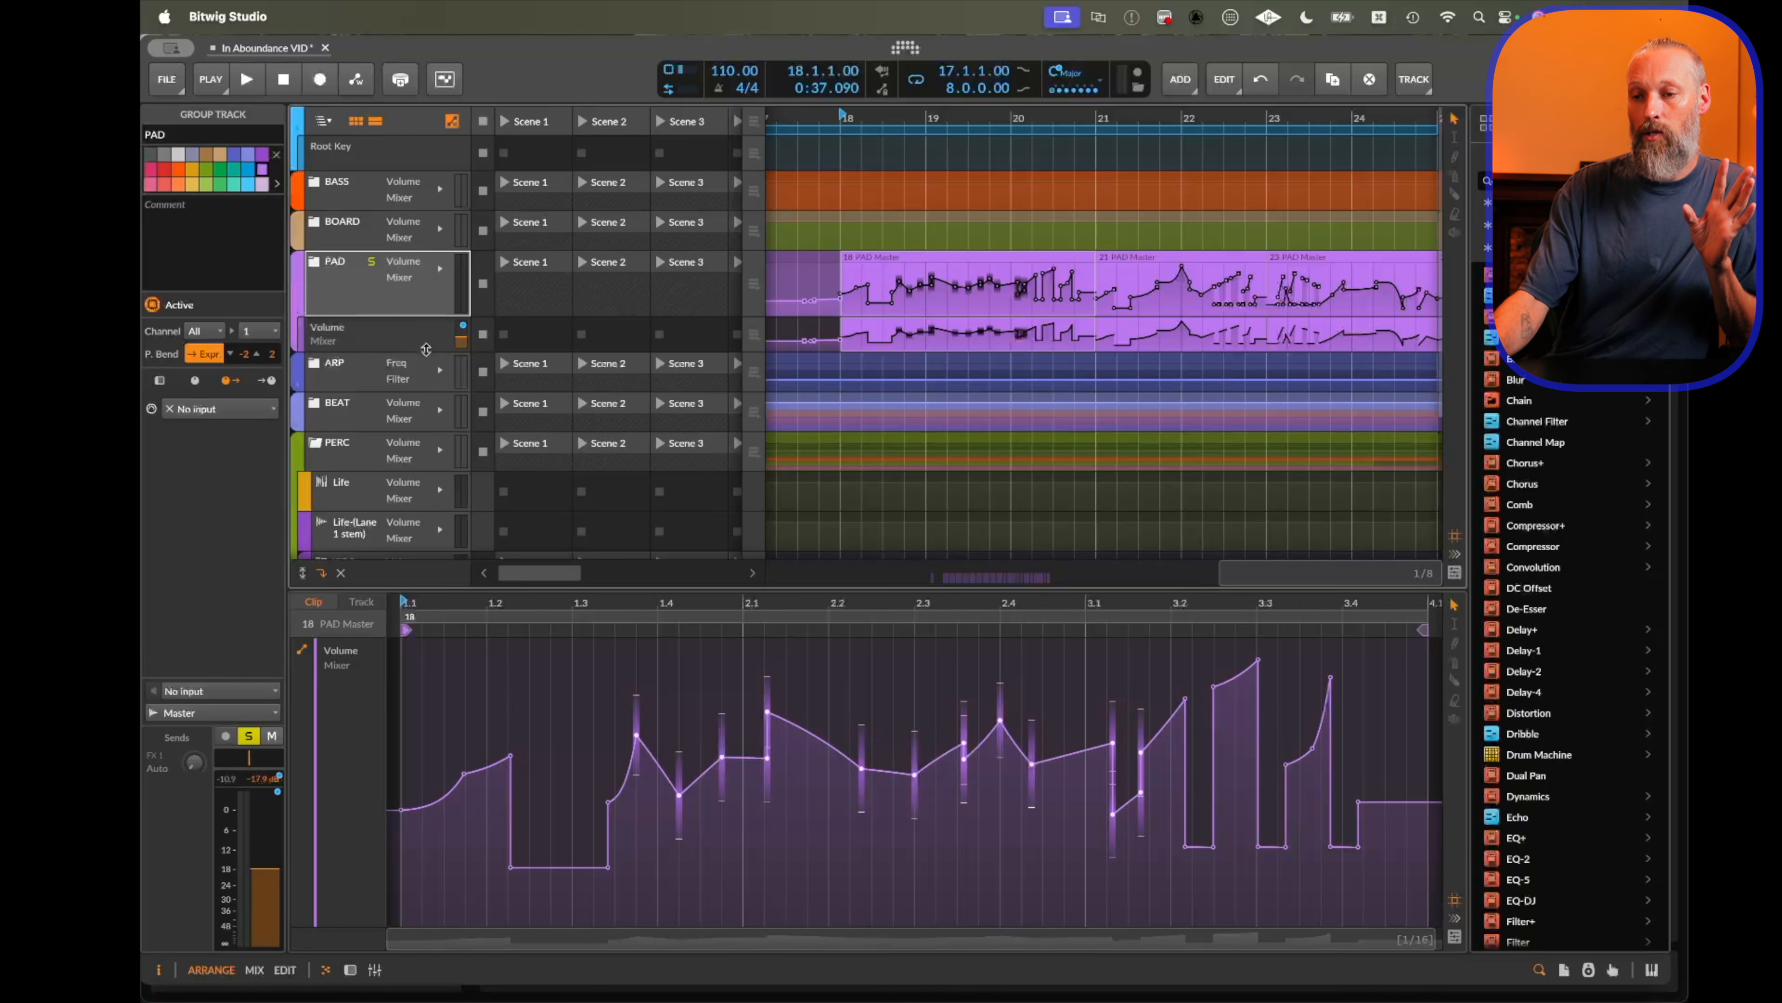
pyautogui.moveTo(426, 352); pyautogui.dragTo(430, 389)
# Copy two arrangement automation clips into the first two launcher slots of the PAD Volume lane.
pyautogui.moveTo(963, 323); pyautogui.dragTo(563, 344)
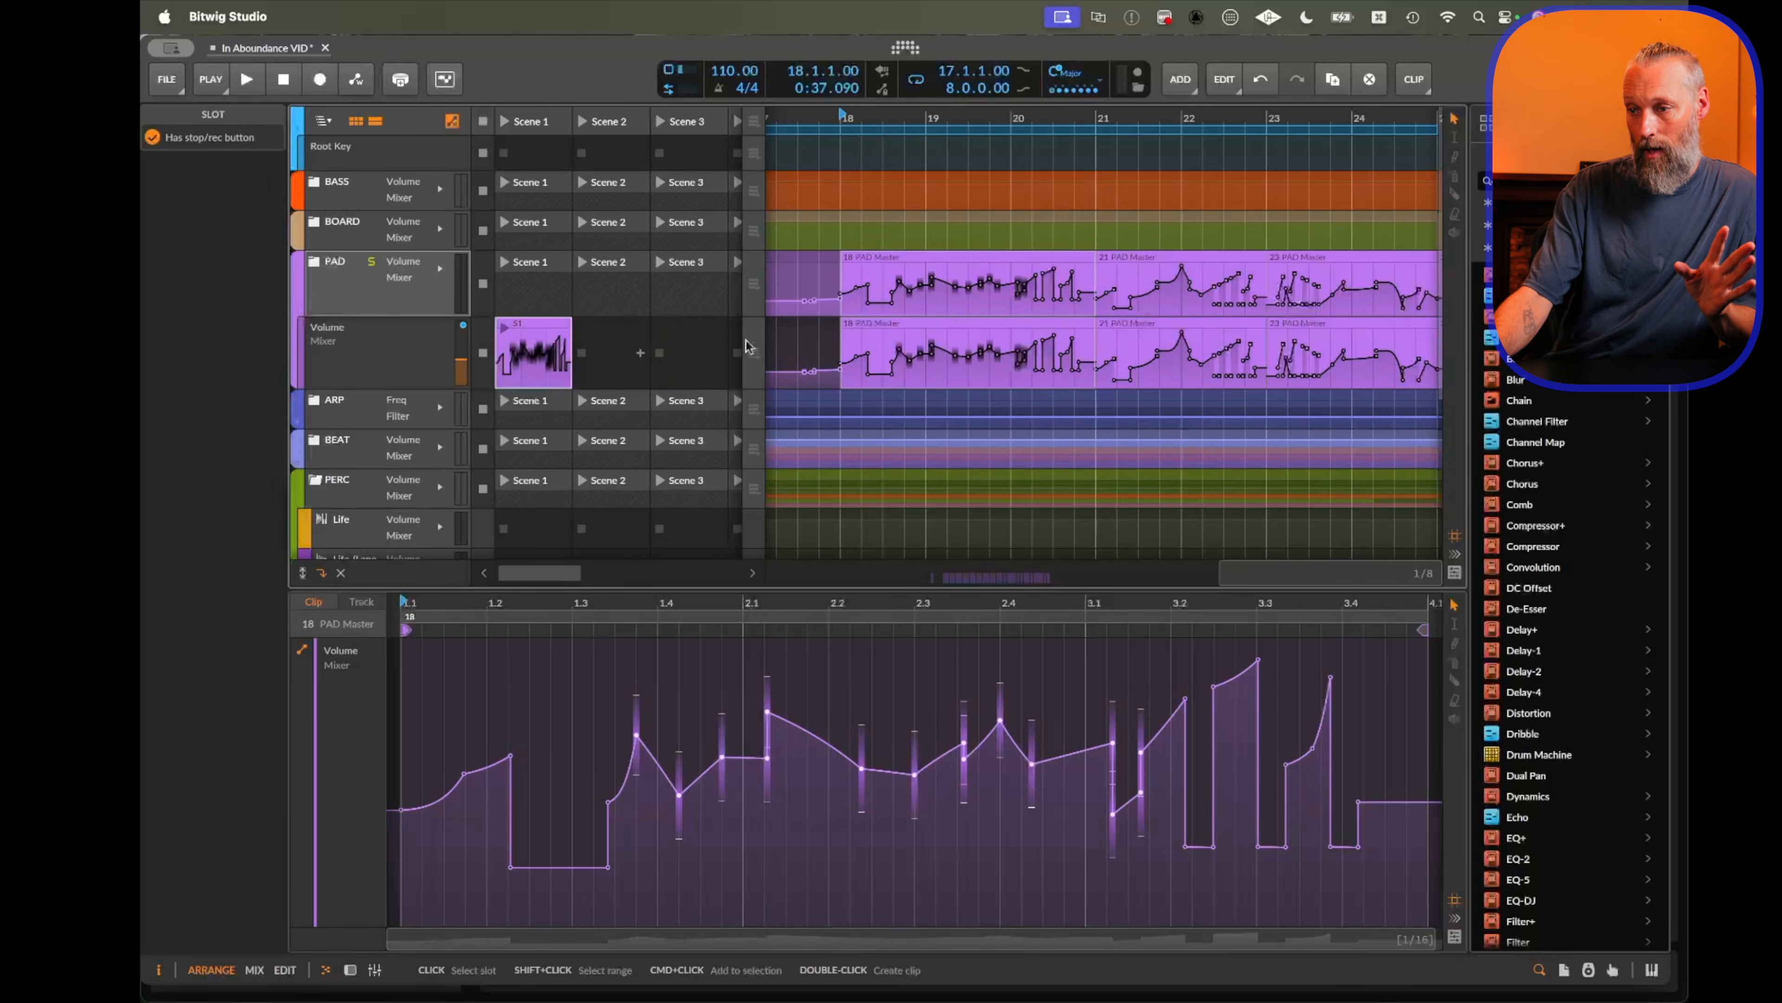
pyautogui.moveTo(1331, 330); pyautogui.dragTo(592, 377)
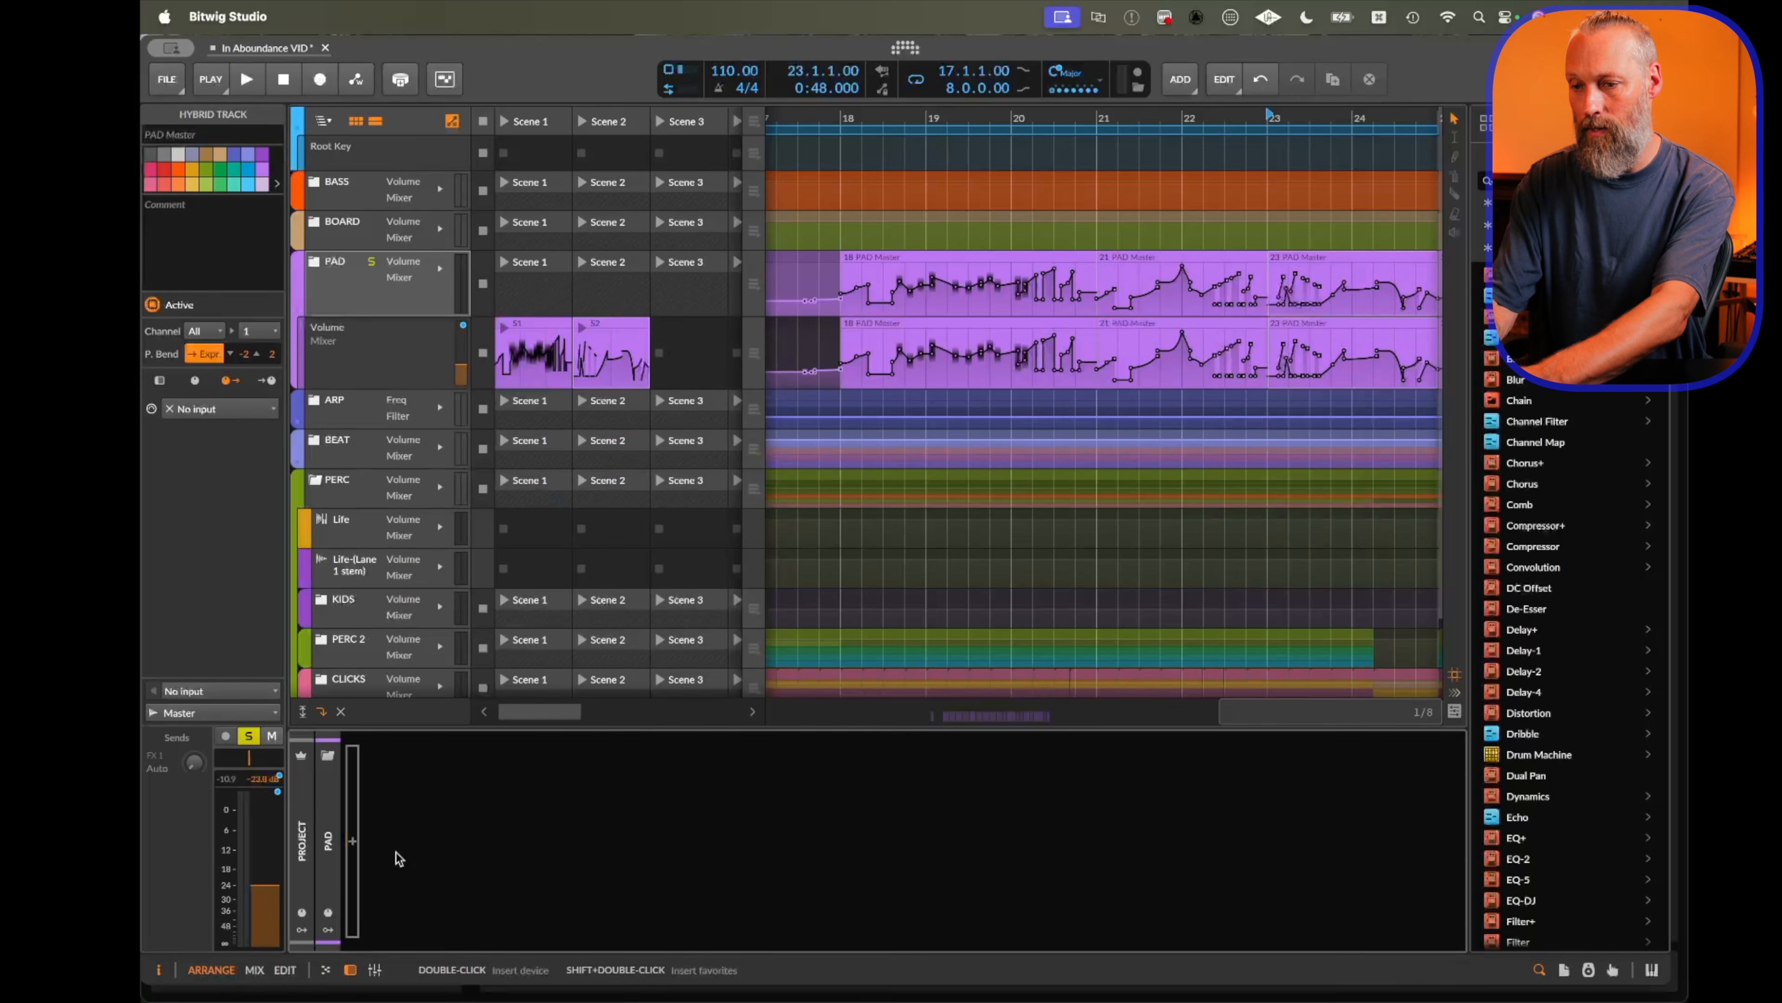
# Insert a Filter device into the PAD track's device chain.
pyautogui.doubleClick(396, 853)
pyautogui.write('fil')
pyautogui.press('Down')
pyautogui.press('Down')
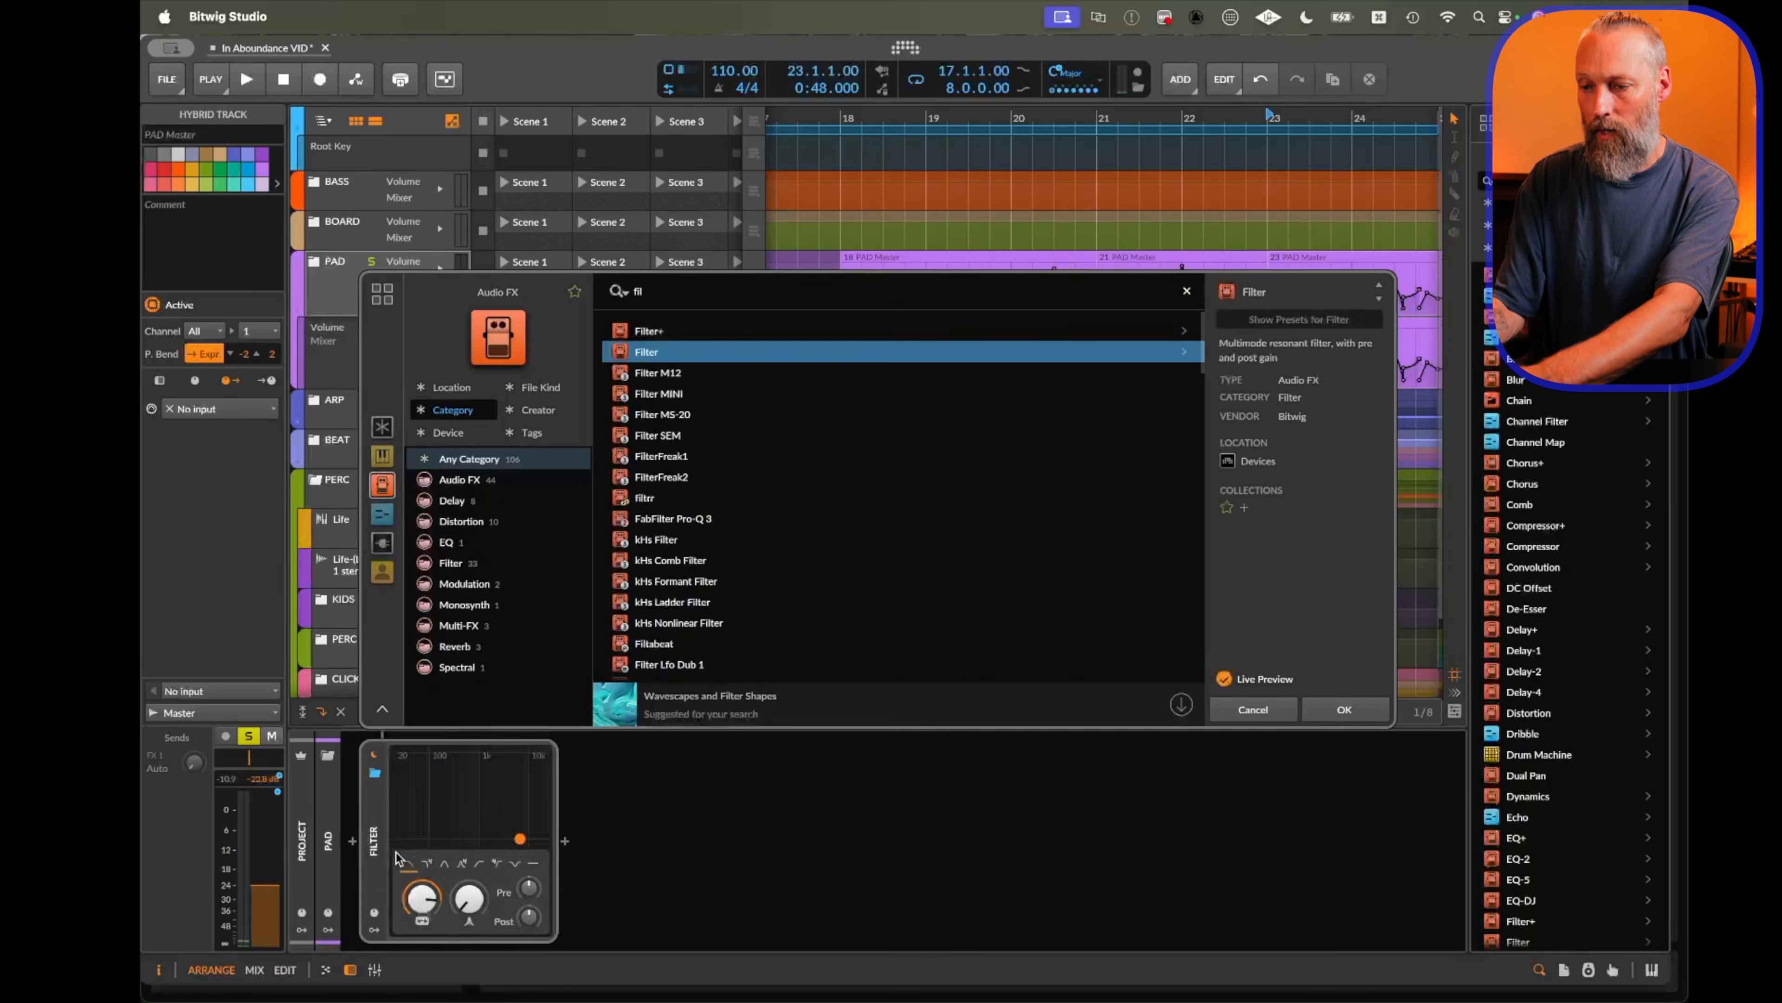
pyautogui.press('Return')
# Copy an arrangement automation clip into the first launcher slot of the Filter Frequency lane.
pyautogui.click(297, 379)
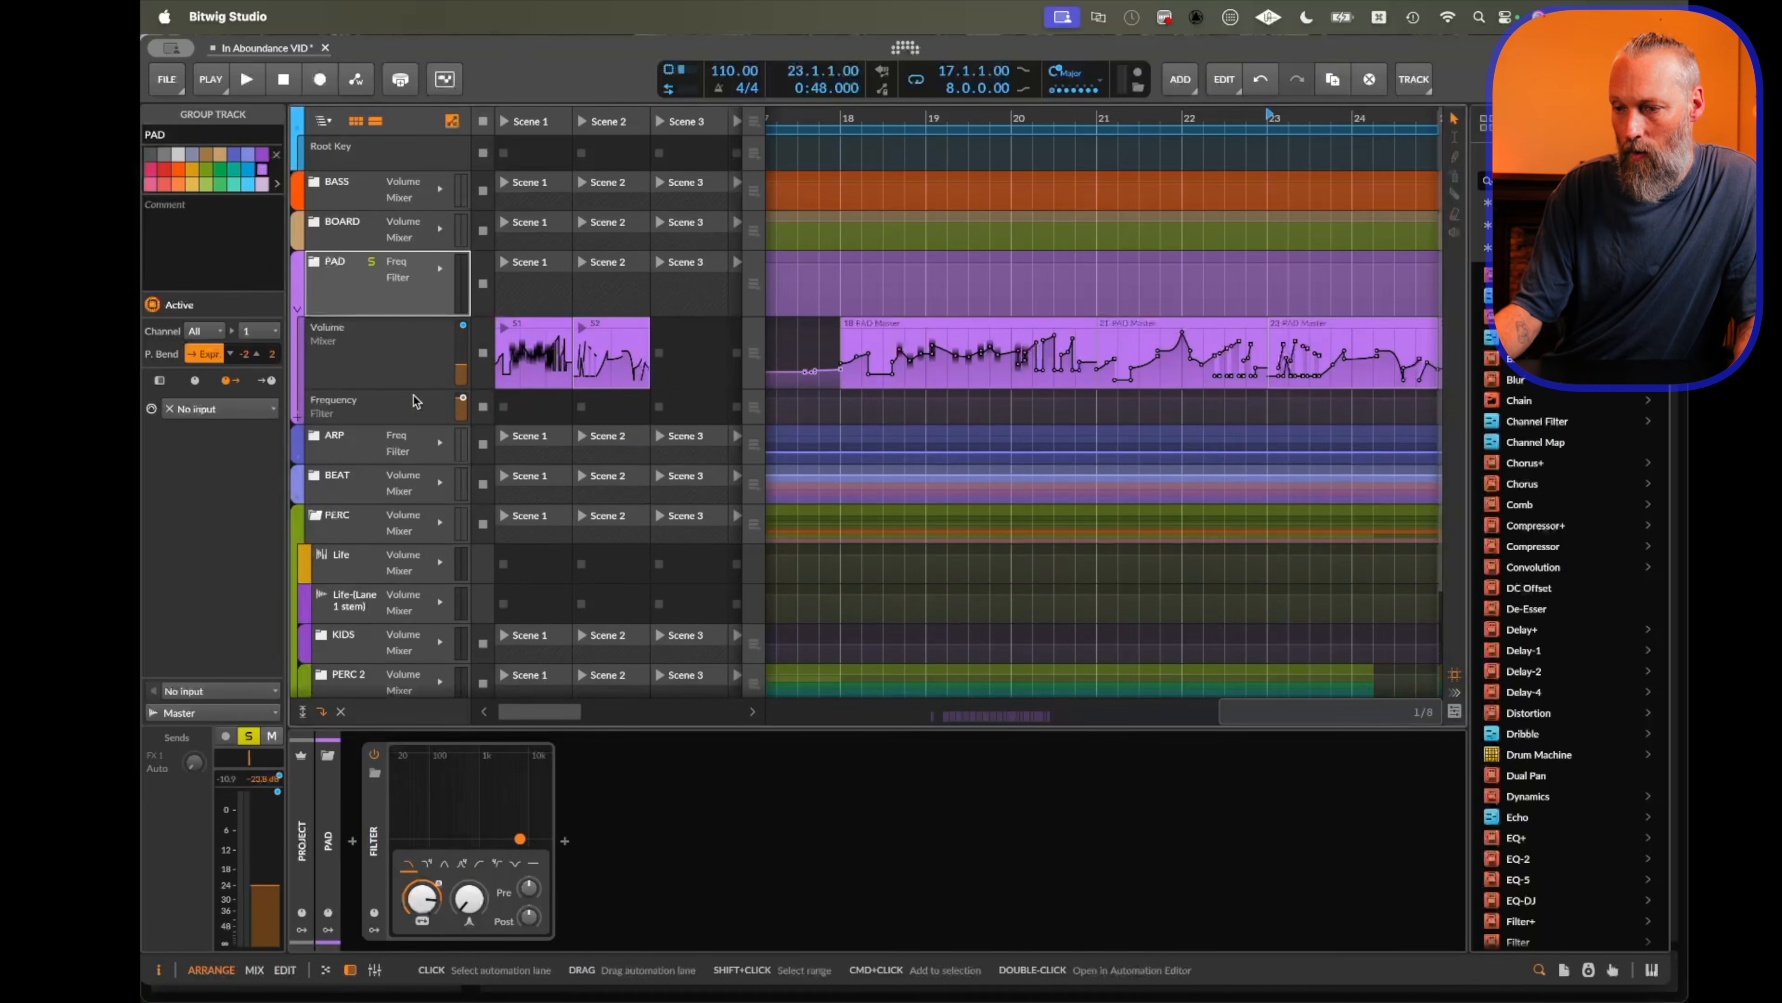
pyautogui.moveTo(1196, 325); pyautogui.dragTo(542, 406)
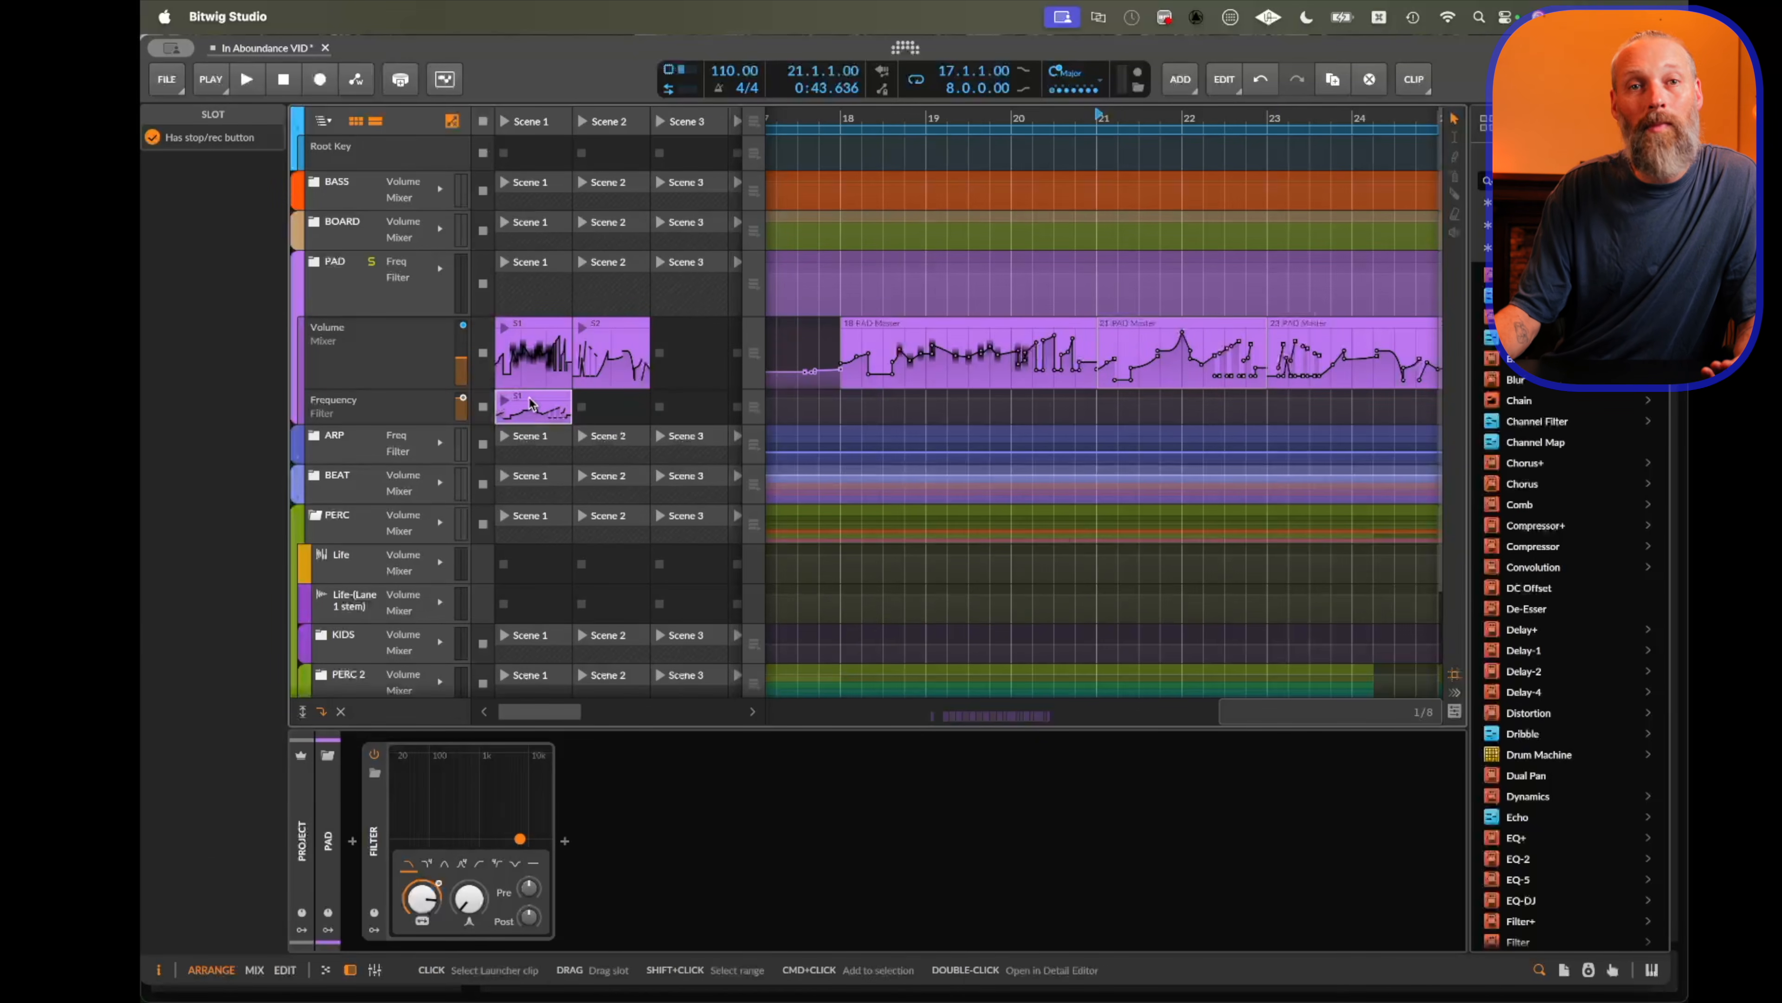
# Color the Frequency launcher clip green and add a red launcher clip on the Filter Resonance lane.
pyautogui.click(530, 403)
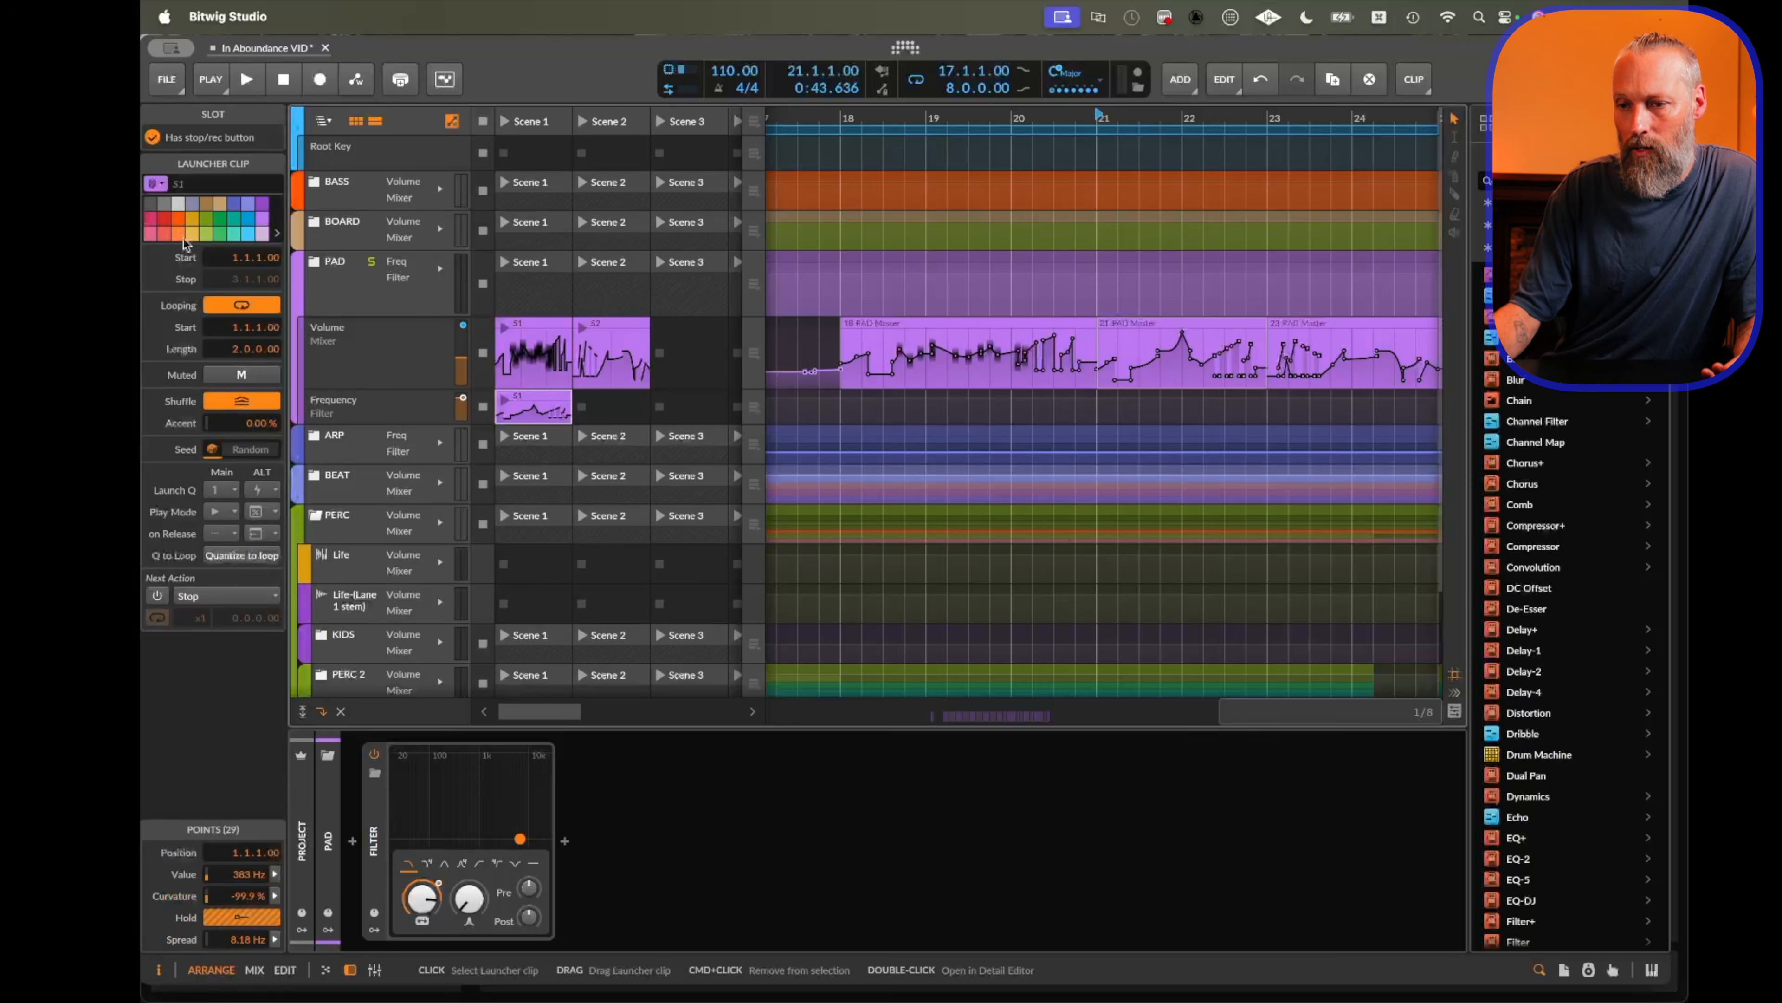
pyautogui.click(219, 219)
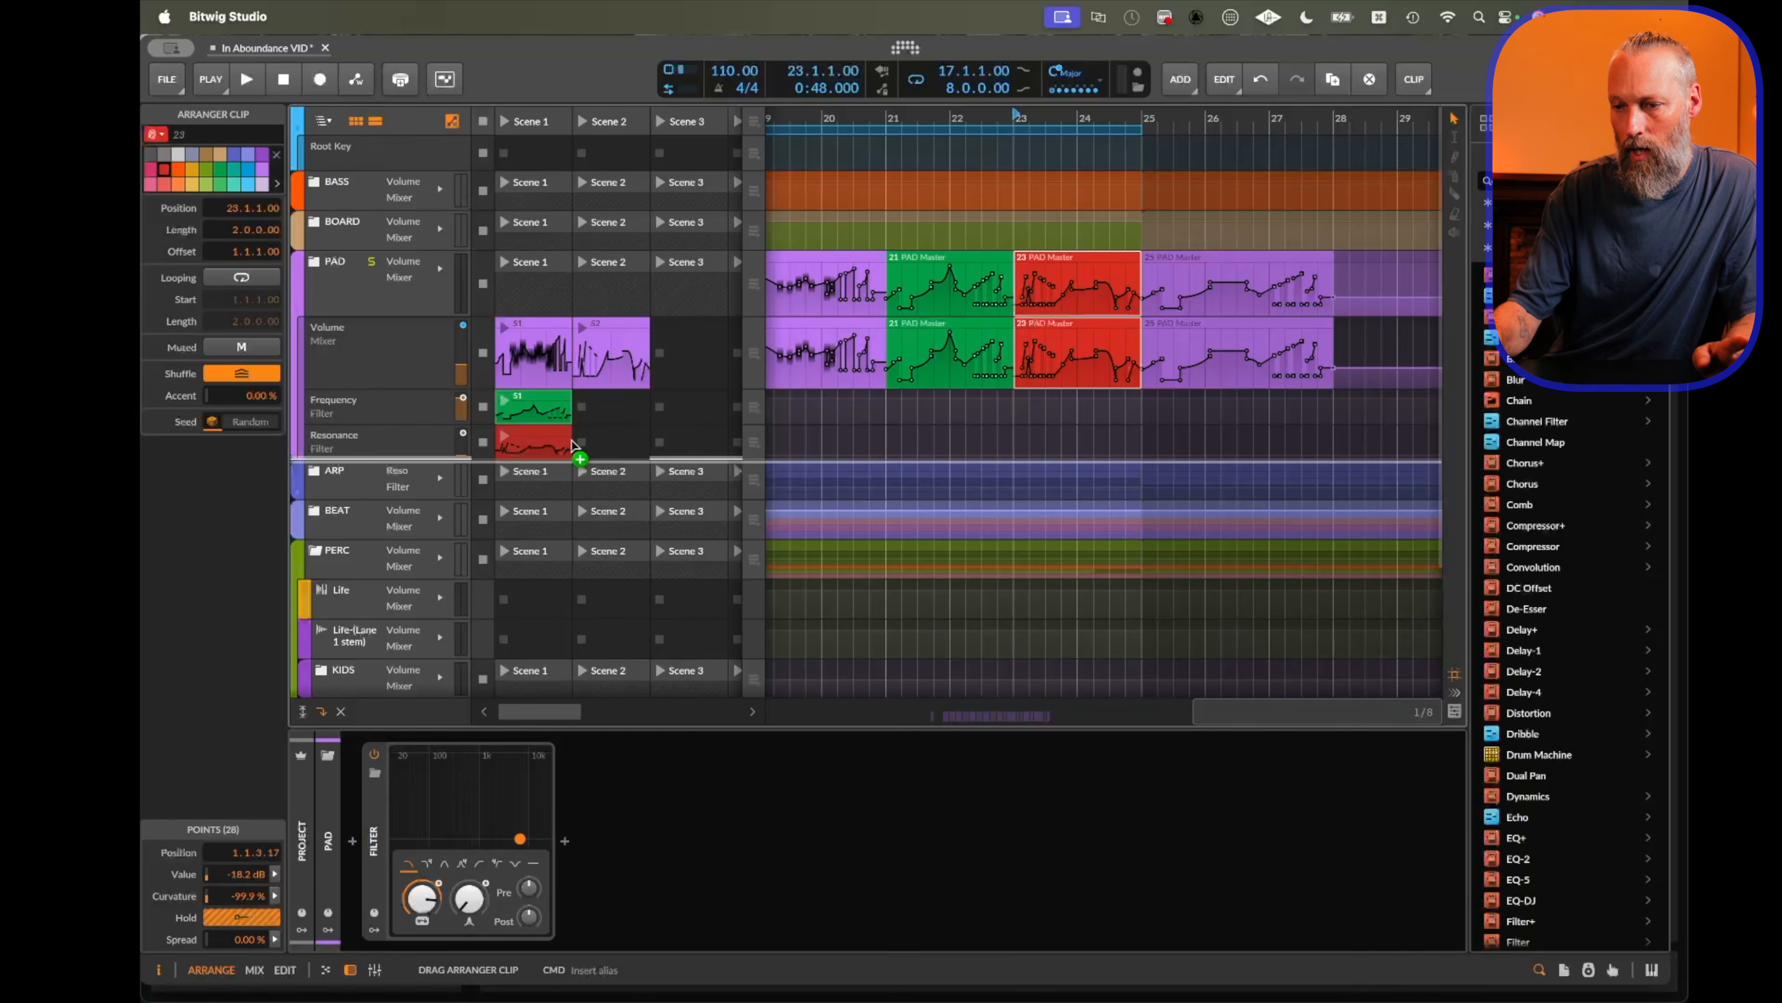
pyautogui.click(573, 441)
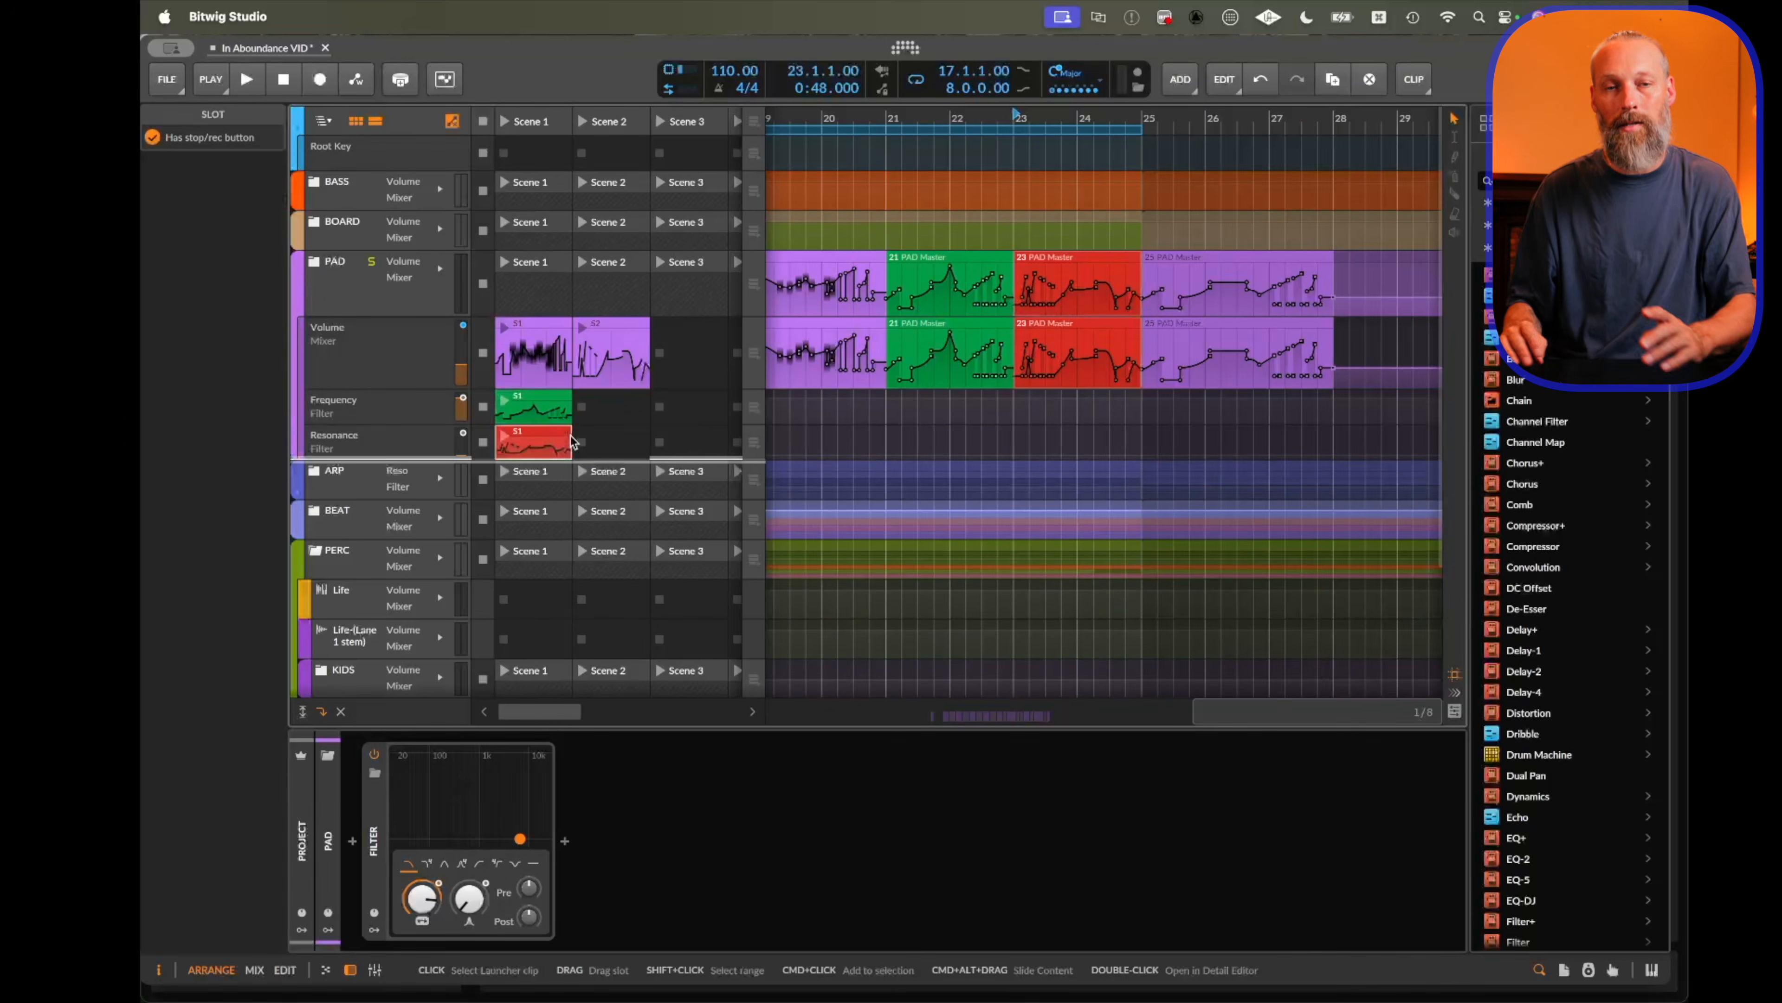
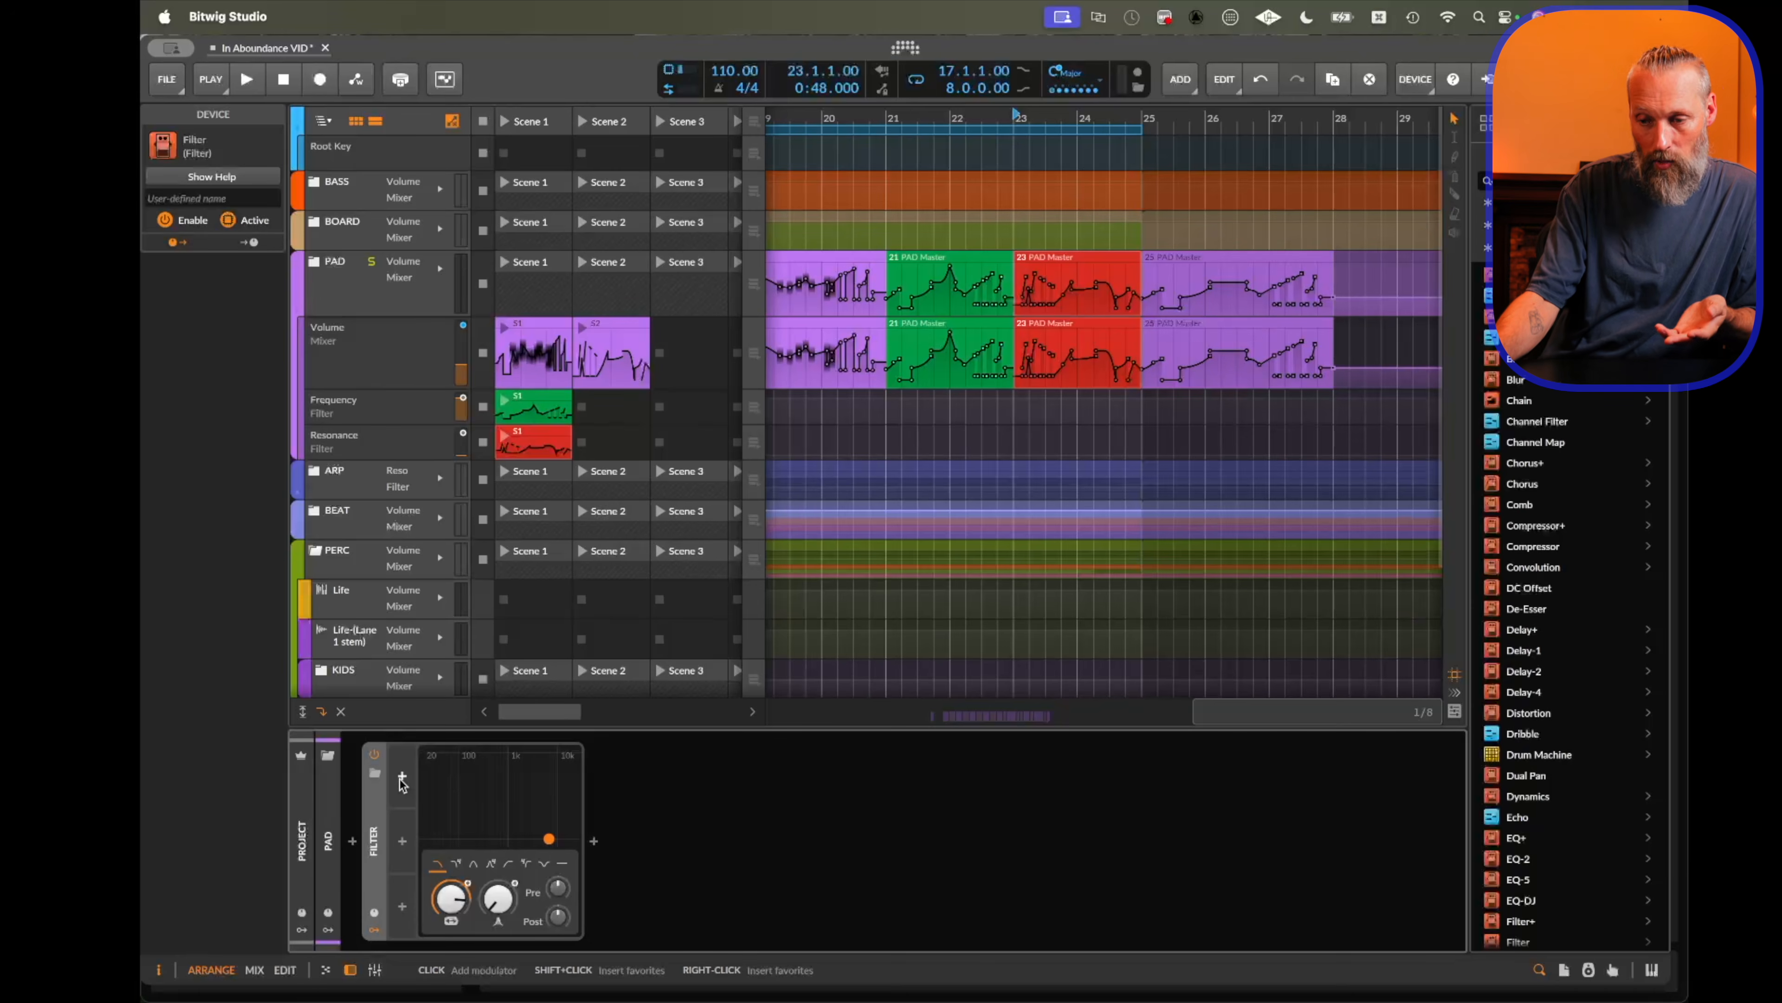
# Drop the red PAD Master automation clip onto the Filter device to create a Curves modulator driving frequency.
pyautogui.click(402, 777)
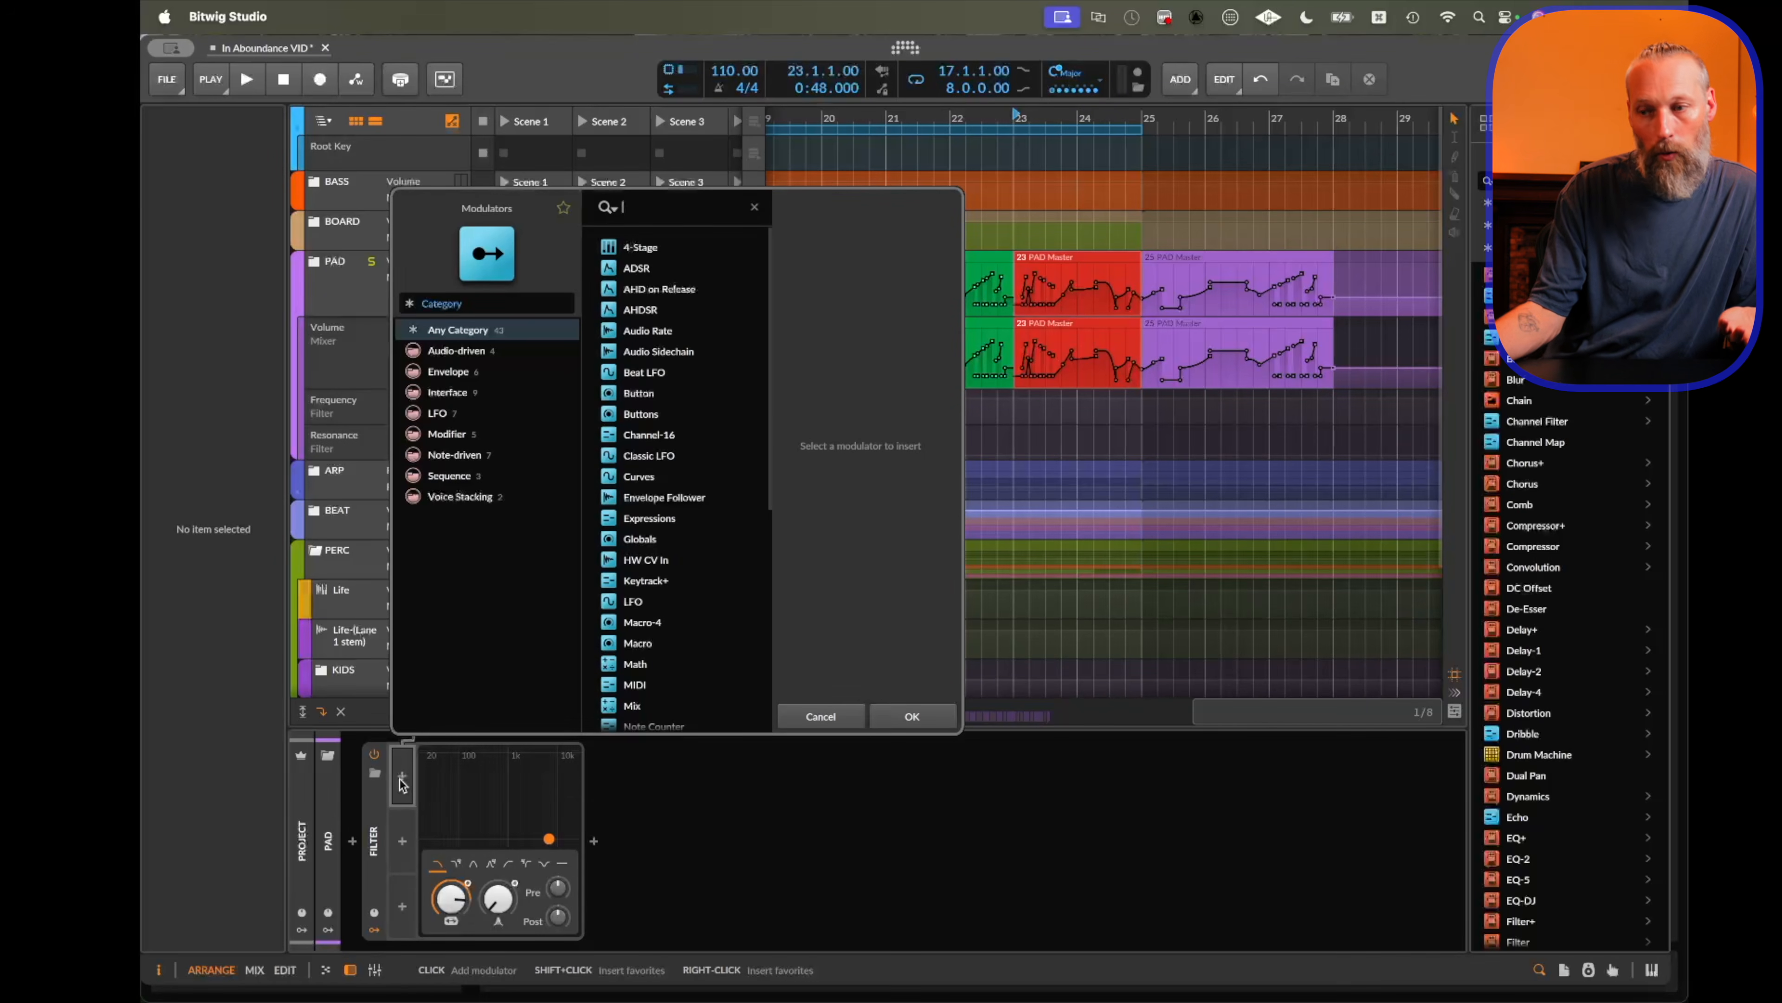
pyautogui.press('Escape')
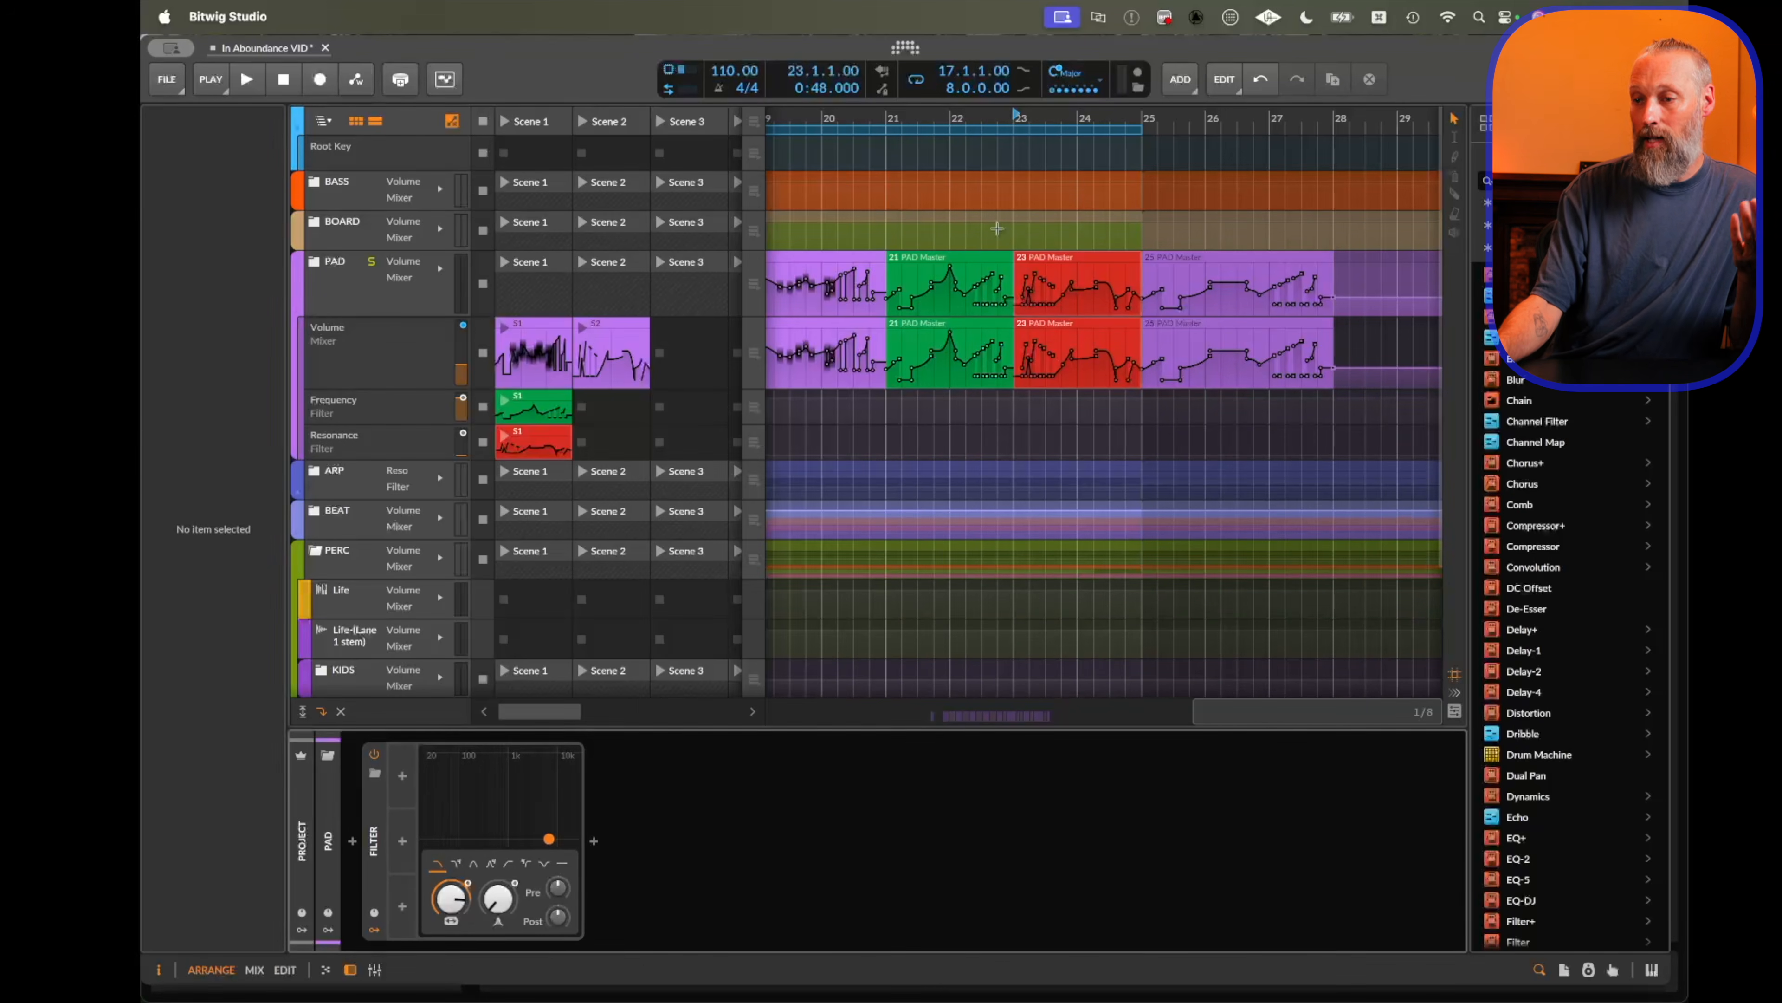
pyautogui.click(934, 263)
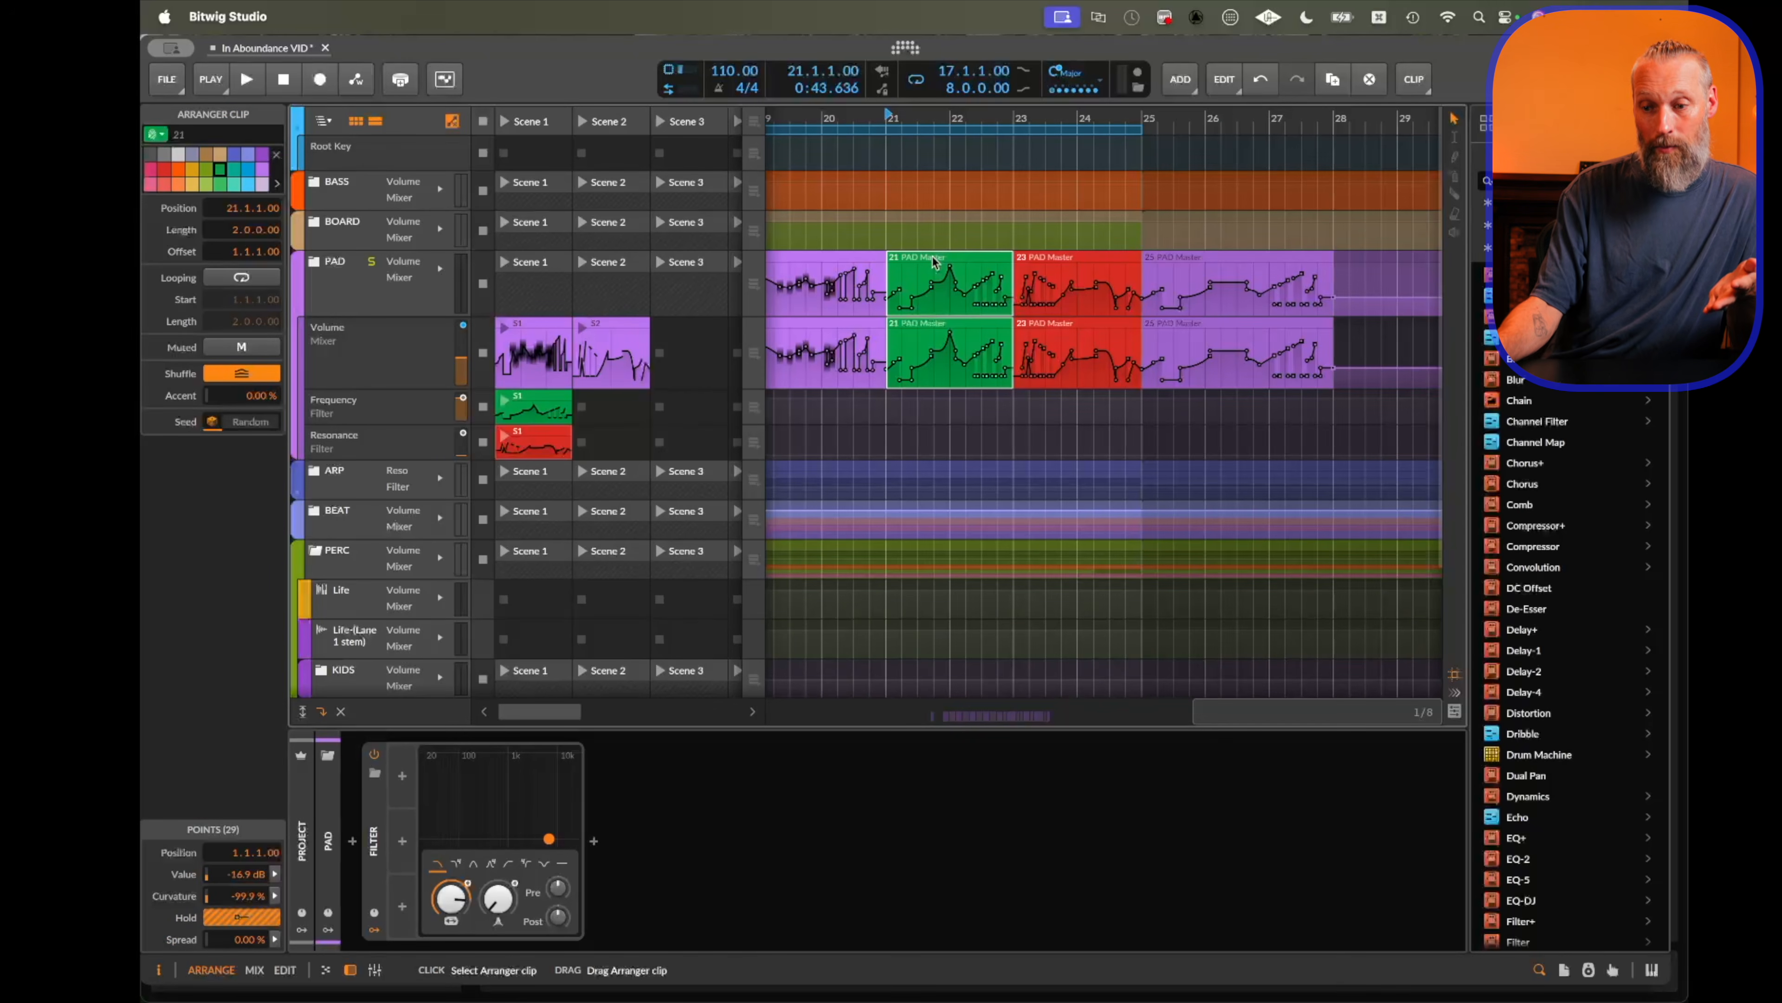
pyautogui.scroll(-1, 673, 519)
pyautogui.click(402, 776)
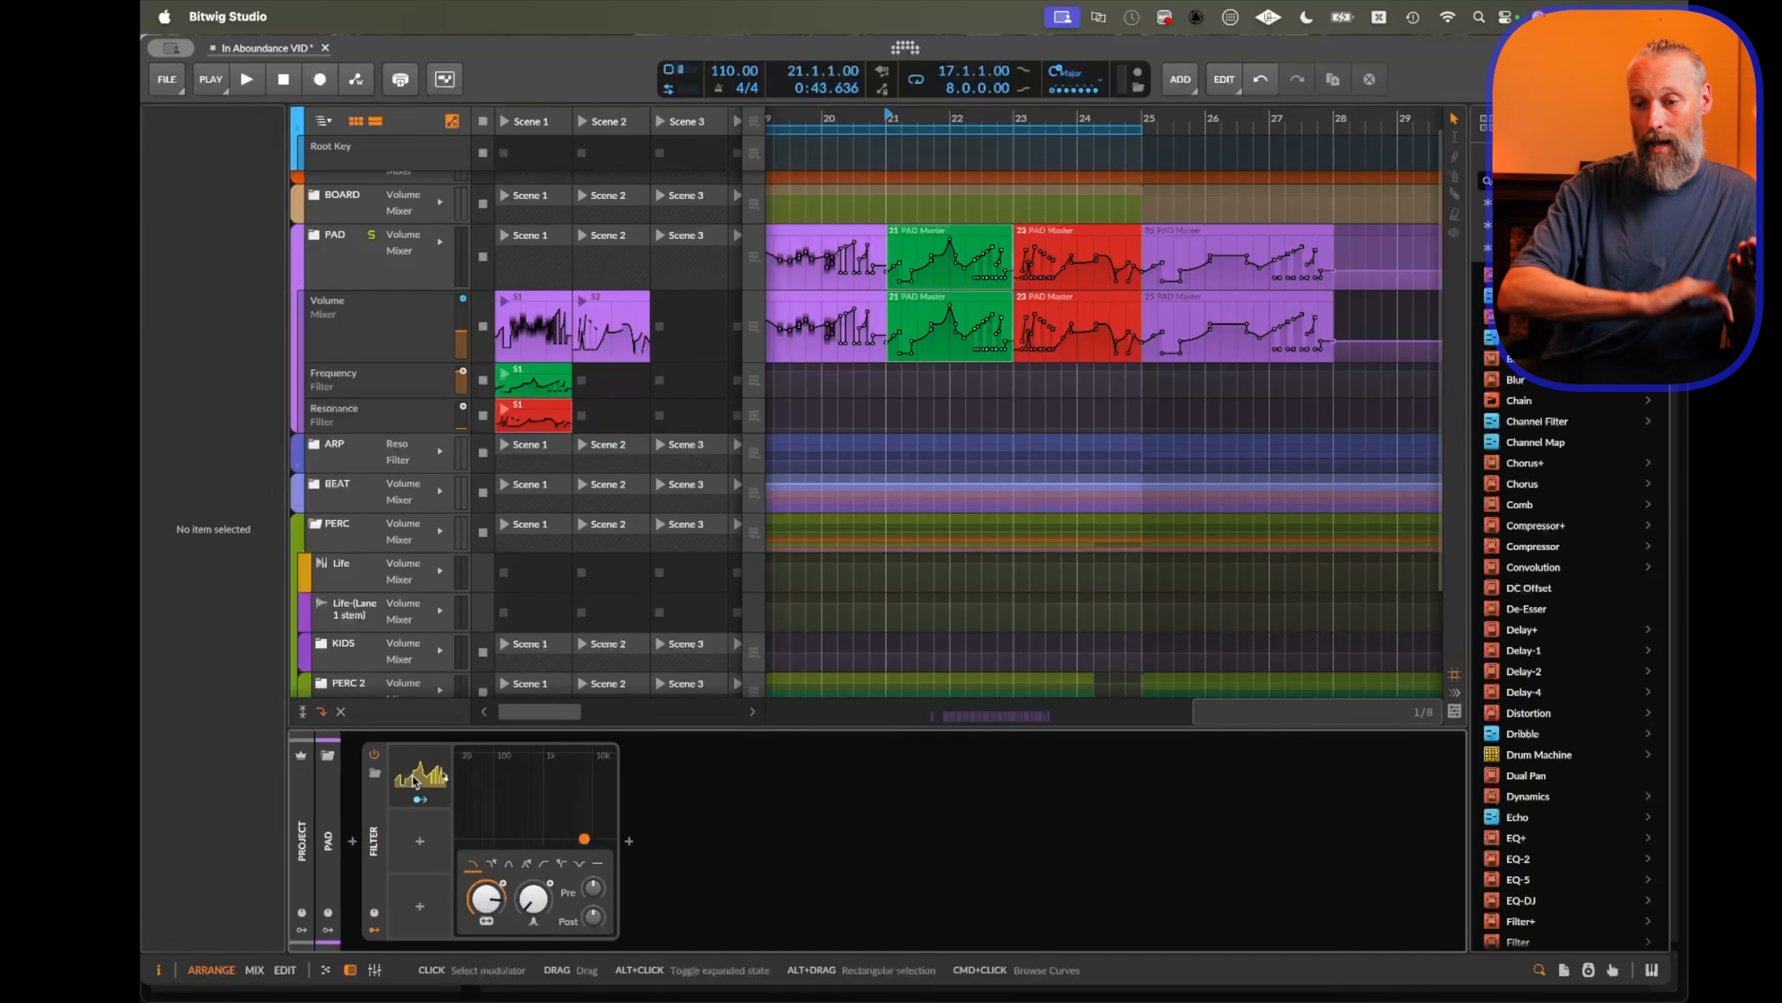
pyautogui.click(415, 778)
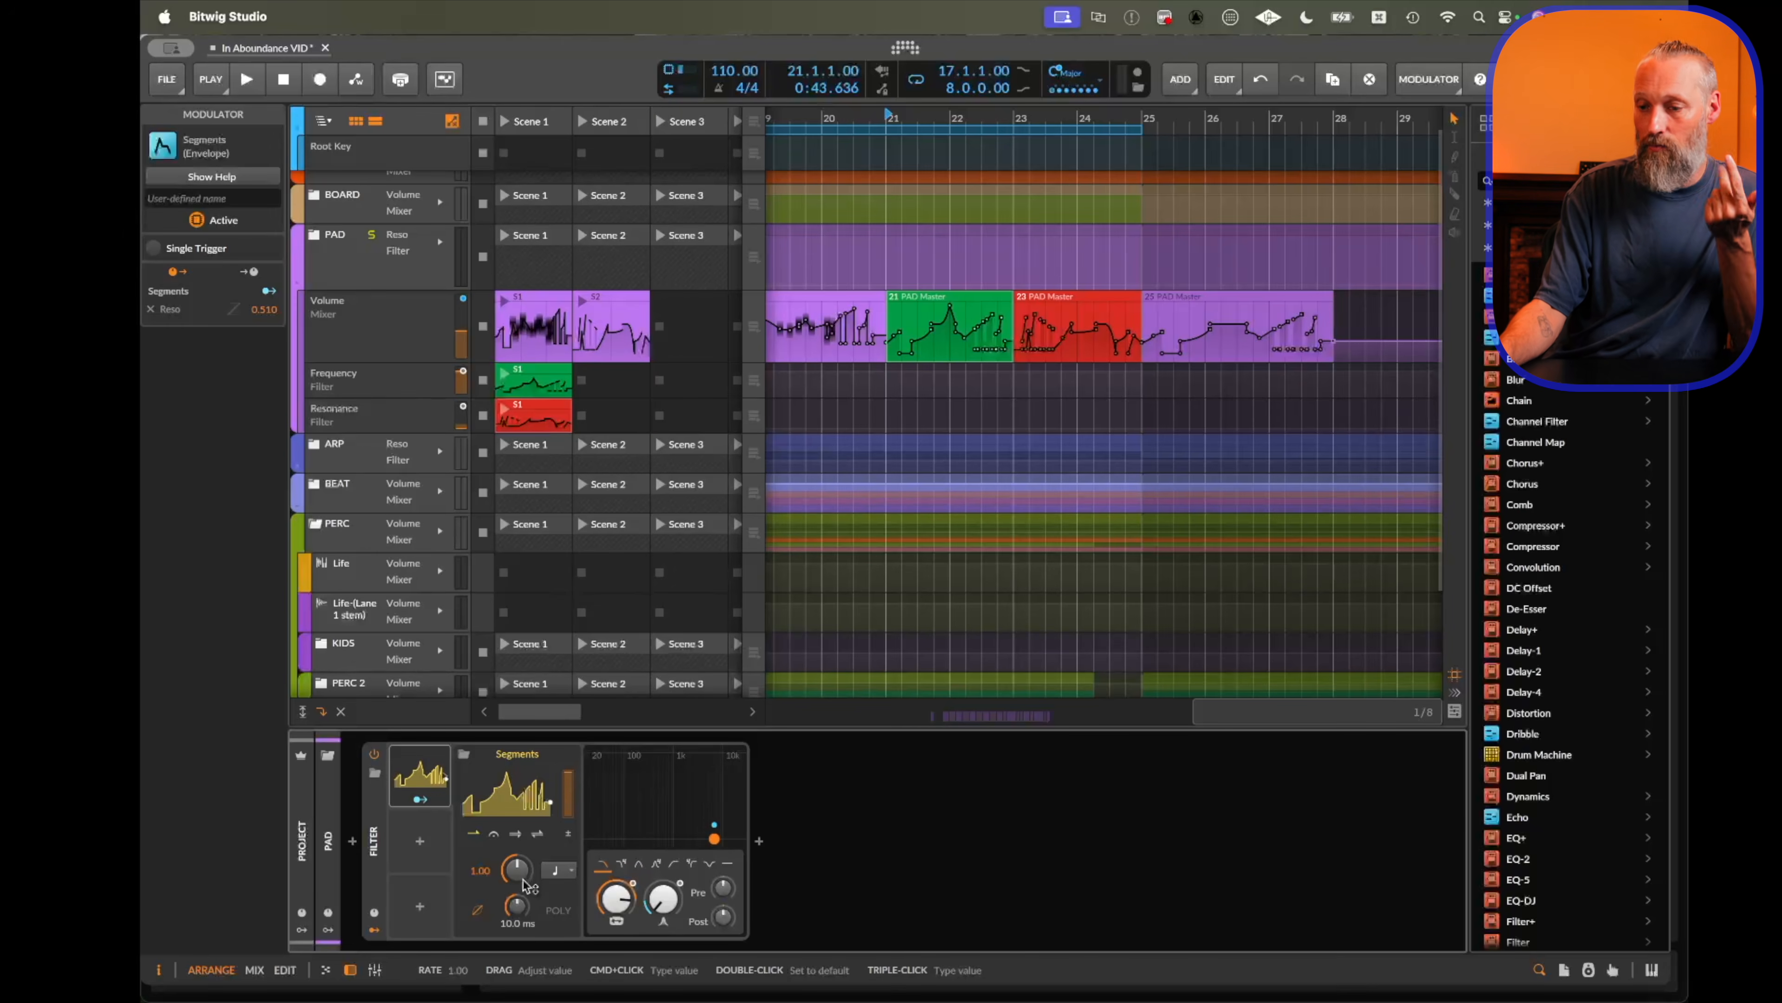
pyautogui.moveTo(1060, 330); pyautogui.dragTo(421, 846)
pyautogui.click(421, 849)
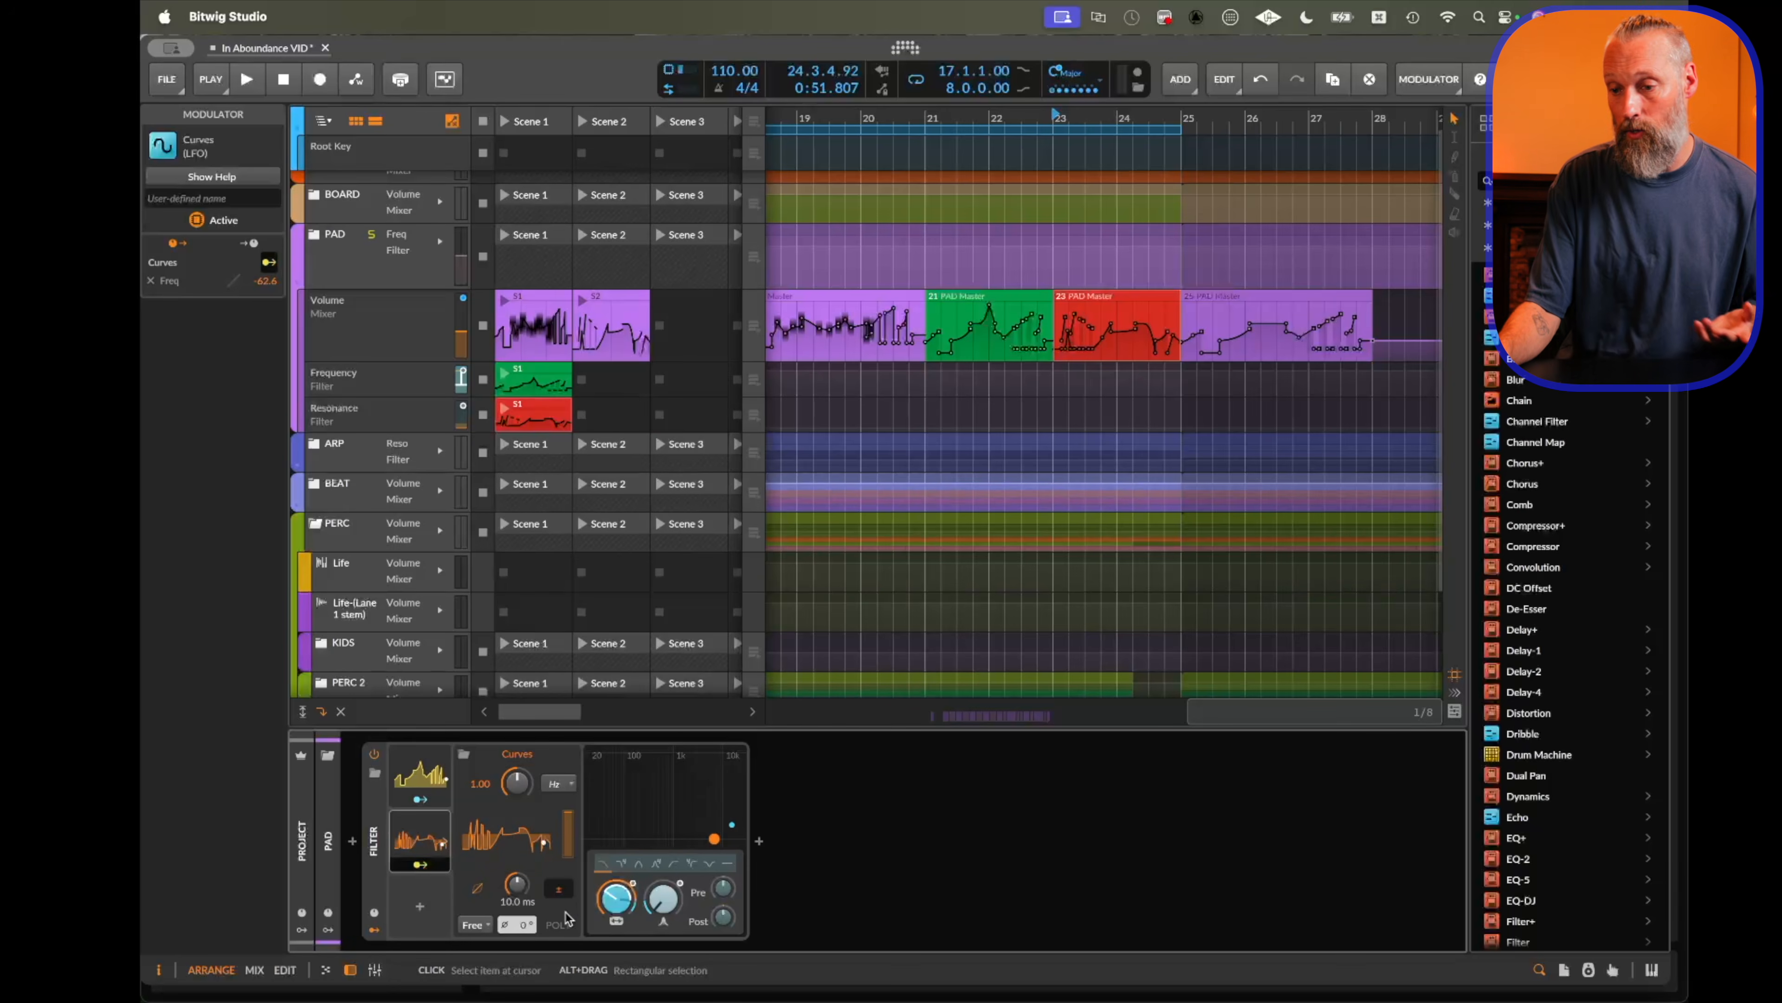
# Open the Curves modulator's shape editor and browse its curve presets.
pyautogui.click(512, 842)
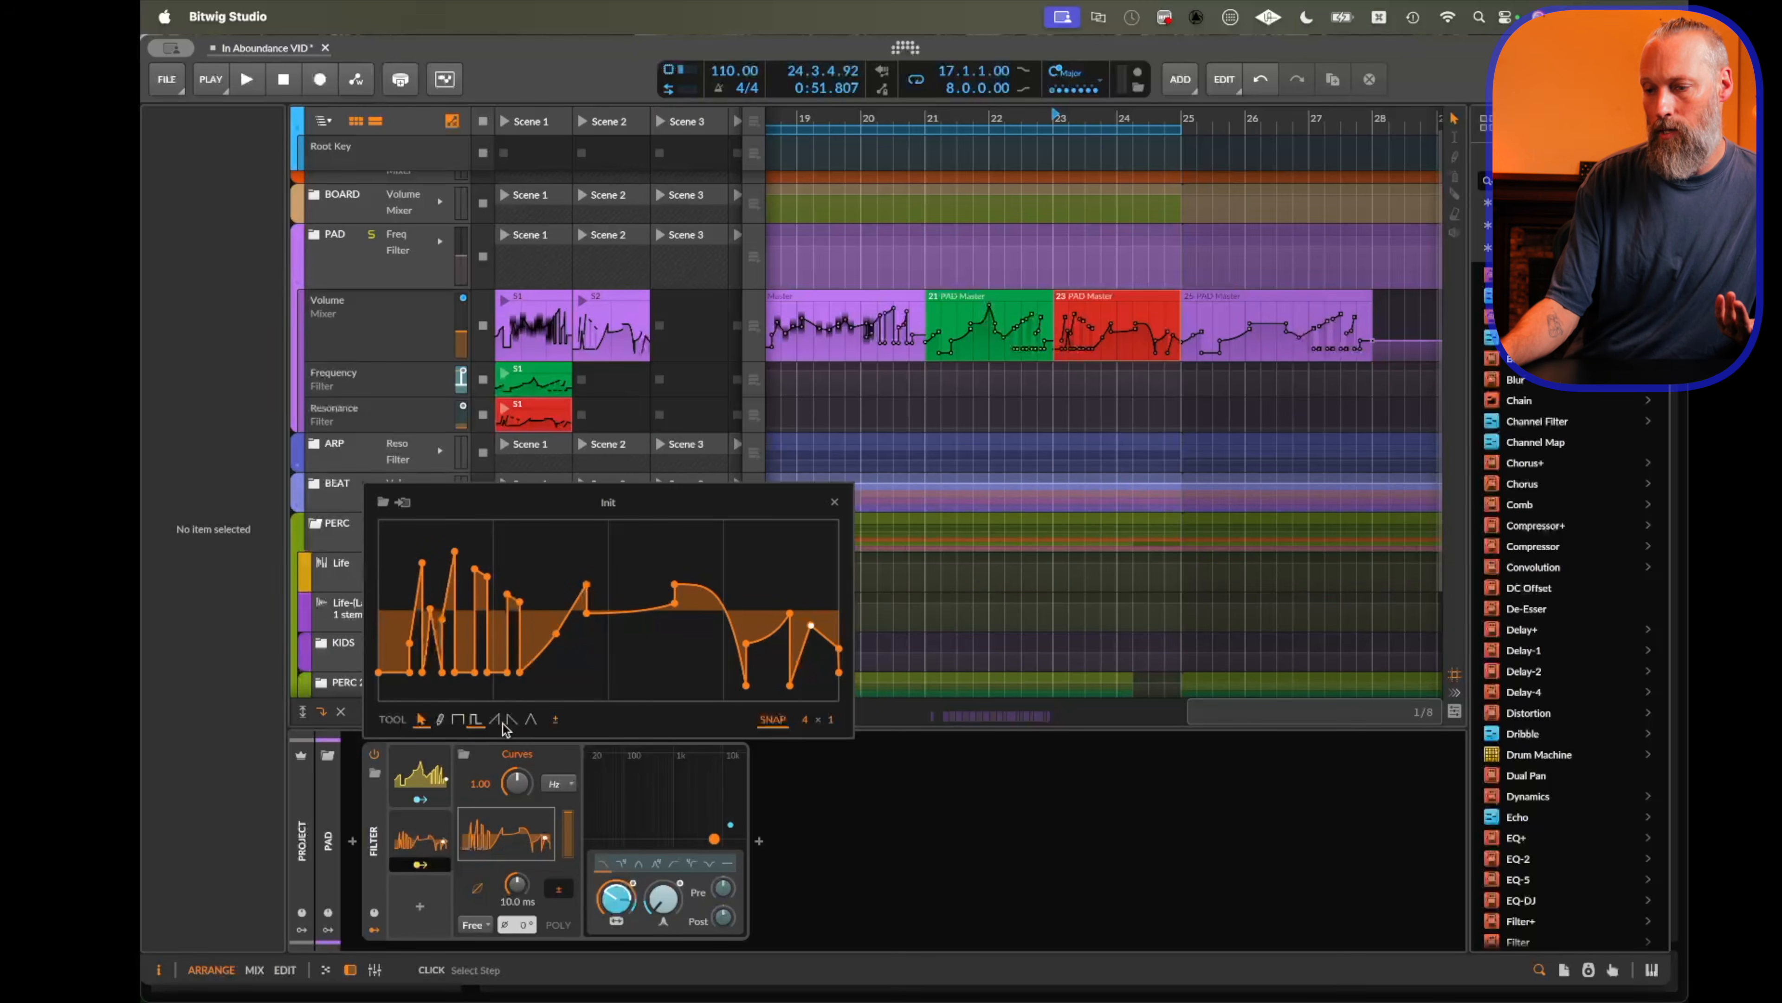
pyautogui.click(403, 504)
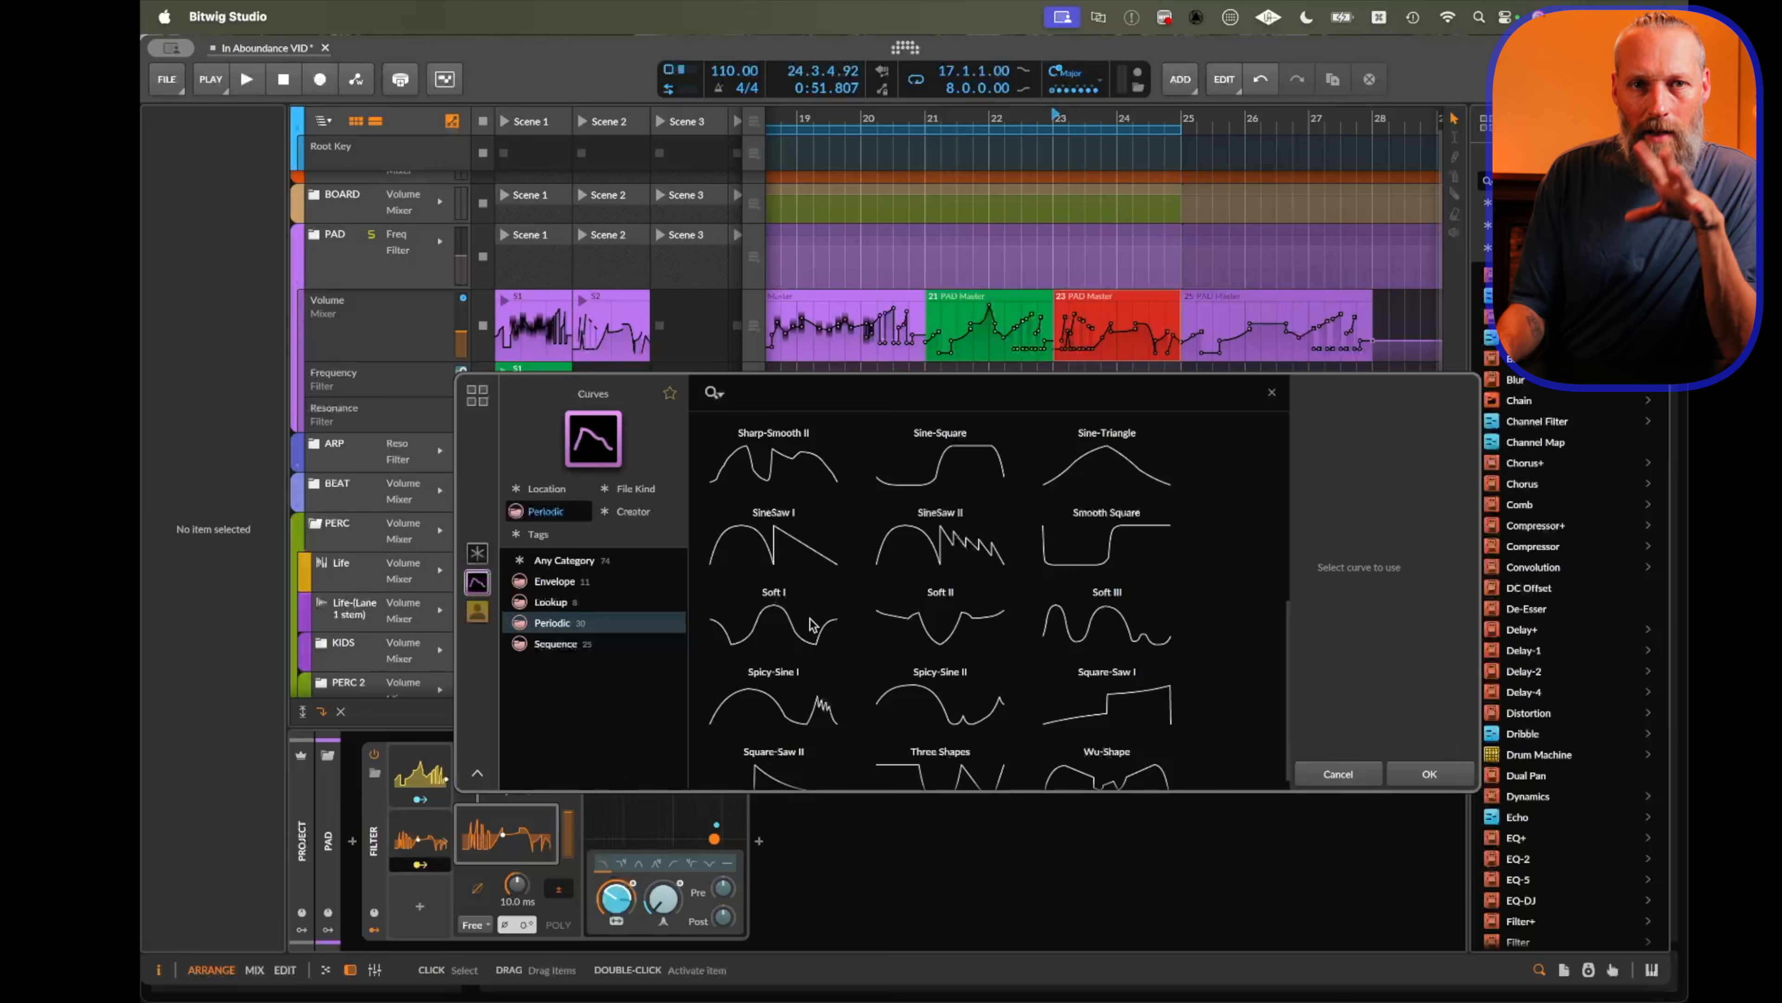
pyautogui.click(1342, 772)
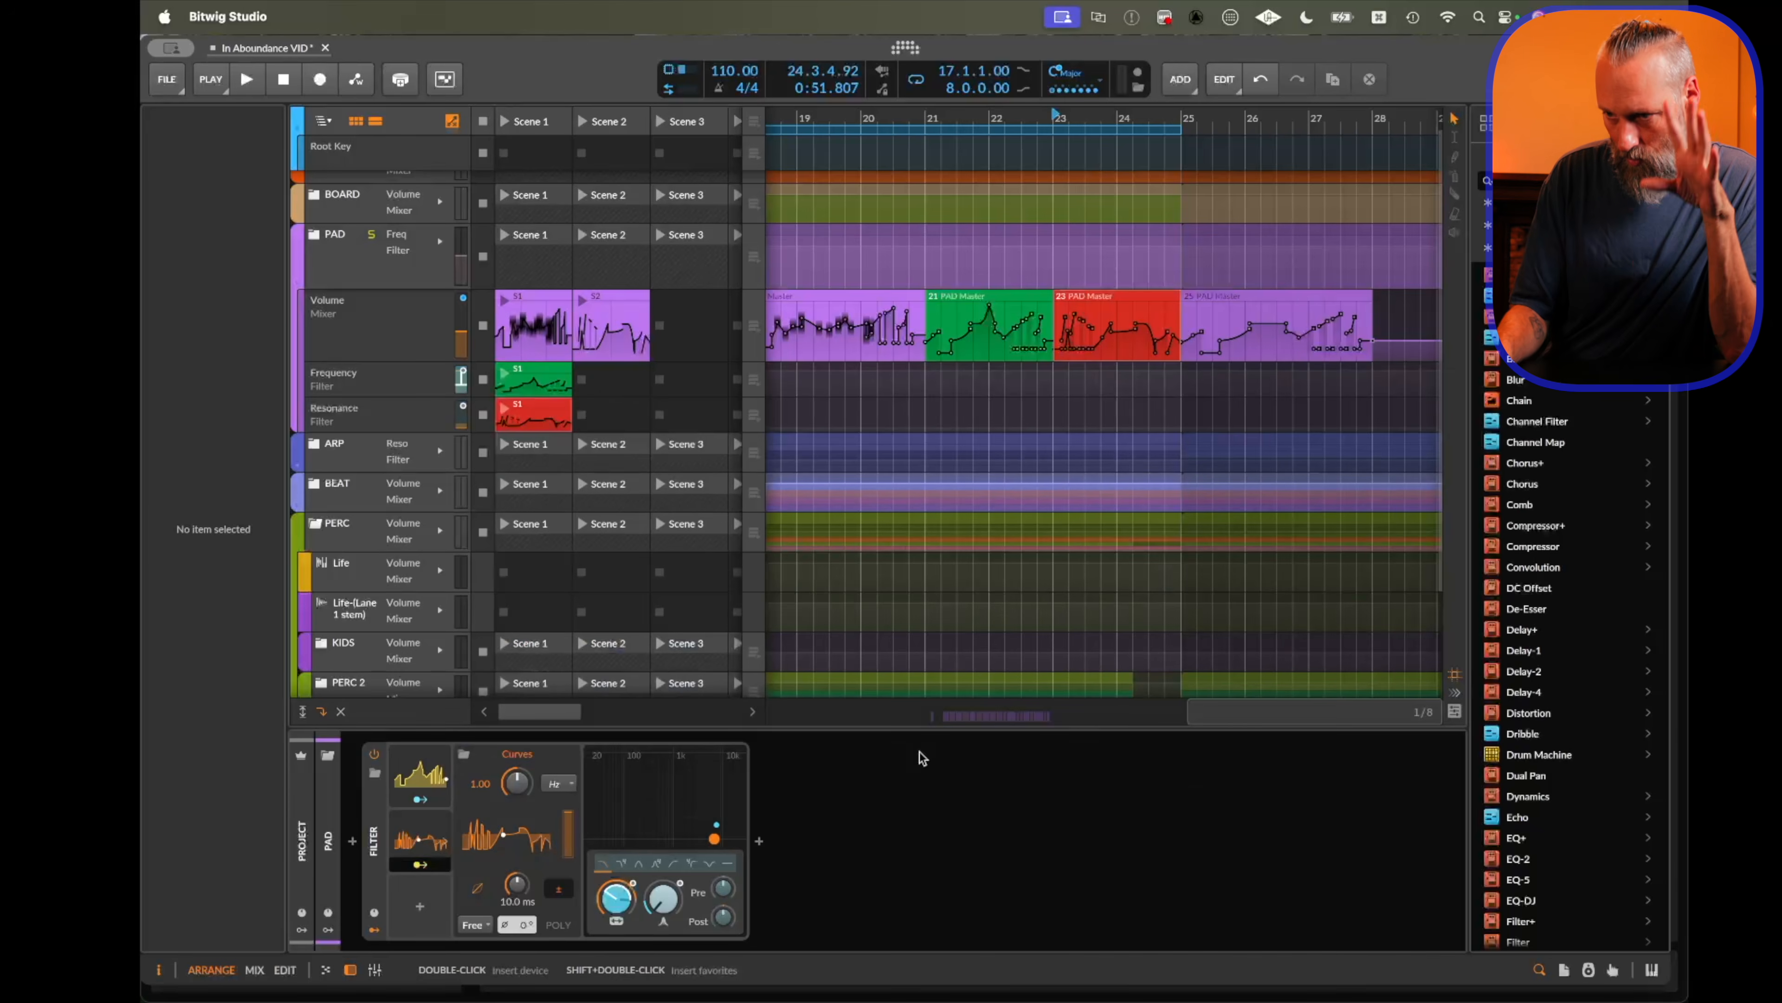
# Insert the Descending Sixteen Saws curve into the second launcher slot of the Filter Frequency lane.
pyautogui.click(640, 383)
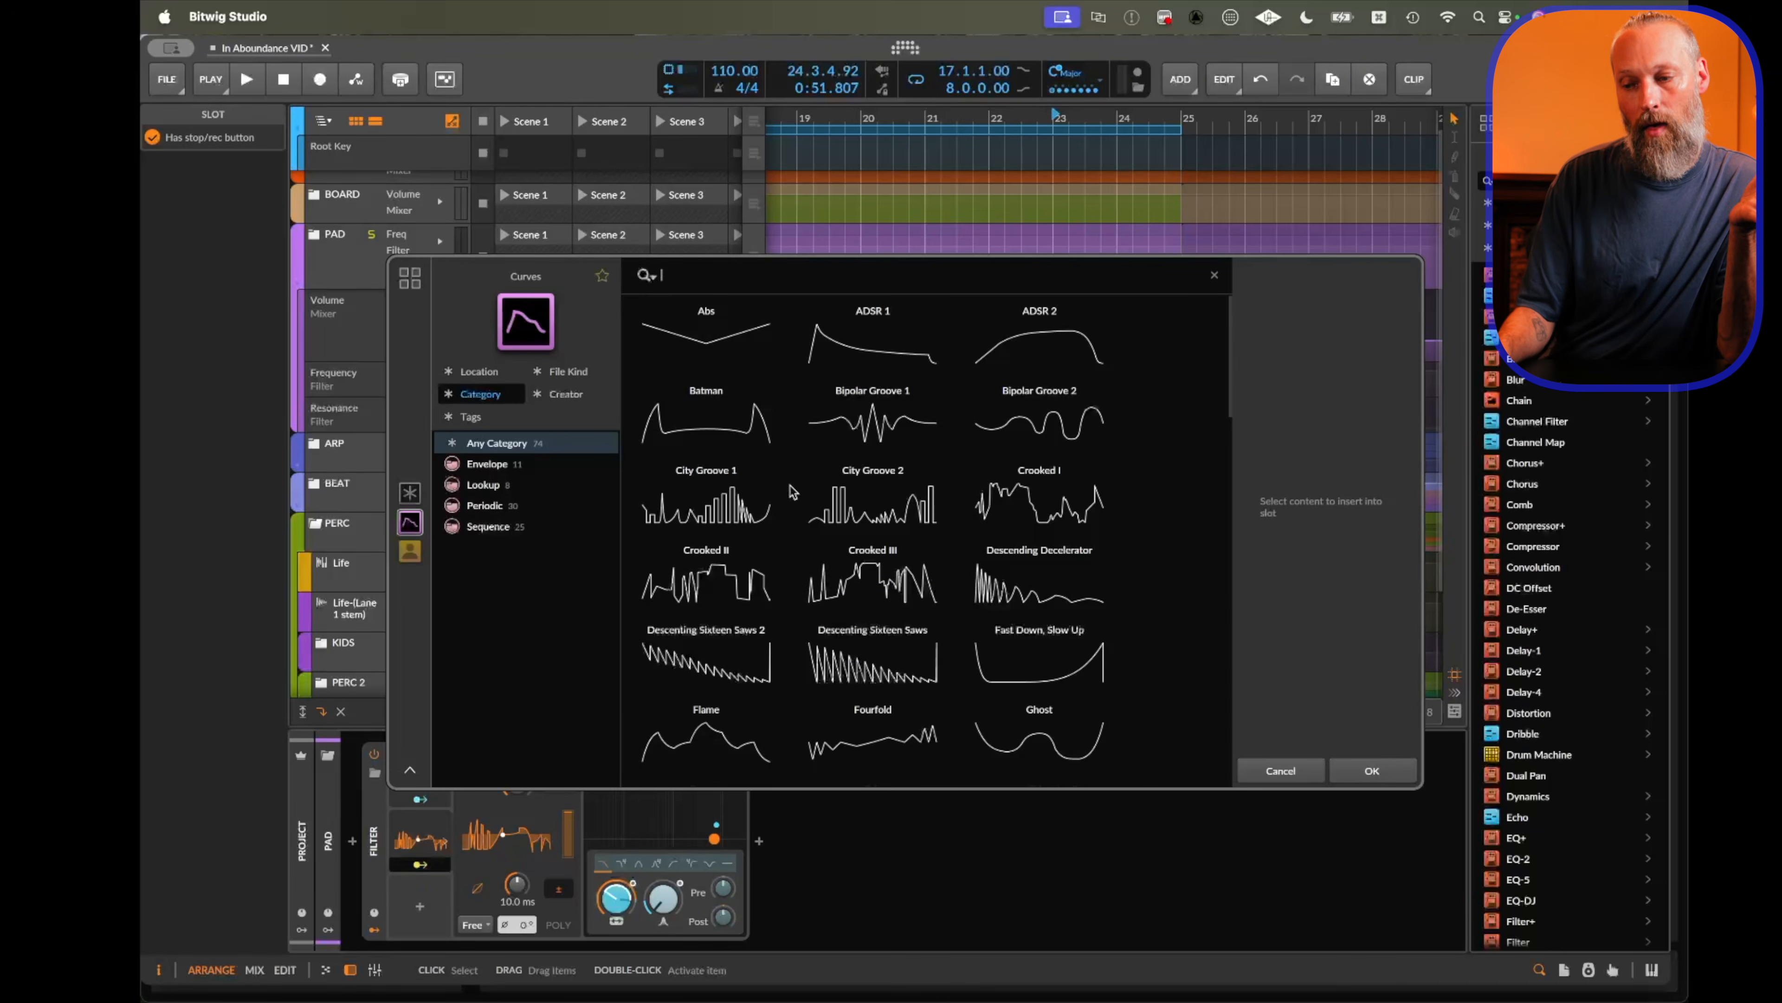
pyautogui.scroll(-2, 792, 492)
pyautogui.click(876, 567)
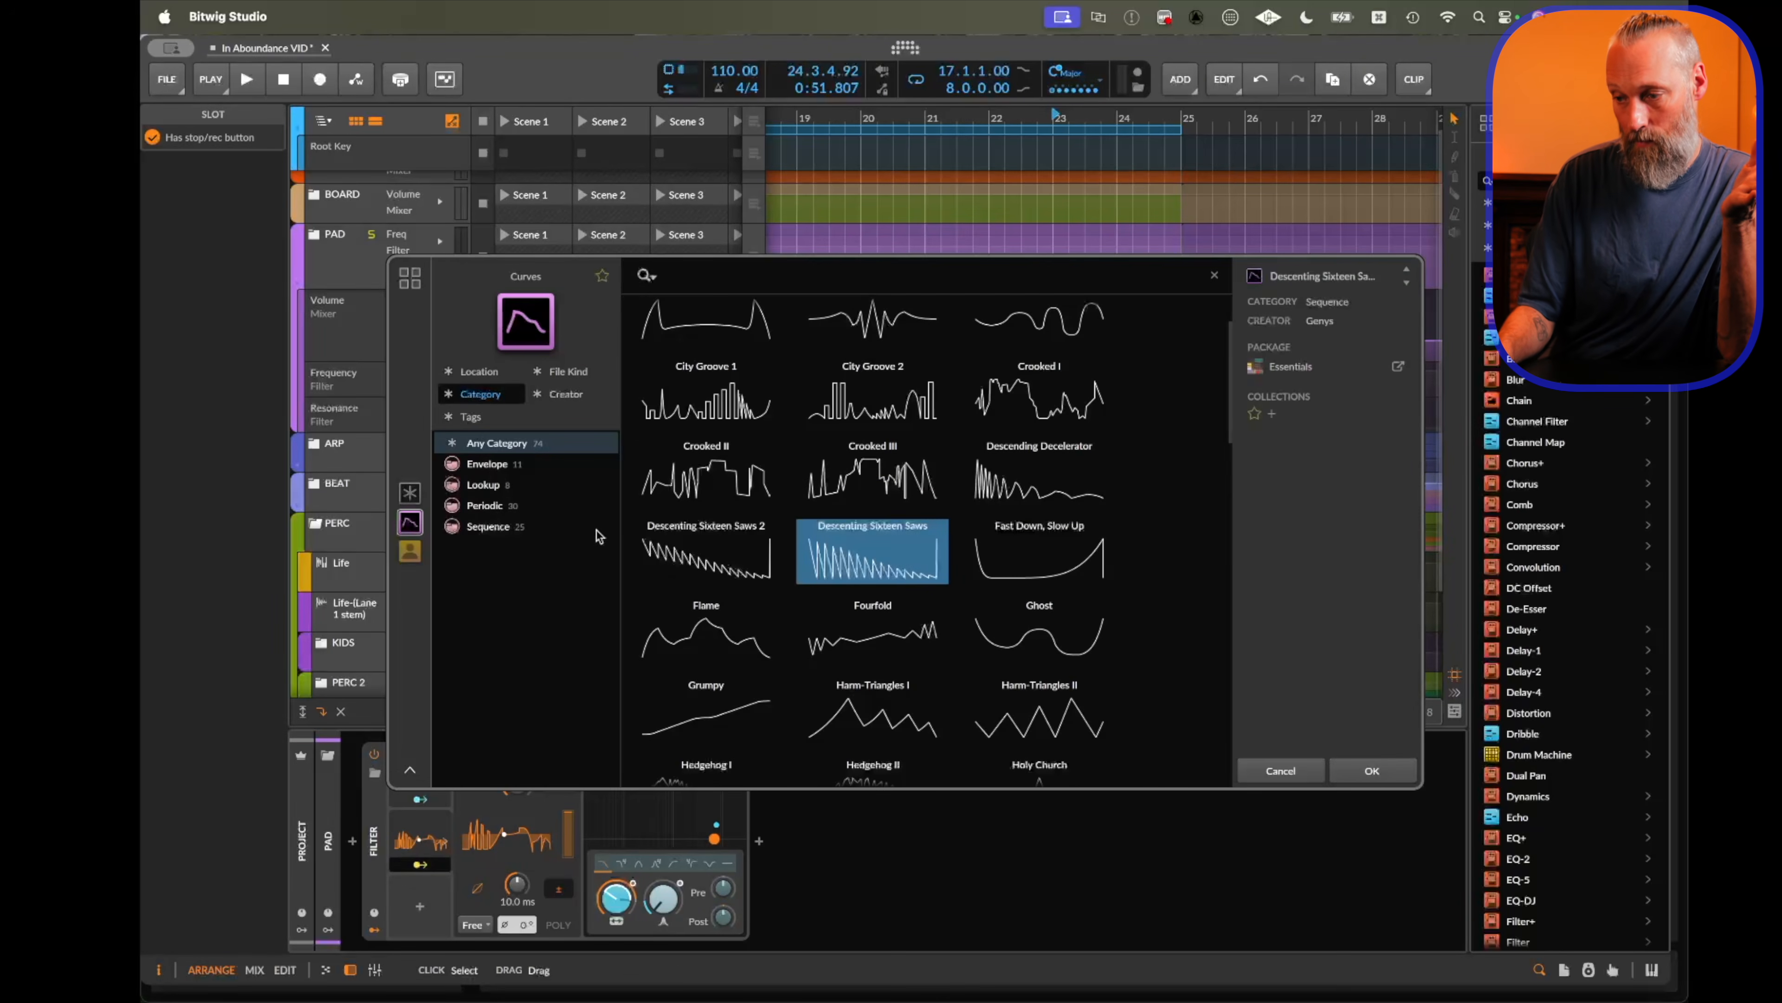
pyautogui.doubleClick(903, 569)
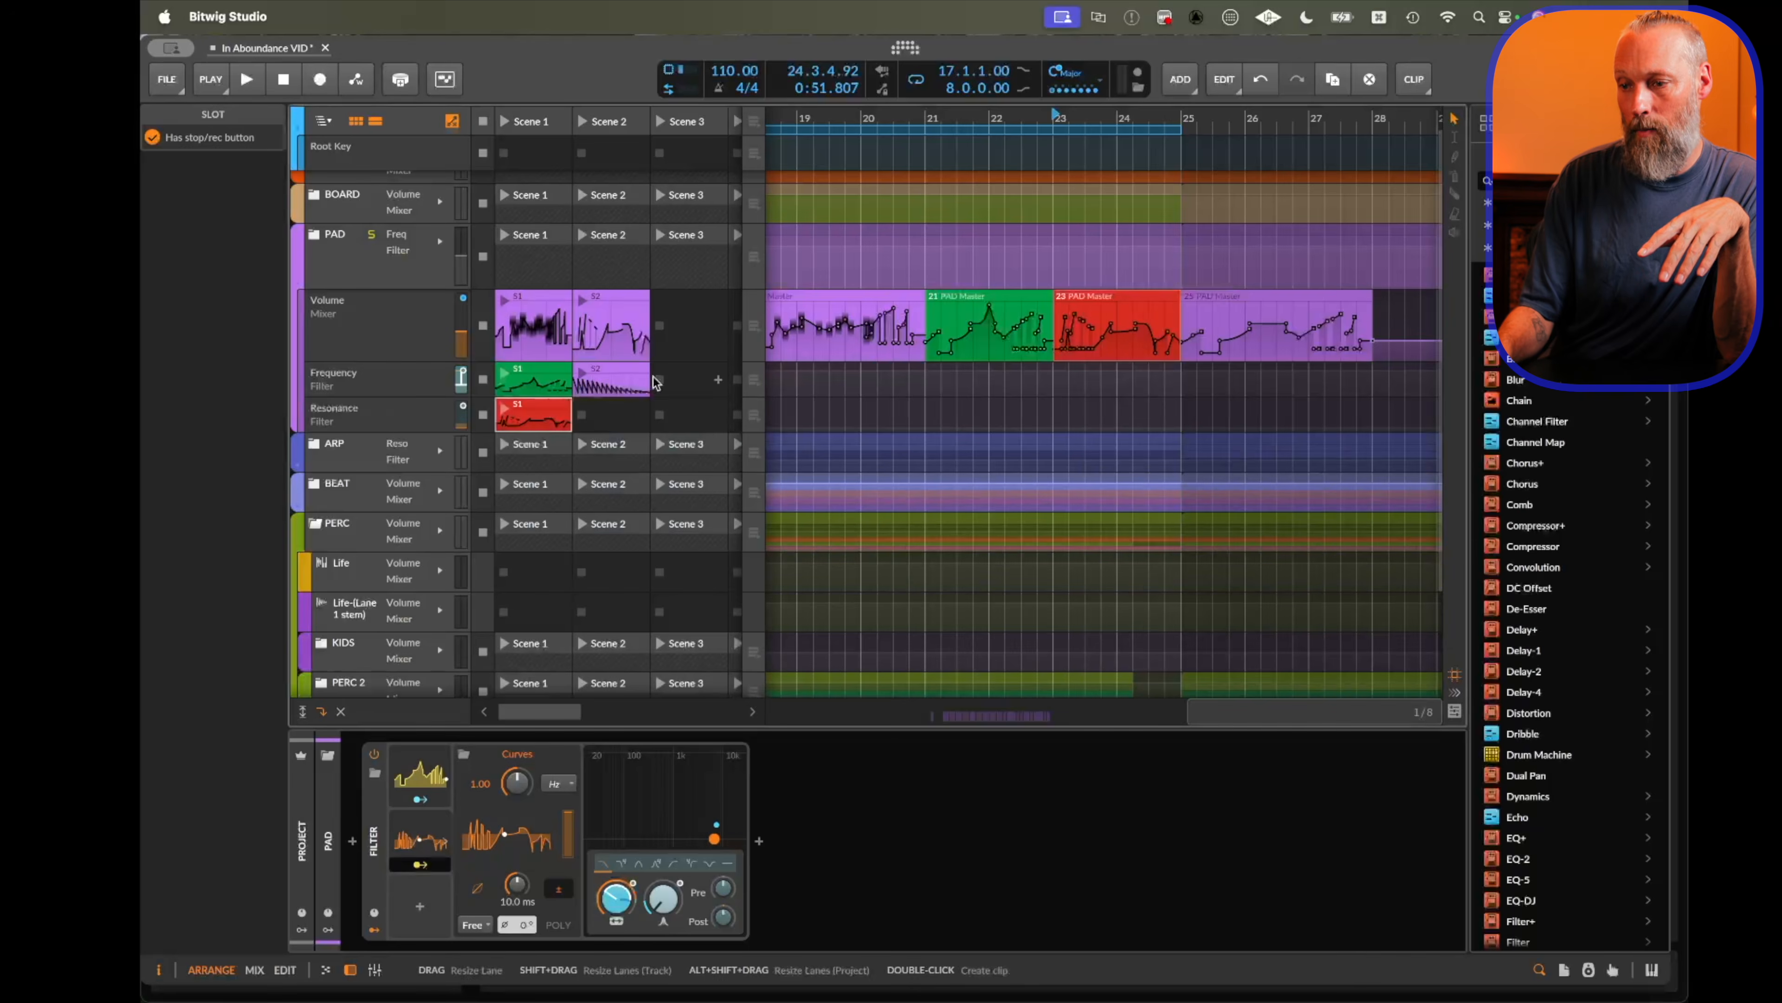
# Place the saw clip on the arrangement Frequency lane at bar 21 and extend it to about bar 23.
pyautogui.moveTo(583, 383); pyautogui.dragTo(931, 391)
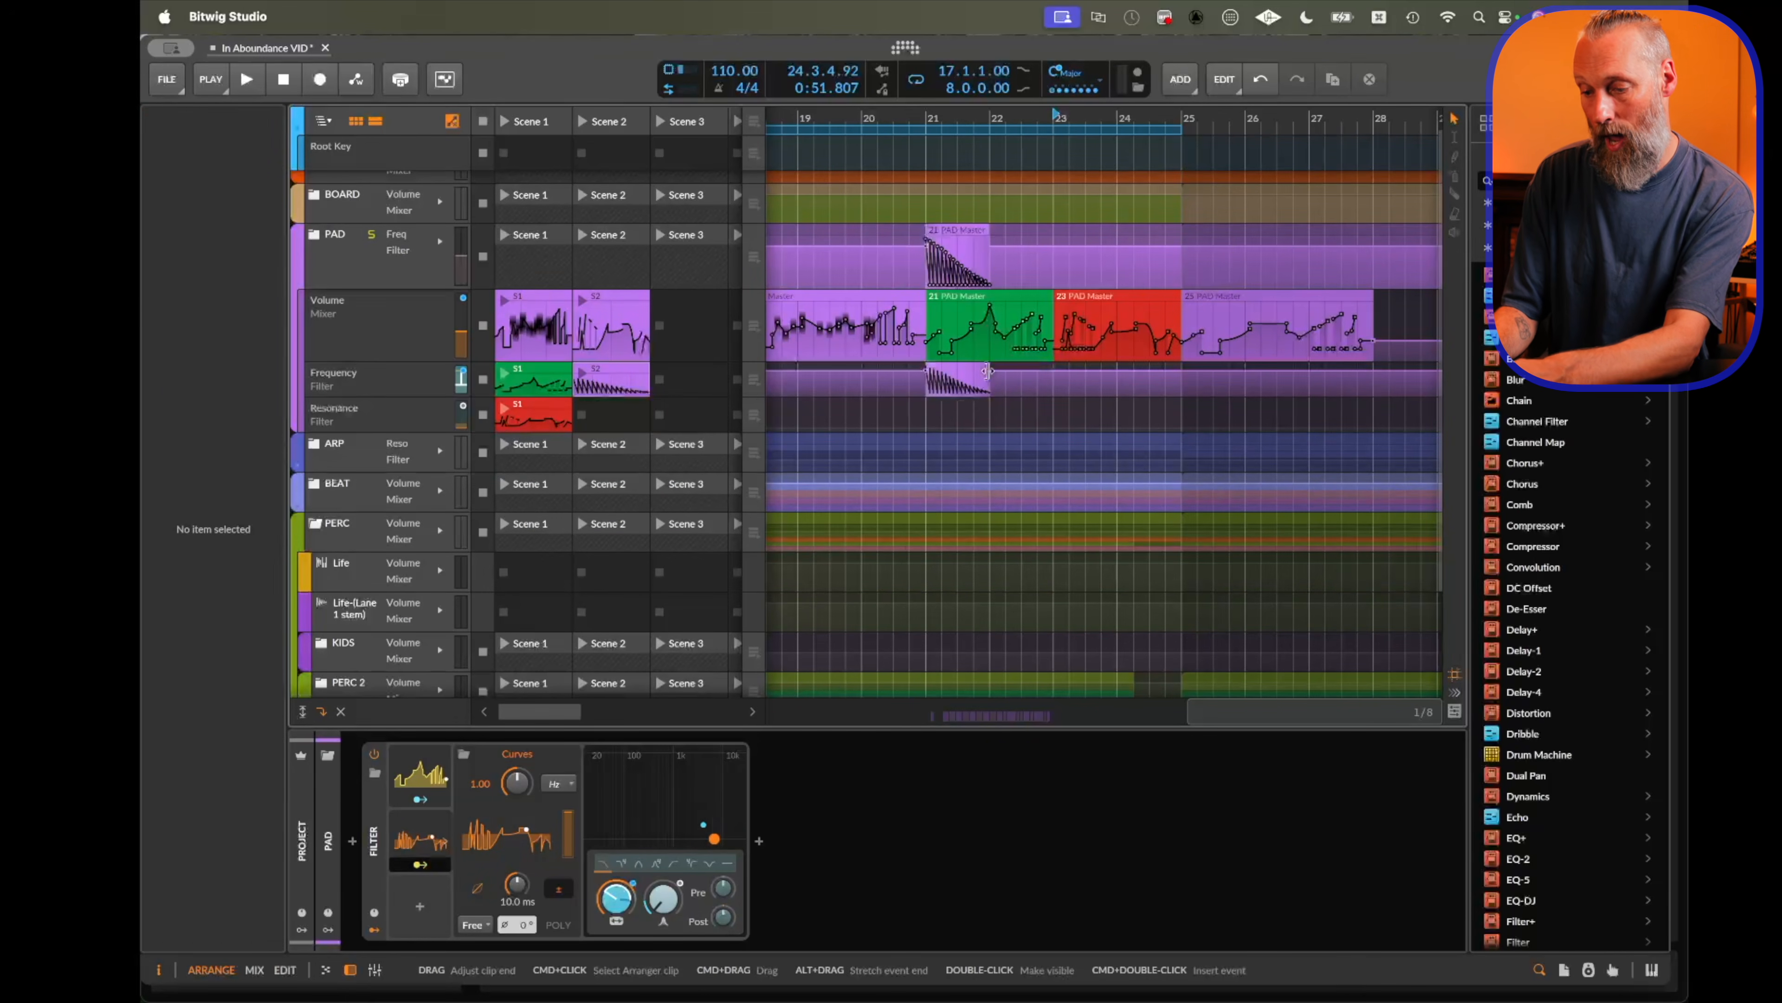
pyautogui.moveTo(987, 371); pyautogui.dragTo(1046, 372)
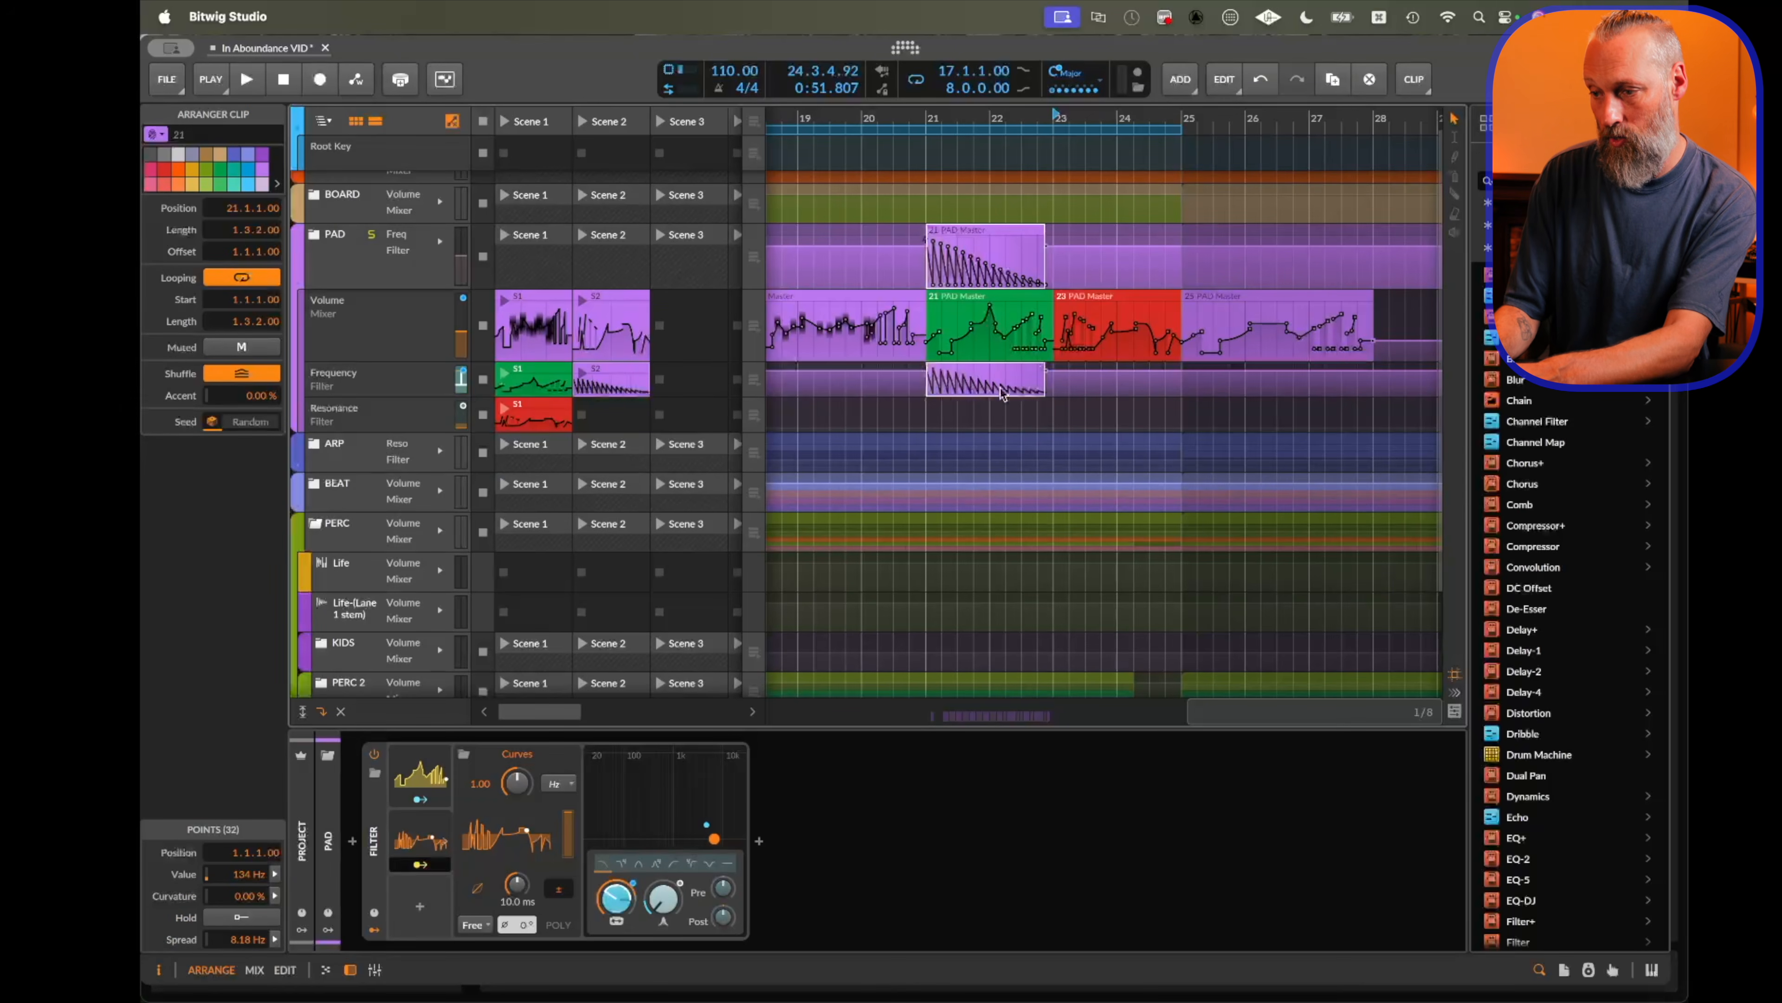
# Split the saw automation clip inside bar 21.
pyautogui.moveTo(956, 384); pyautogui.dragTo(997, 383)
pyautogui.press('super+e')
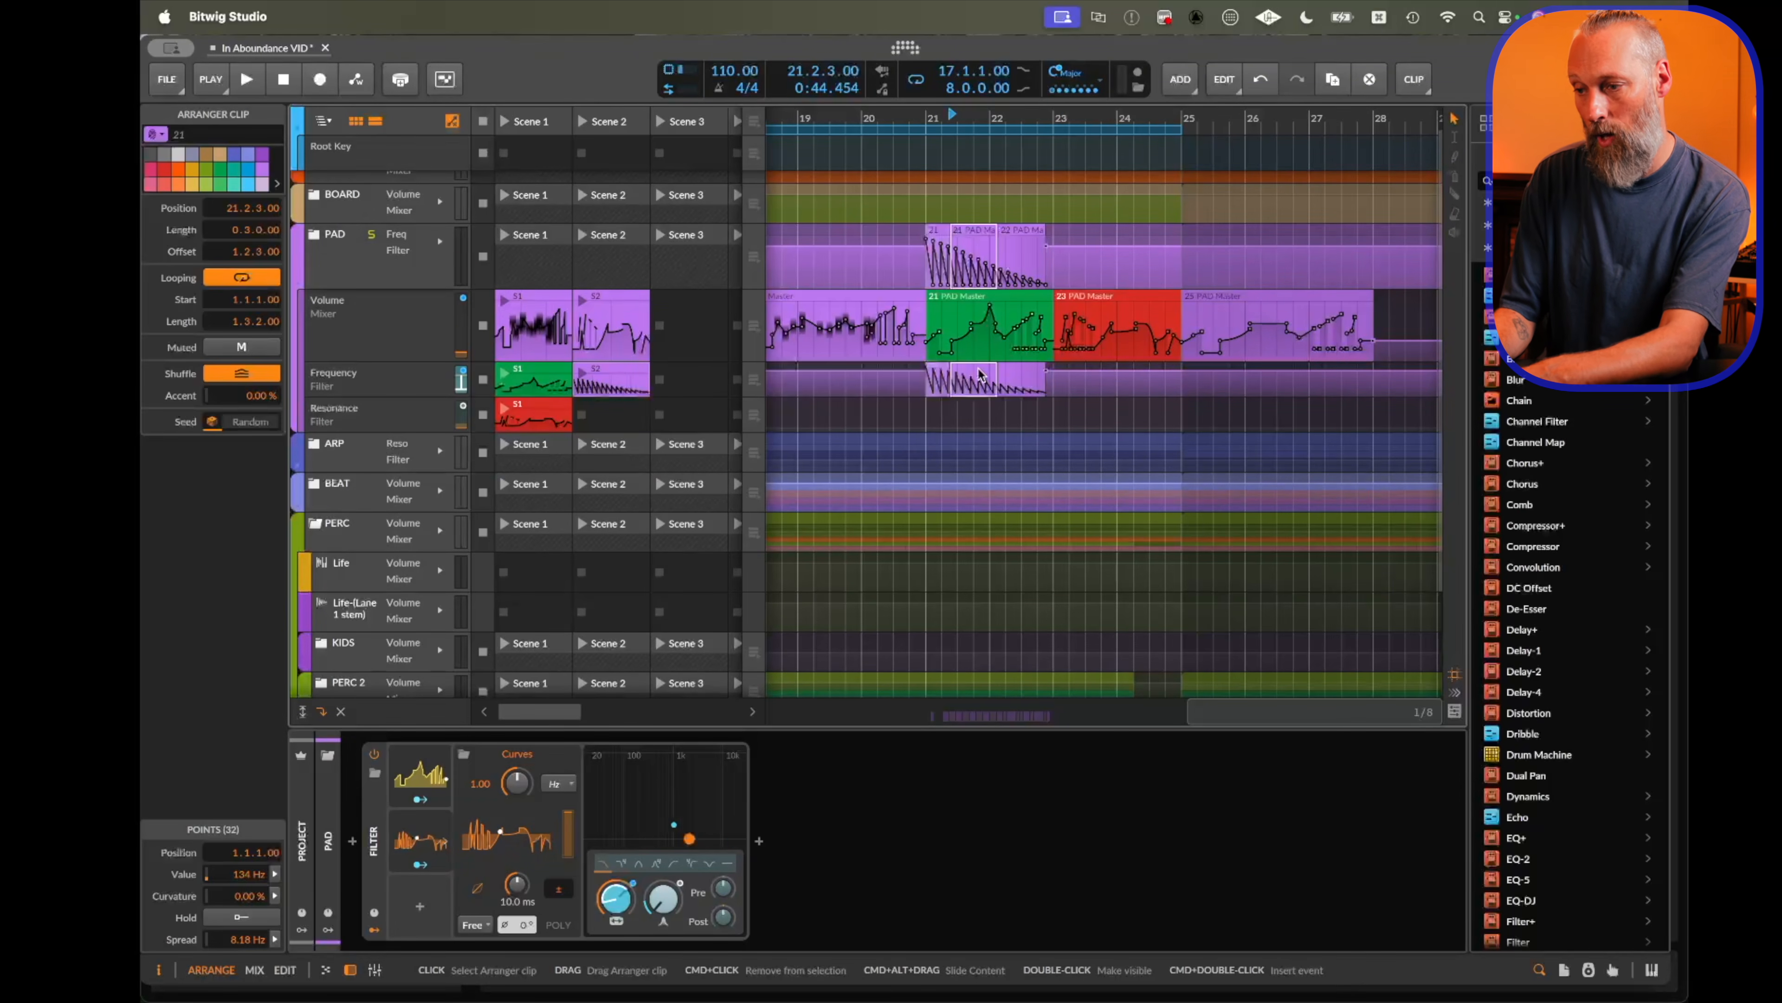
pyautogui.click(1012, 382)
pyautogui.press('2')
# Join the saw clip range from bar 21 to 22.4.3 and drop it onto the Filter's modulator area.
pyautogui.moveTo(928, 379); pyautogui.dragTo(1050, 382)
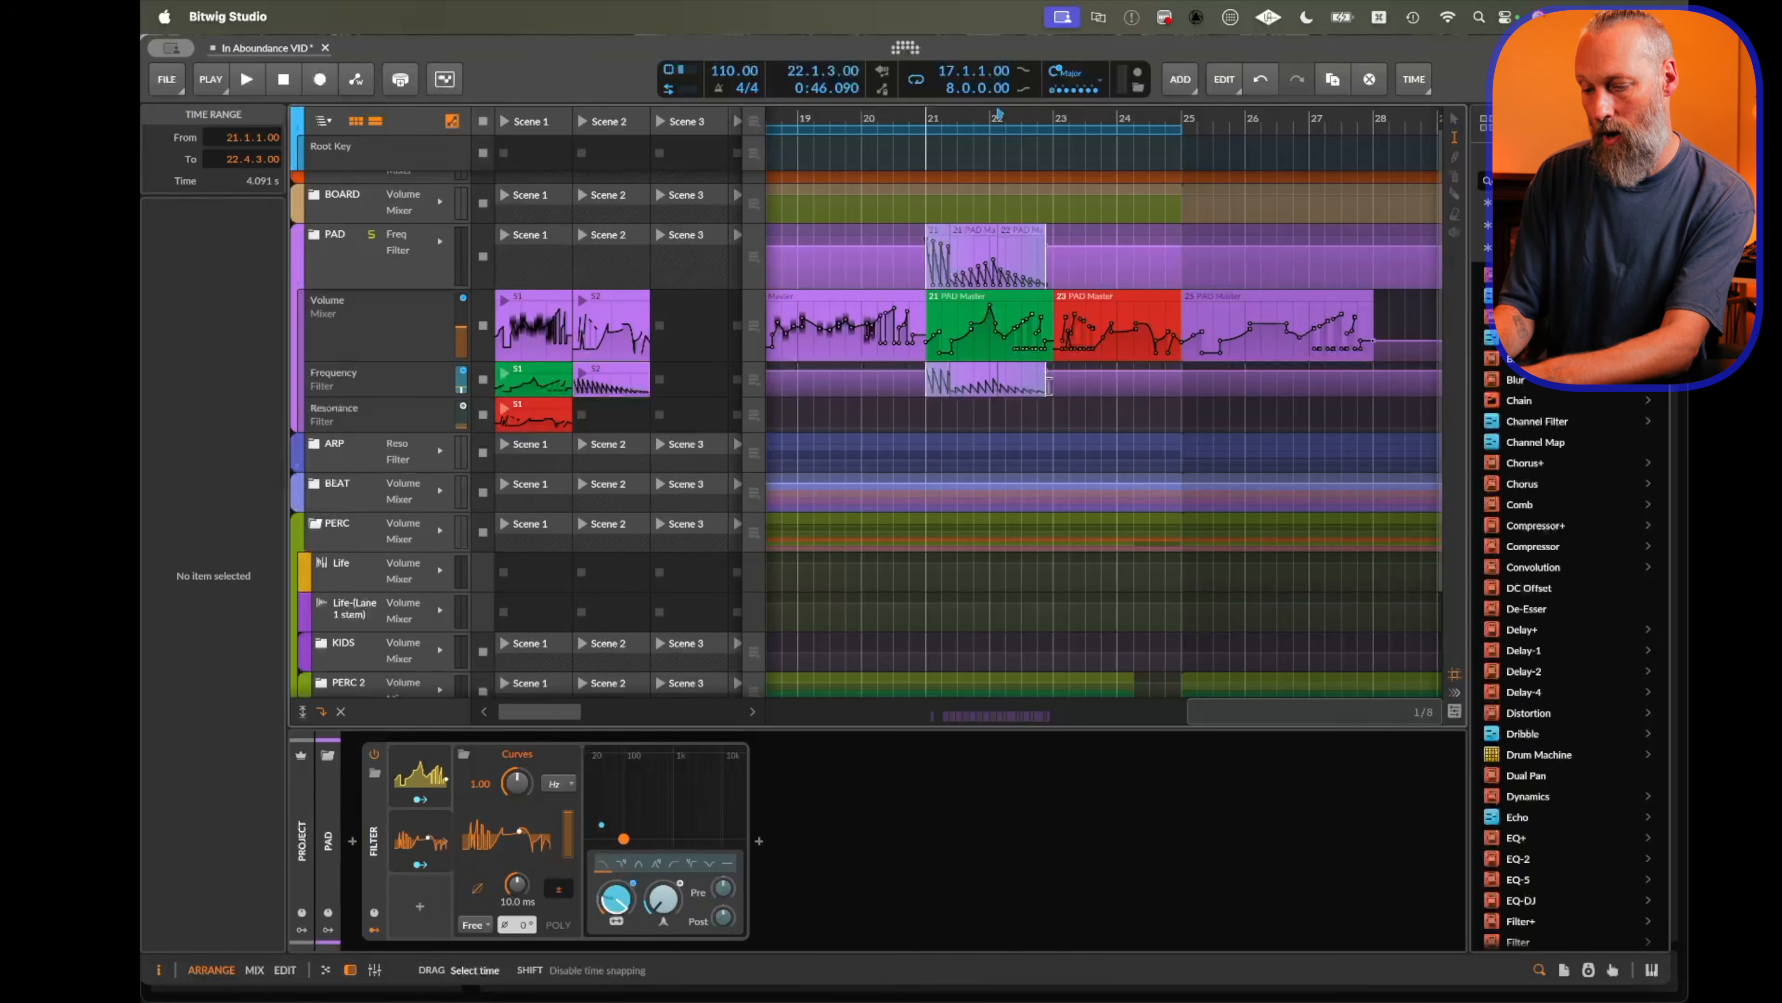
pyautogui.press('super+j')
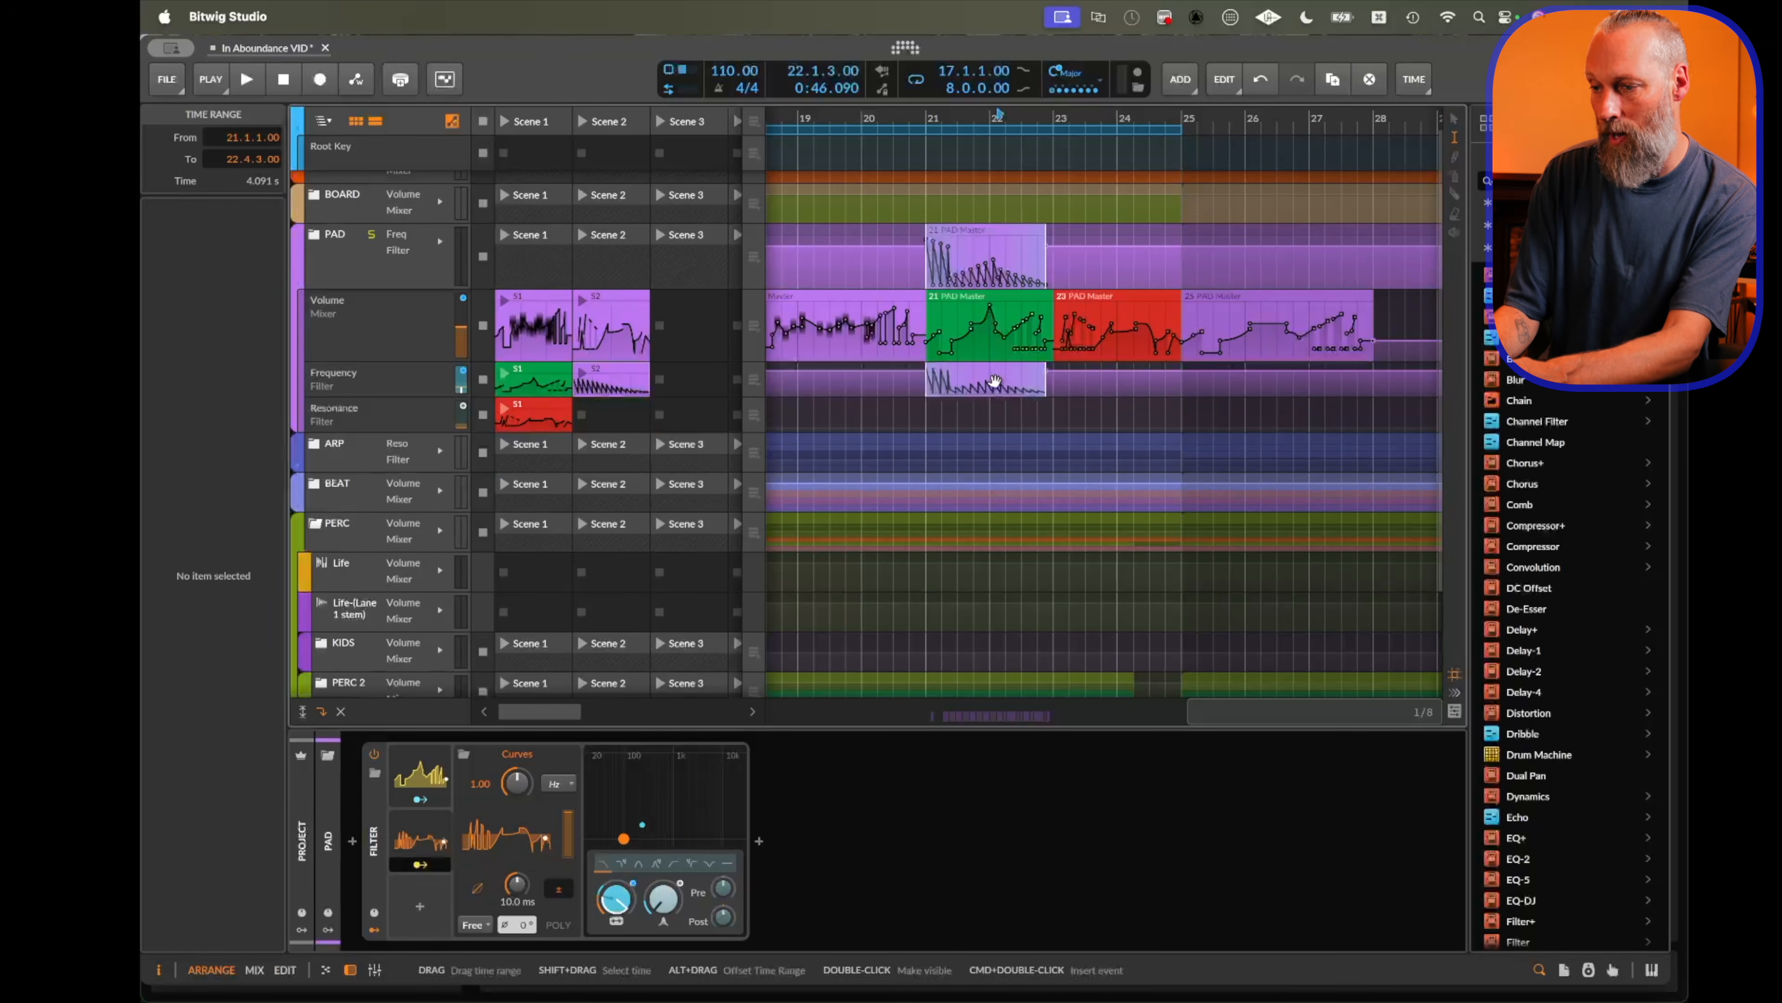
pyautogui.moveTo(992, 377); pyautogui.dragTo(429, 848)
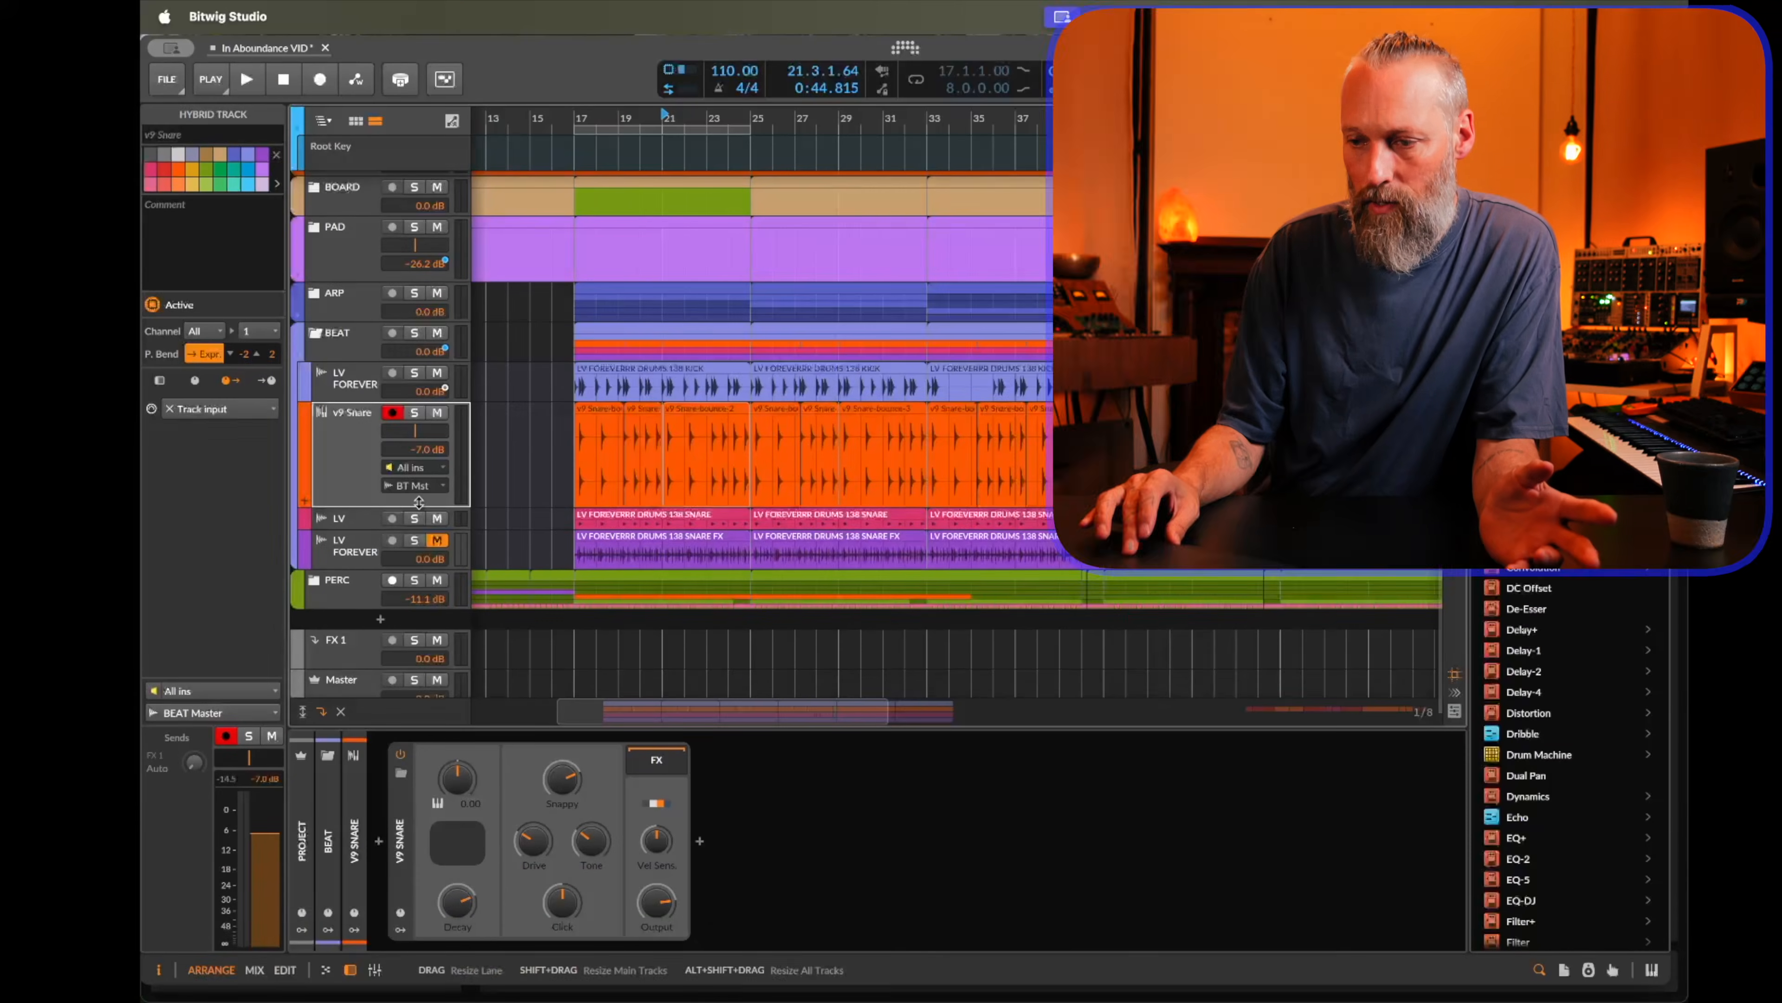
# Select a snare clip on the v9 Snare track and play it back.
pyautogui.moveTo(419, 503); pyautogui.dragTo(419, 530)
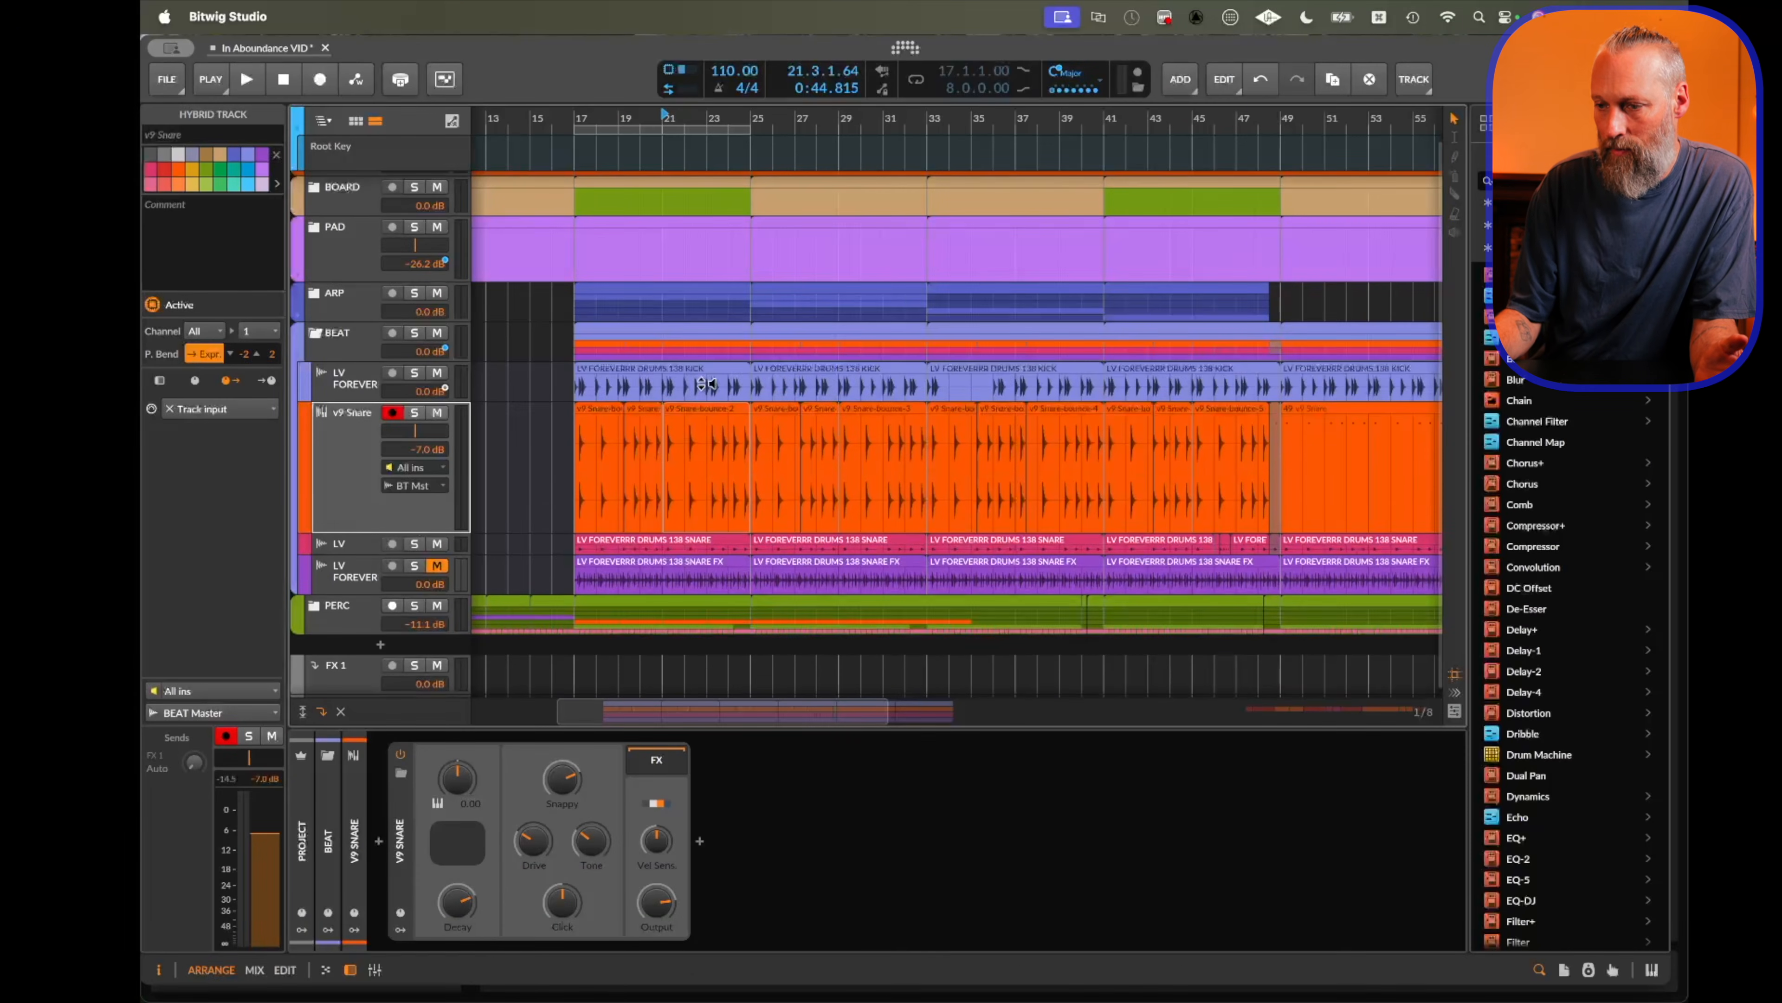
pyautogui.click(705, 413)
pyautogui.press('space')
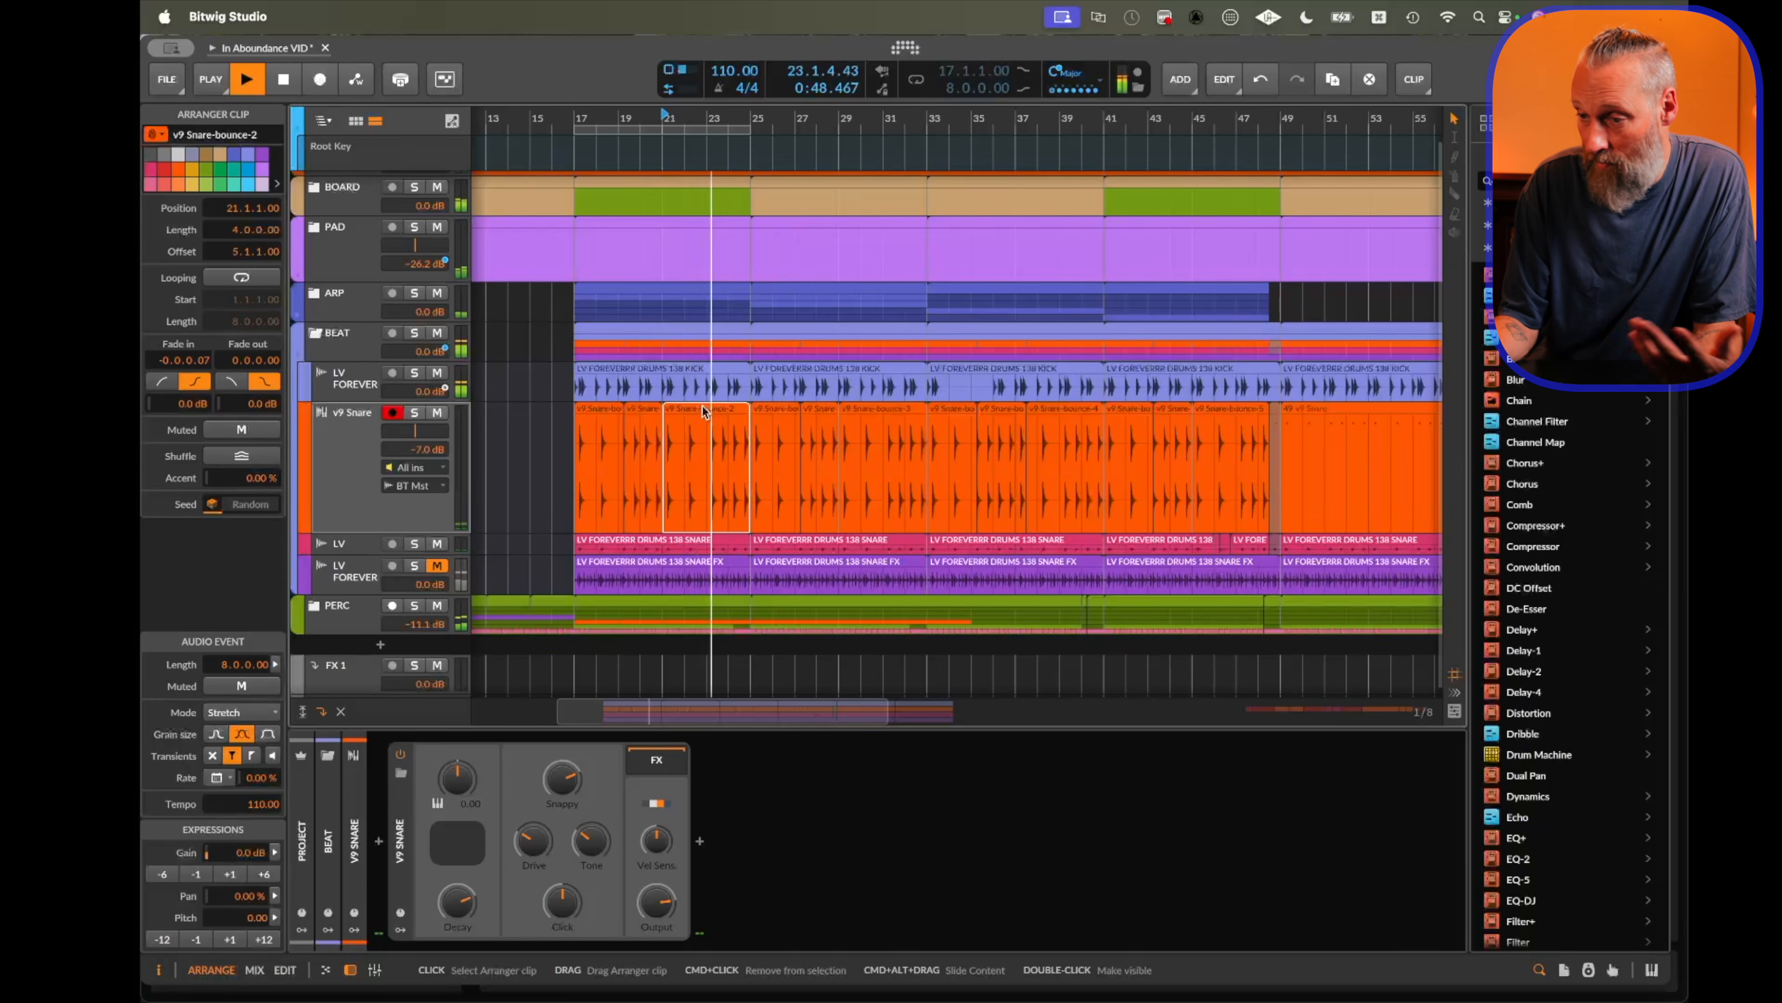
pyautogui.press('space')
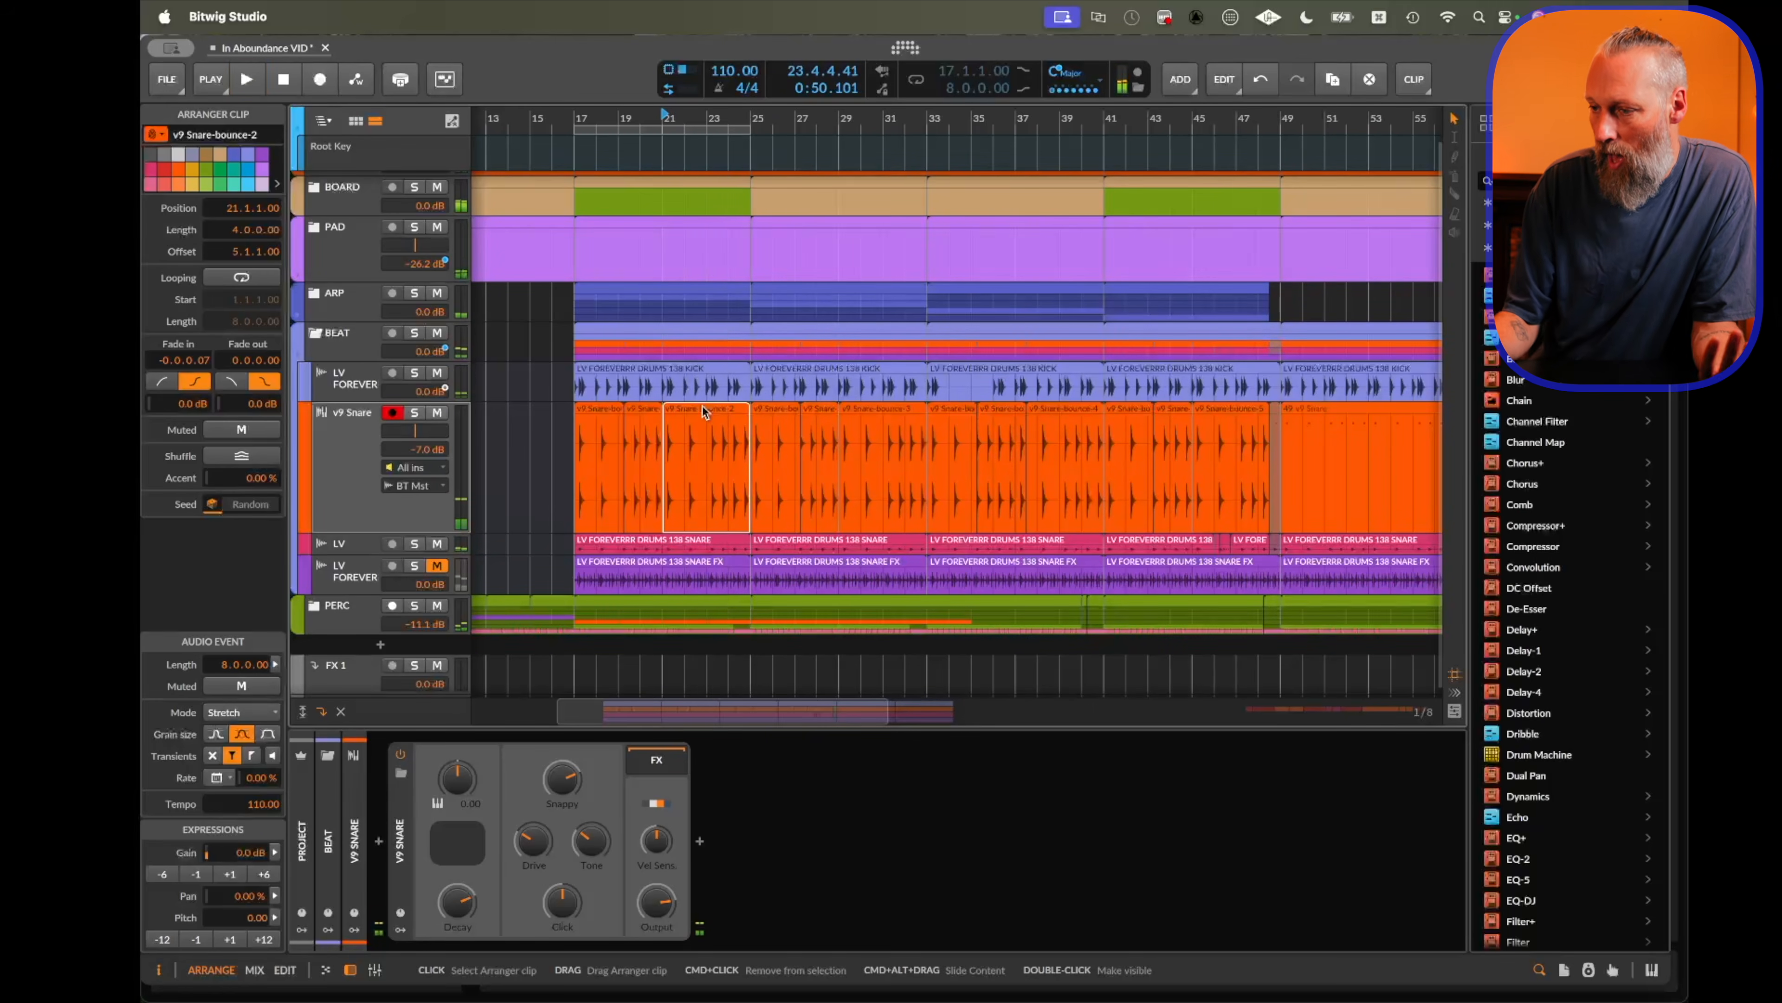
# Switch another snare clip's event pattern to v9 Snare-bounce-7.
pyautogui.click(641, 419)
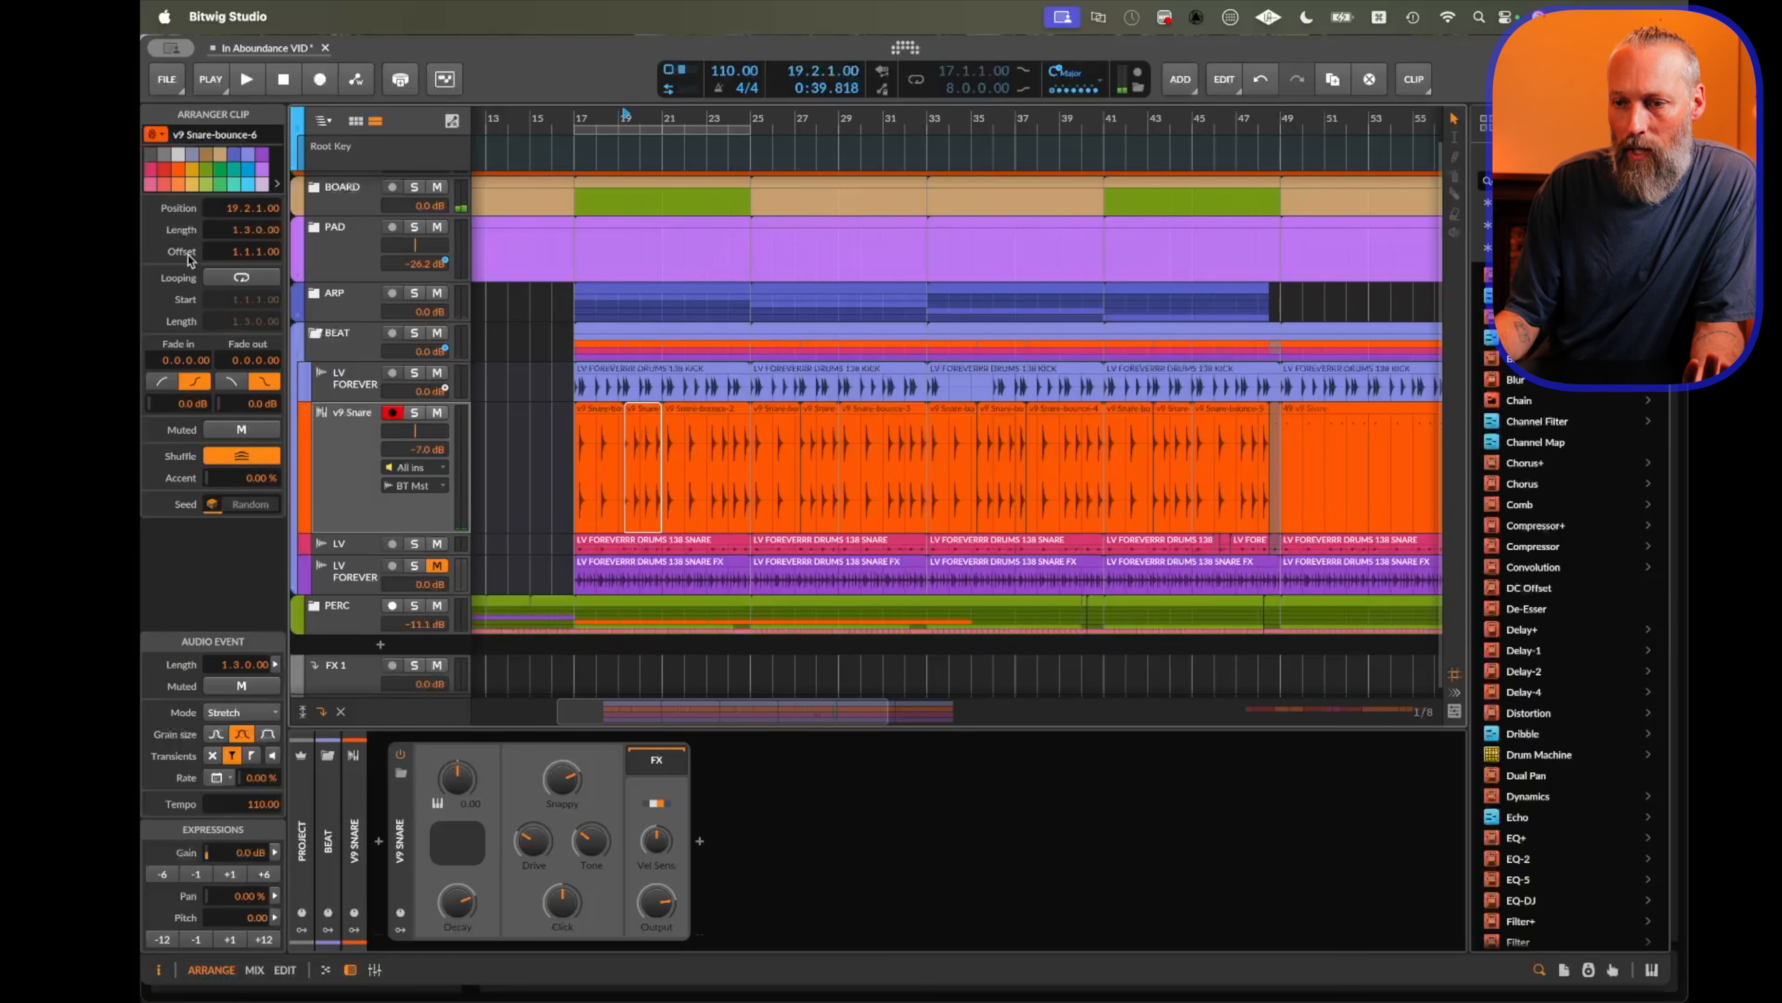
pyautogui.click(156, 135)
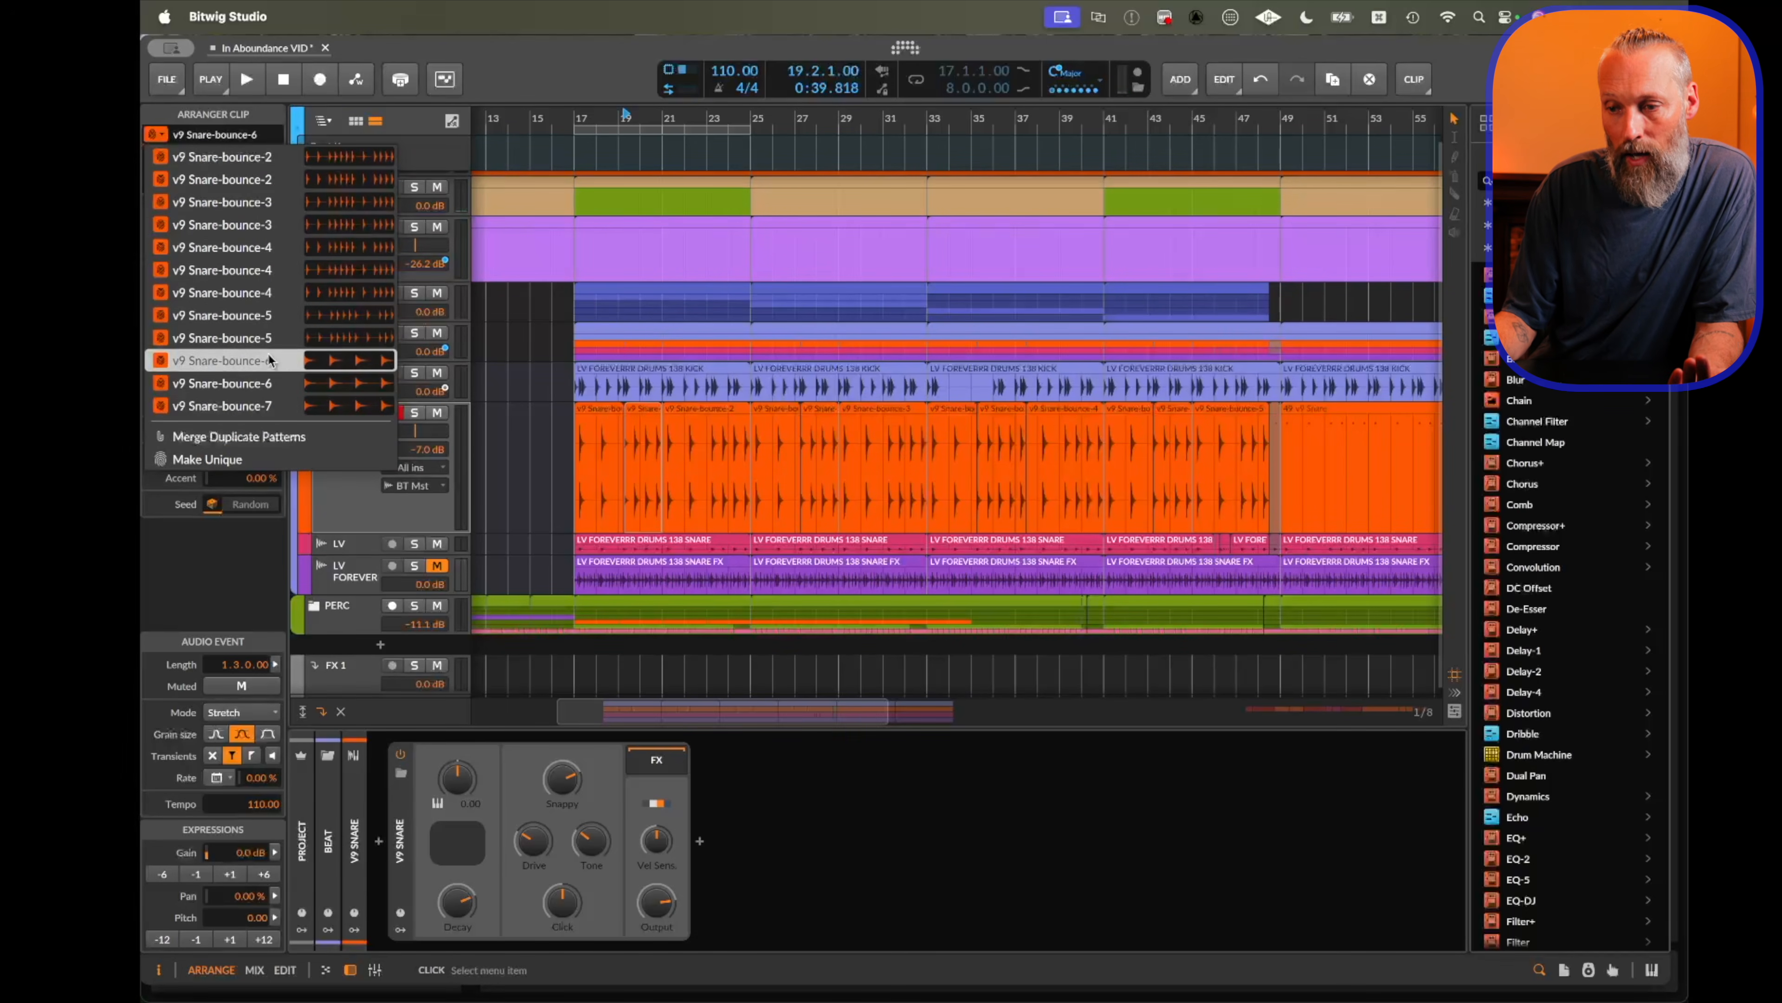
pyautogui.click(273, 406)
pyautogui.click(155, 134)
pyautogui.click(208, 158)
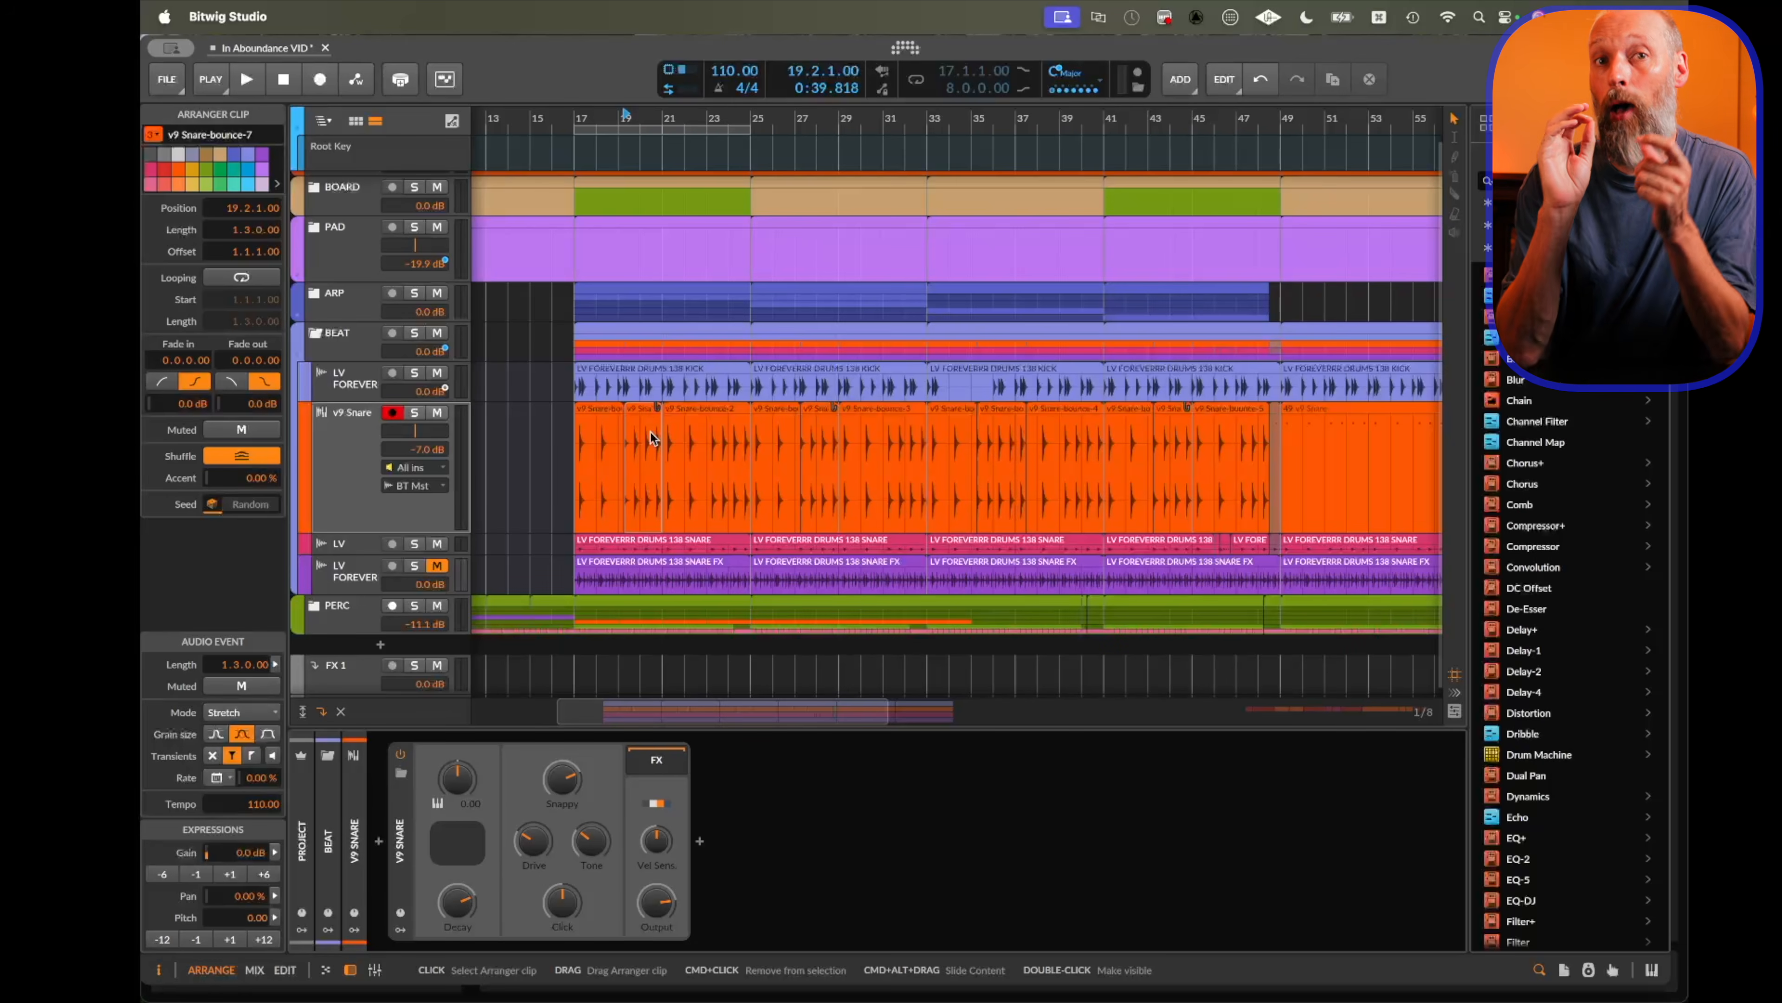
# Open the snare clip in the editor and slice its audio event in place by onsets.
pyautogui.doubleClick(651, 436)
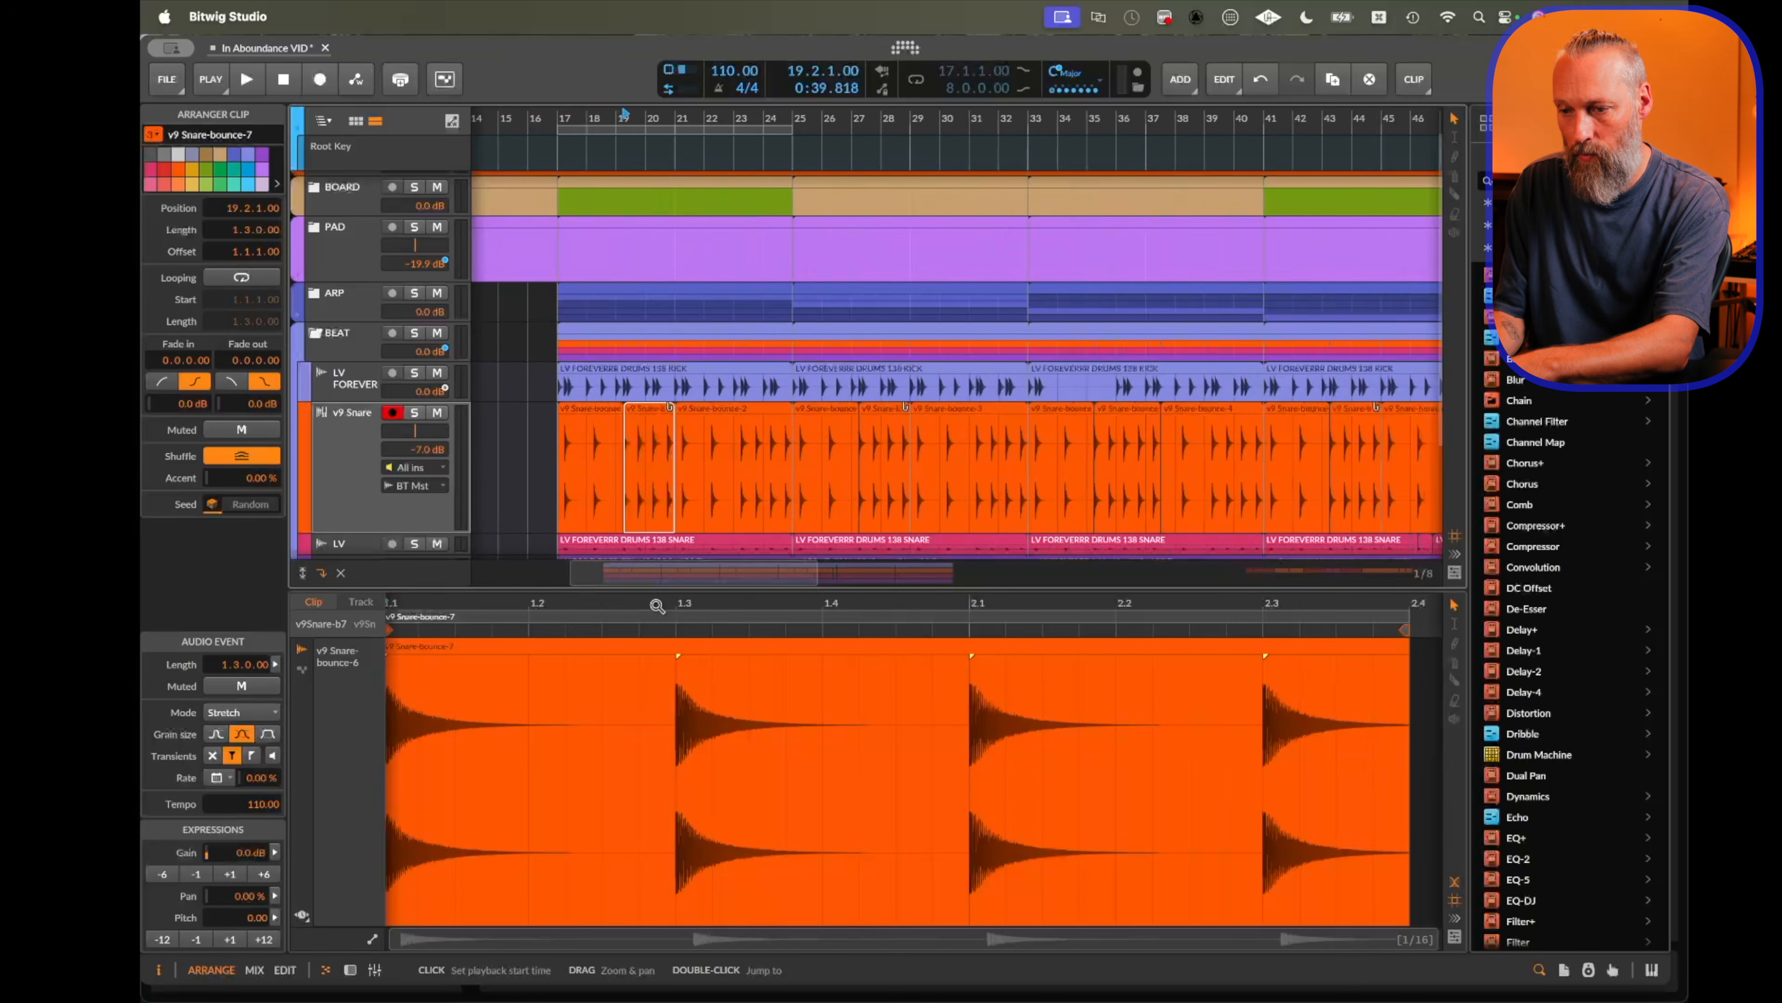
pyautogui.click(782, 805)
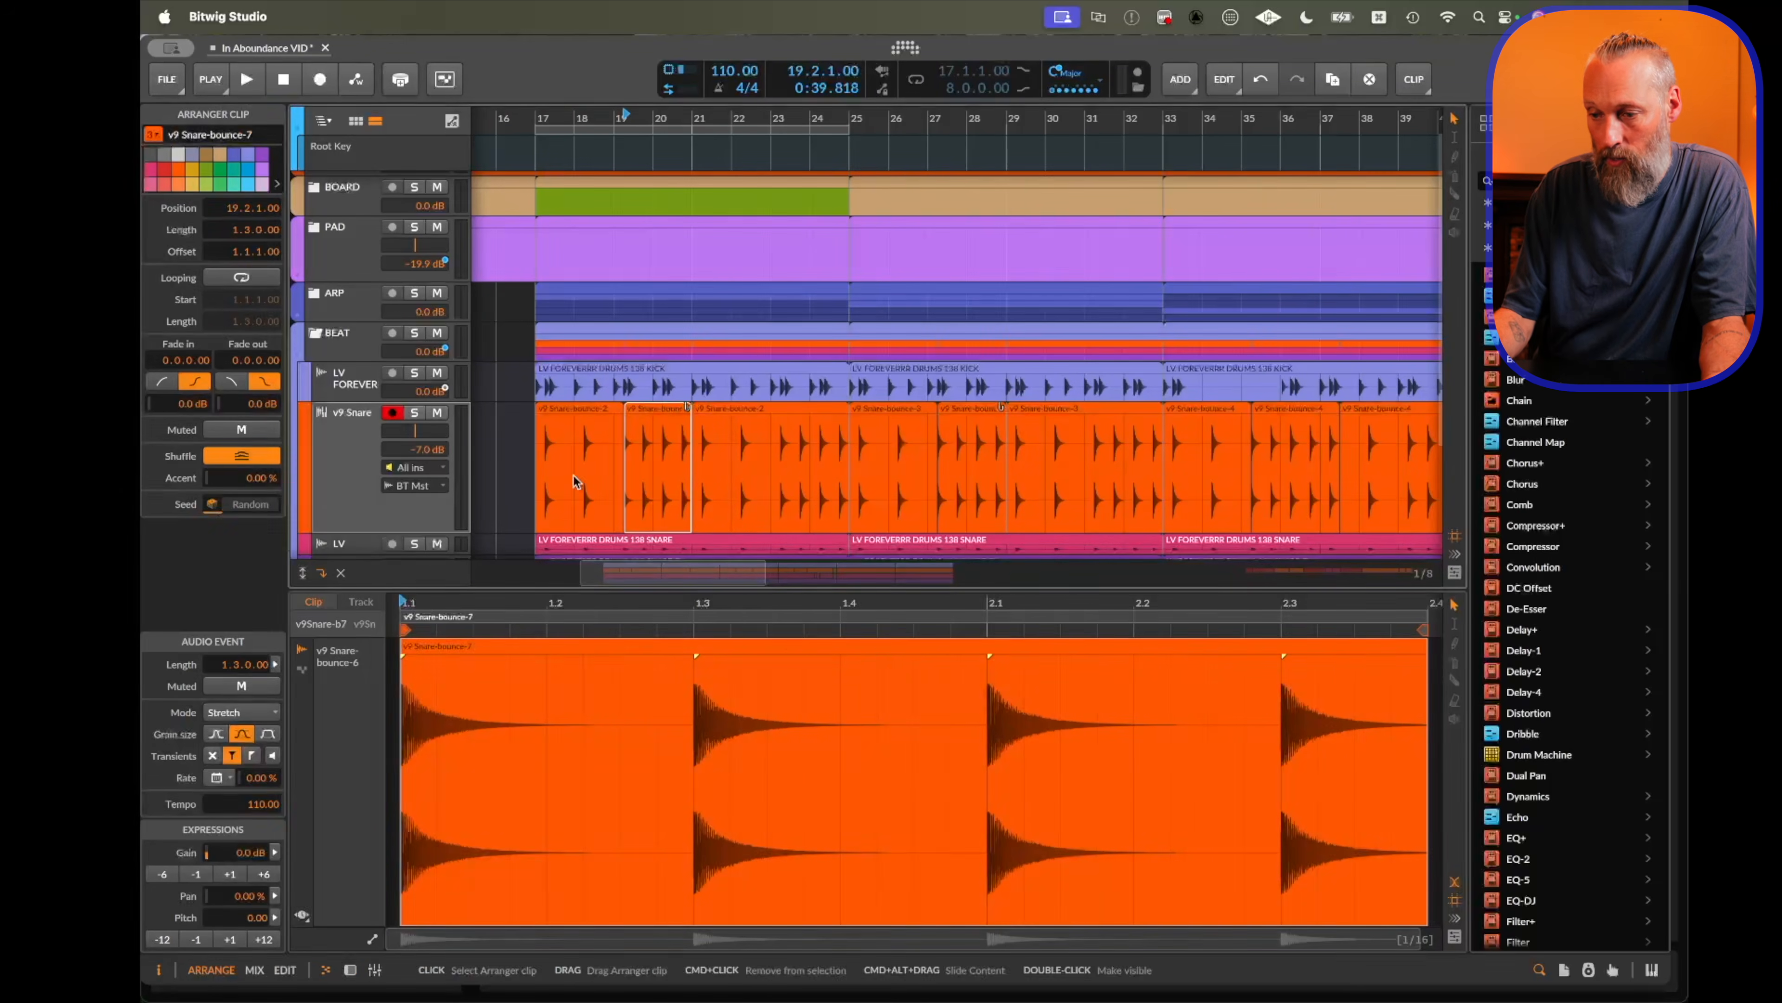
pyautogui.rightClick(797, 649)
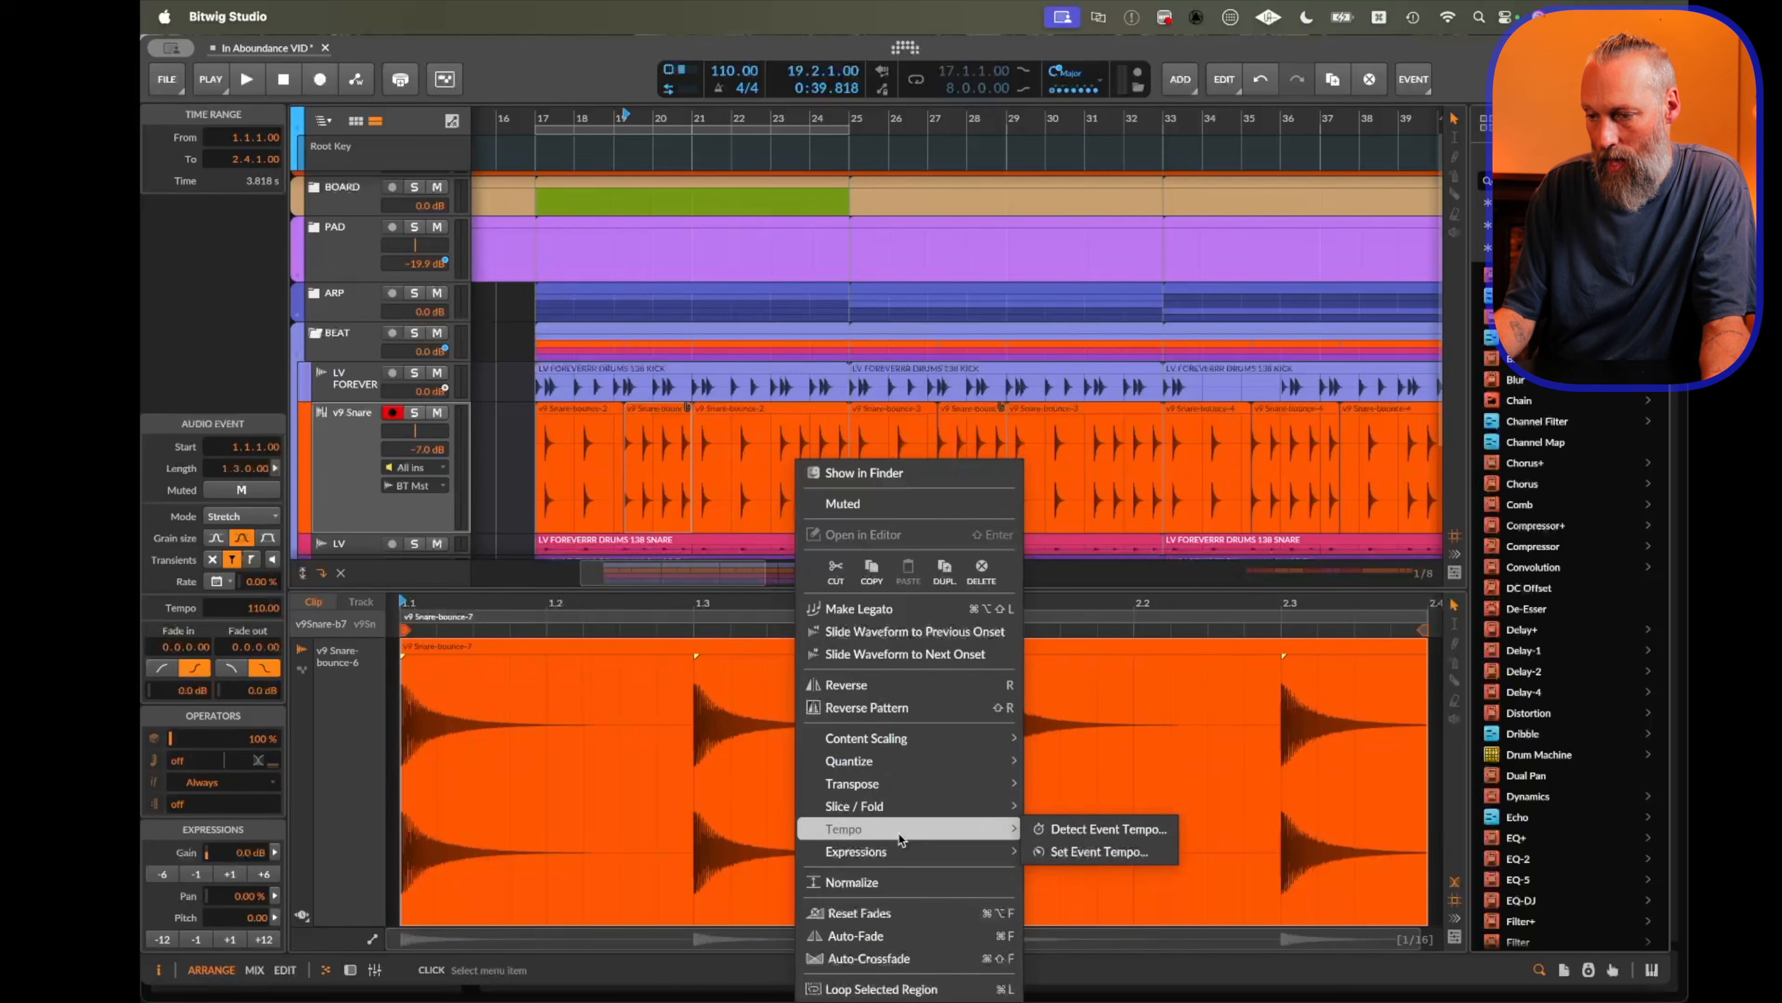
pyautogui.click(1059, 817)
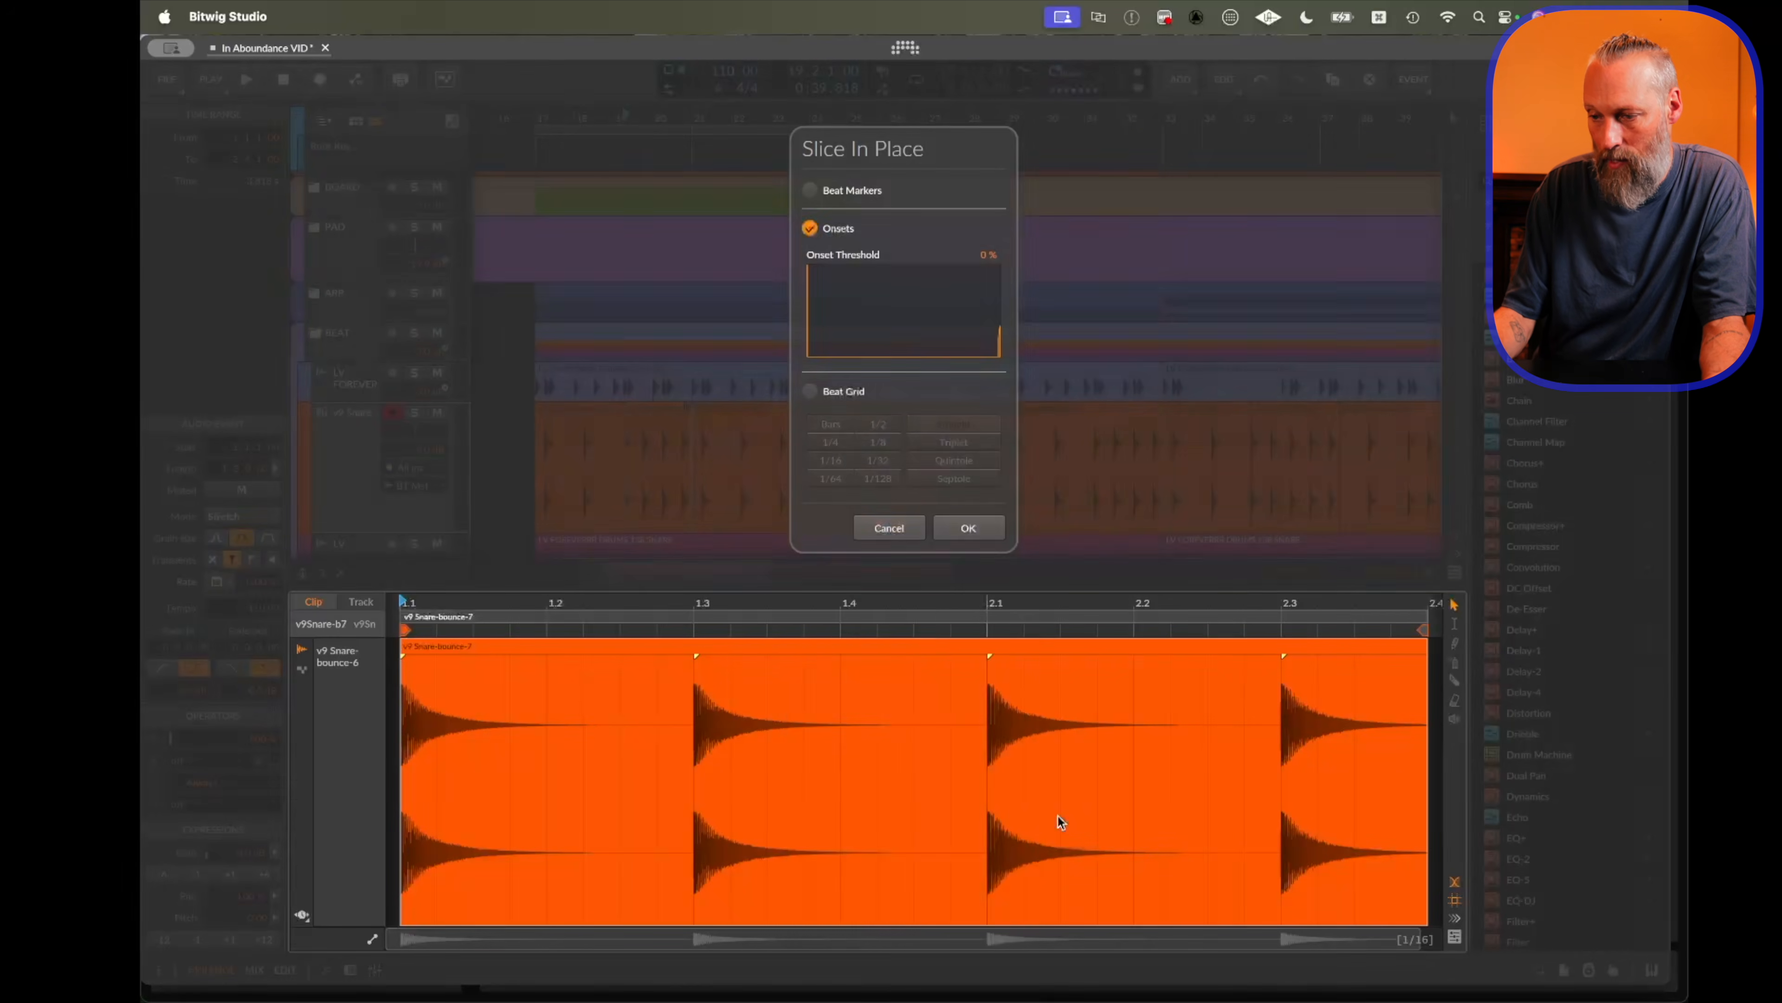
pyautogui.click(967, 525)
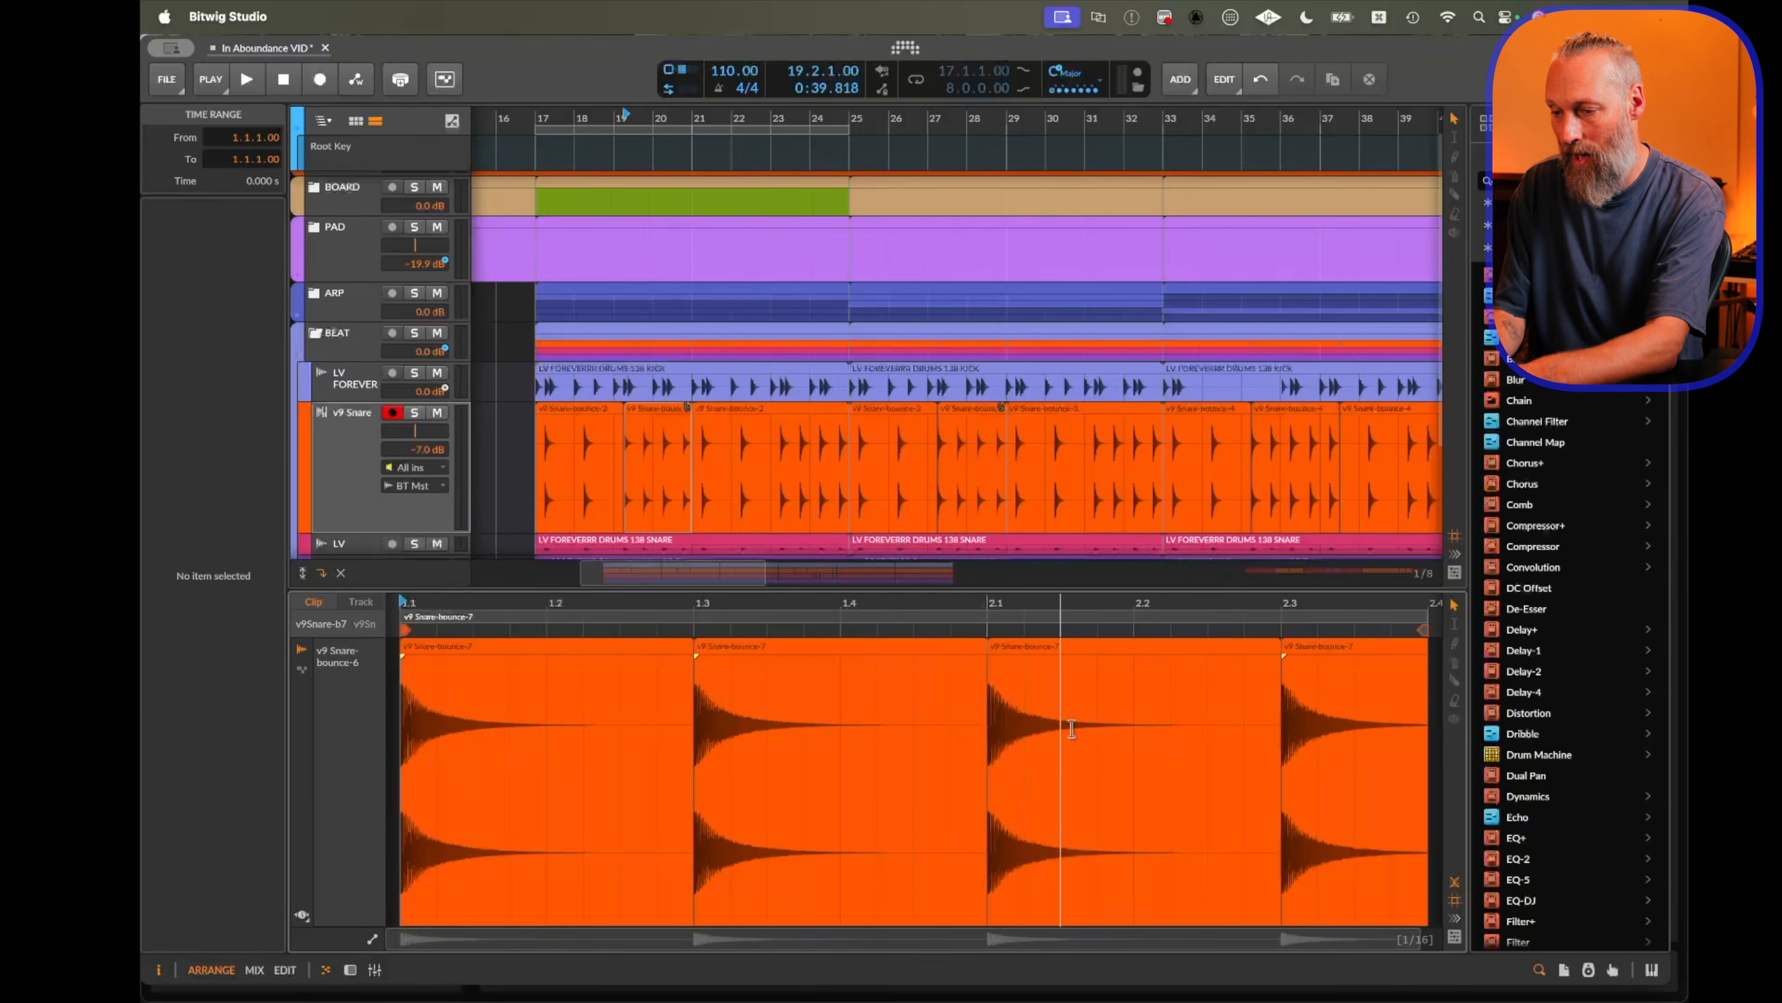
# Delete the third snare slice and extend the second slice to fill the gap.
pyautogui.click(1051, 654)
pyautogui.press('Delete')
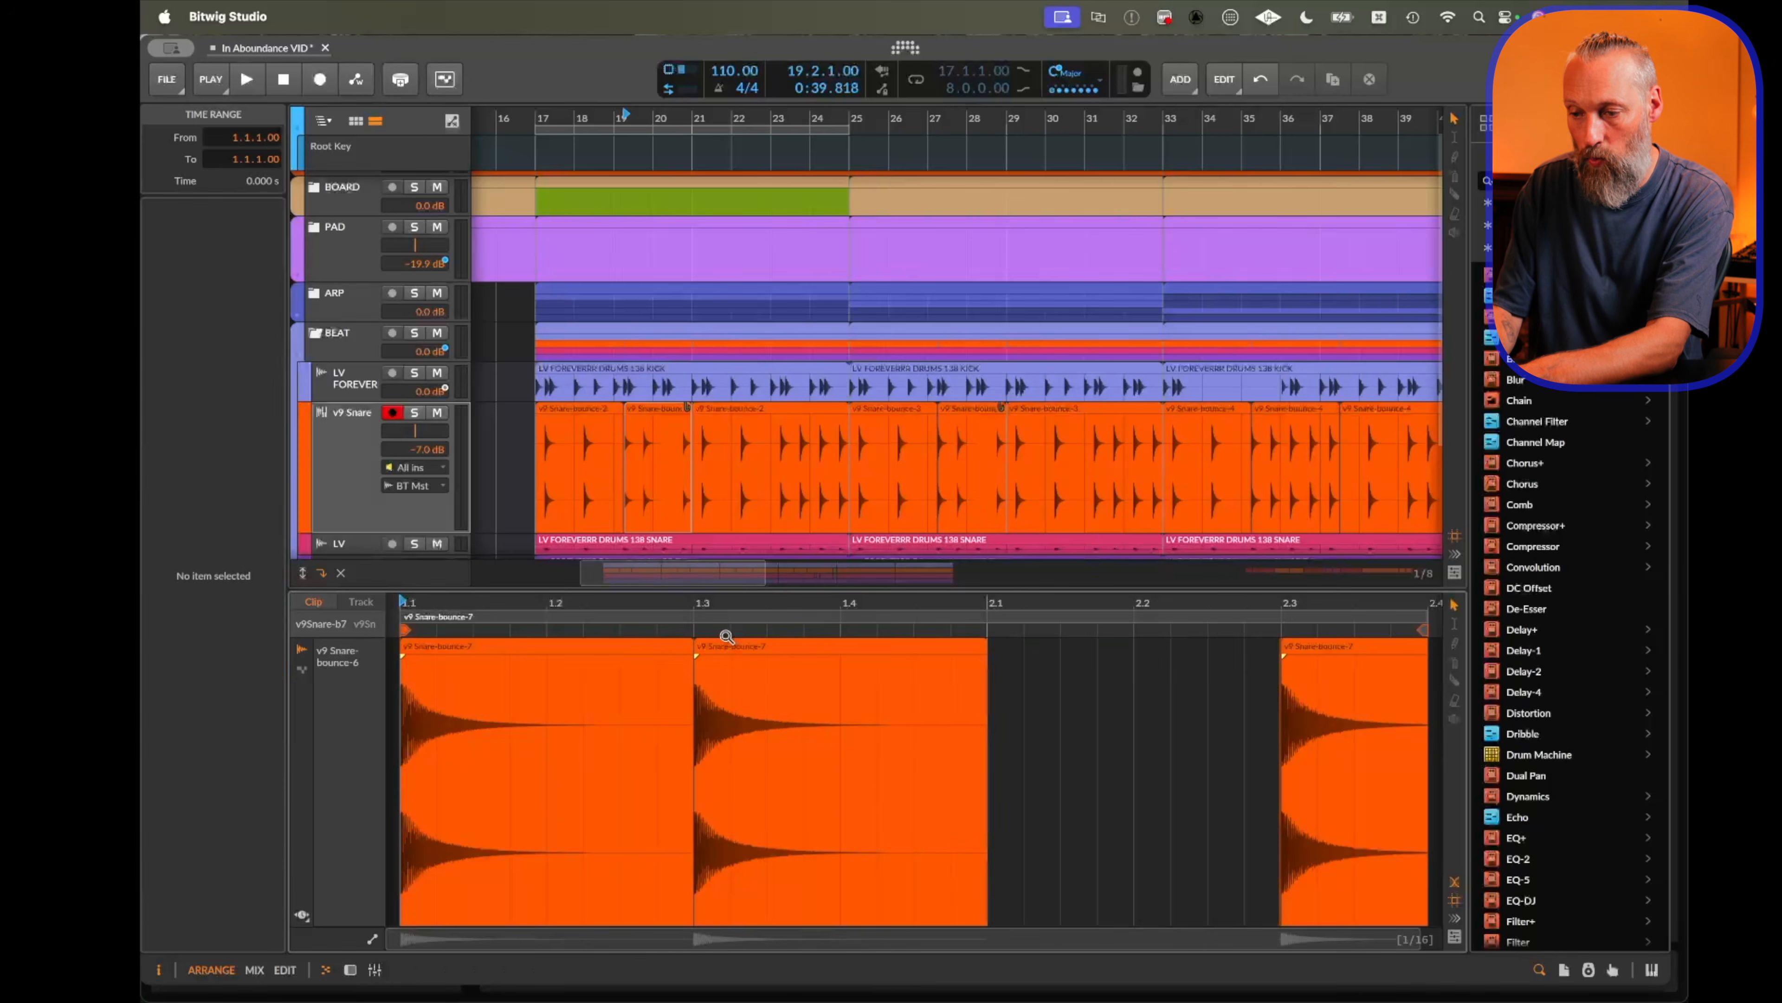
pyautogui.click(748, 637)
pyautogui.moveTo(984, 675); pyautogui.dragTo(1280, 678)
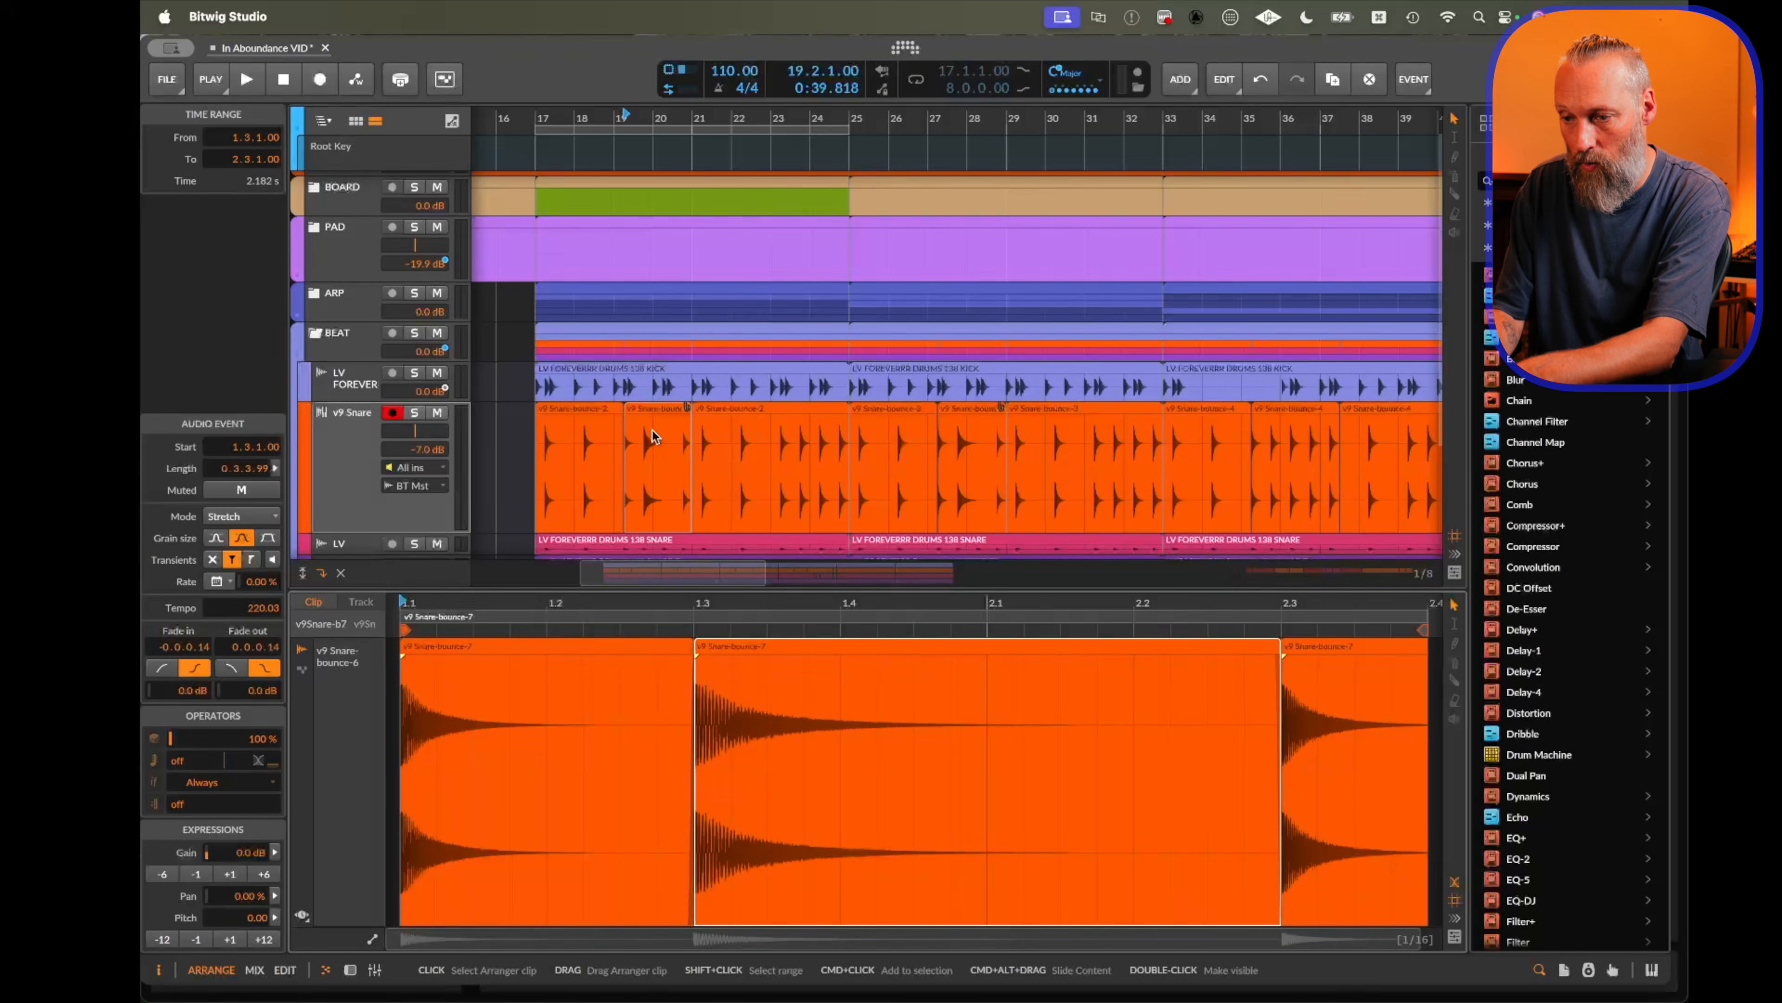
# Select the edited snare clip in the arrangement and play it back.
pyautogui.click(649, 399)
pyautogui.press('space')
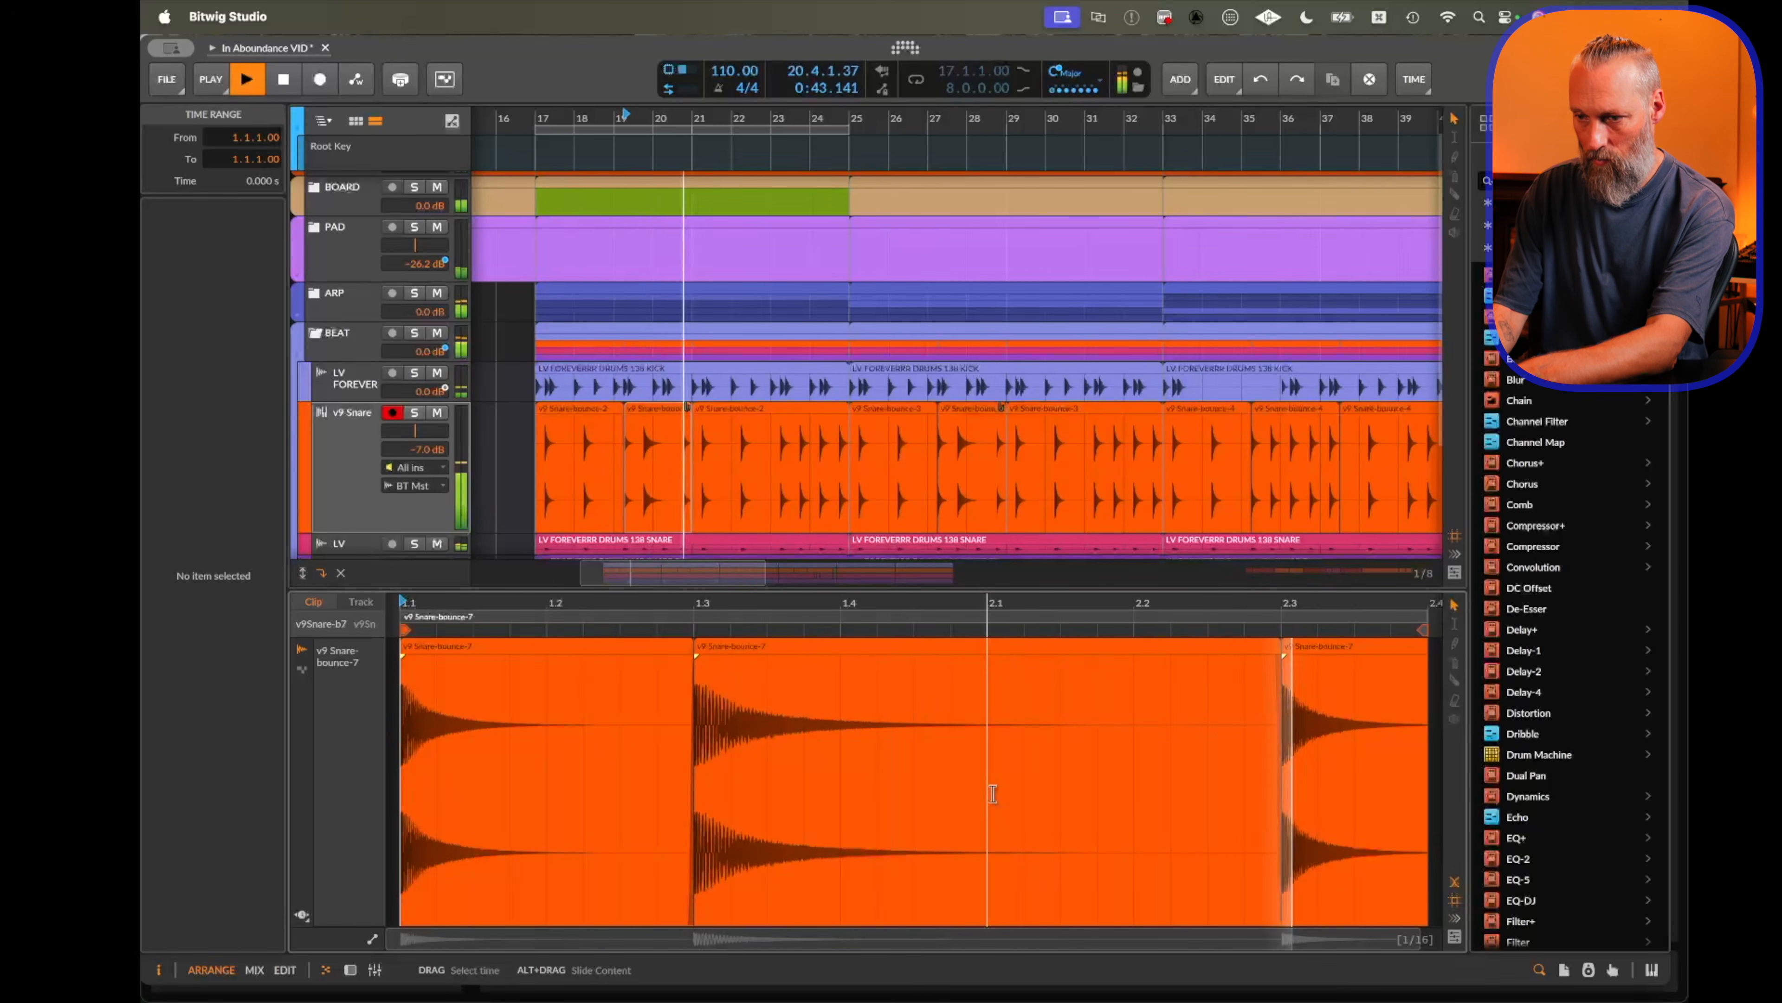
pyautogui.press('space')
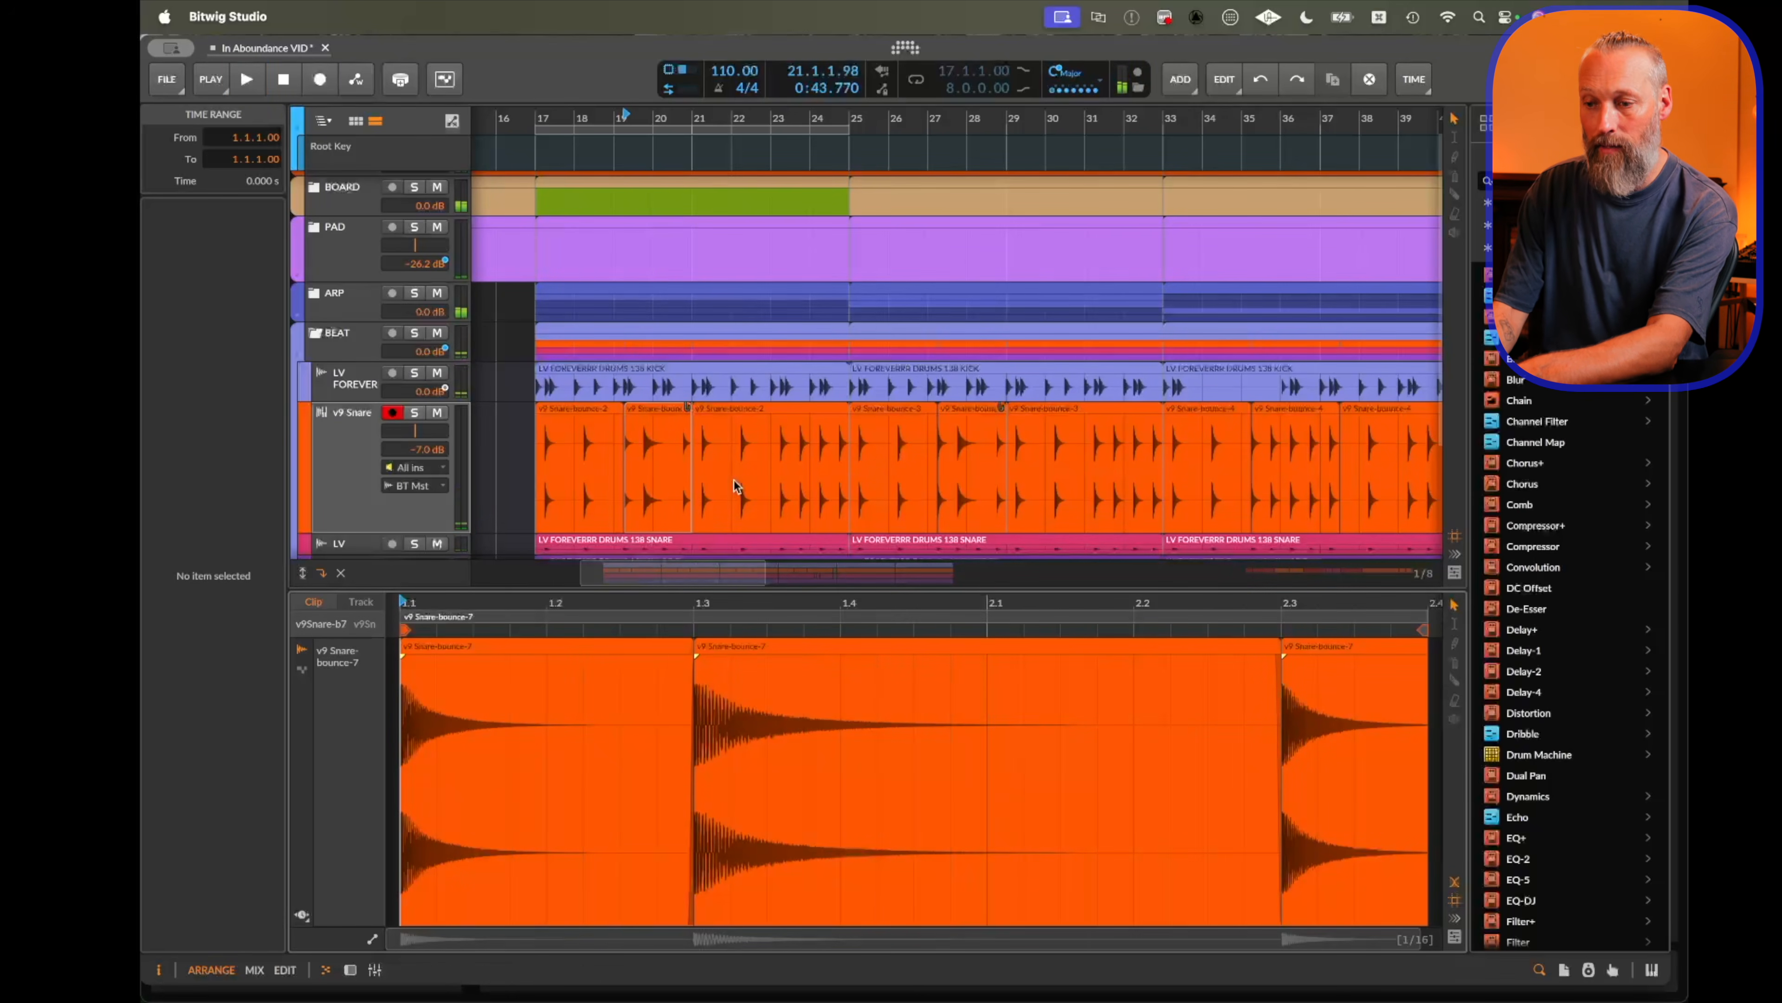
# Select the last snare slice, turn on the Repeats operator for it, and play the clip.
pyautogui.click(851, 652)
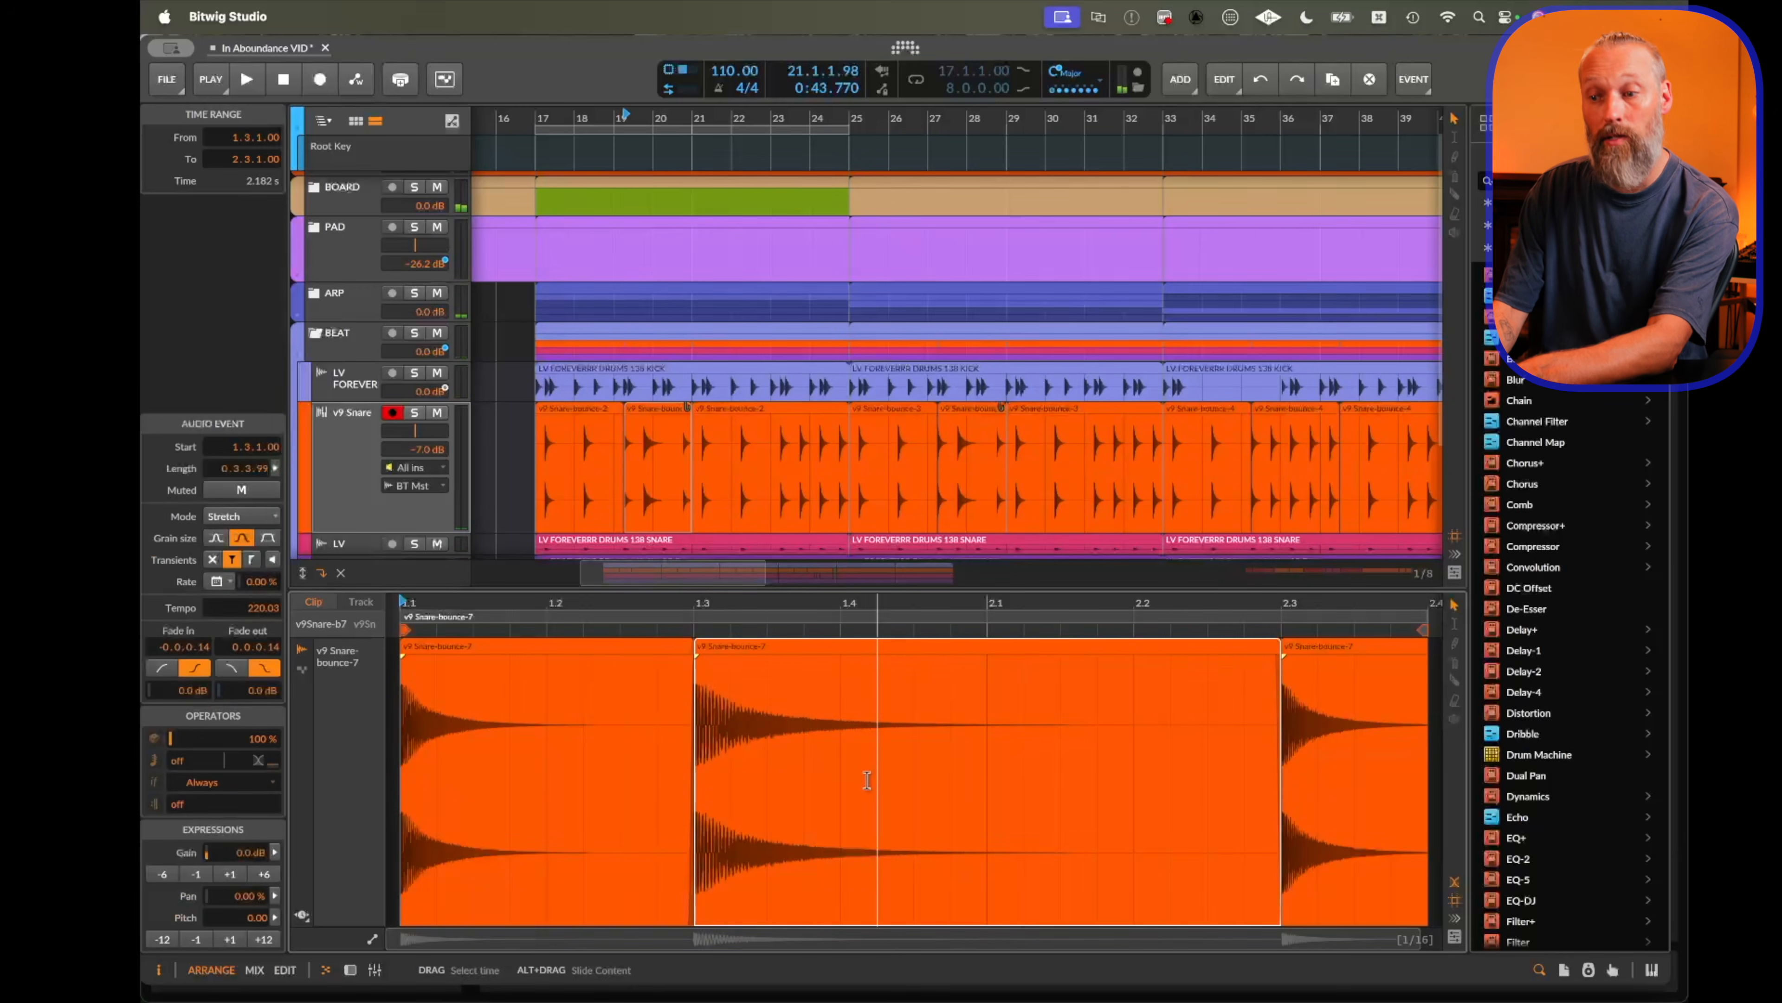
pyautogui.hscroll(5, 1025, 779)
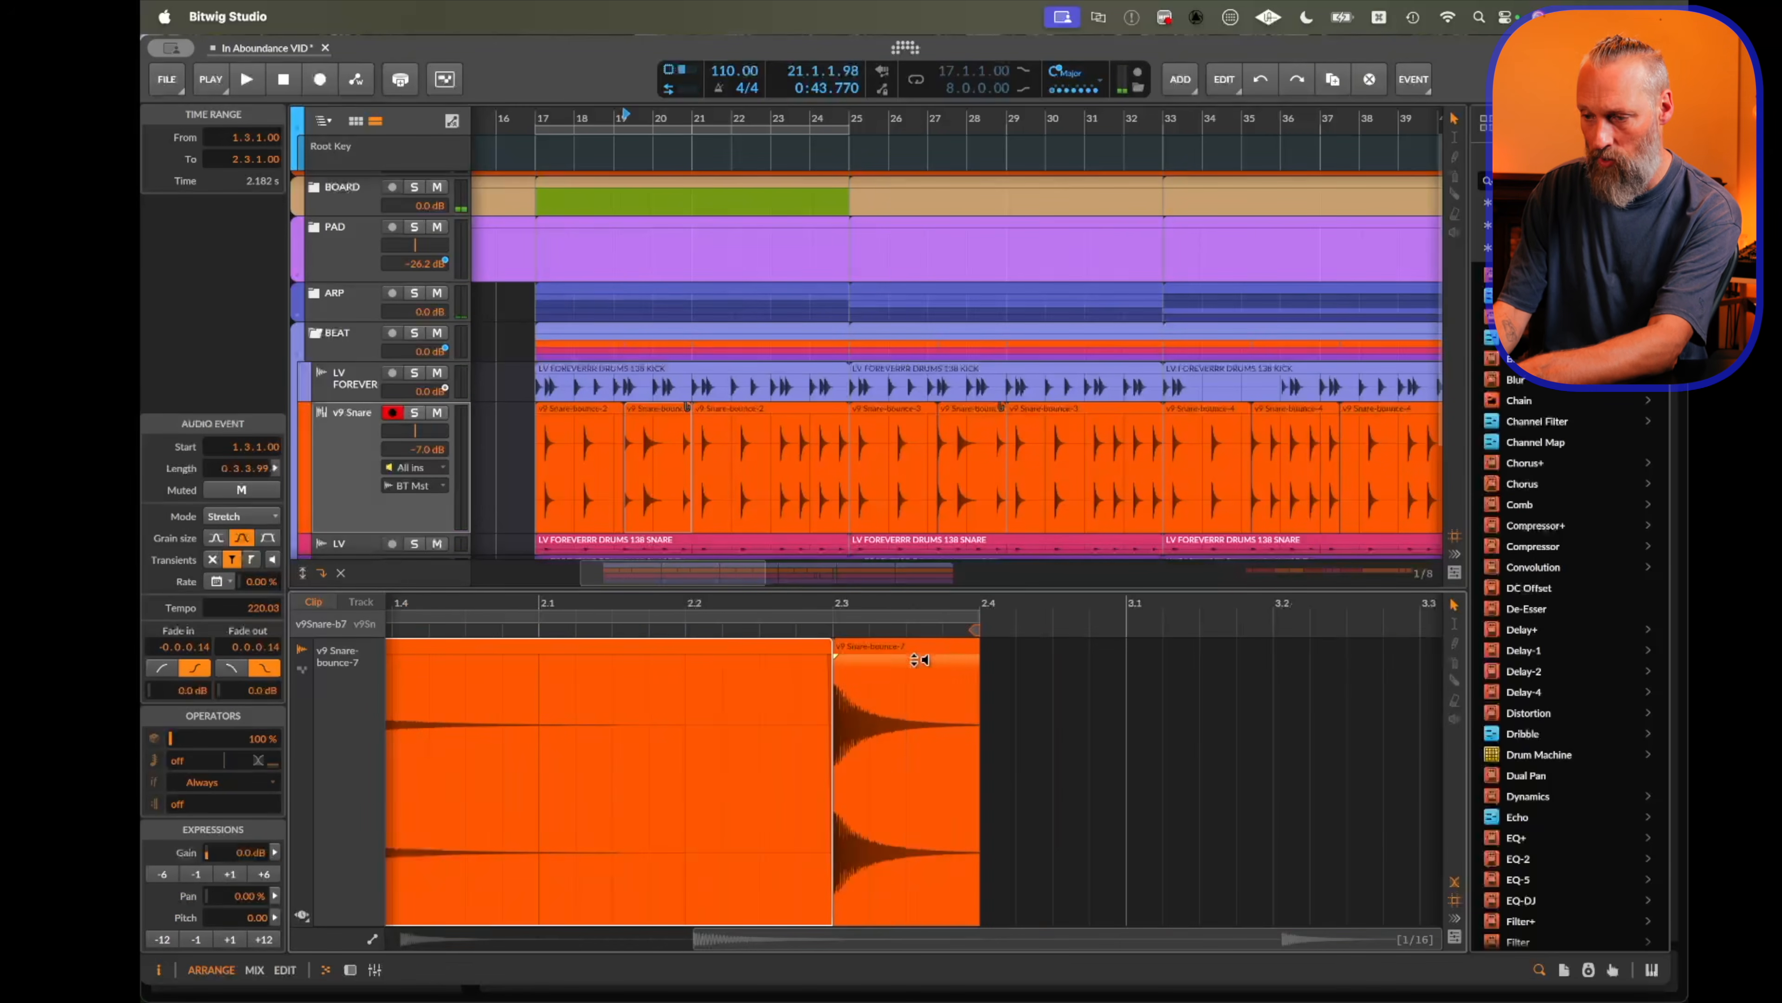
pyautogui.click(872, 648)
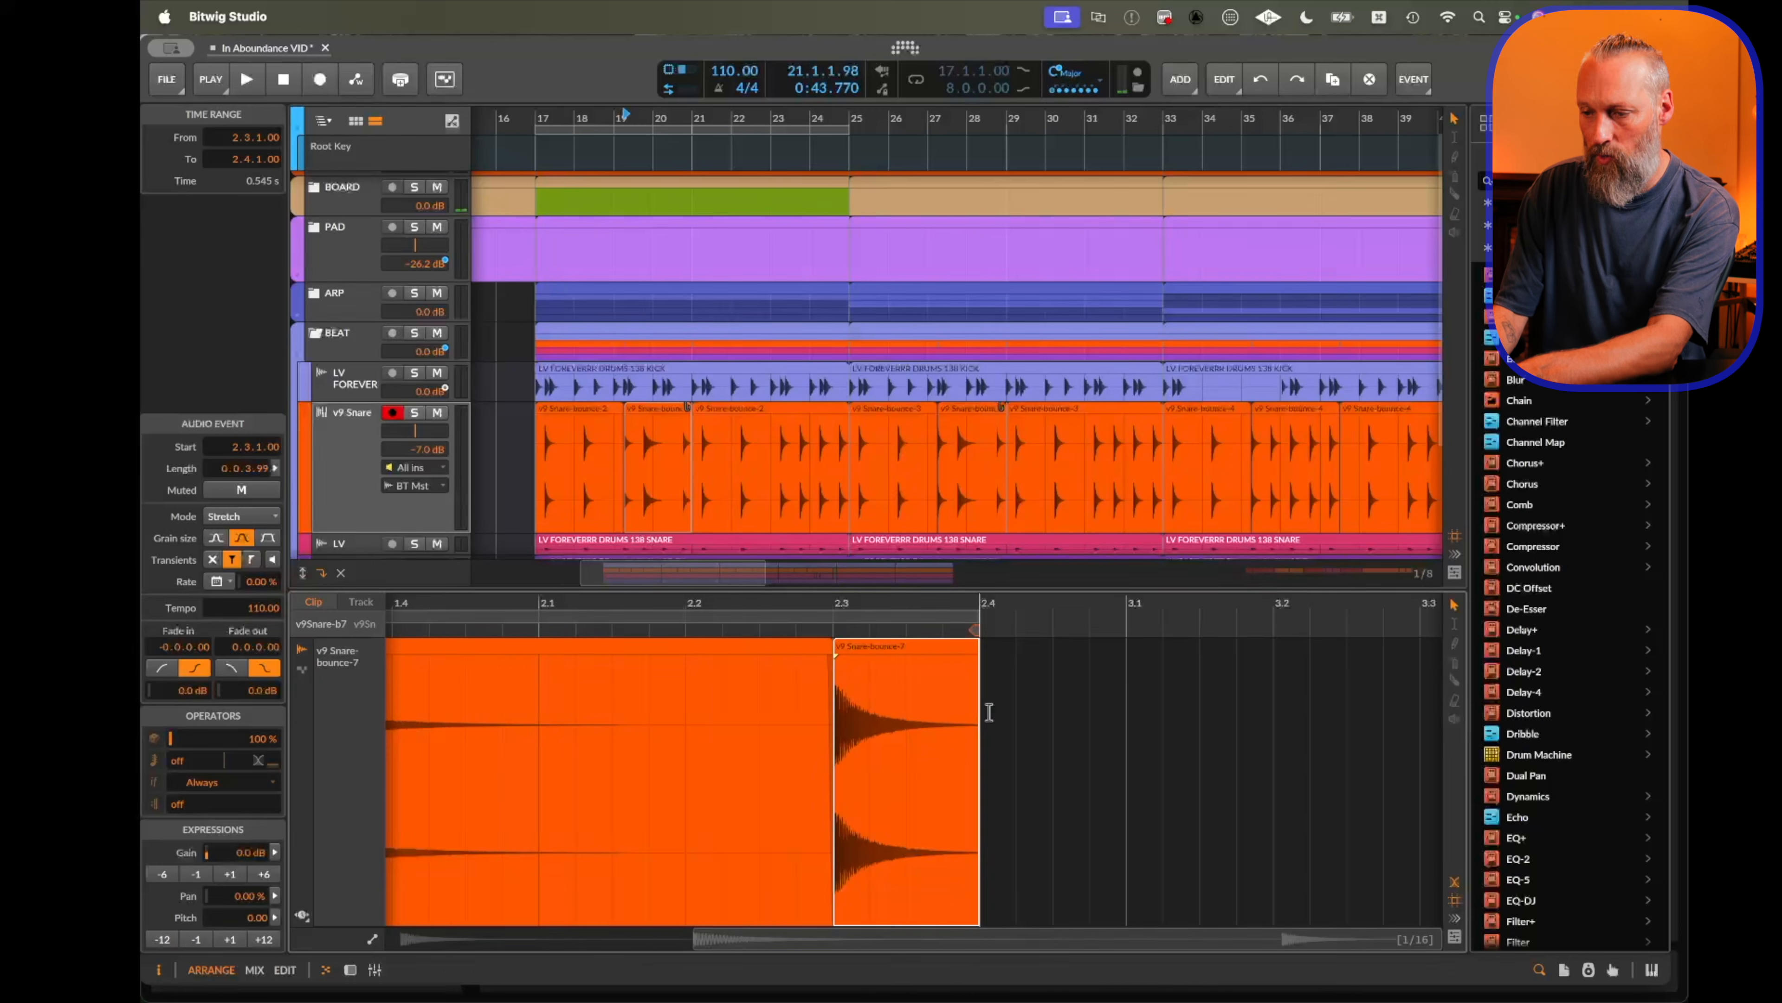
pyautogui.hscroll(-2, 727, 709)
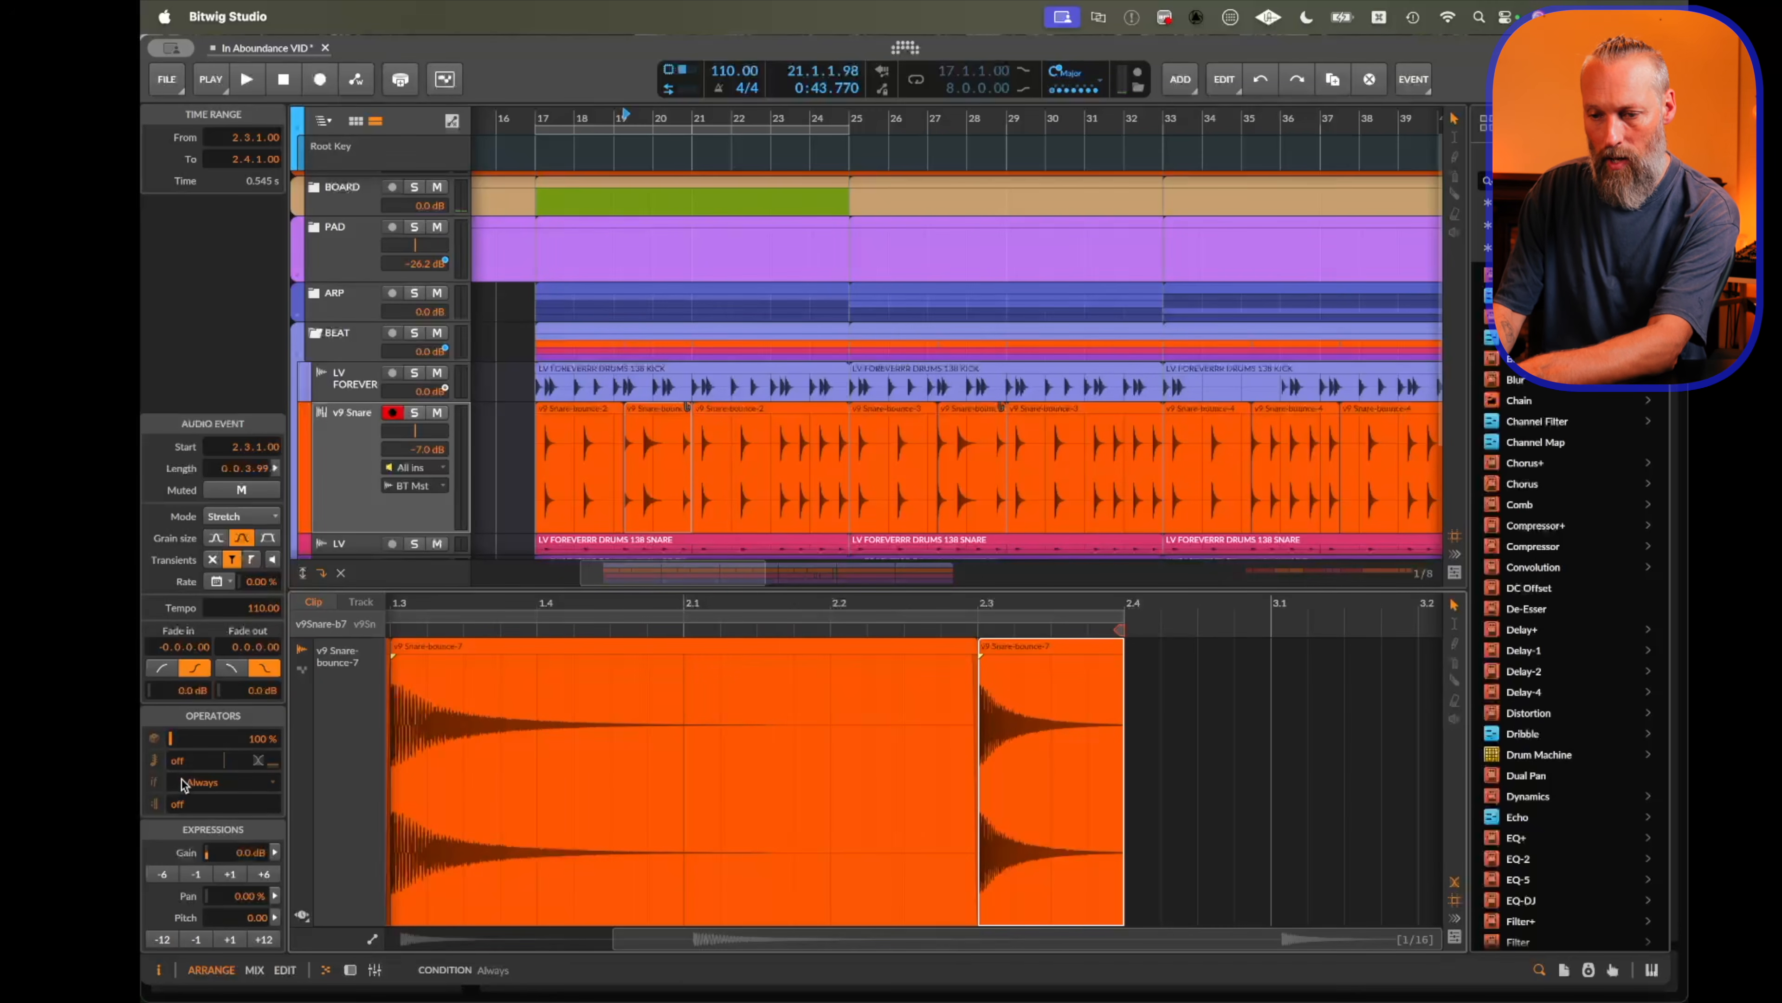
pyautogui.moveTo(183, 761); pyautogui.dragTo(237, 764)
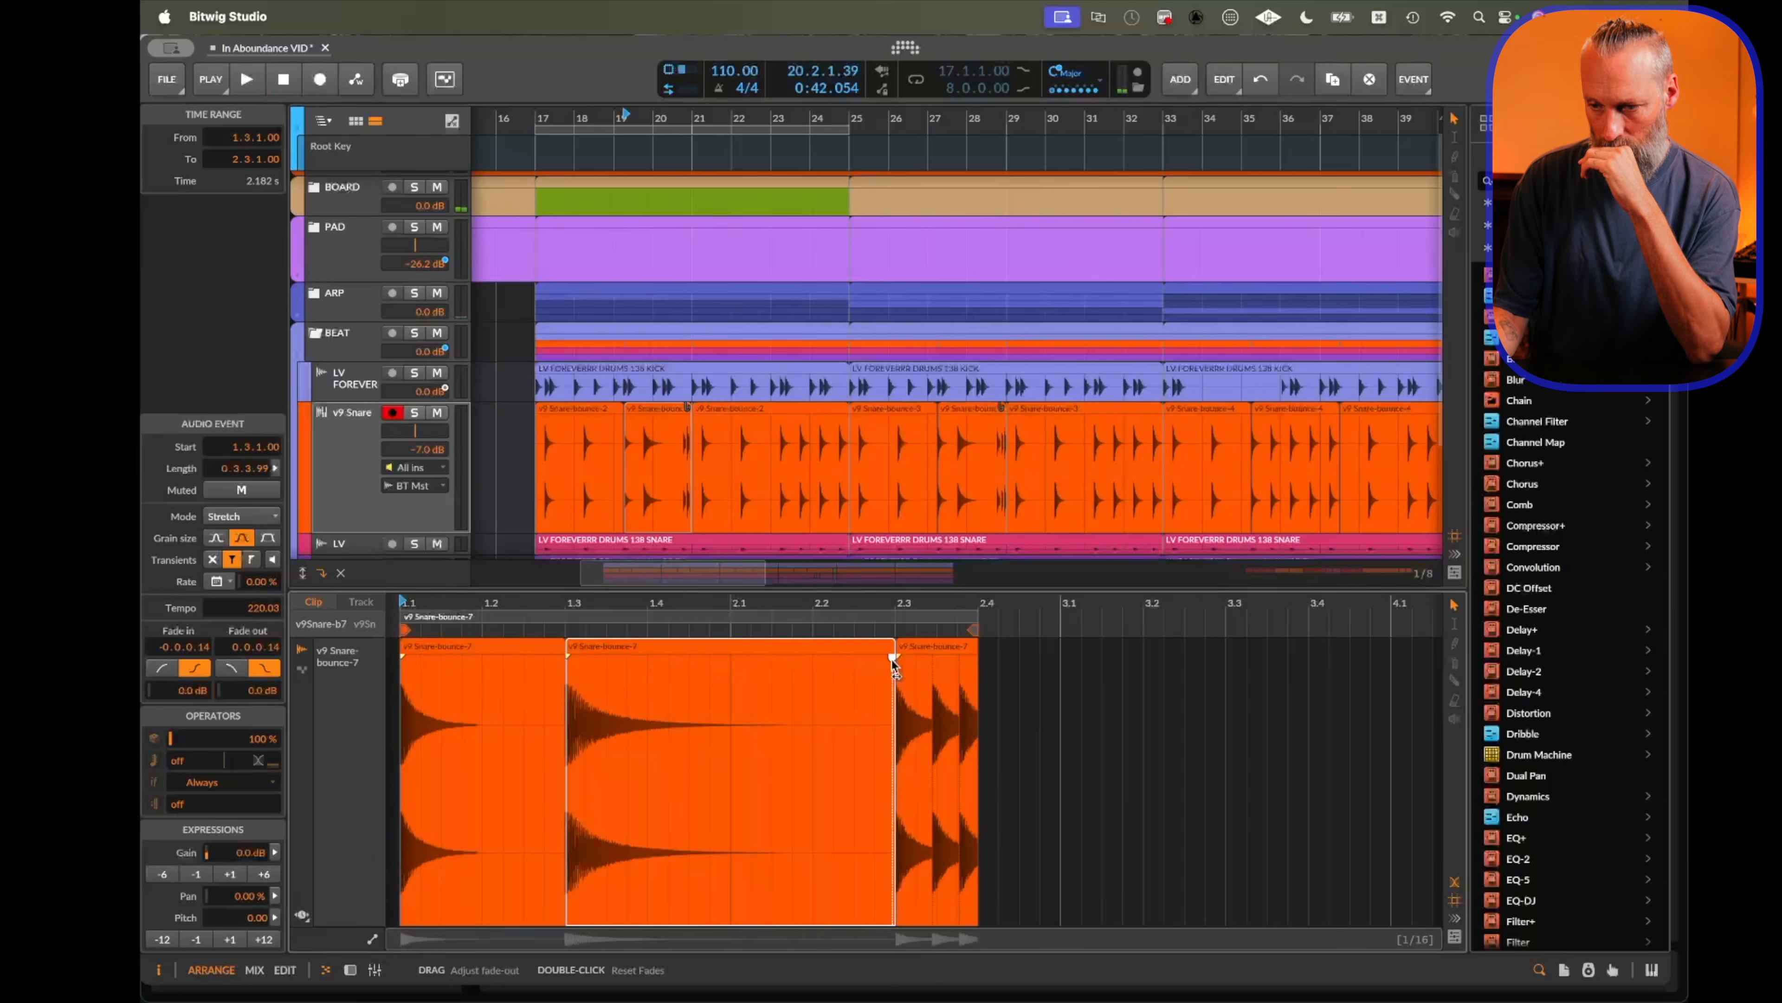
pyautogui.press('space')
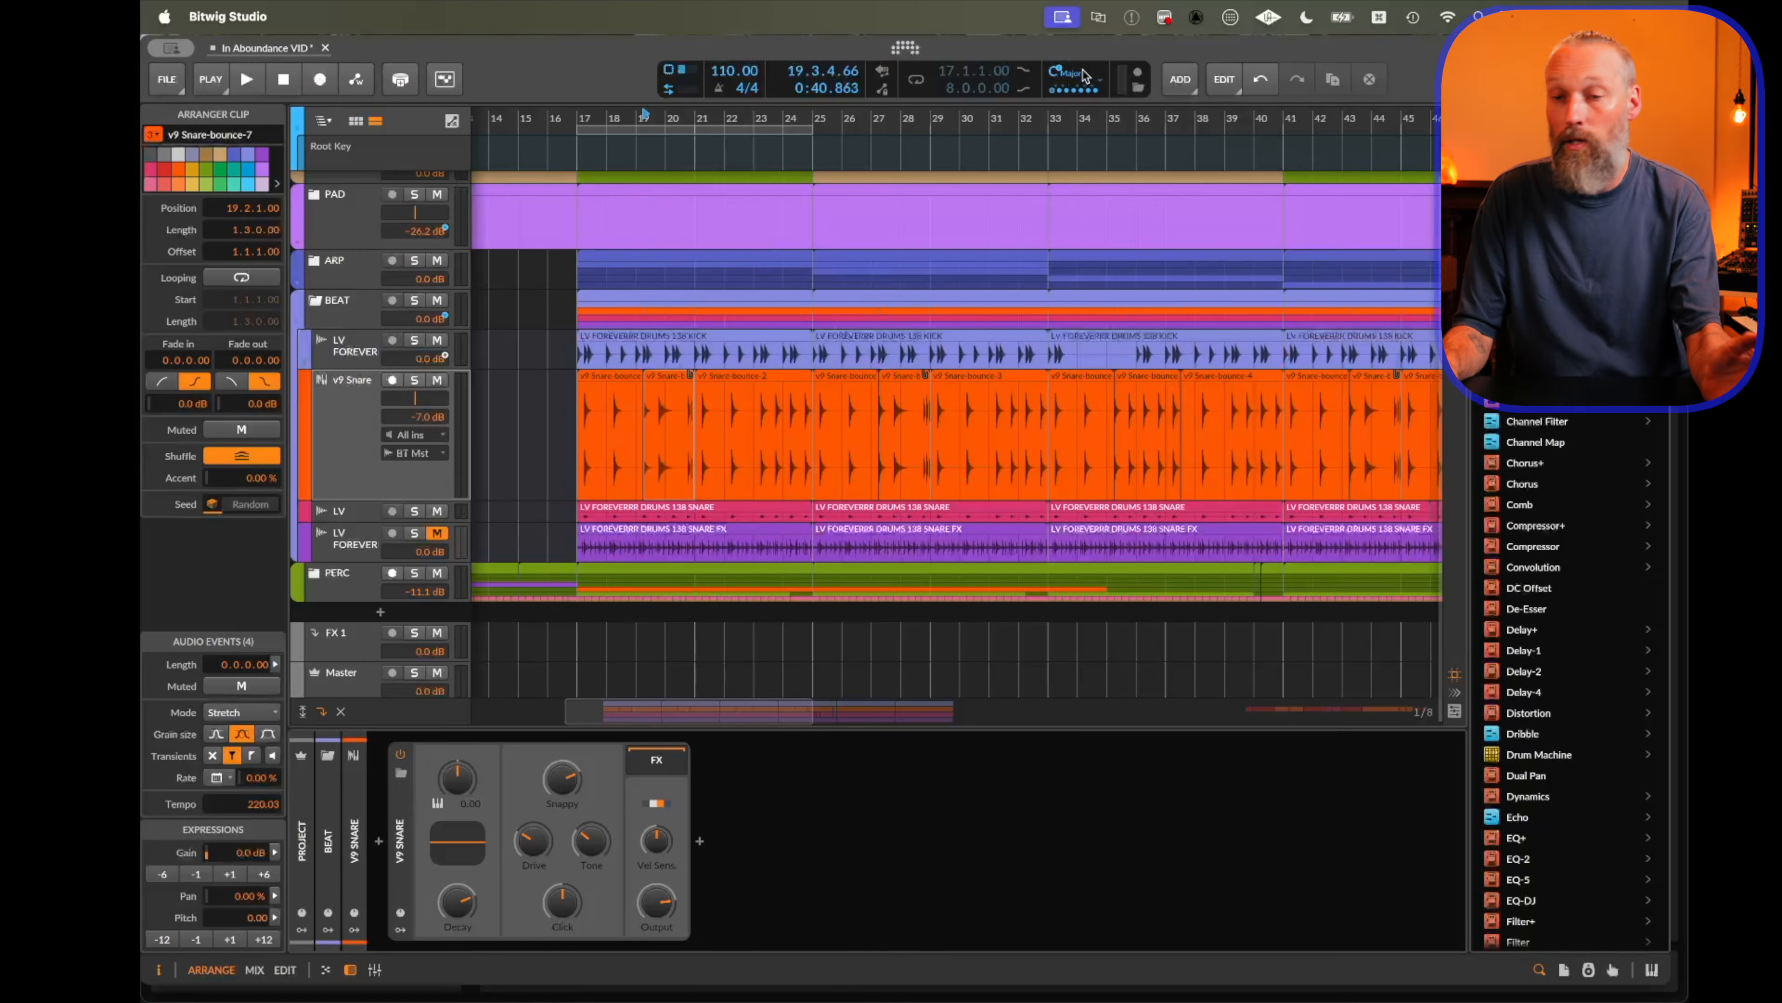
# Switch the global scale to Dorian, then Minor, and back to C Major.
pyautogui.click(1085, 73)
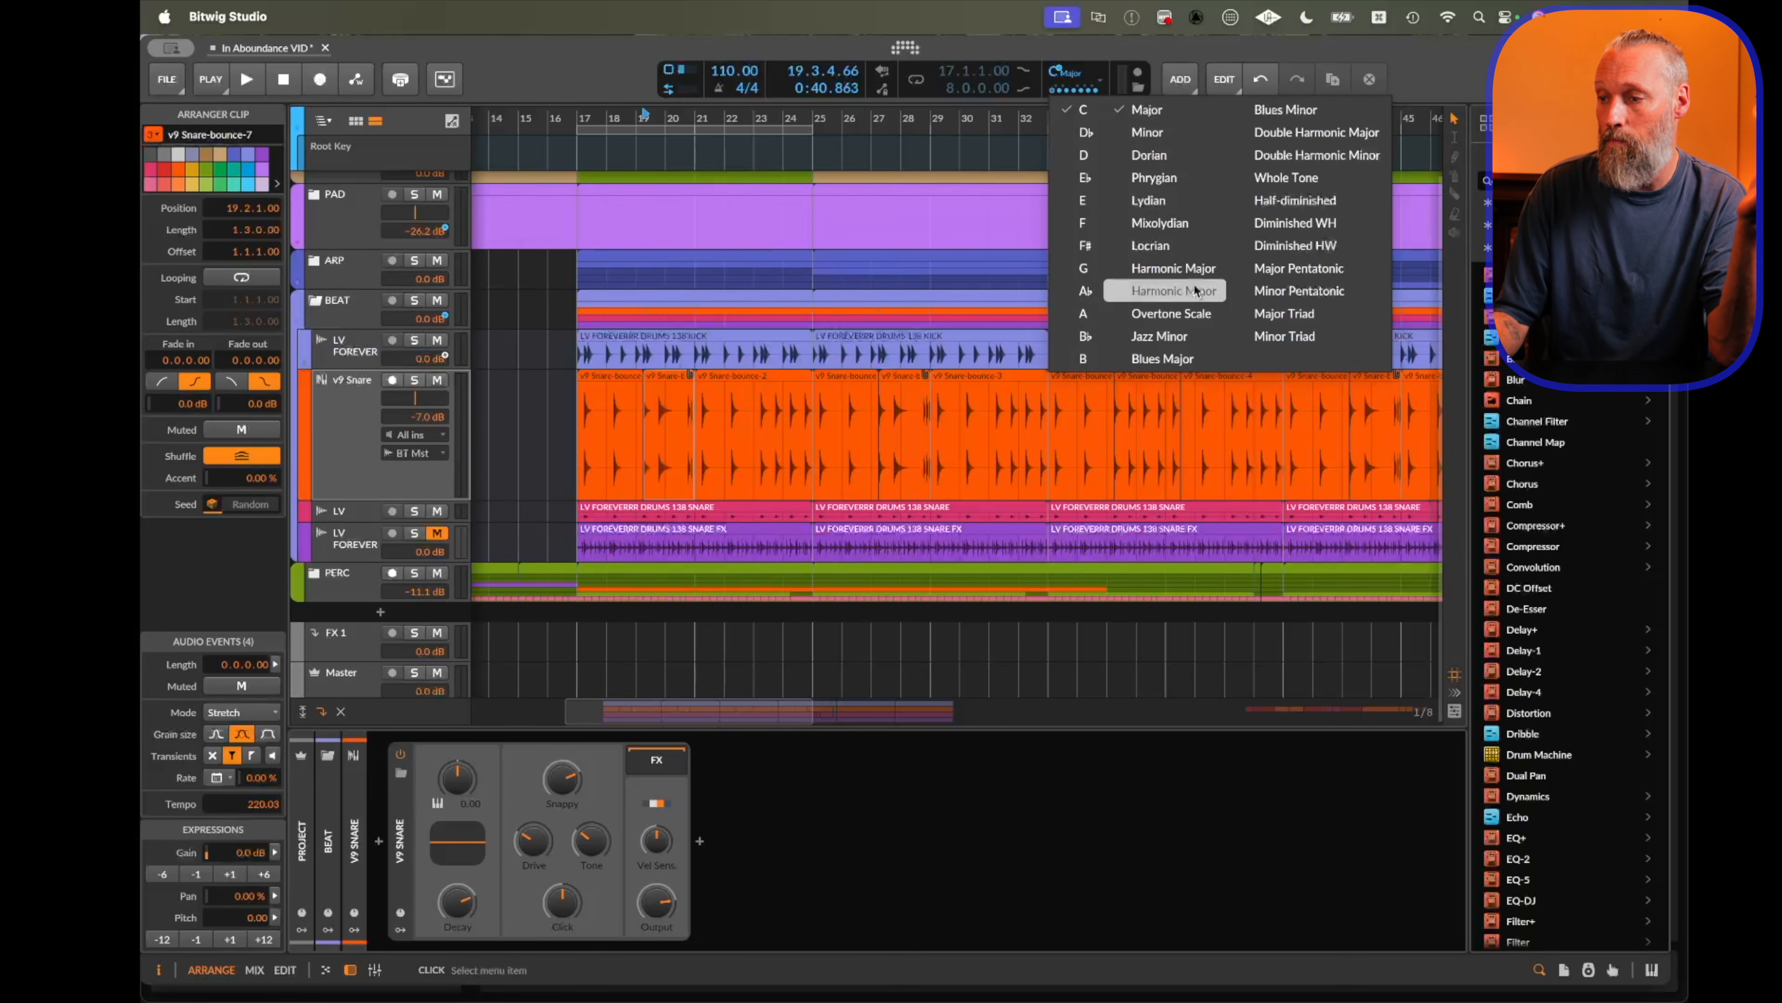
pyautogui.click(1152, 154)
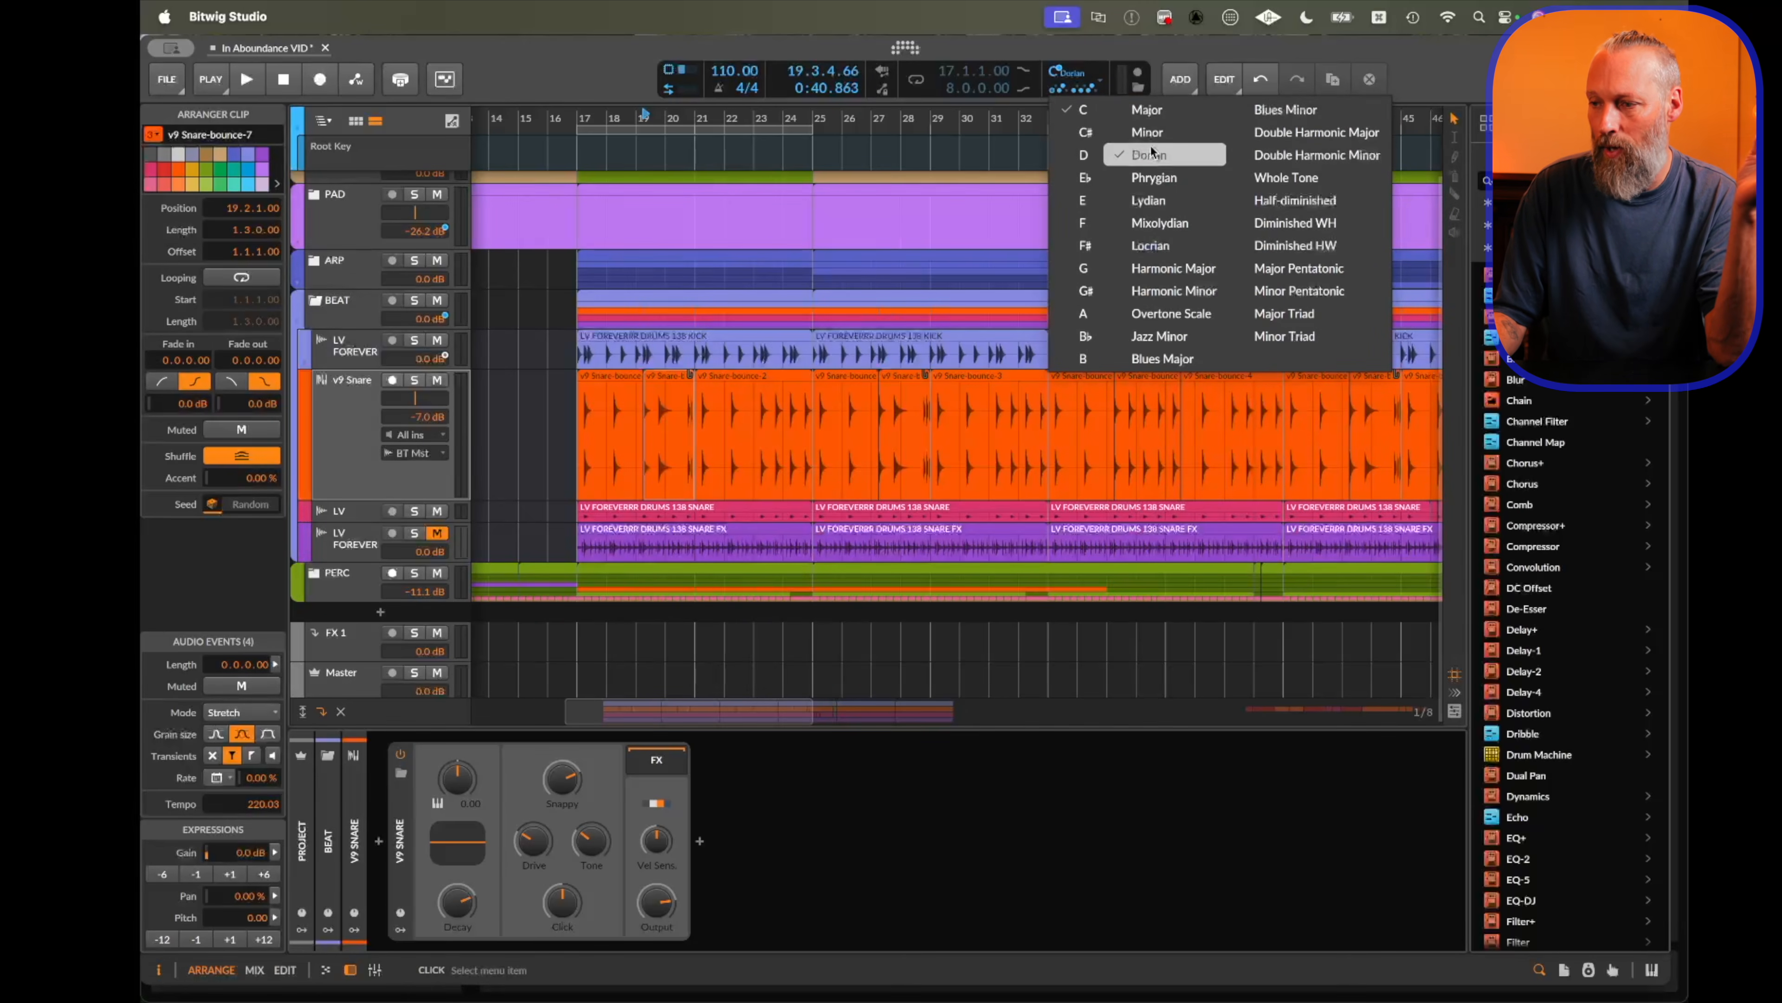
pyautogui.click(1077, 67)
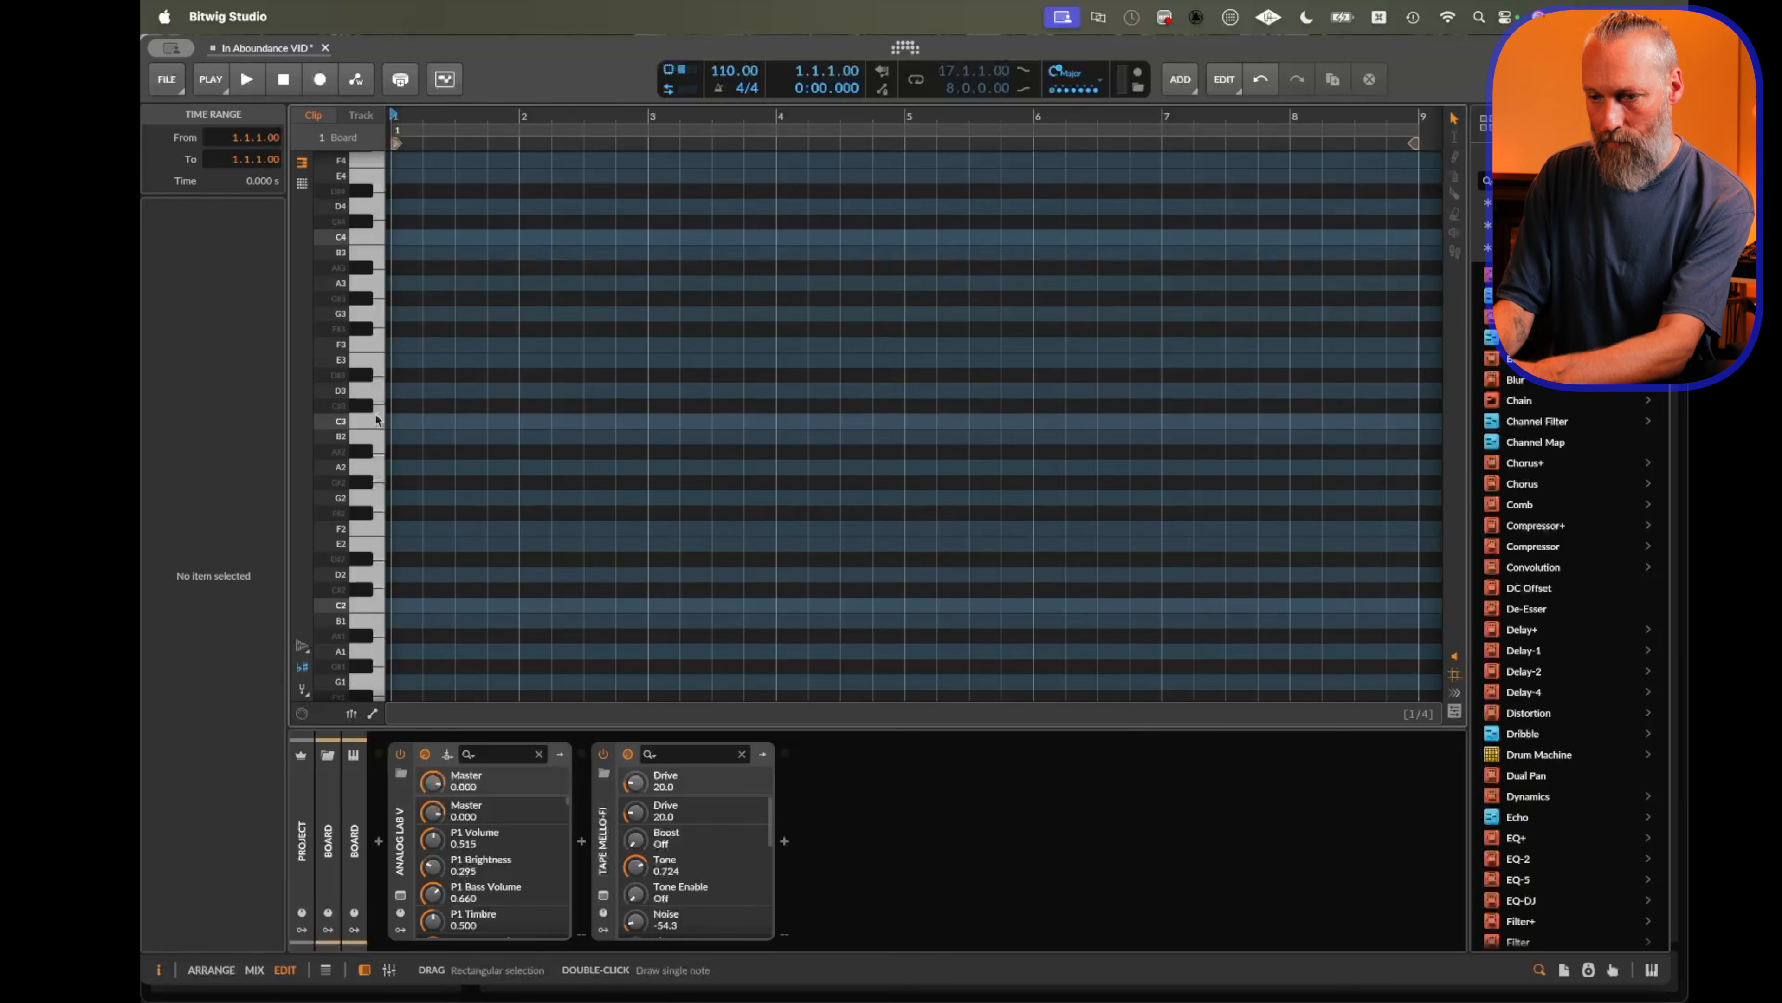
pyautogui.scroll(3, 596, 448)
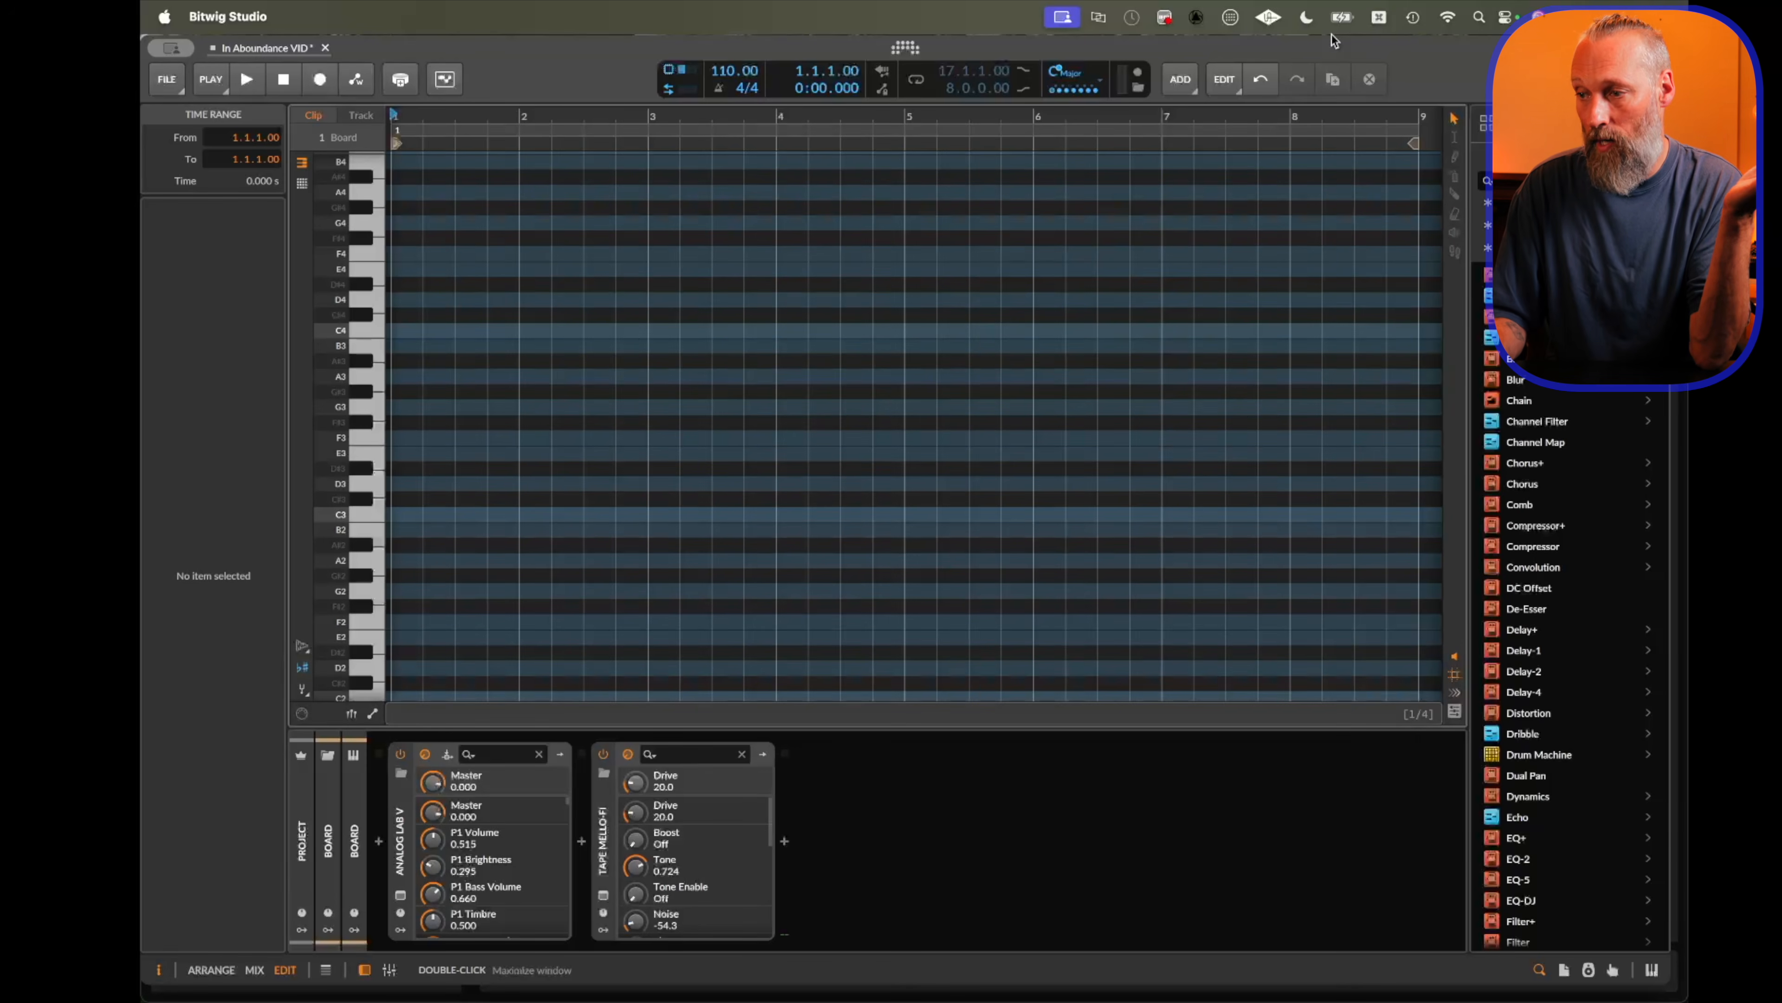
pyautogui.click(1062, 70)
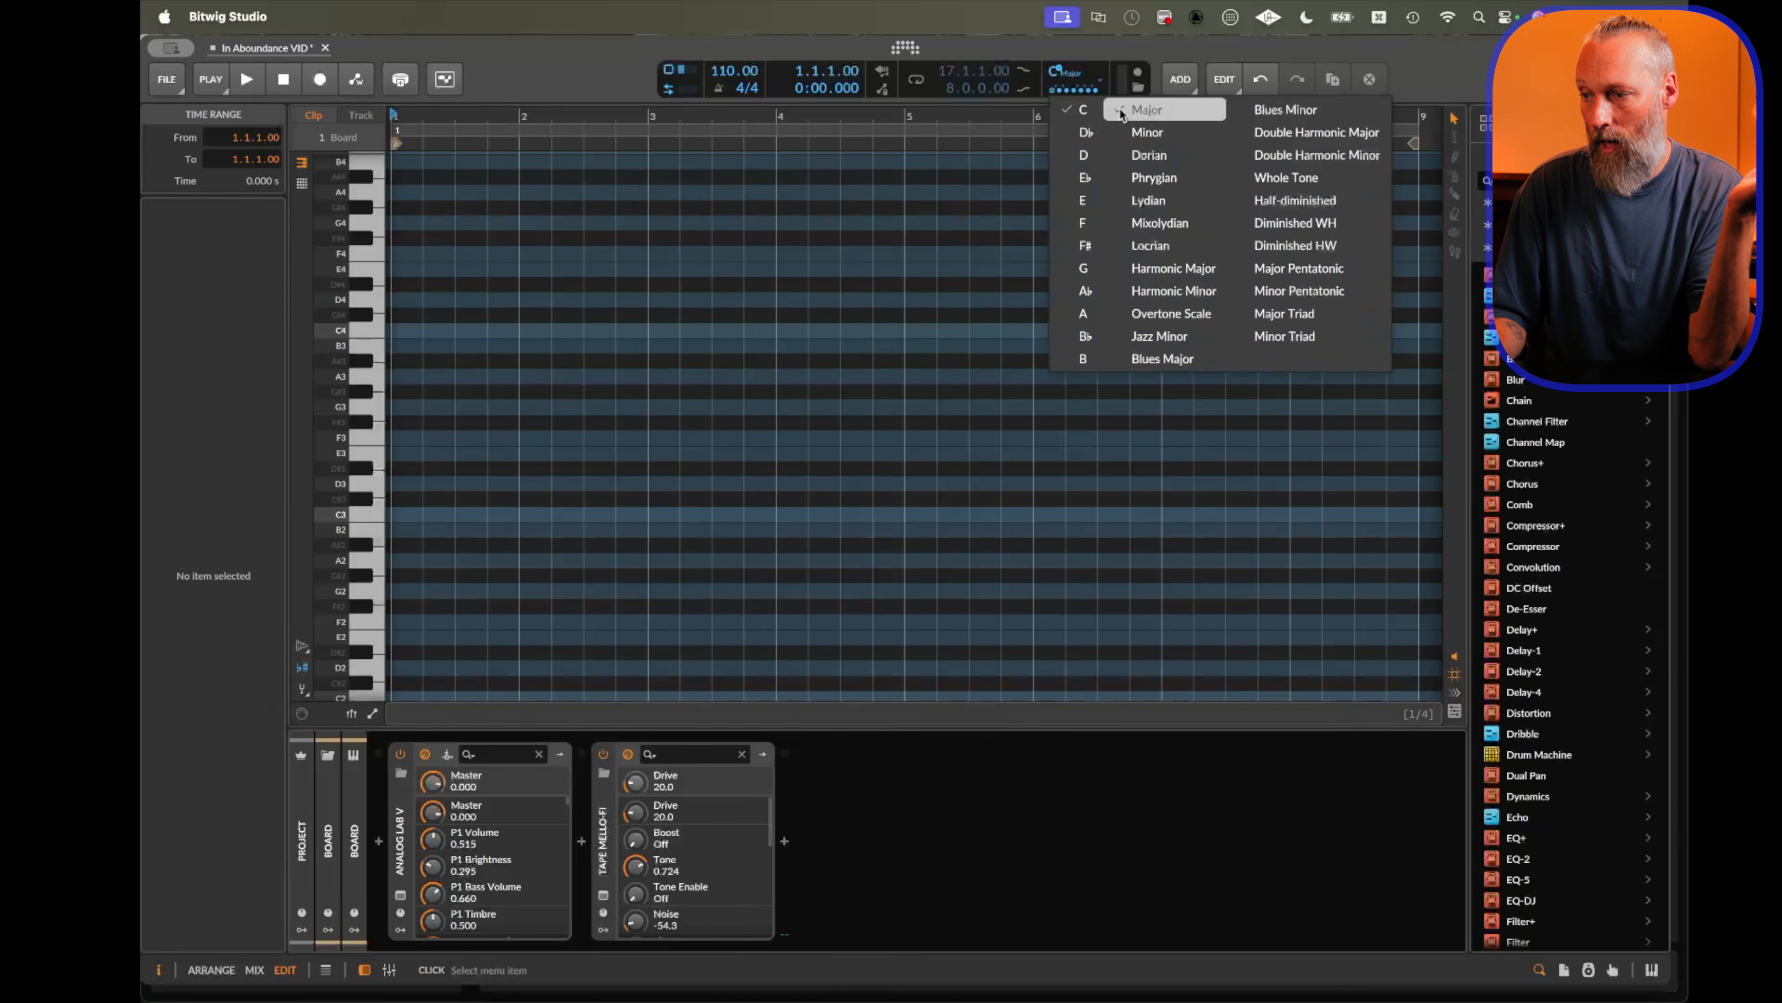
pyautogui.click(1151, 134)
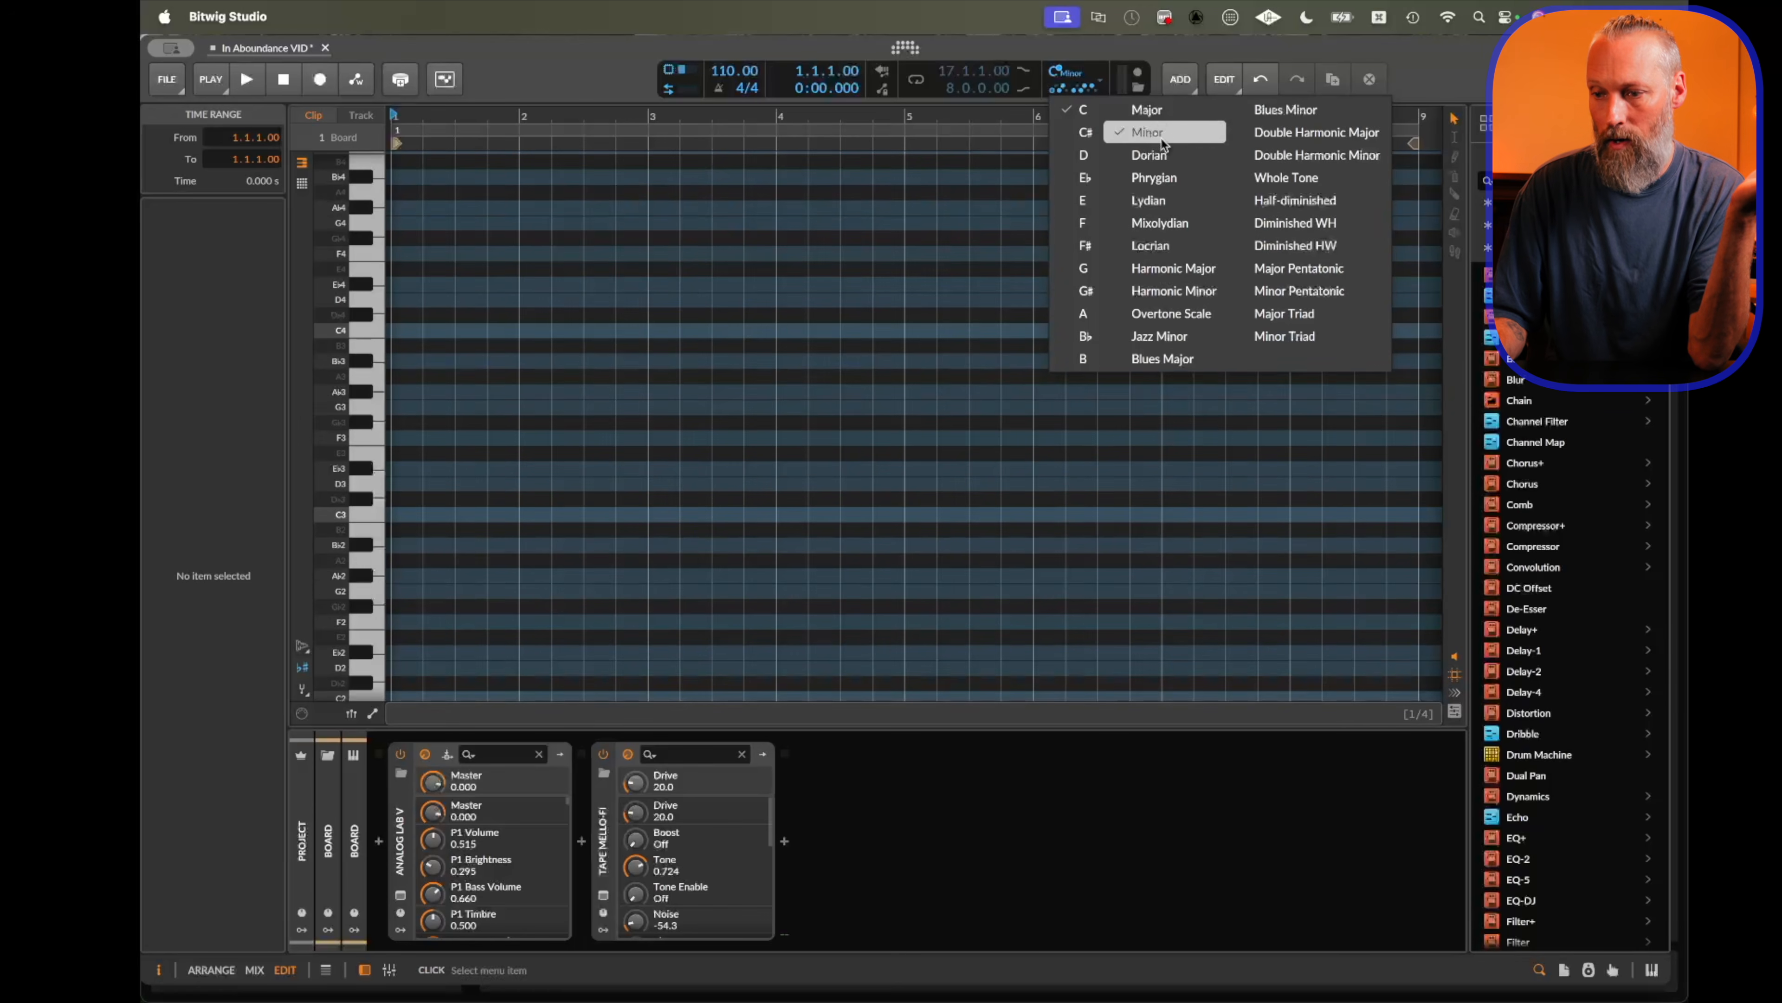
pyautogui.click(1146, 109)
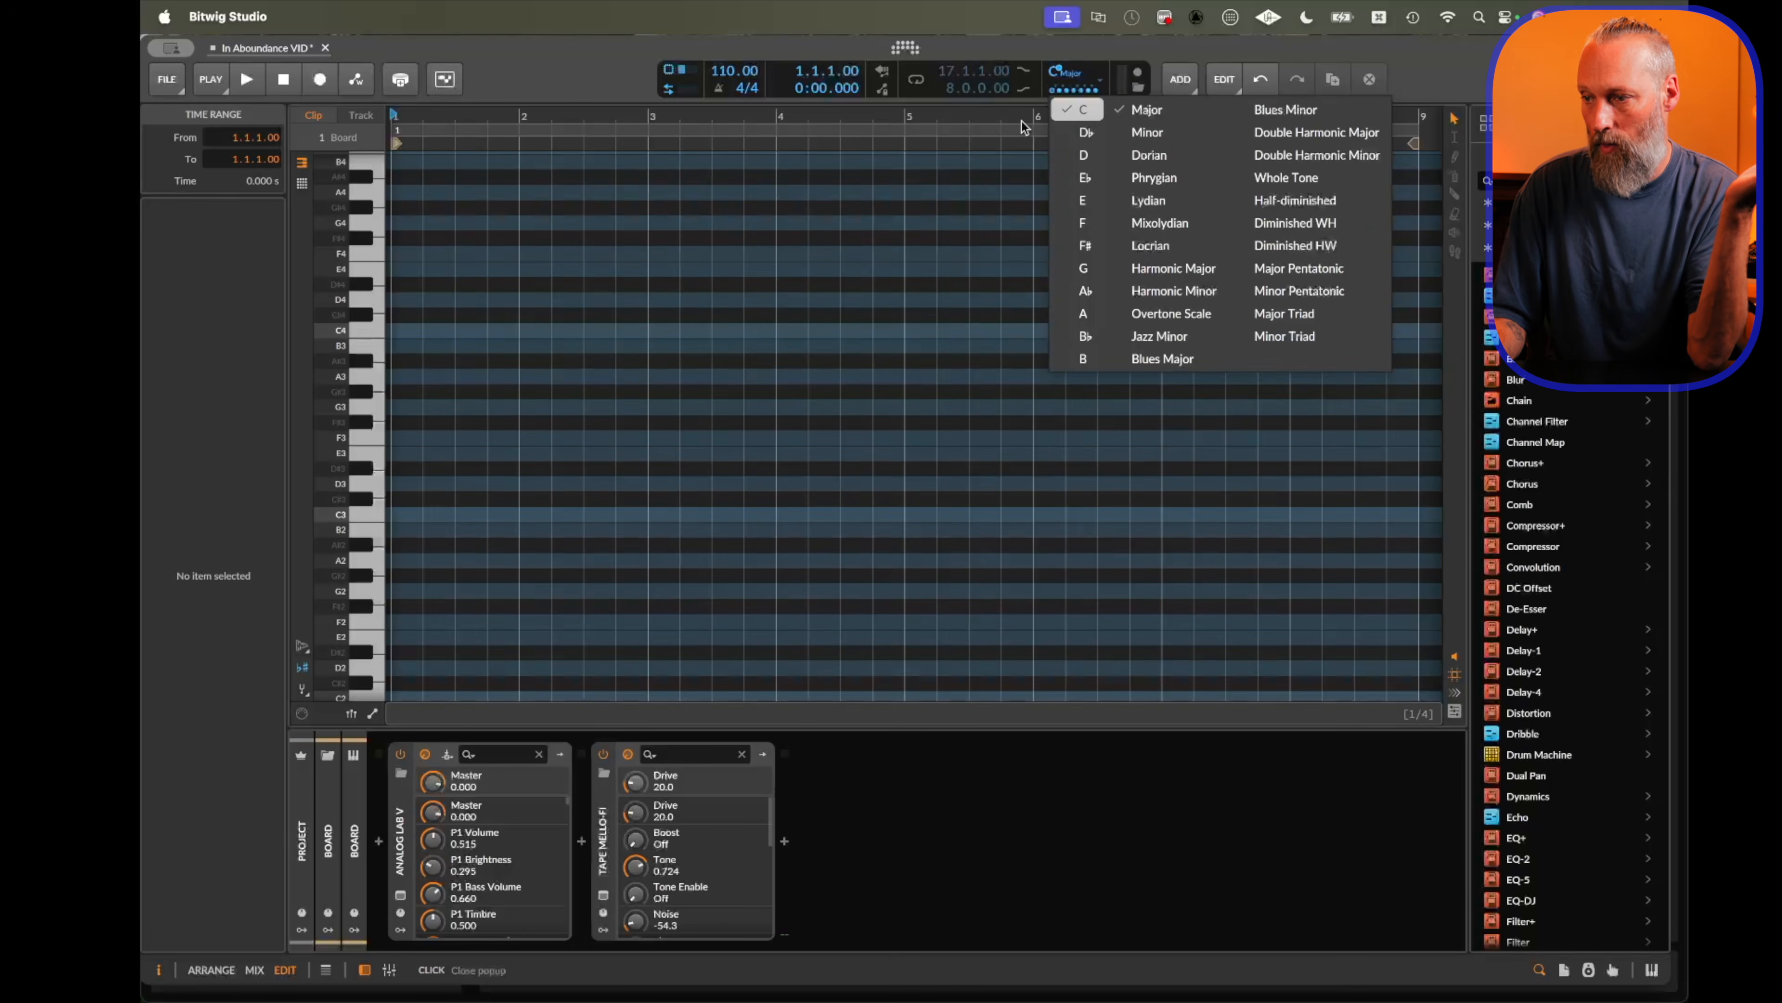
pyautogui.click(1024, 127)
# Draw runs of C3 notes and a melodic pattern with the Pen tool, undoing each attempt.
pyautogui.click(421, 519)
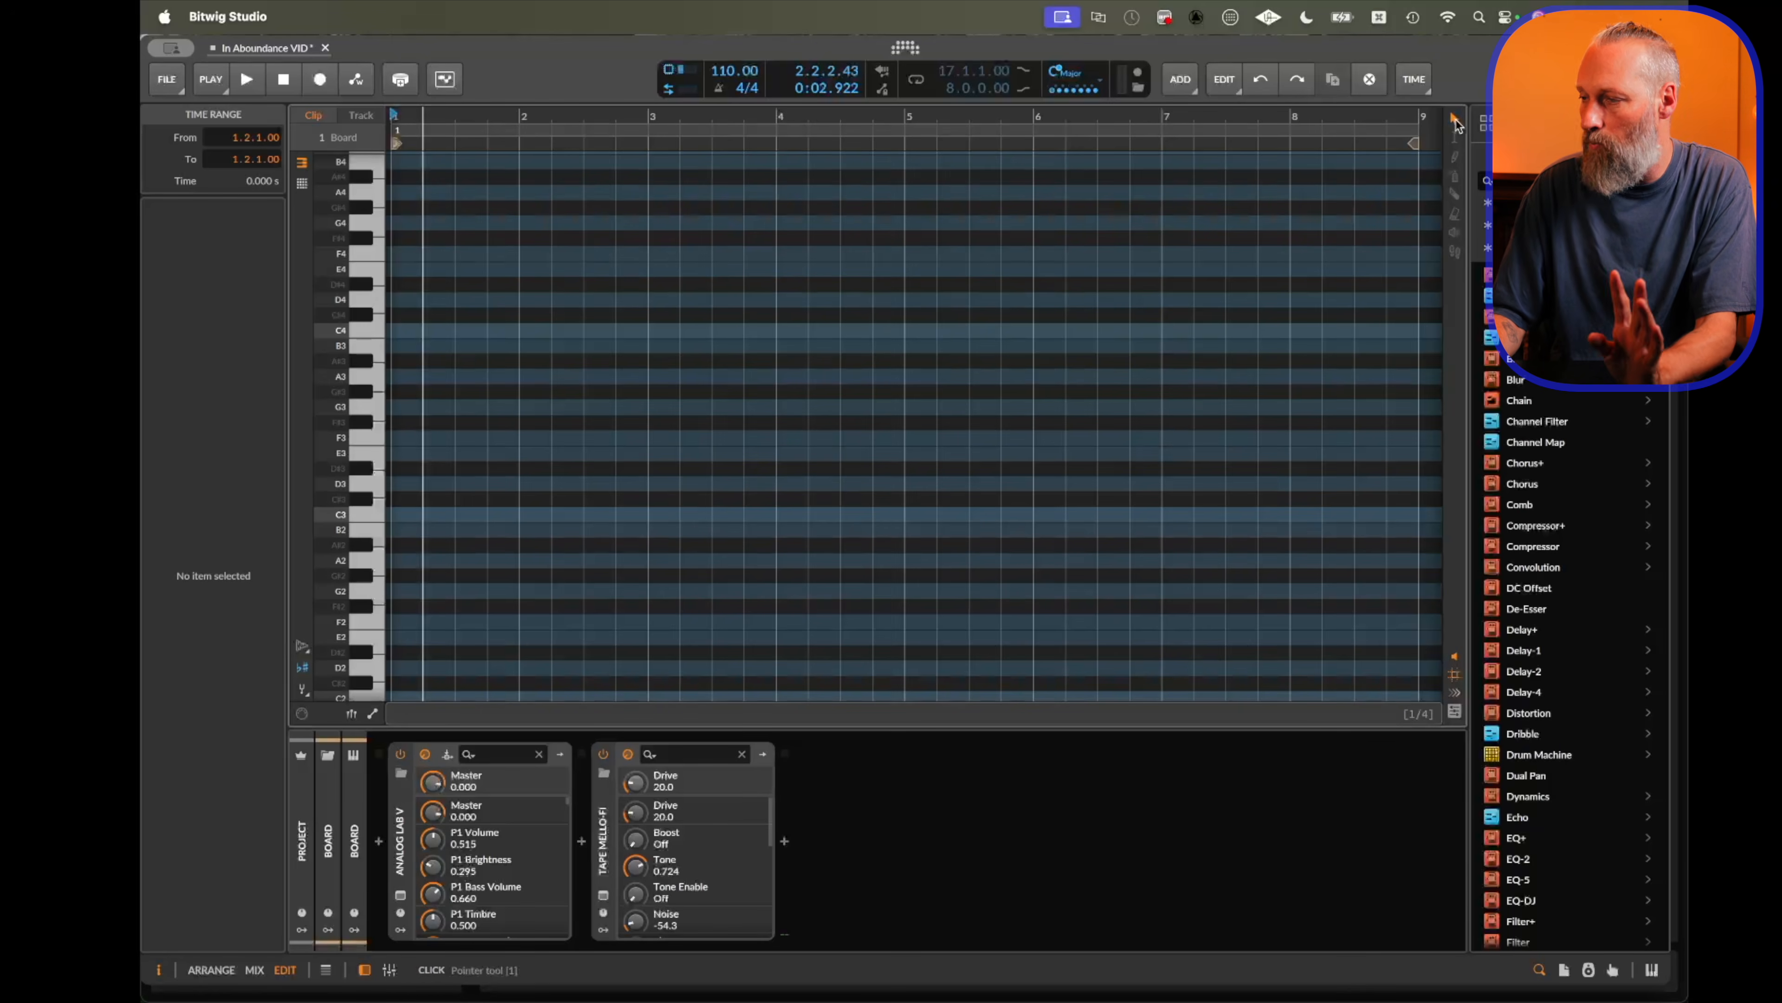
pyautogui.click(1457, 175)
pyautogui.click(438, 515)
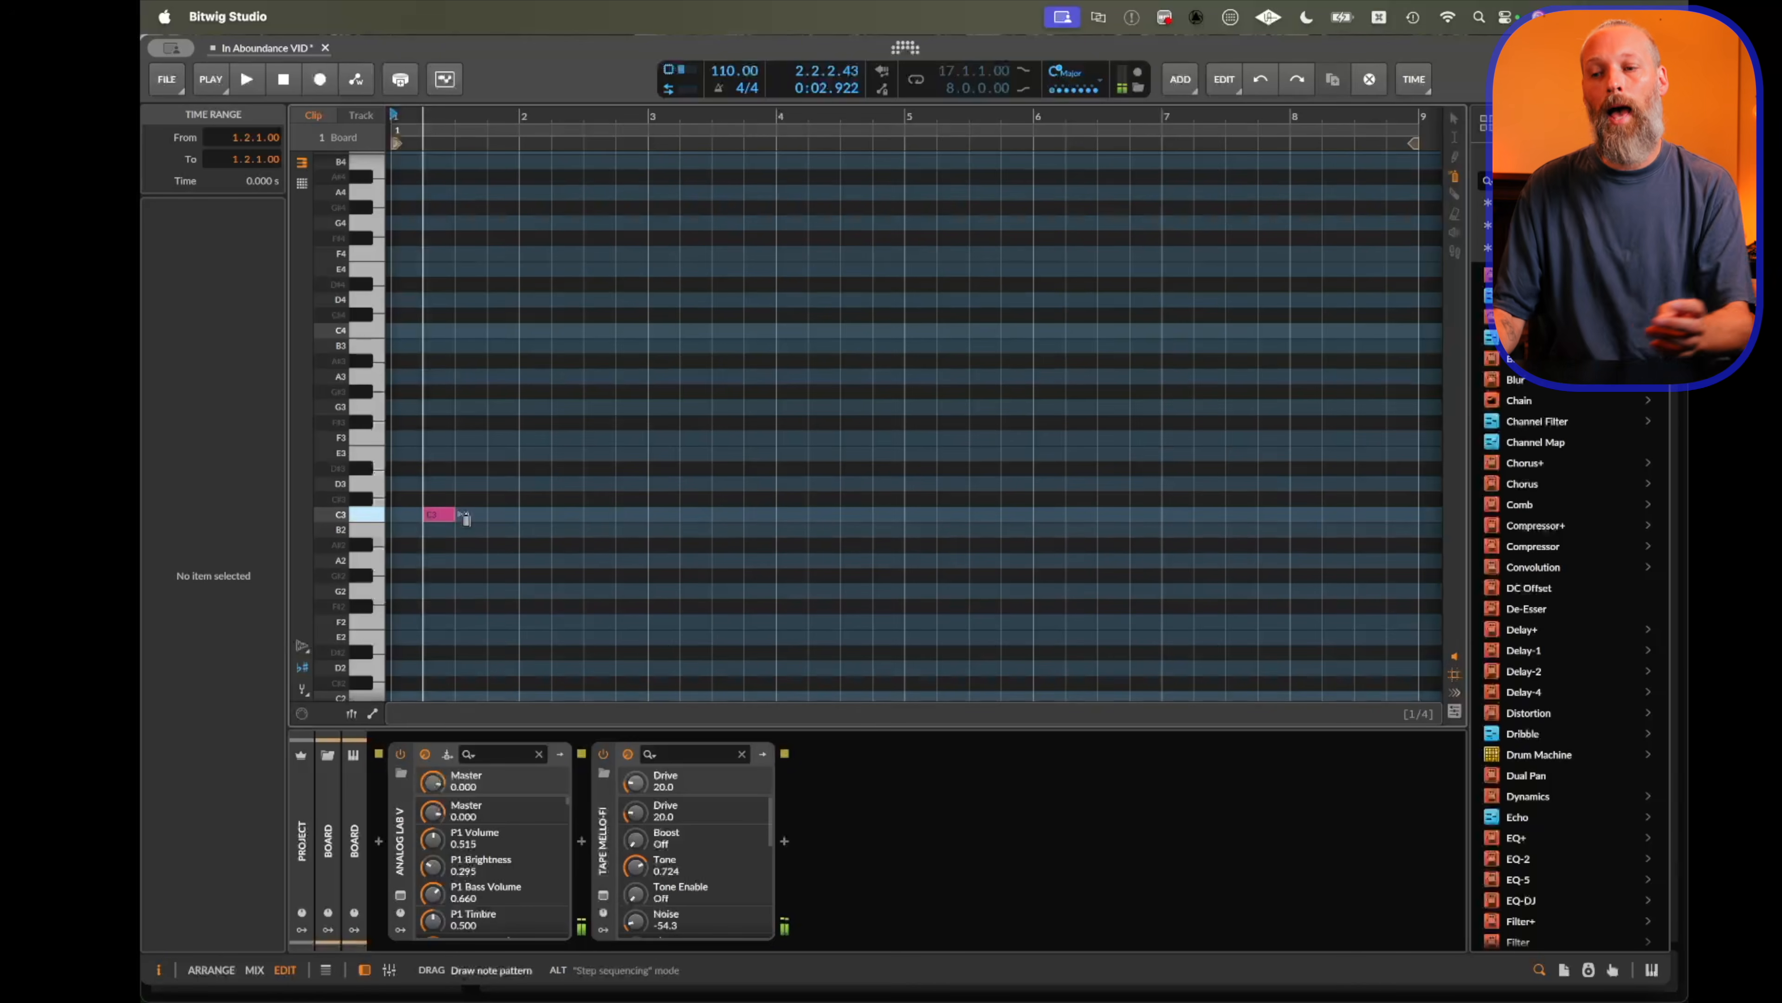
pyautogui.moveTo(442, 517); pyautogui.dragTo(745, 520)
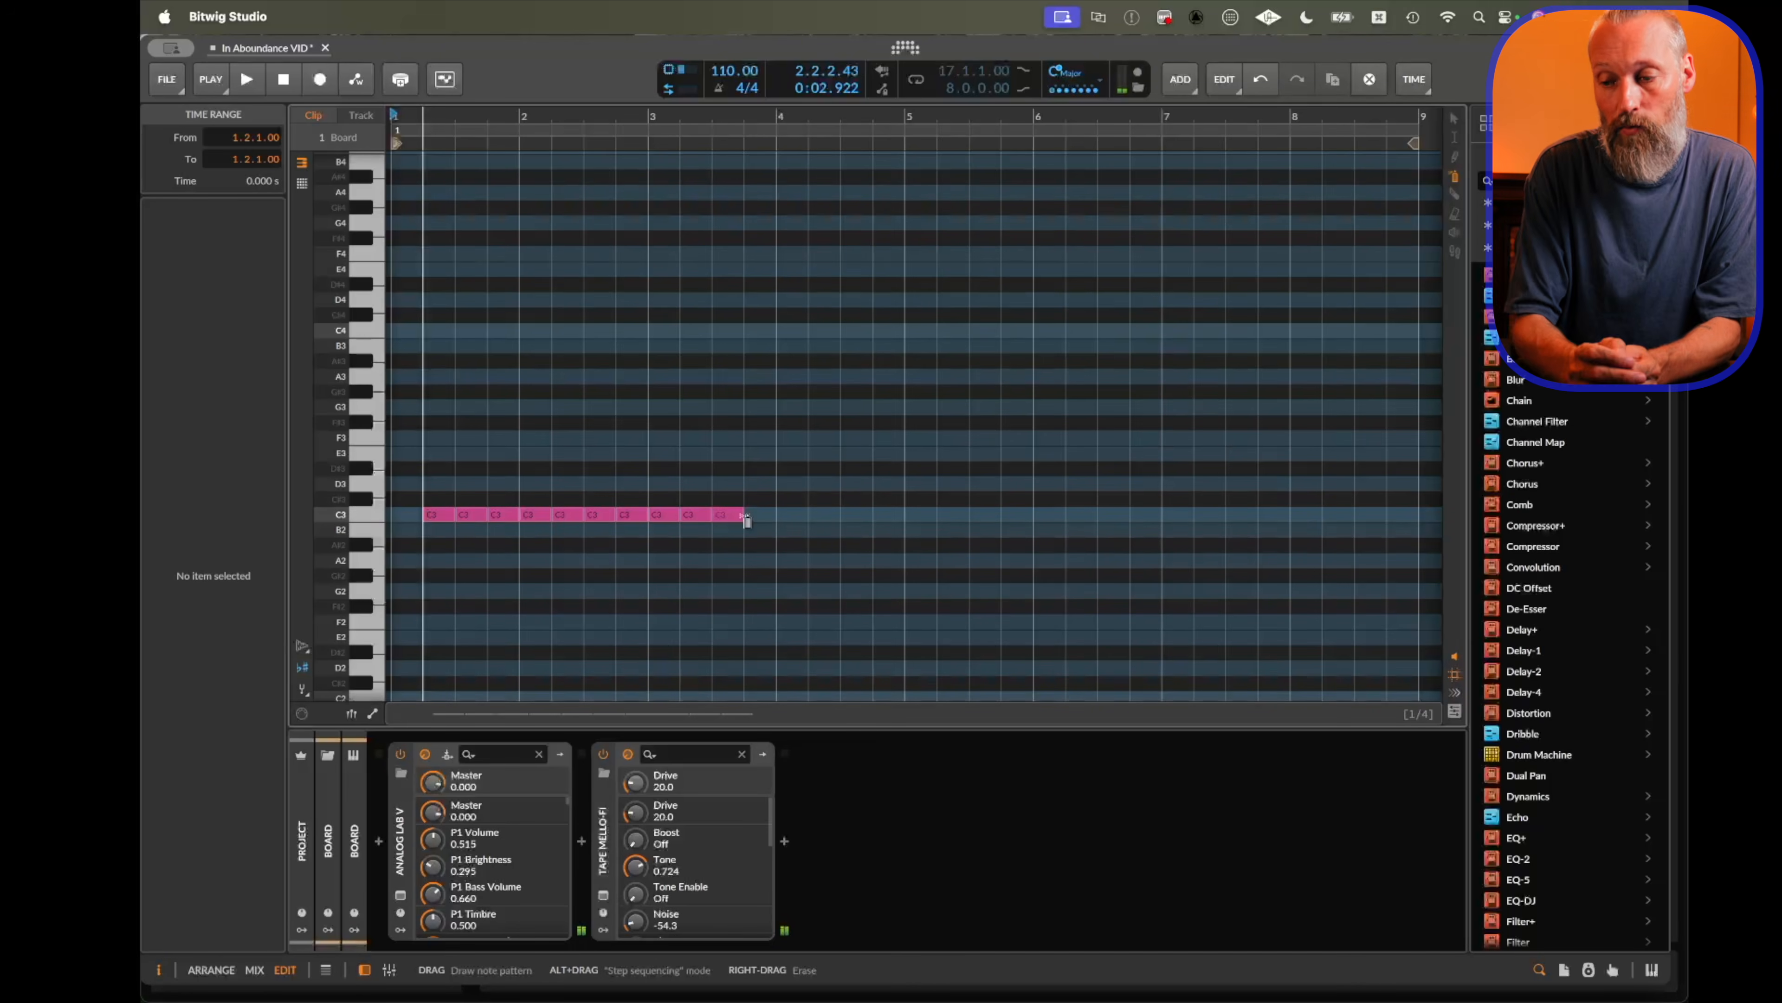
pyautogui.moveTo(779, 518); pyautogui.dragTo(1136, 516)
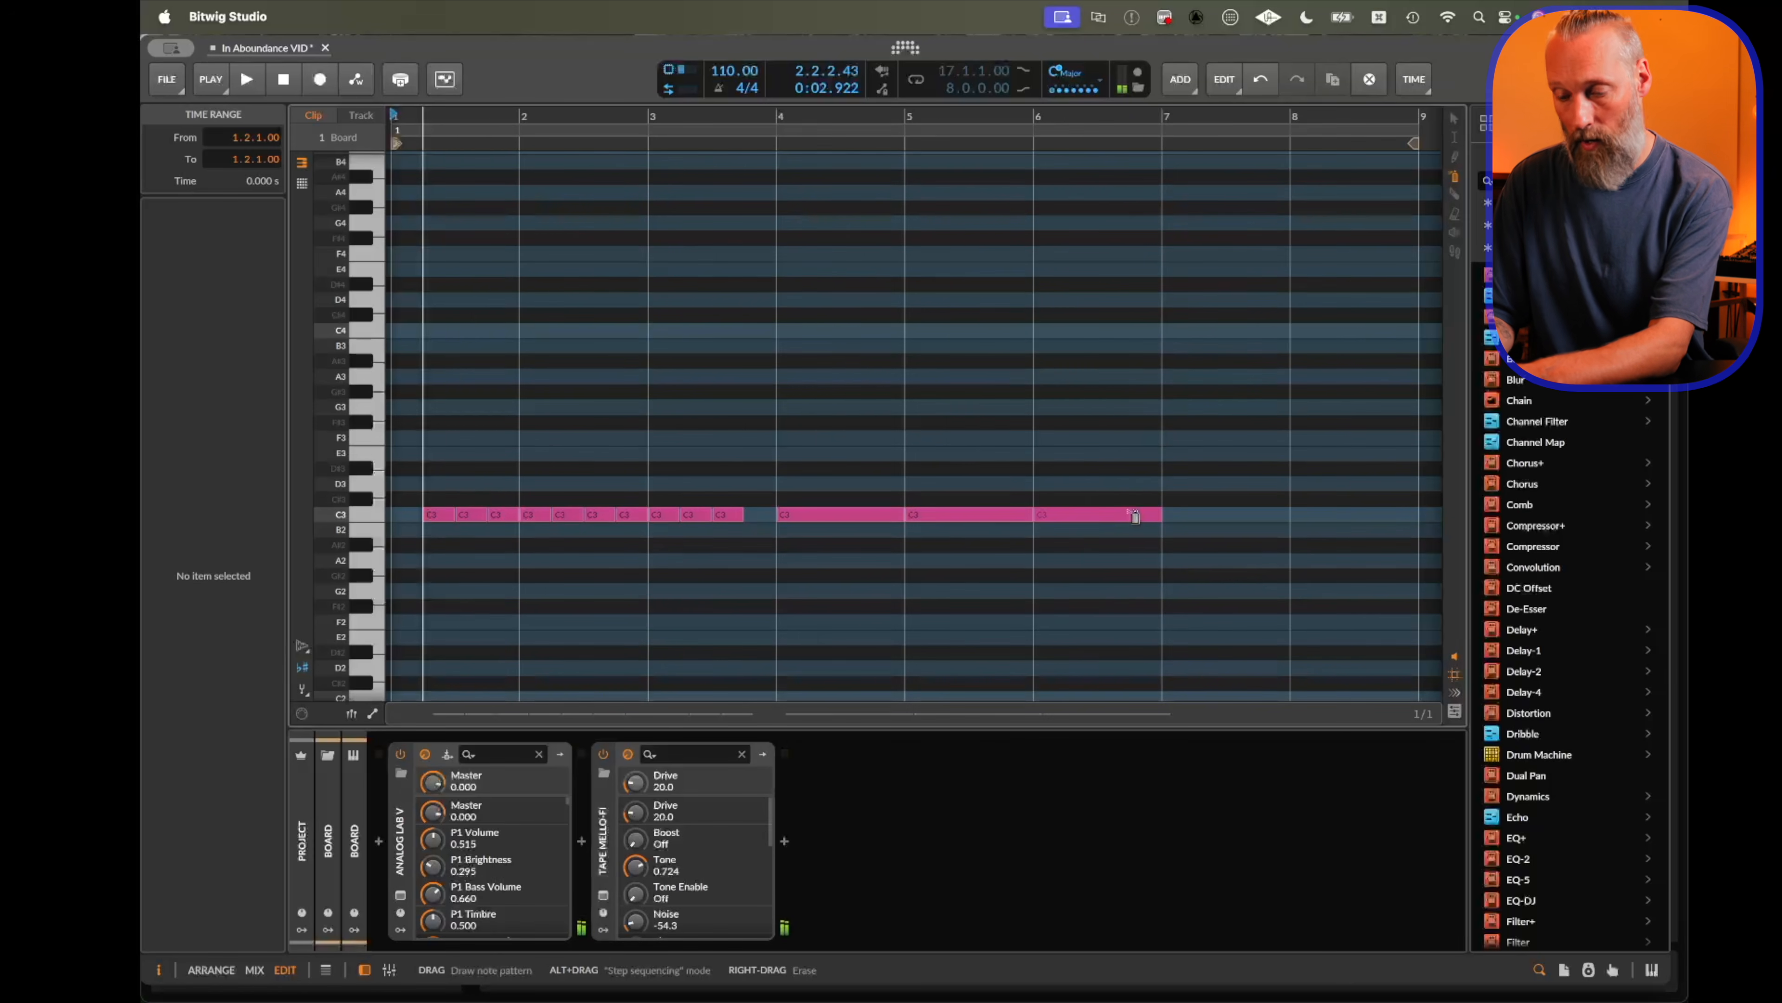
pyautogui.press('super+z')
pyautogui.press('super+z')
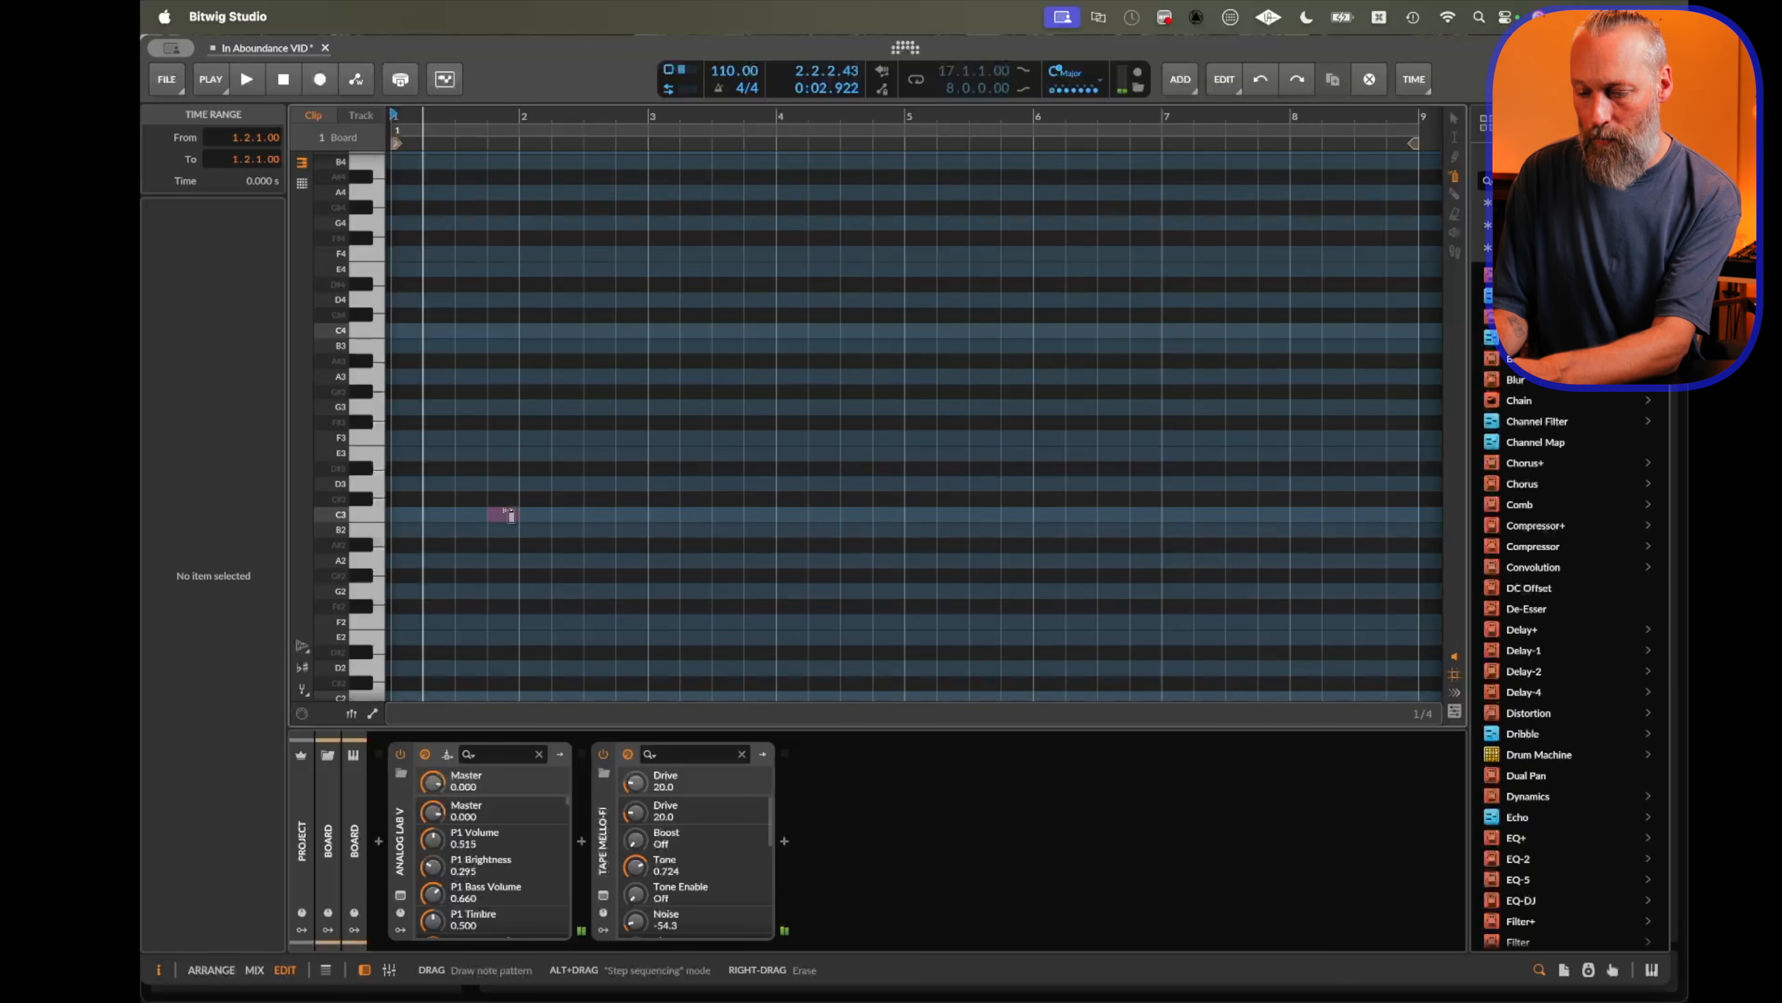
pyautogui.moveTo(511, 516)
pyautogui.mouseDown()
pyautogui.moveTo(677, 454)
pyautogui.moveTo(778, 453)
pyautogui.moveTo(975, 344)
pyautogui.moveTo(1070, 483)
pyautogui.moveTo(1207, 436)
pyautogui.mouseUp()
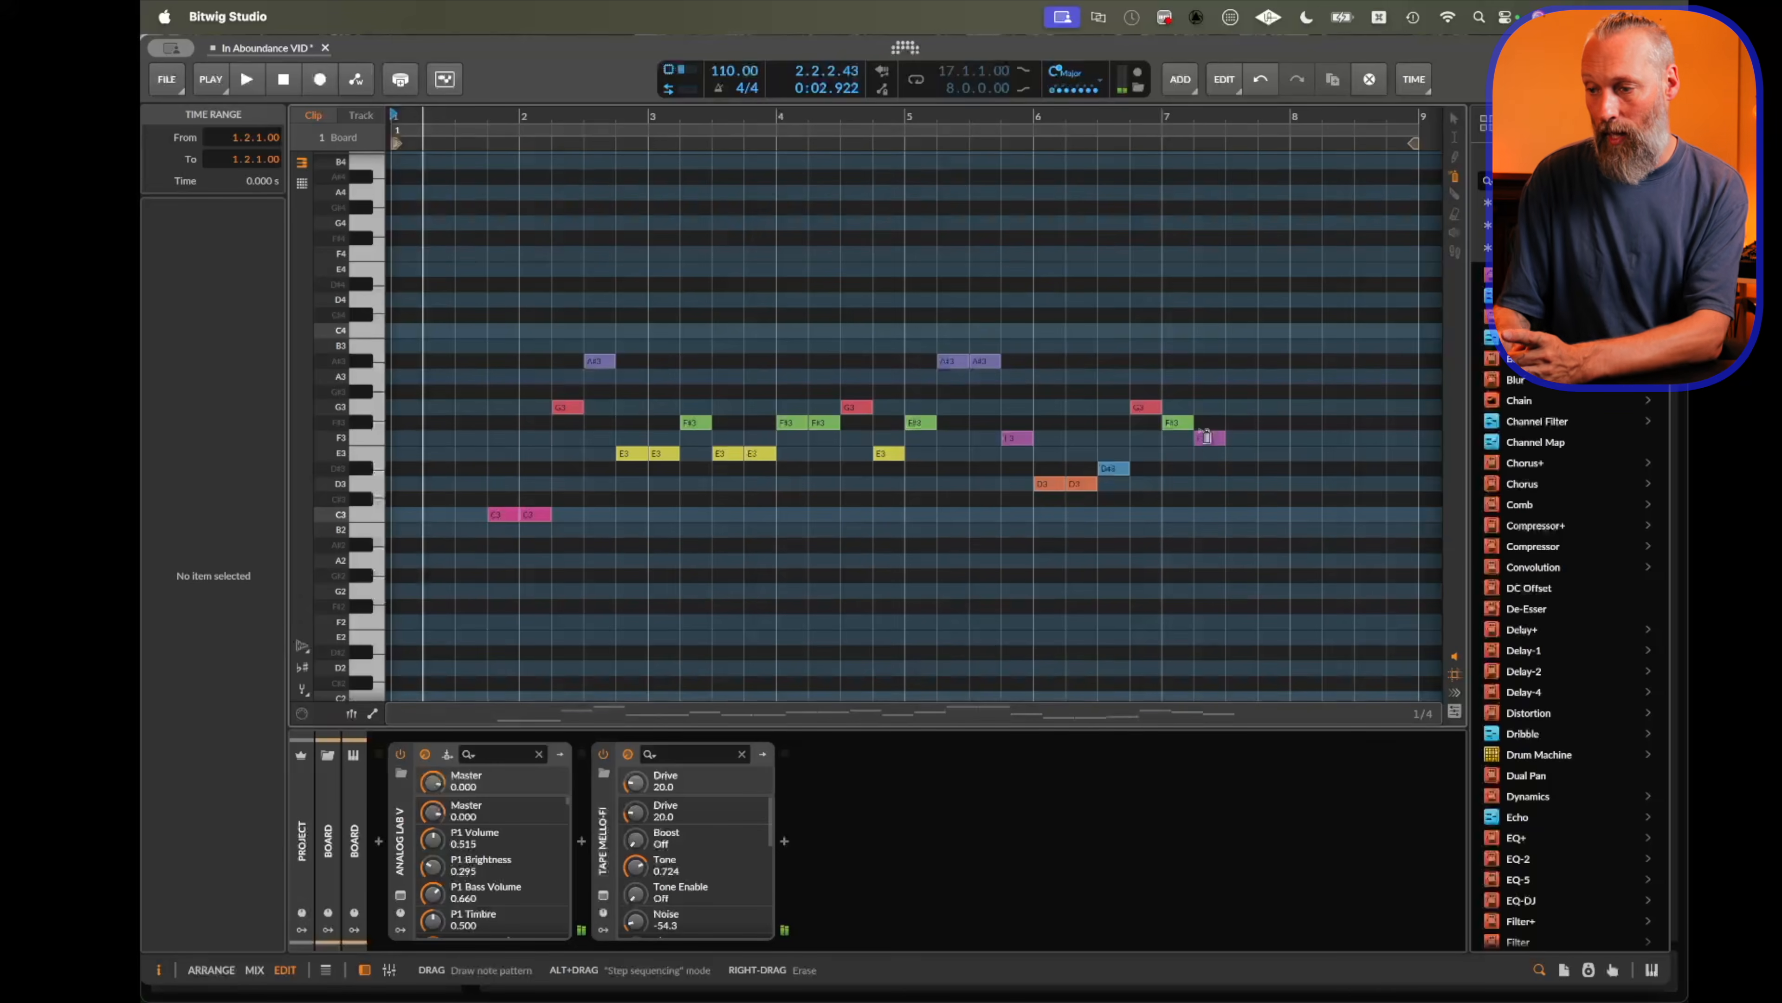
pyautogui.press('super+z')
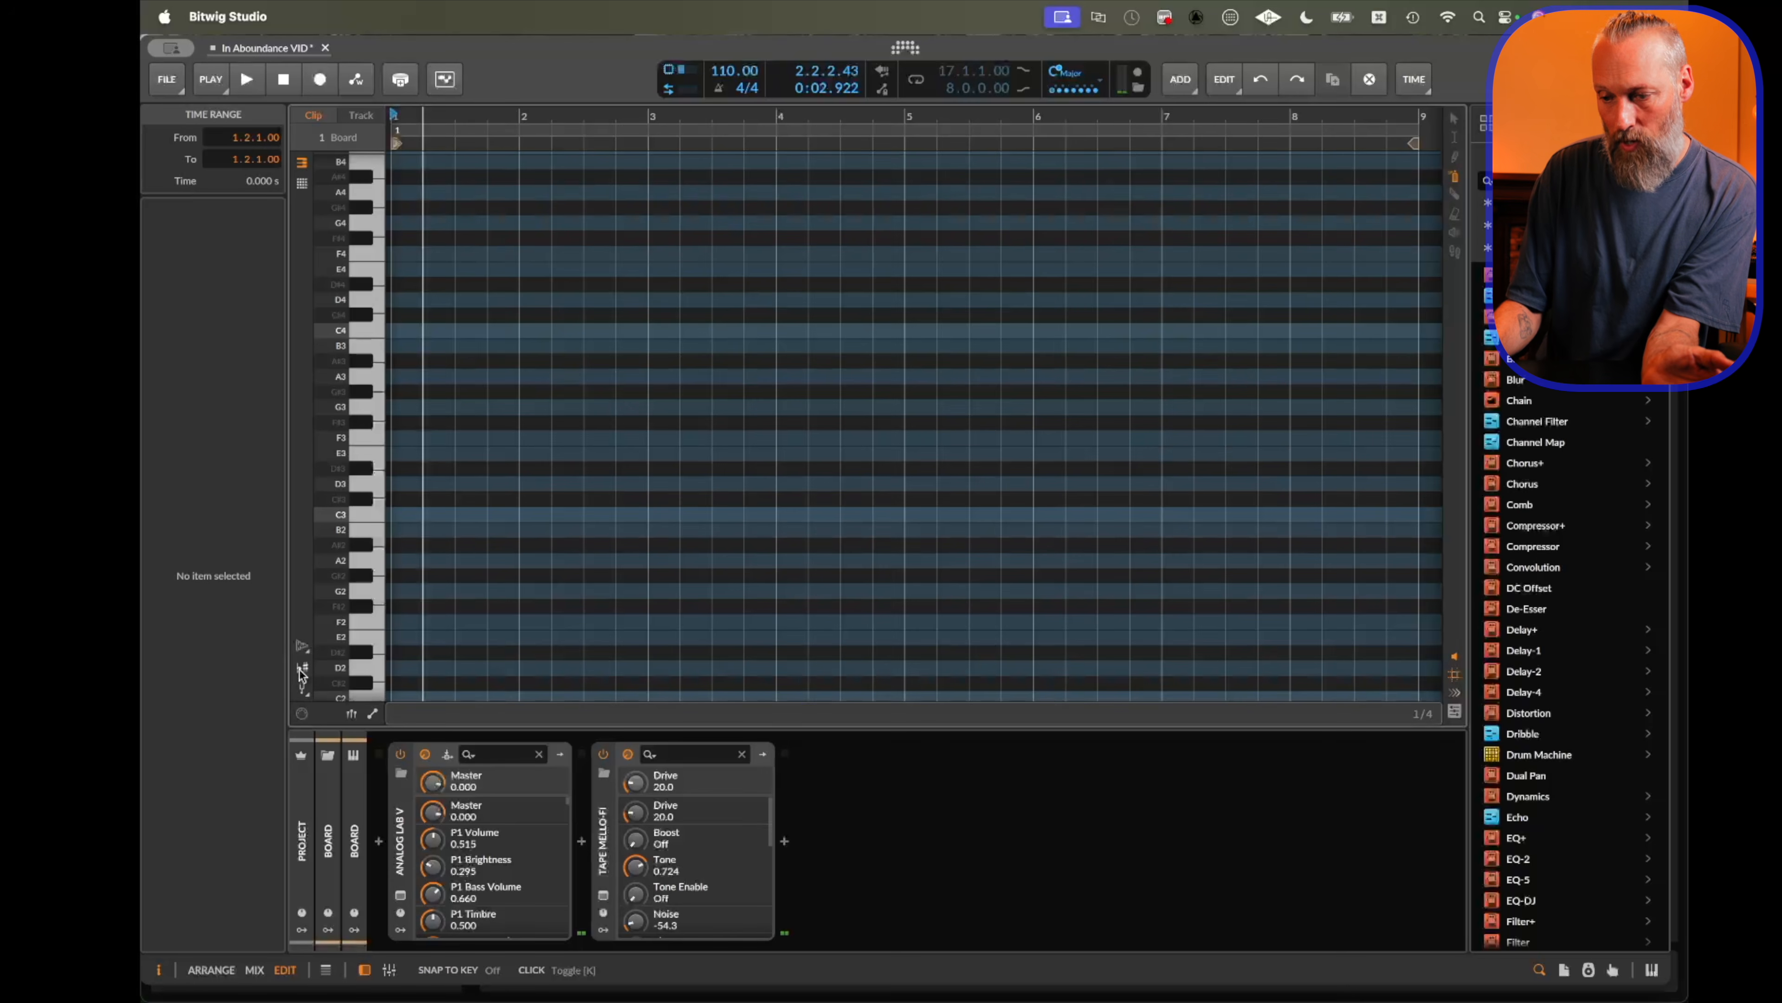
# Enable snap to key and draw a melodic note pattern across bars 3 to 8 of the clip.
pyautogui.click(302, 668)
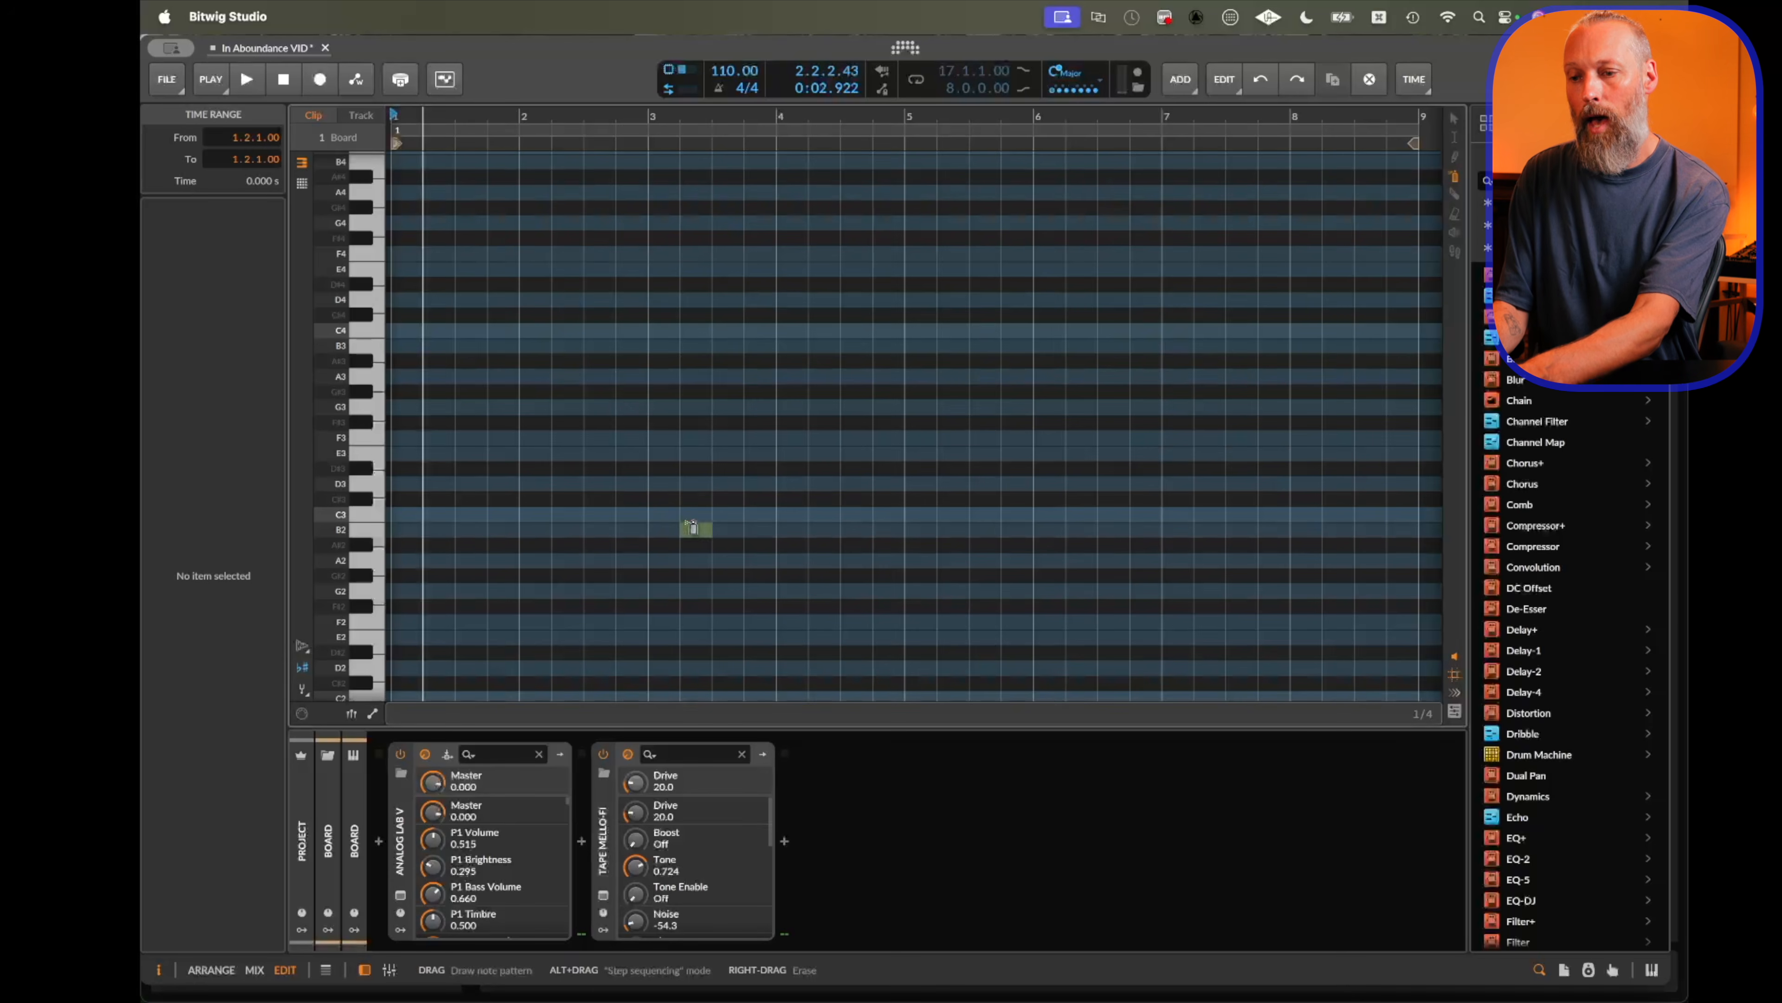
pyautogui.moveTo(672, 523)
pyautogui.mouseDown()
pyautogui.moveTo(857, 617)
pyautogui.moveTo(1063, 467)
pyautogui.moveTo(1231, 438)
pyautogui.mouseUp()
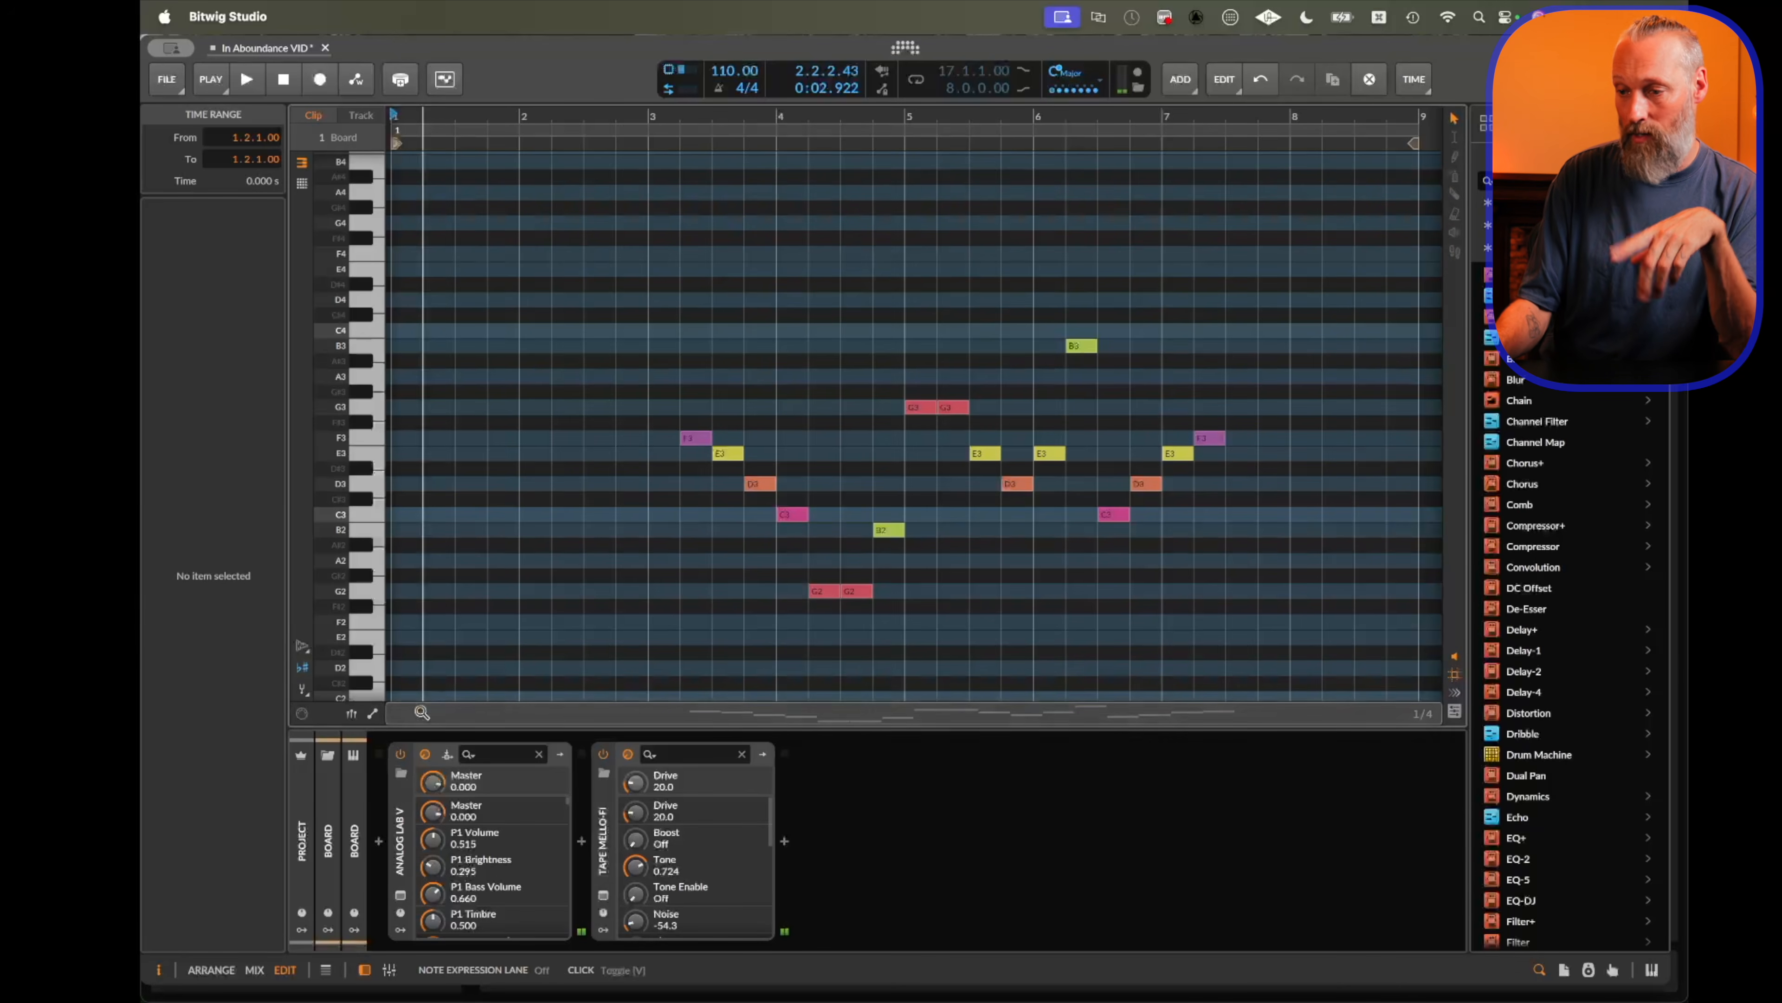
# Transpose the D3 note down two steps and back up again.
pyautogui.click(760, 486)
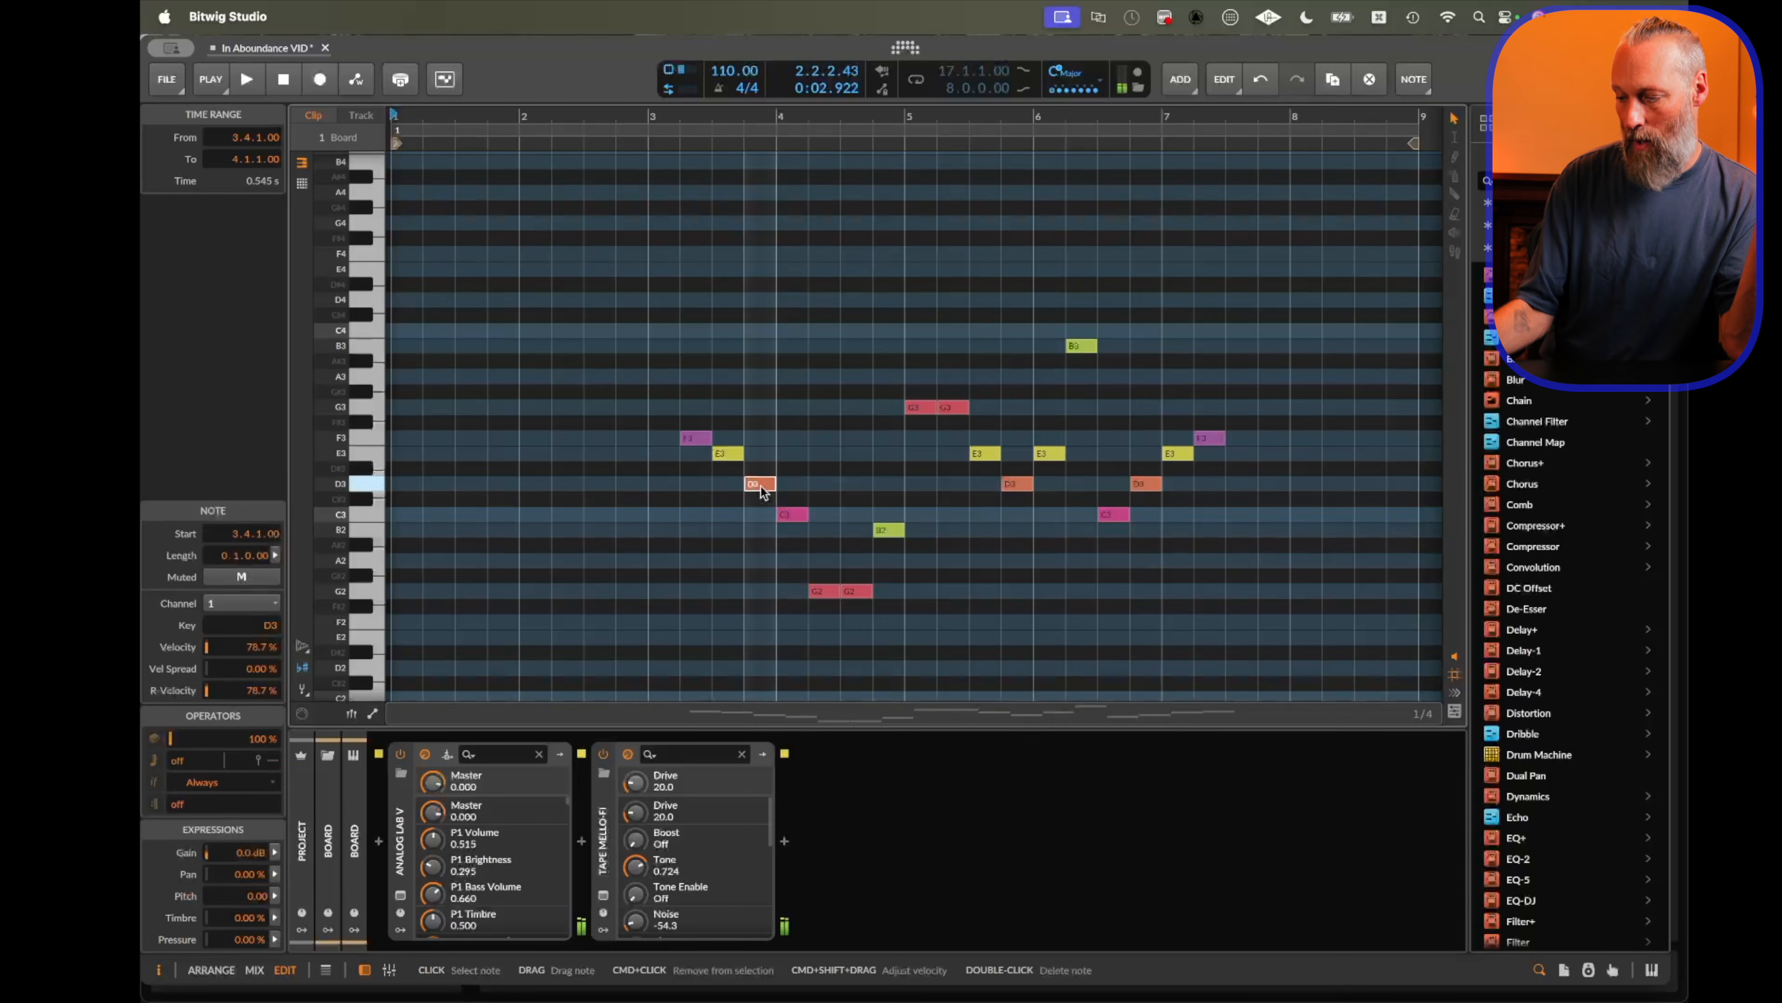
pyautogui.press('Down')
pyautogui.press('Down')
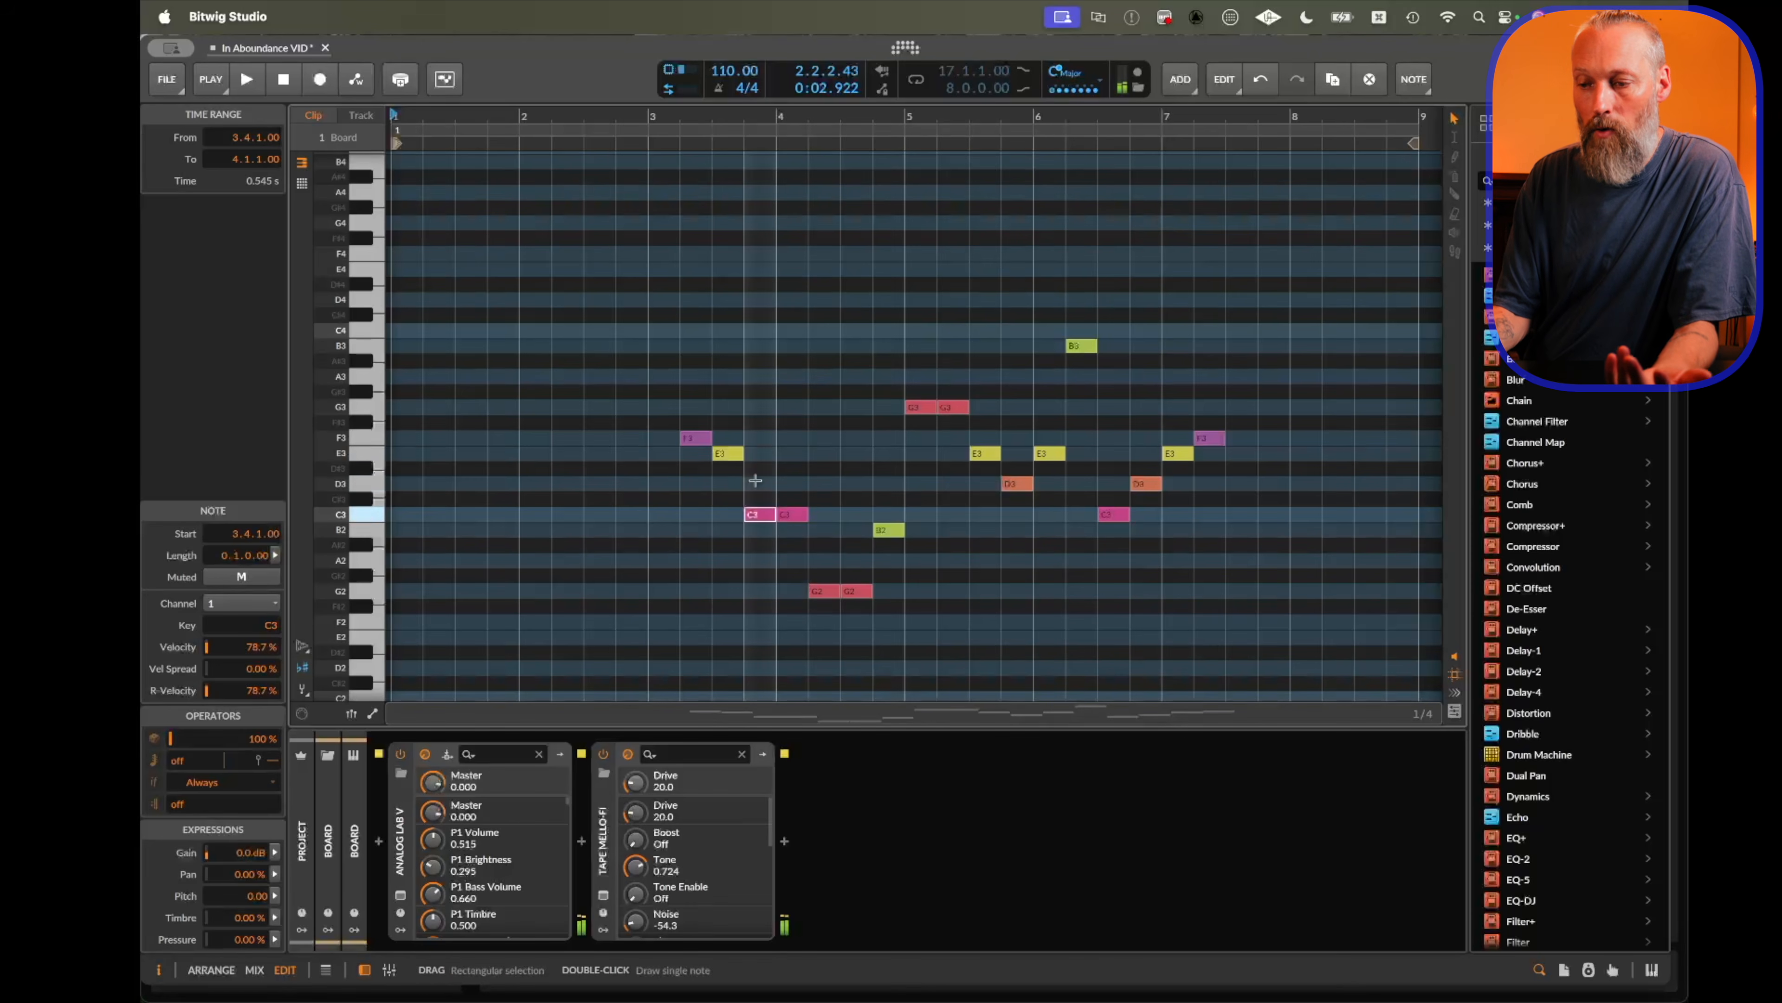
pyautogui.press('Up')
pyautogui.press('Up')
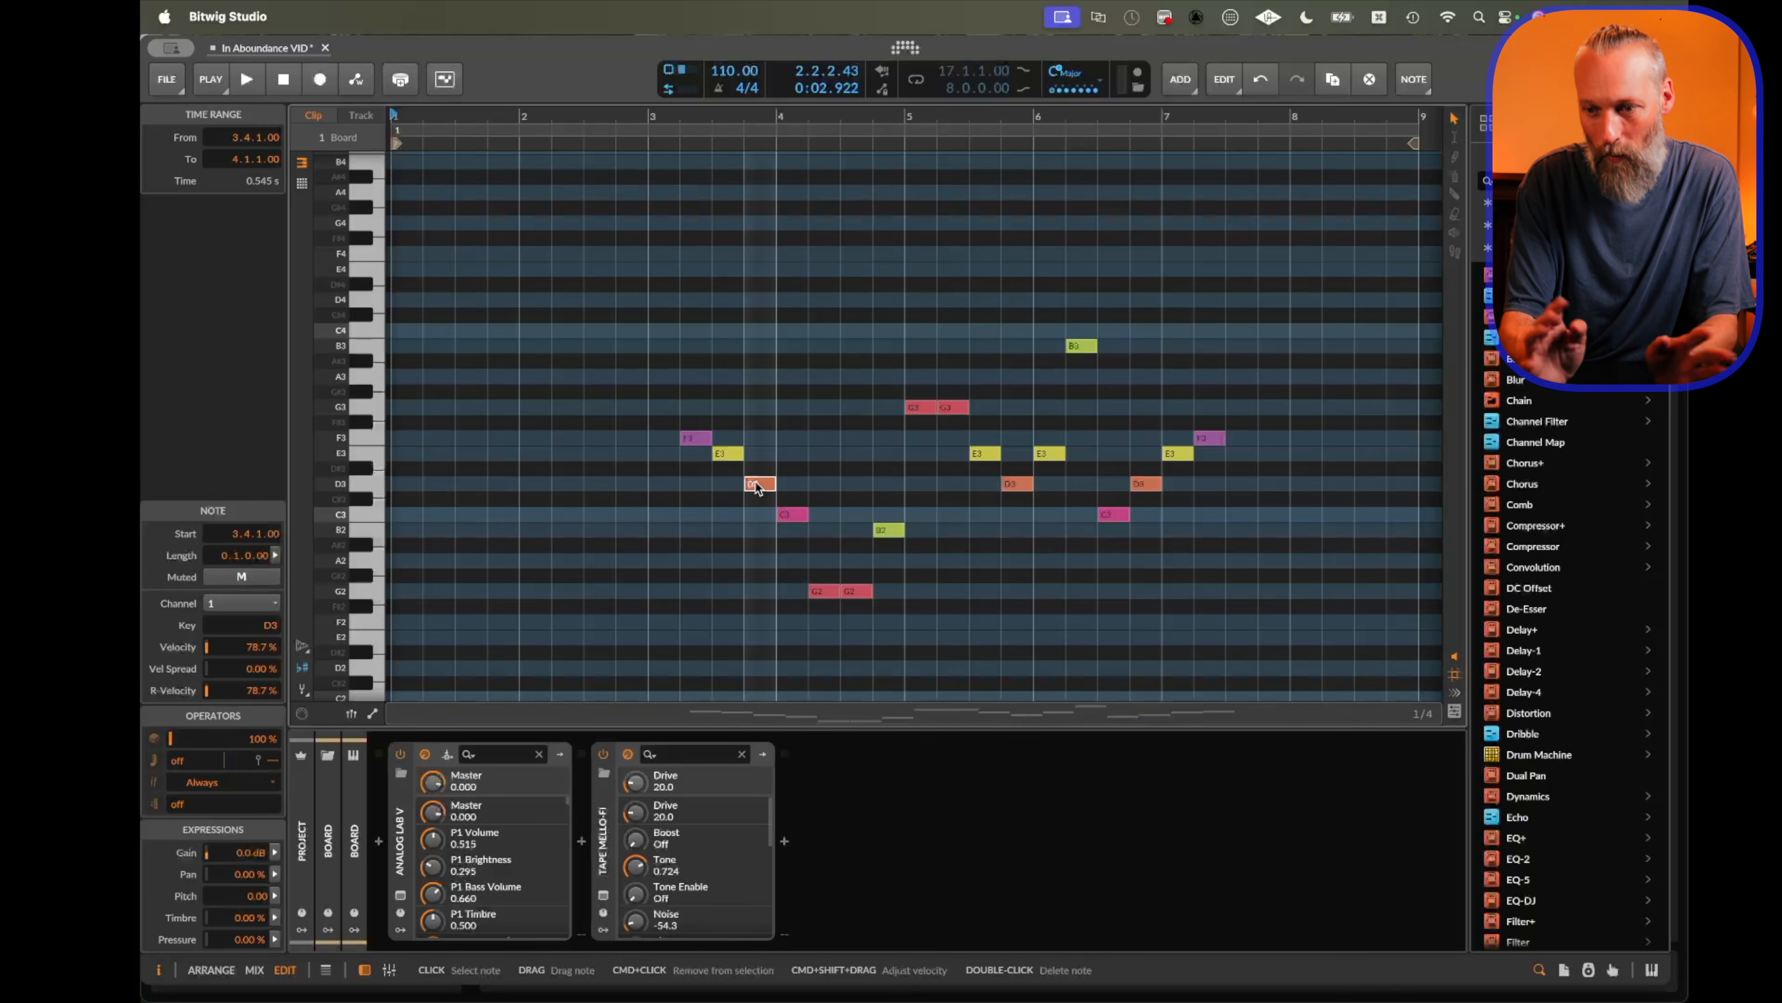
# Select the pattern's notes with a rectangular selection and delete them.
pyautogui.moveTo(623, 303)
pyautogui.mouseDown()
pyautogui.moveTo(1142, 412)
pyautogui.moveTo(1445, 709)
pyautogui.moveTo(1477, 710)
pyautogui.mouseUp()
pyautogui.press('Delete')
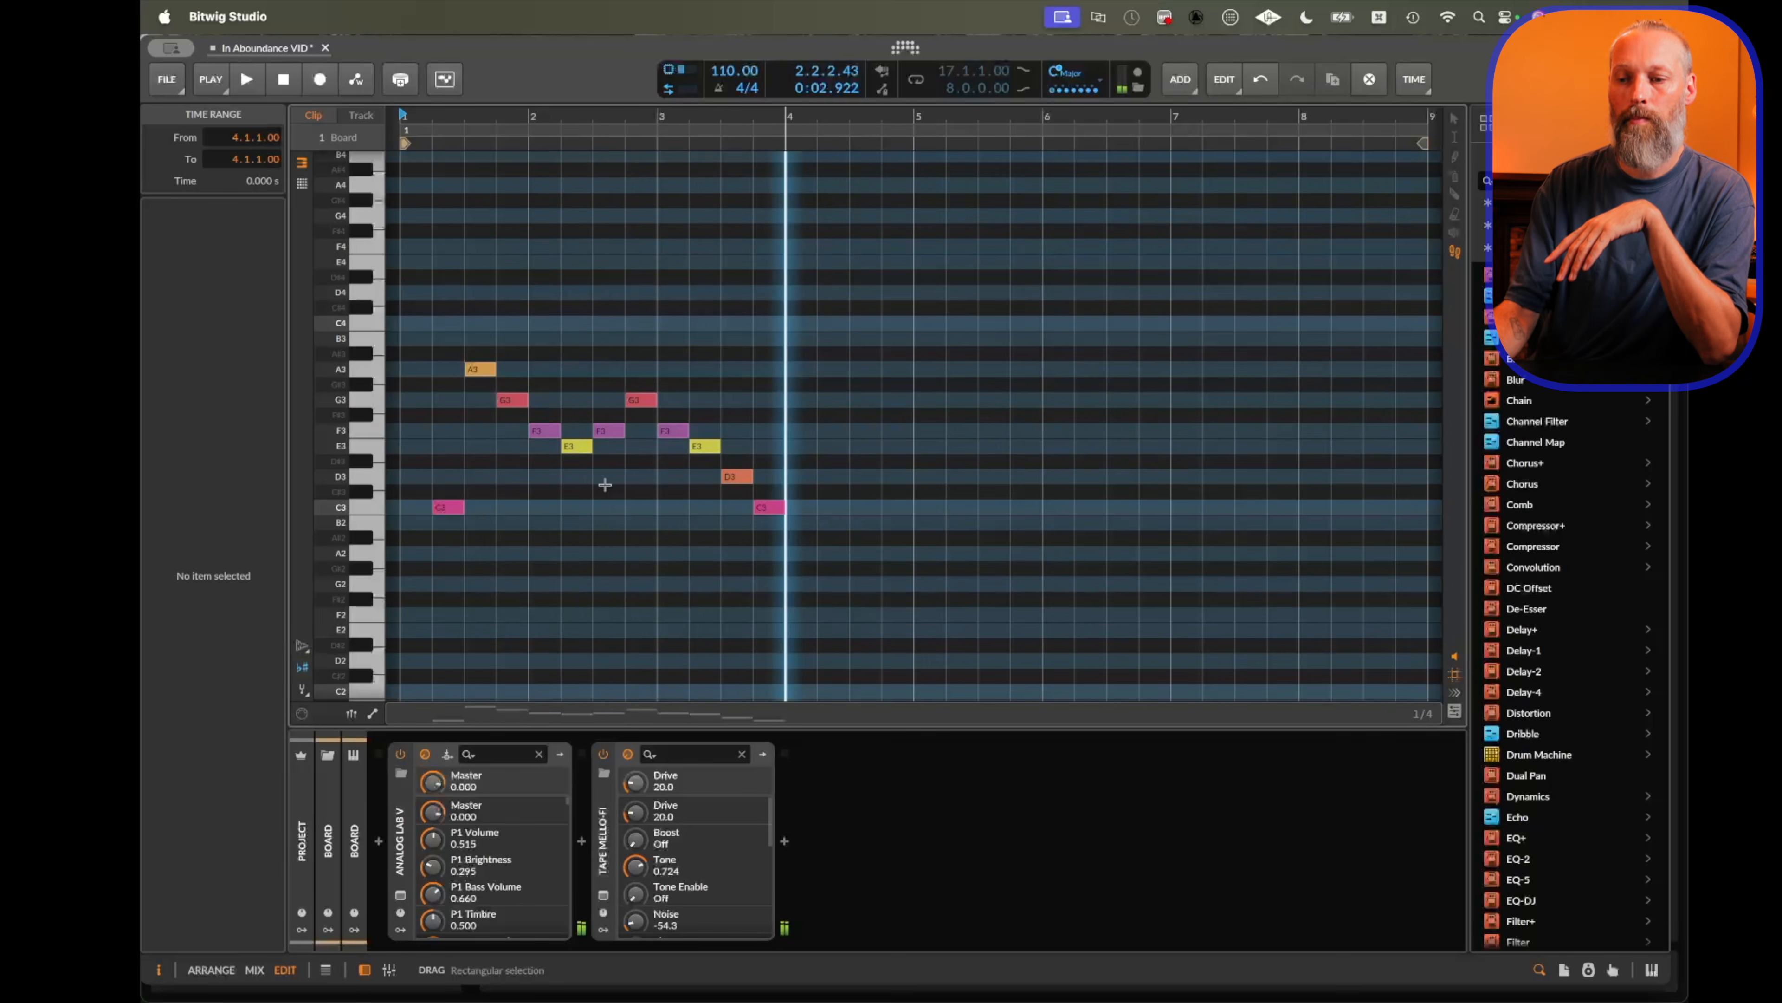
# Play the melody from the start of the clip and undo the last edit.
pyautogui.click(438, 478)
pyautogui.press('space')
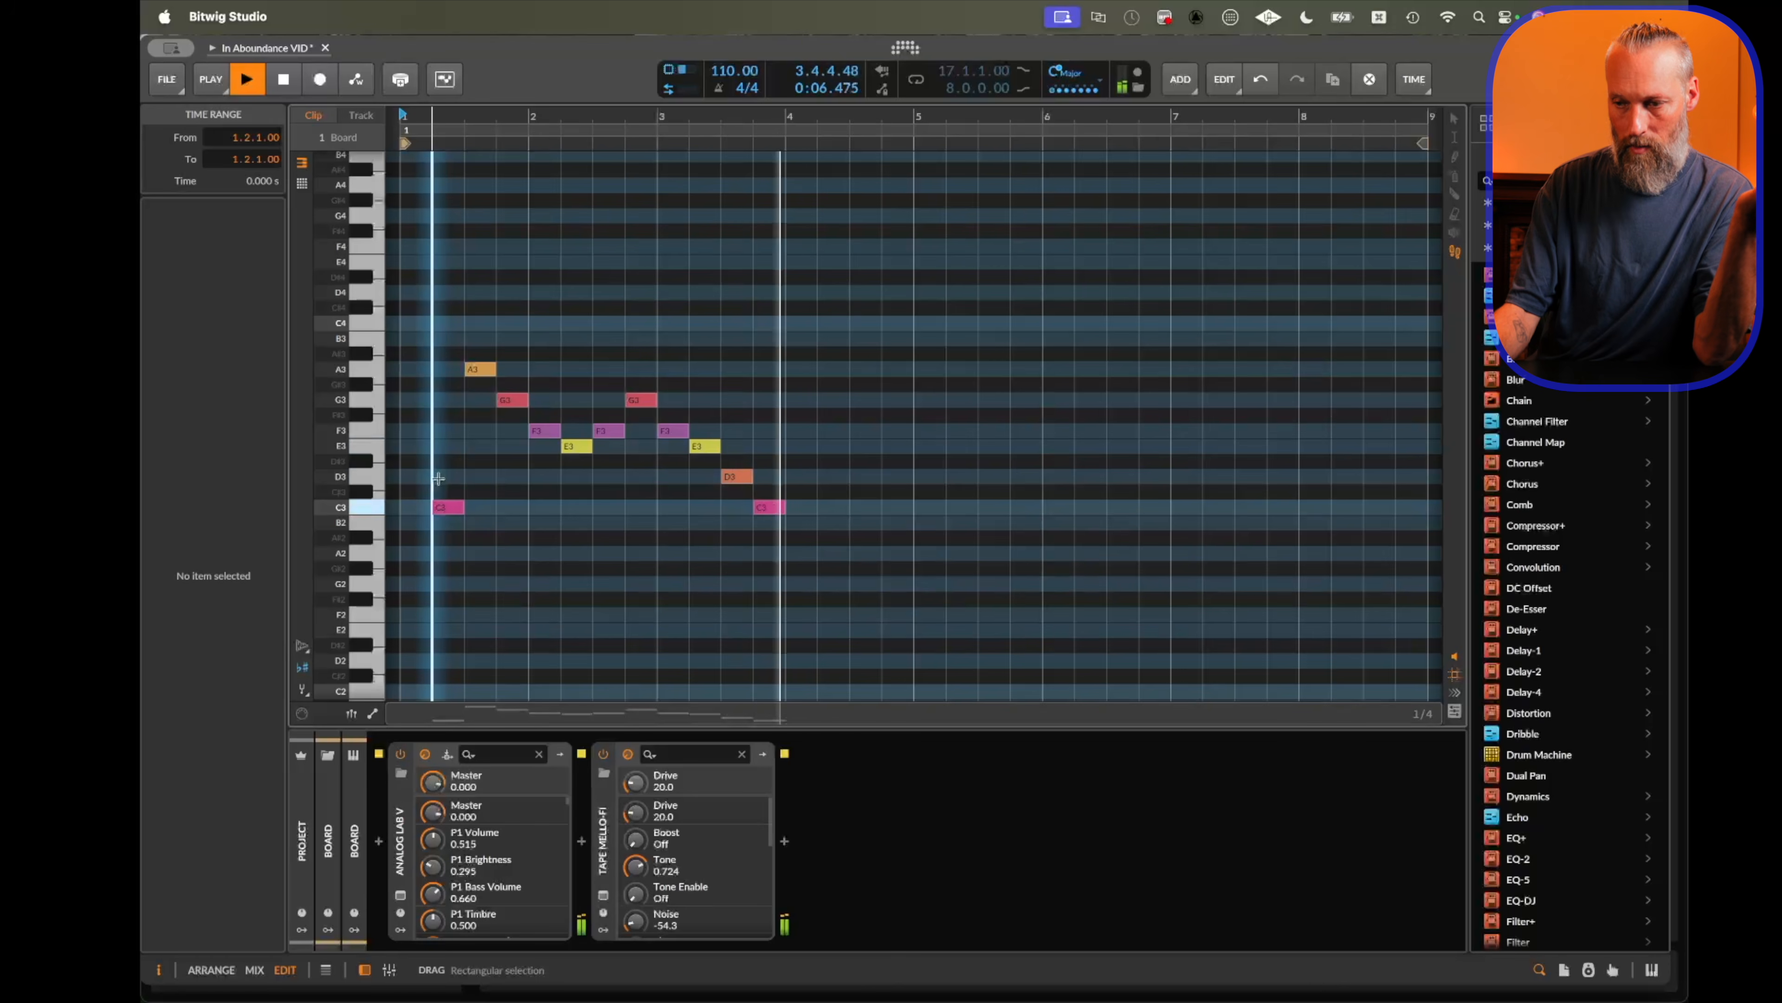
pyautogui.press('space')
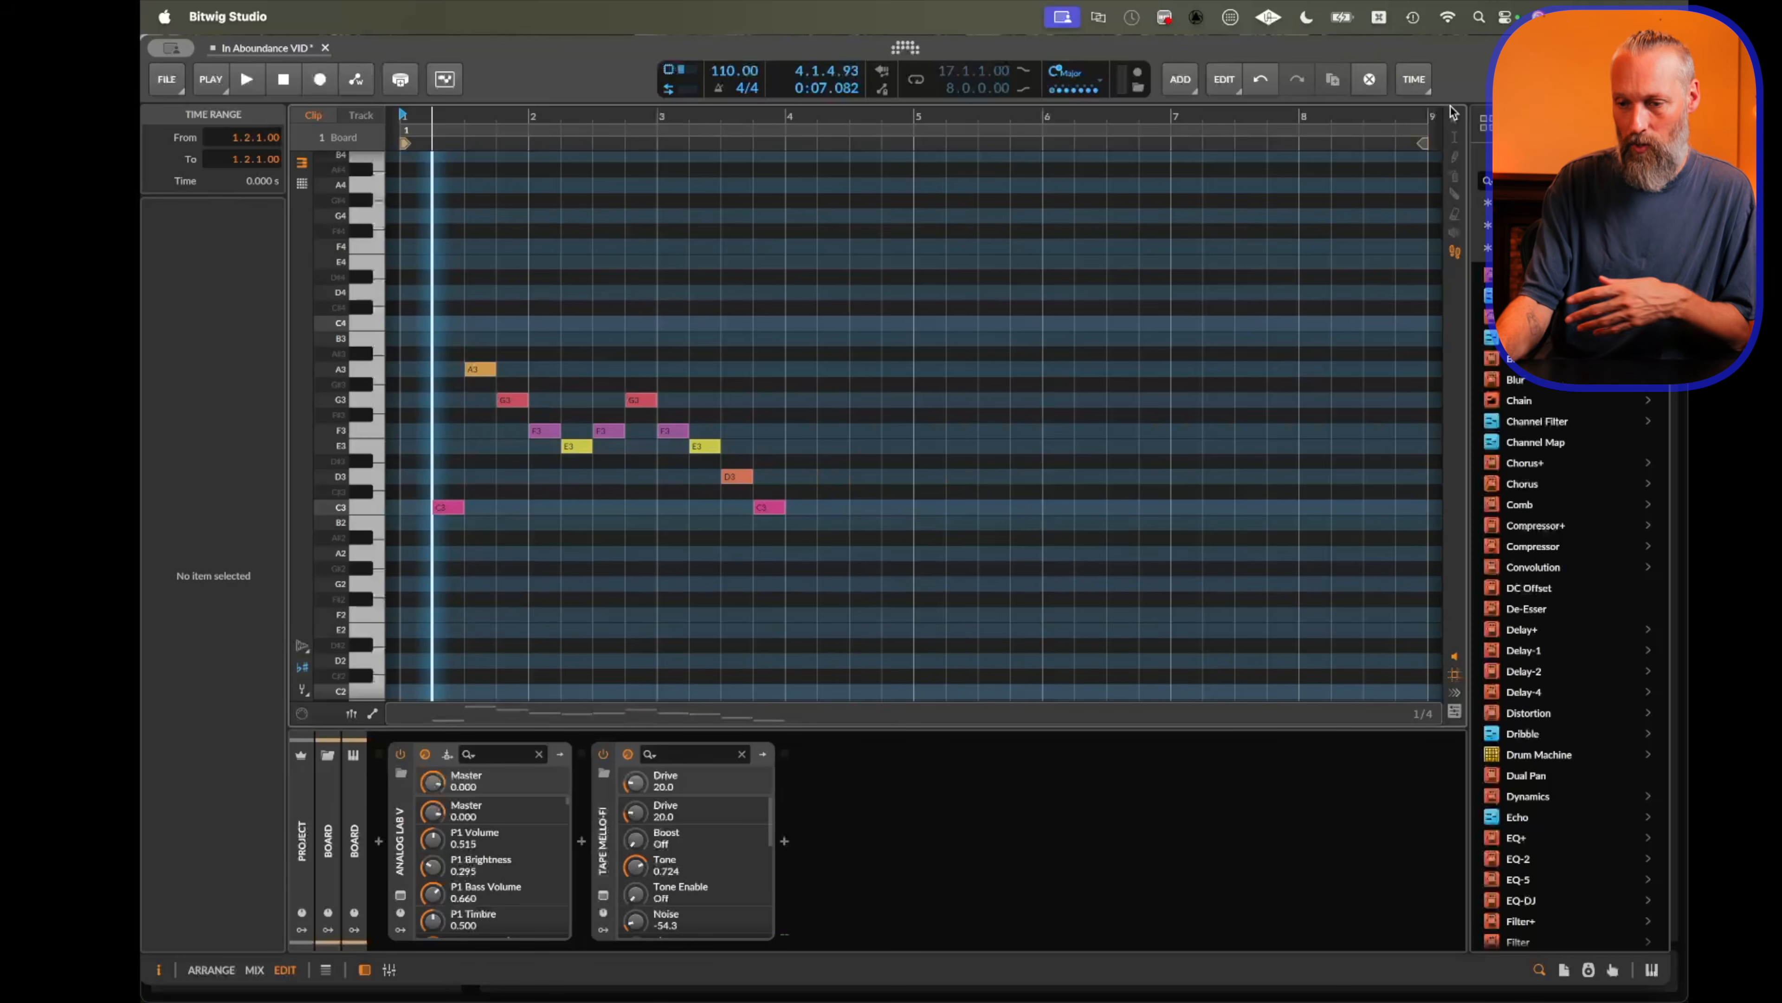
pyautogui.press('super+z')
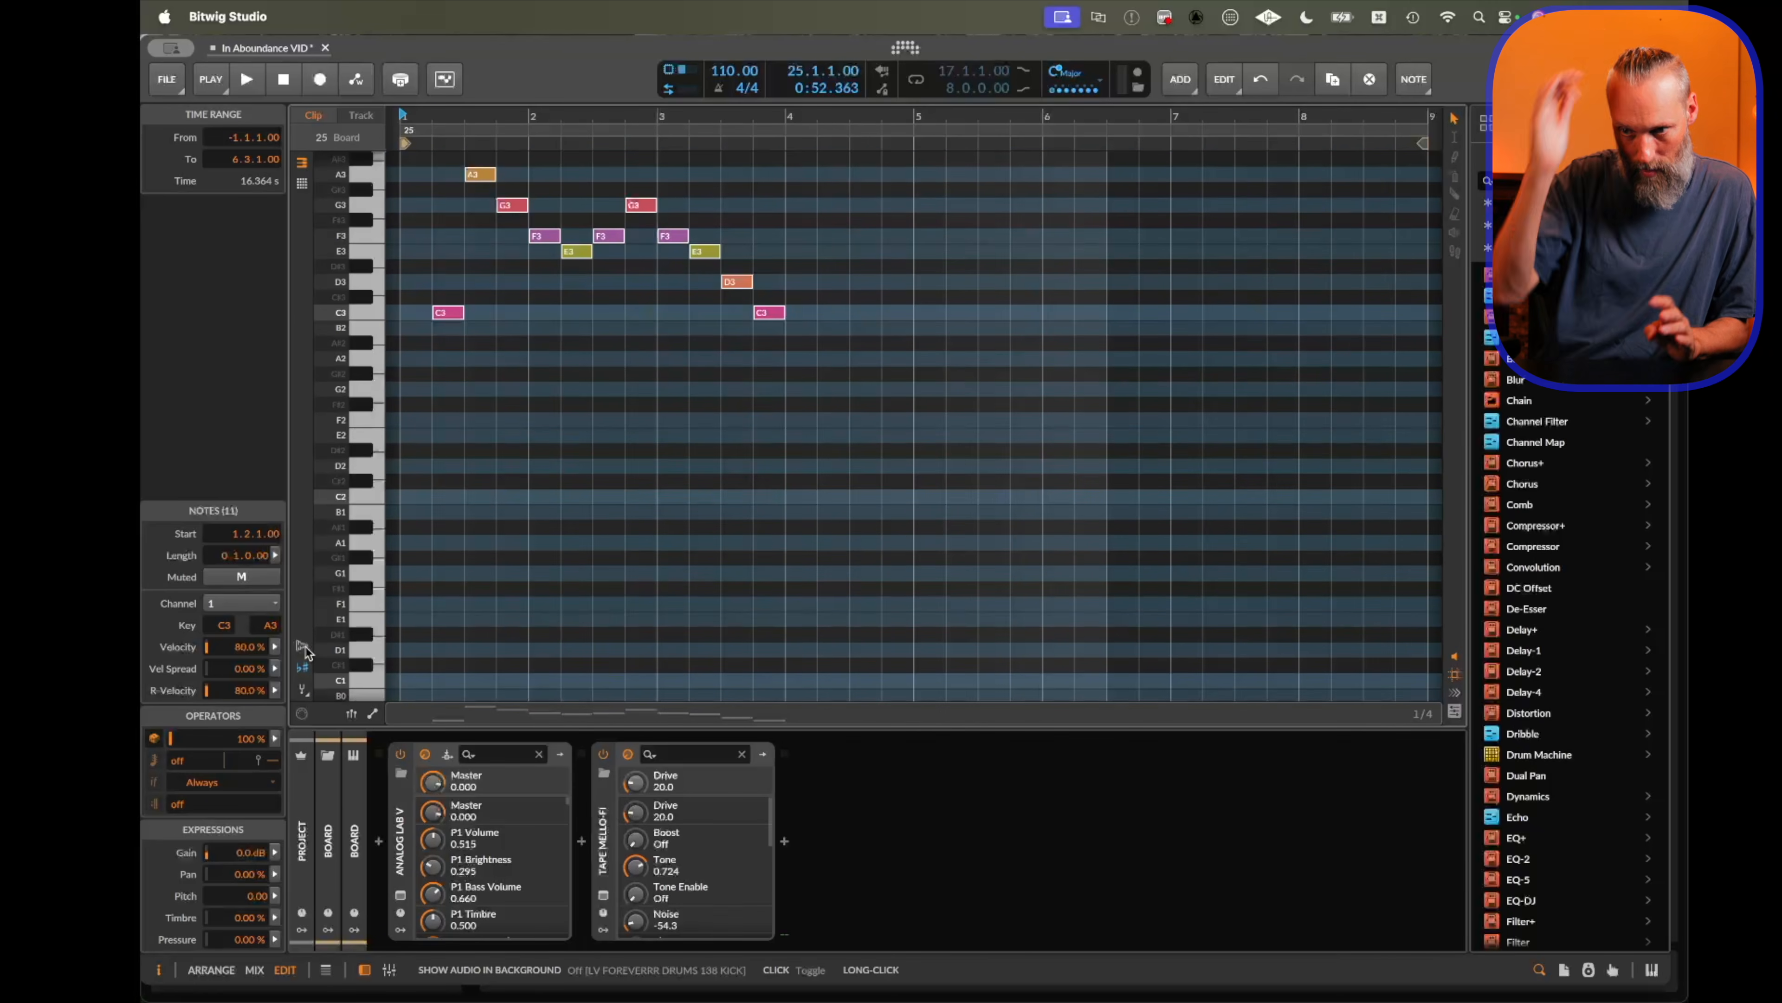
# Show the LV FOREVERRR DRUMS 138 KICK audio in the note editor background.
pyautogui.click(304, 654)
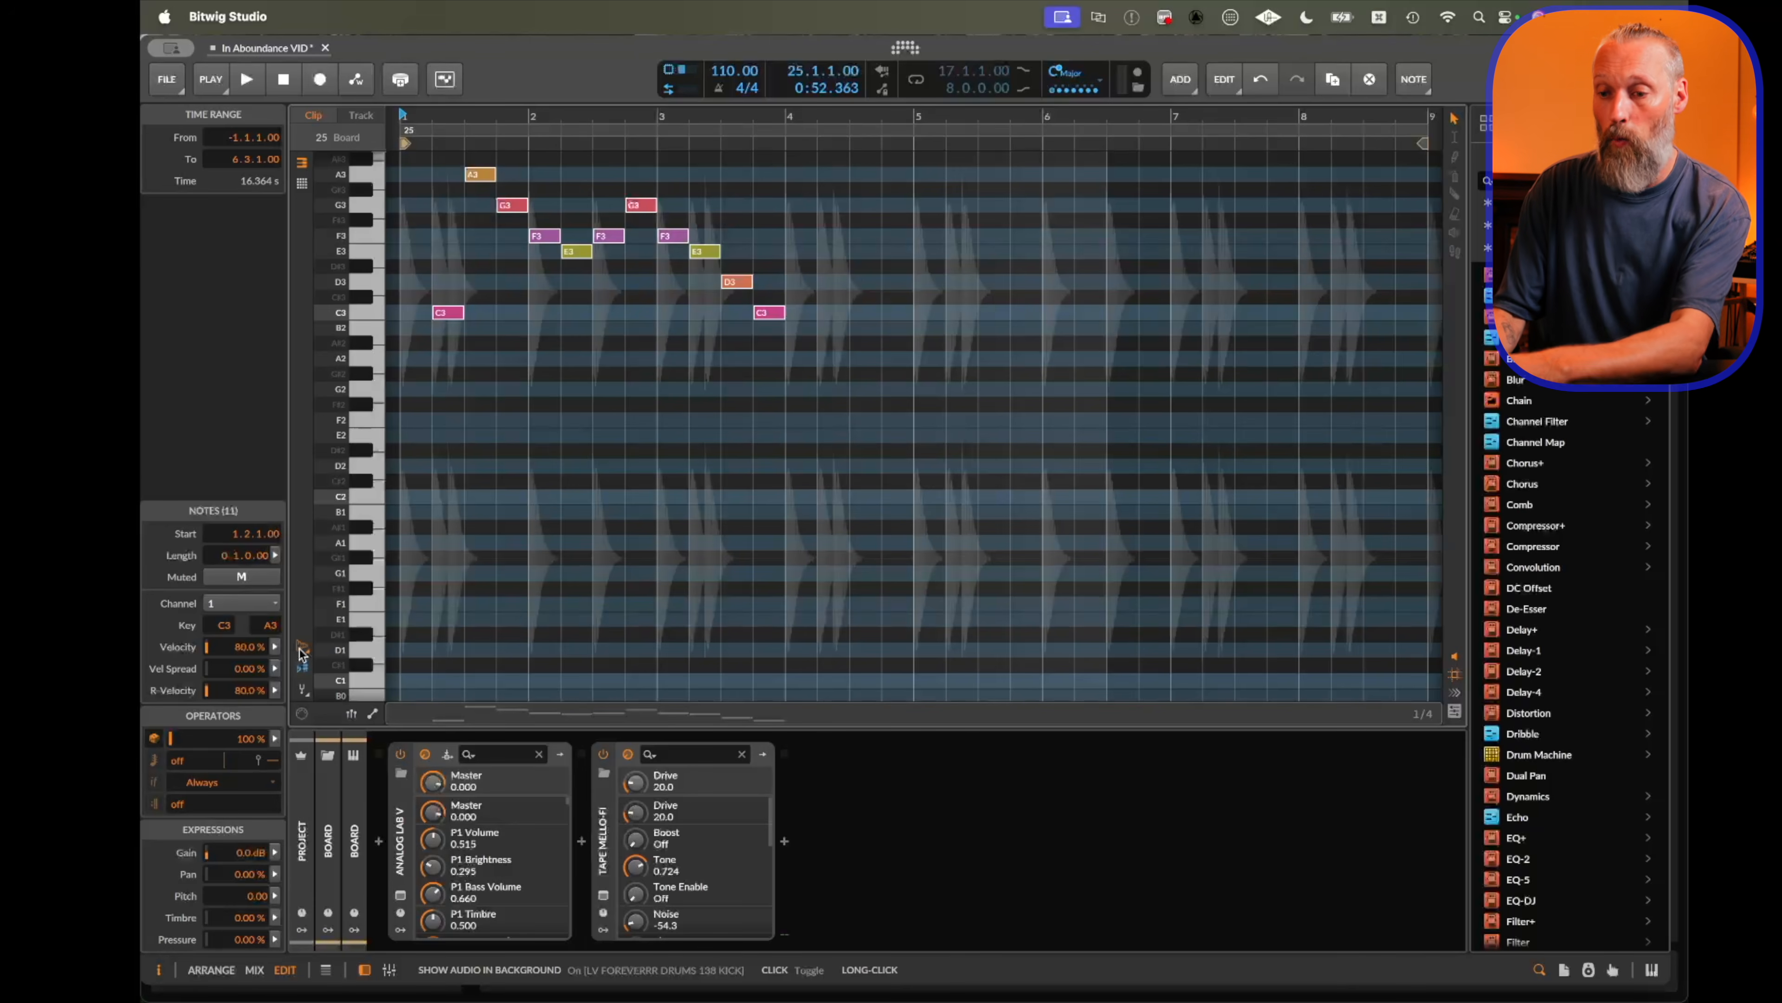
pyautogui.click(301, 650)
pyautogui.click(300, 651)
pyautogui.click(299, 651)
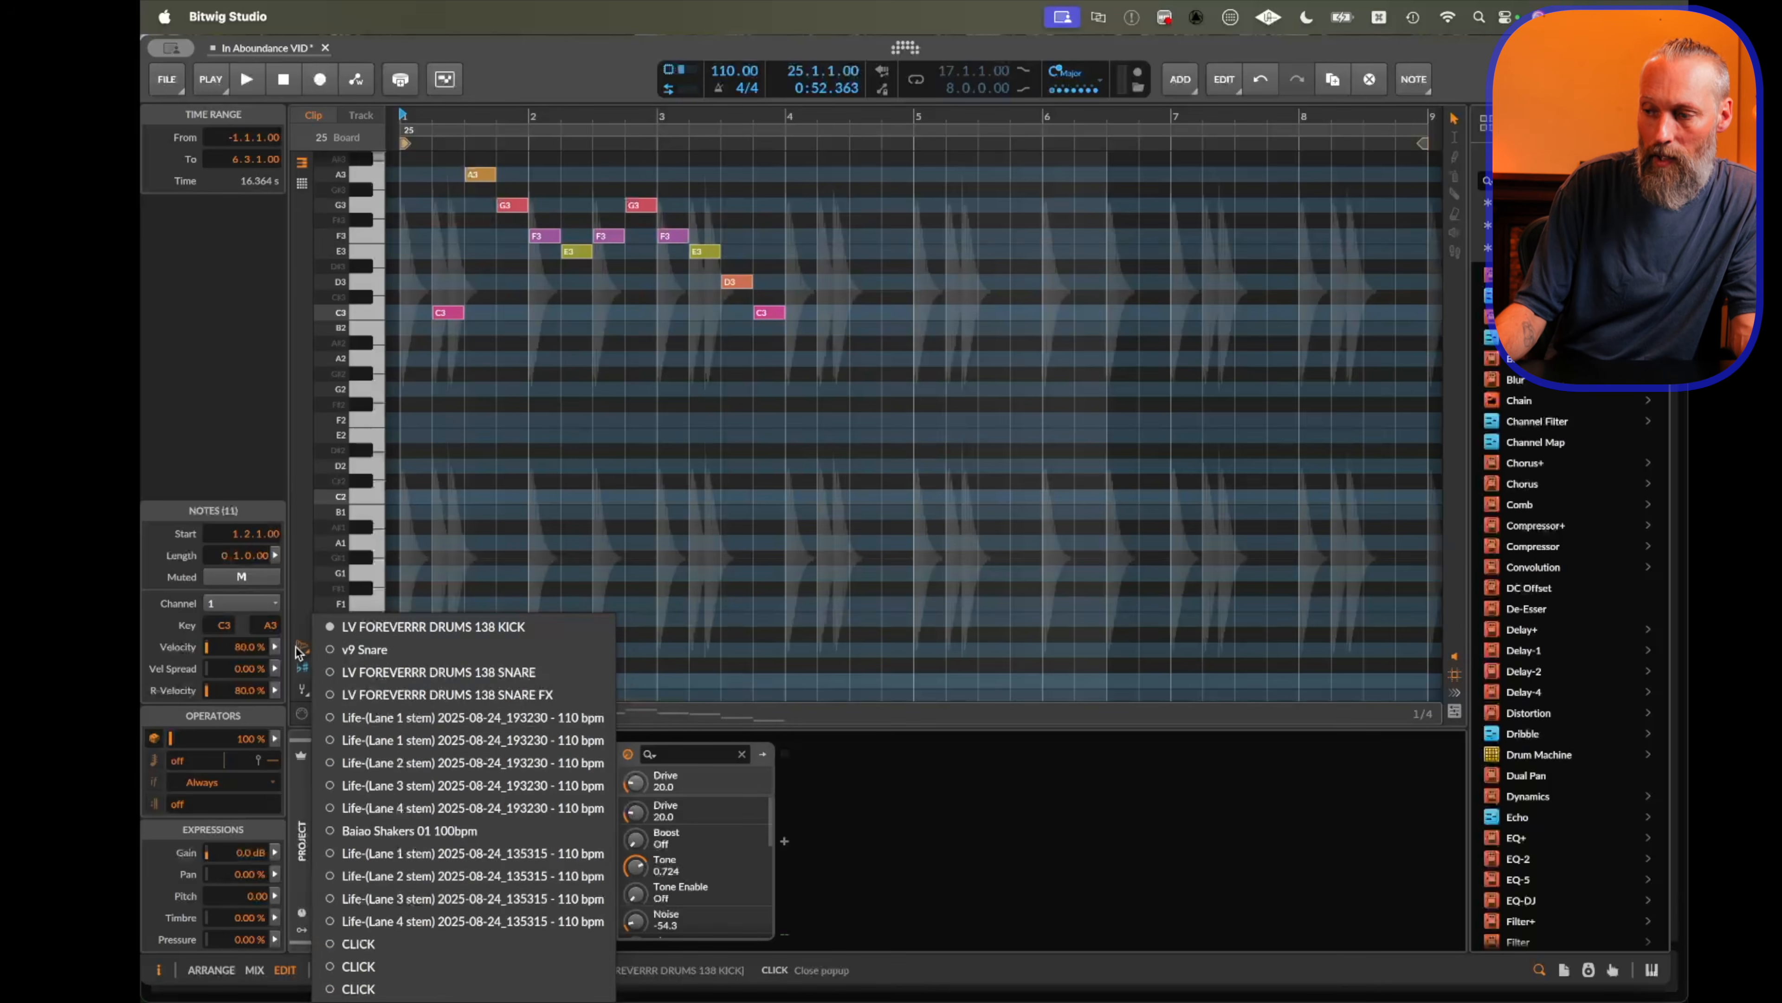
pyautogui.click(304, 536)
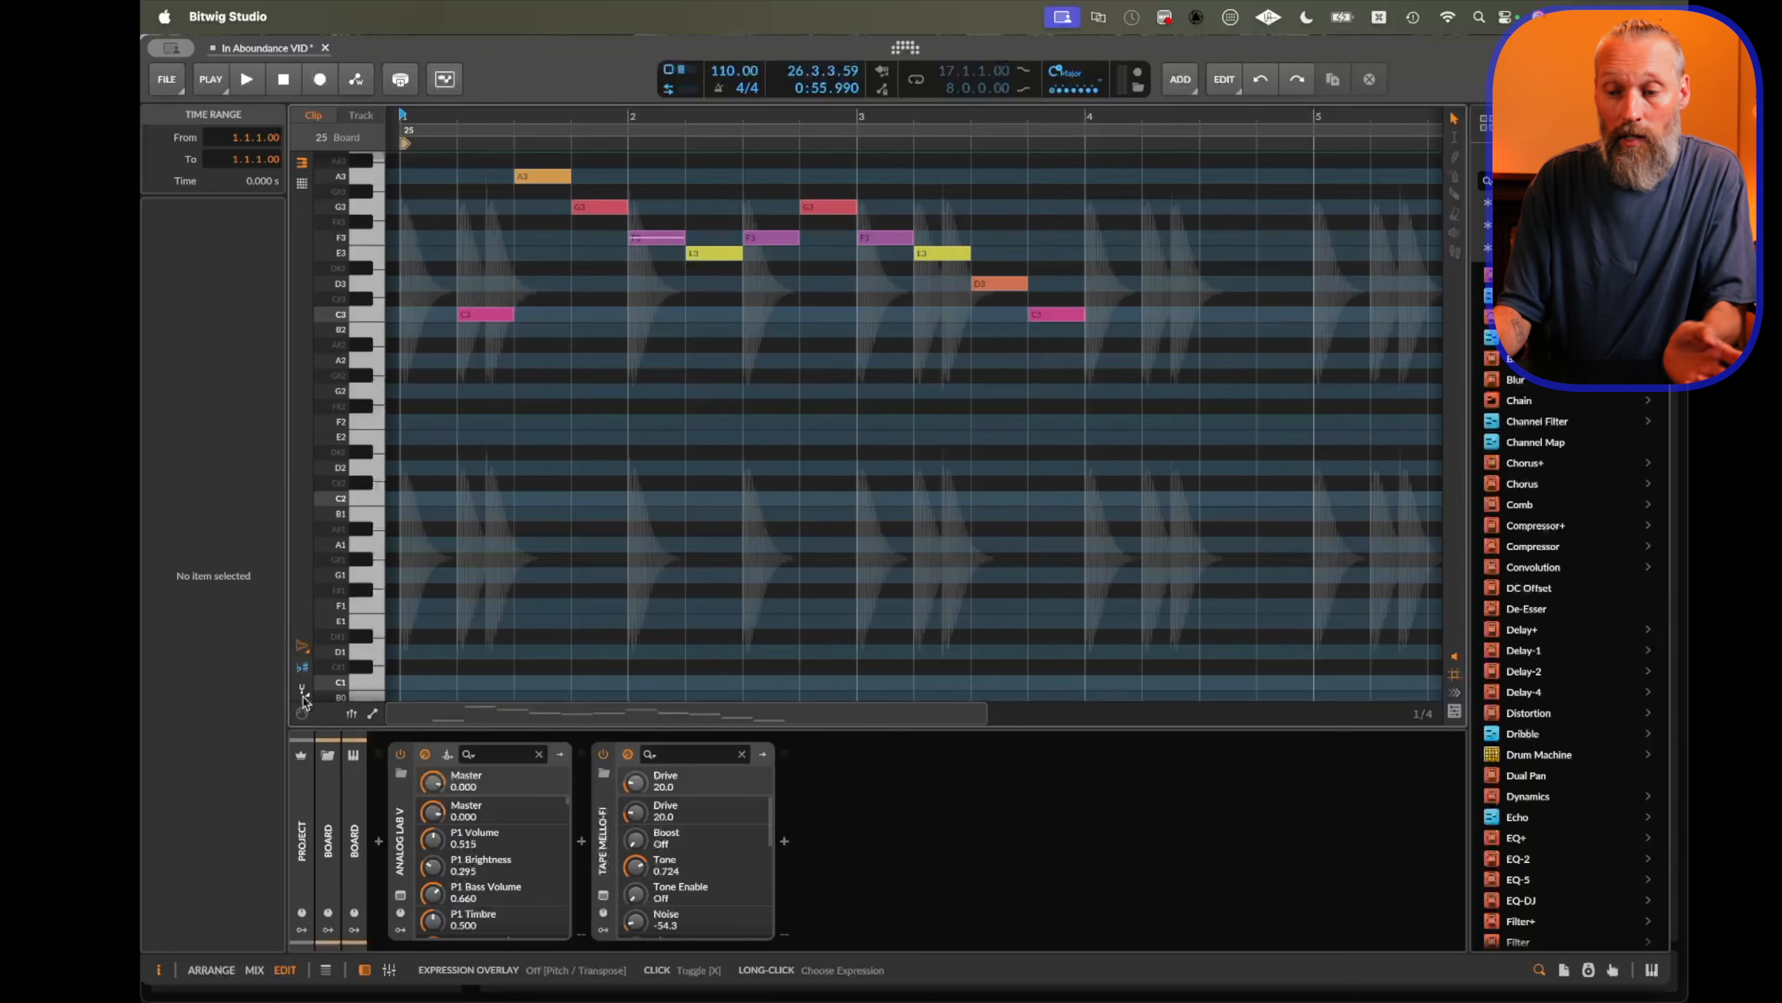
# Turn on the Pitch / Transpose expression overlay for the notes.
pyautogui.click(302, 693)
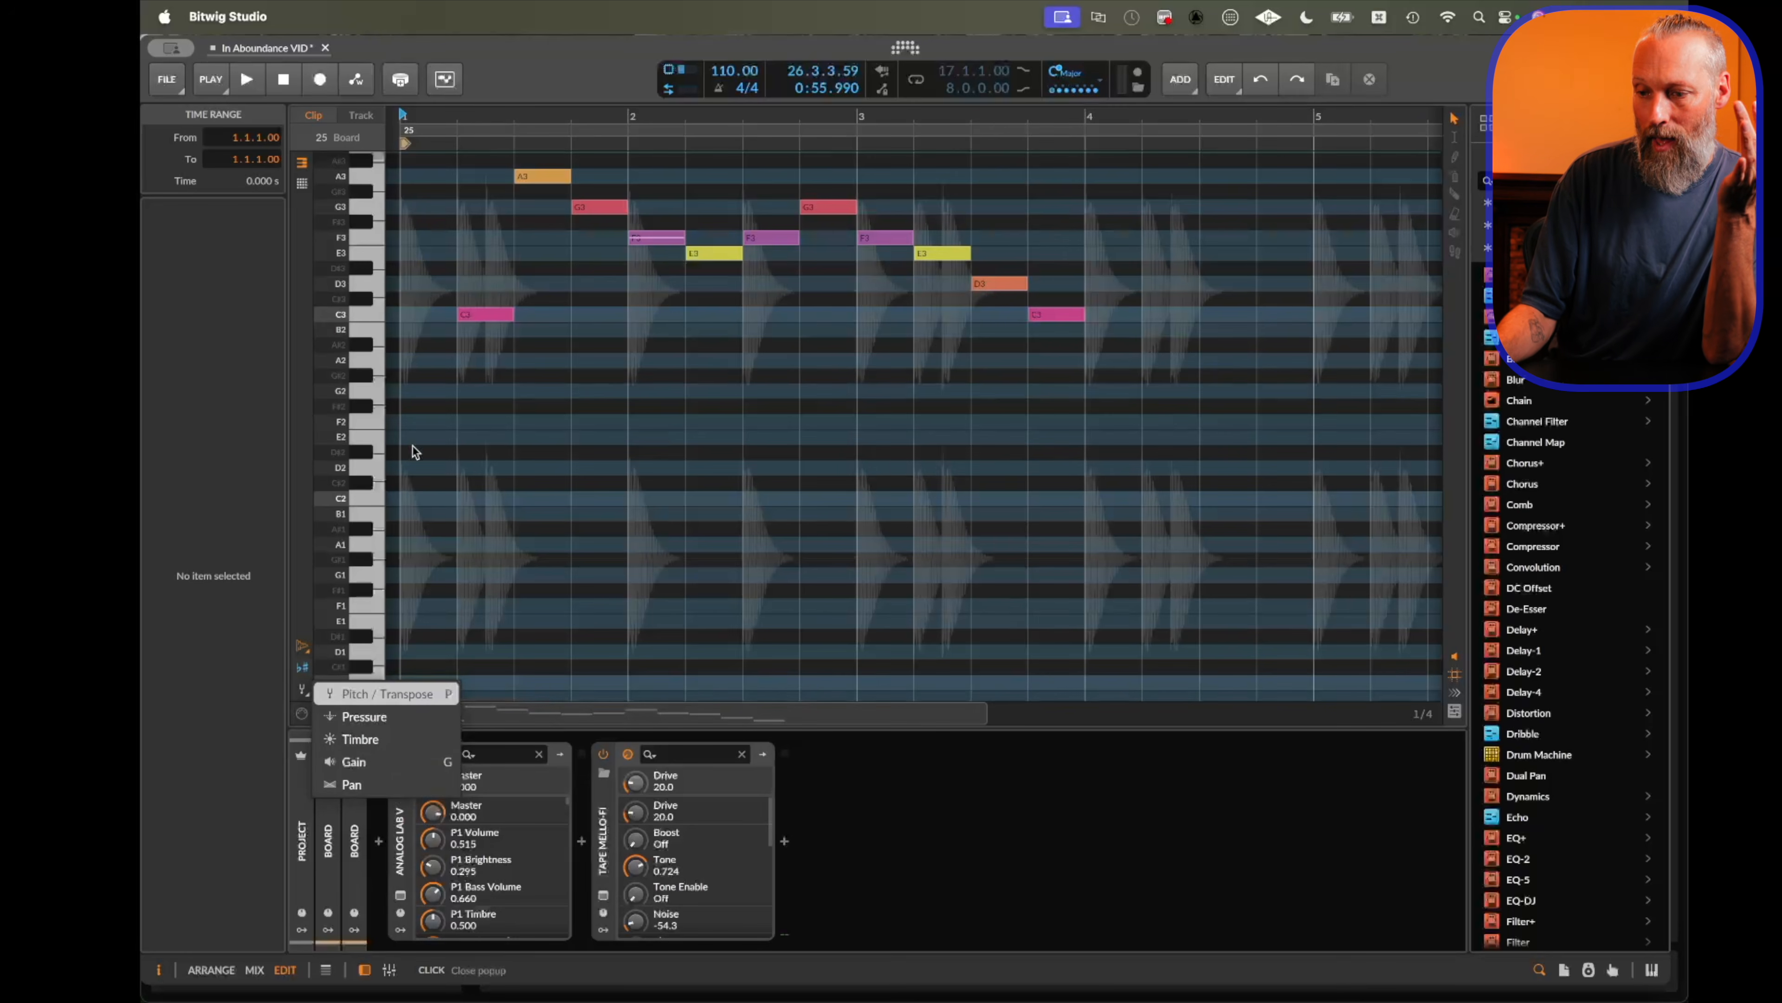
pyautogui.click(400, 433)
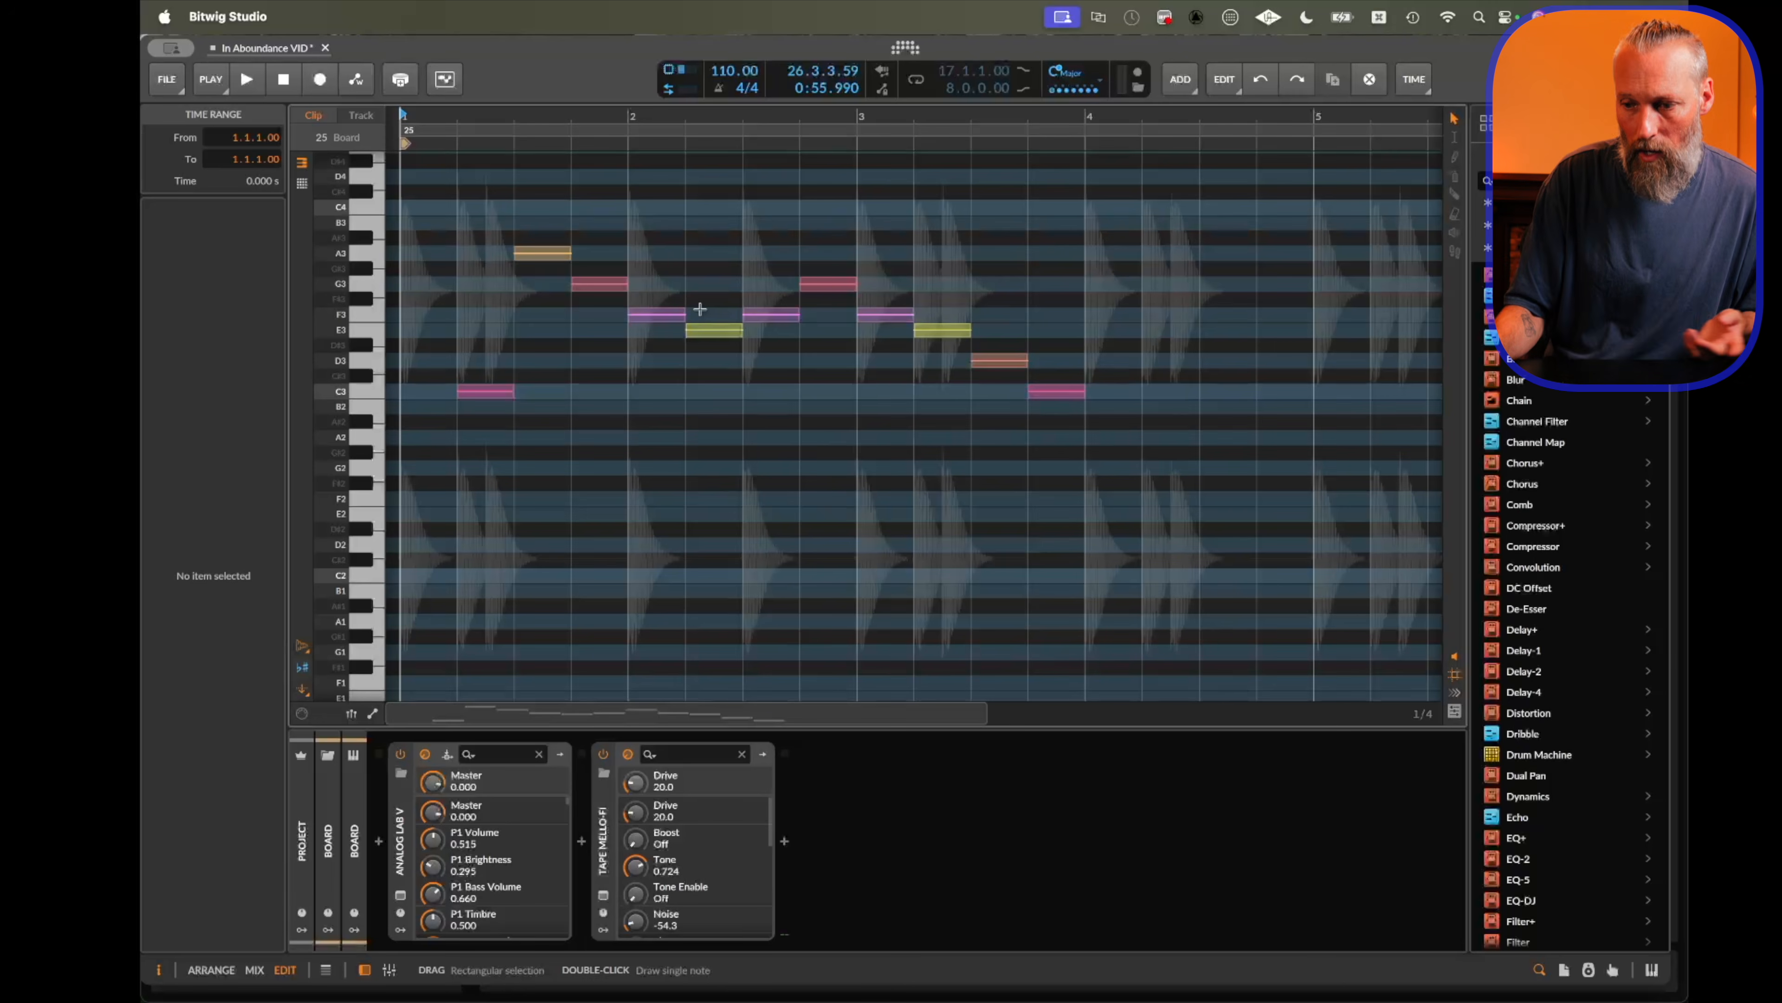
# Toggle the note expression lane beneath the melody notes on and off again.
pyautogui.click(351, 713)
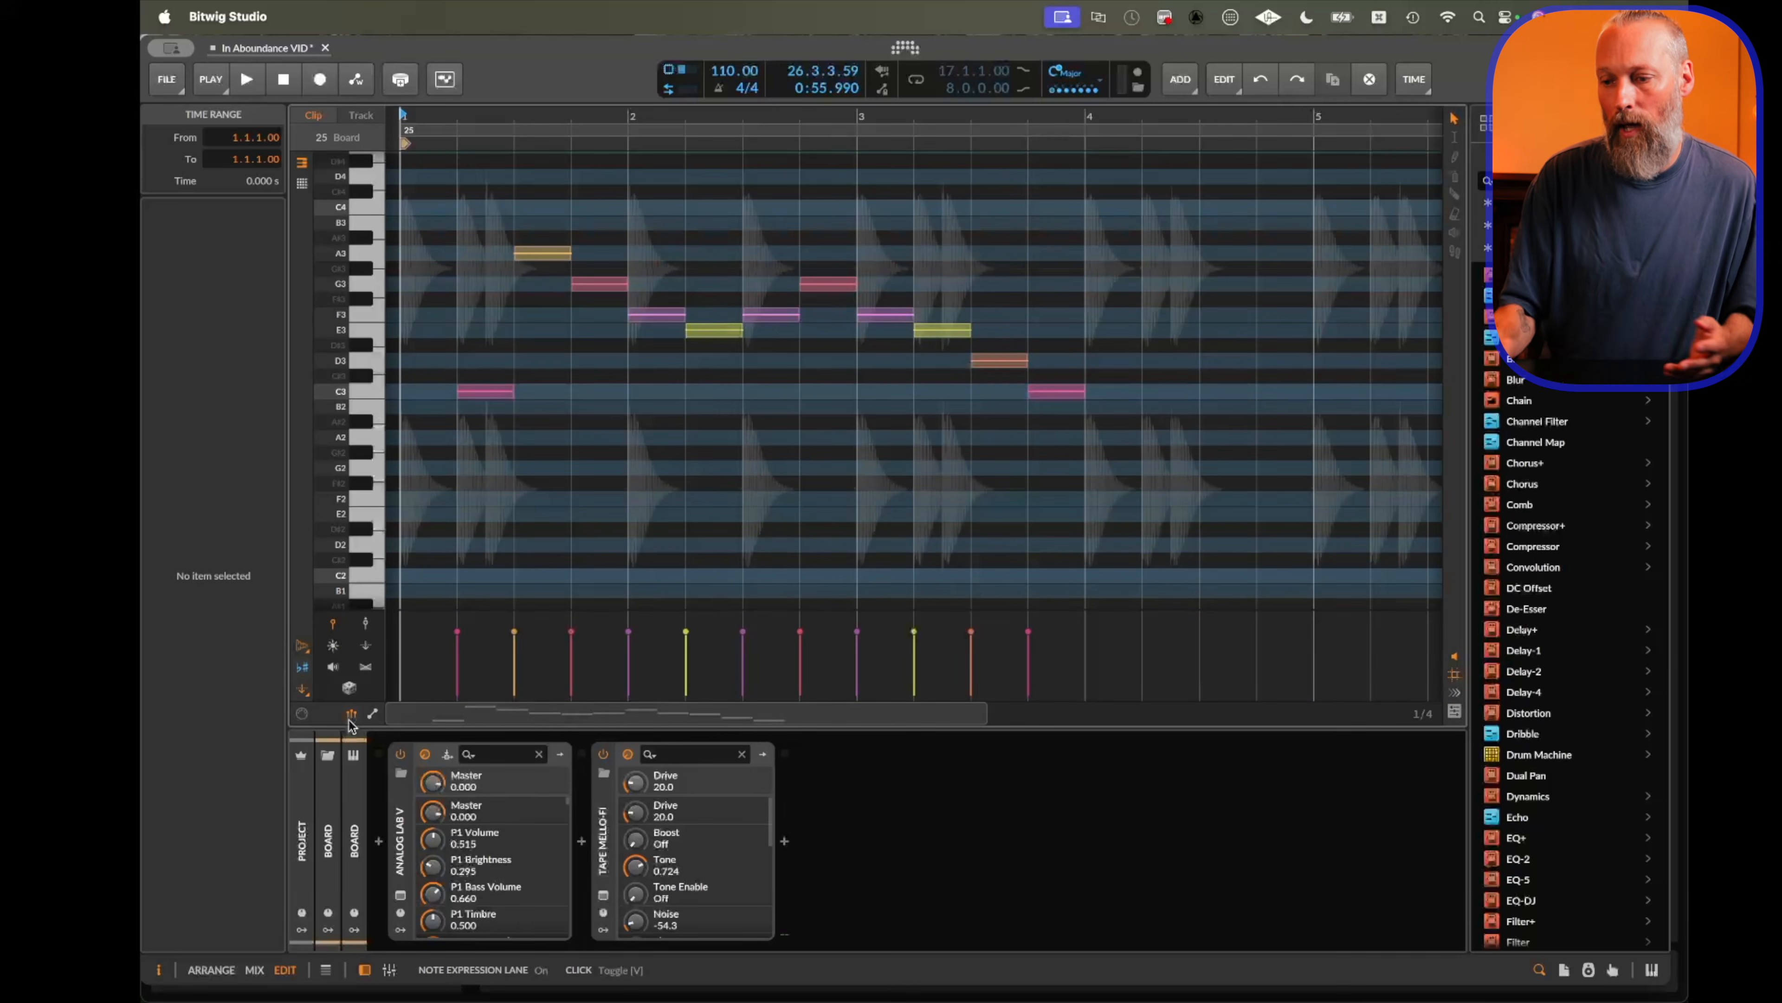
pyautogui.click(351, 716)
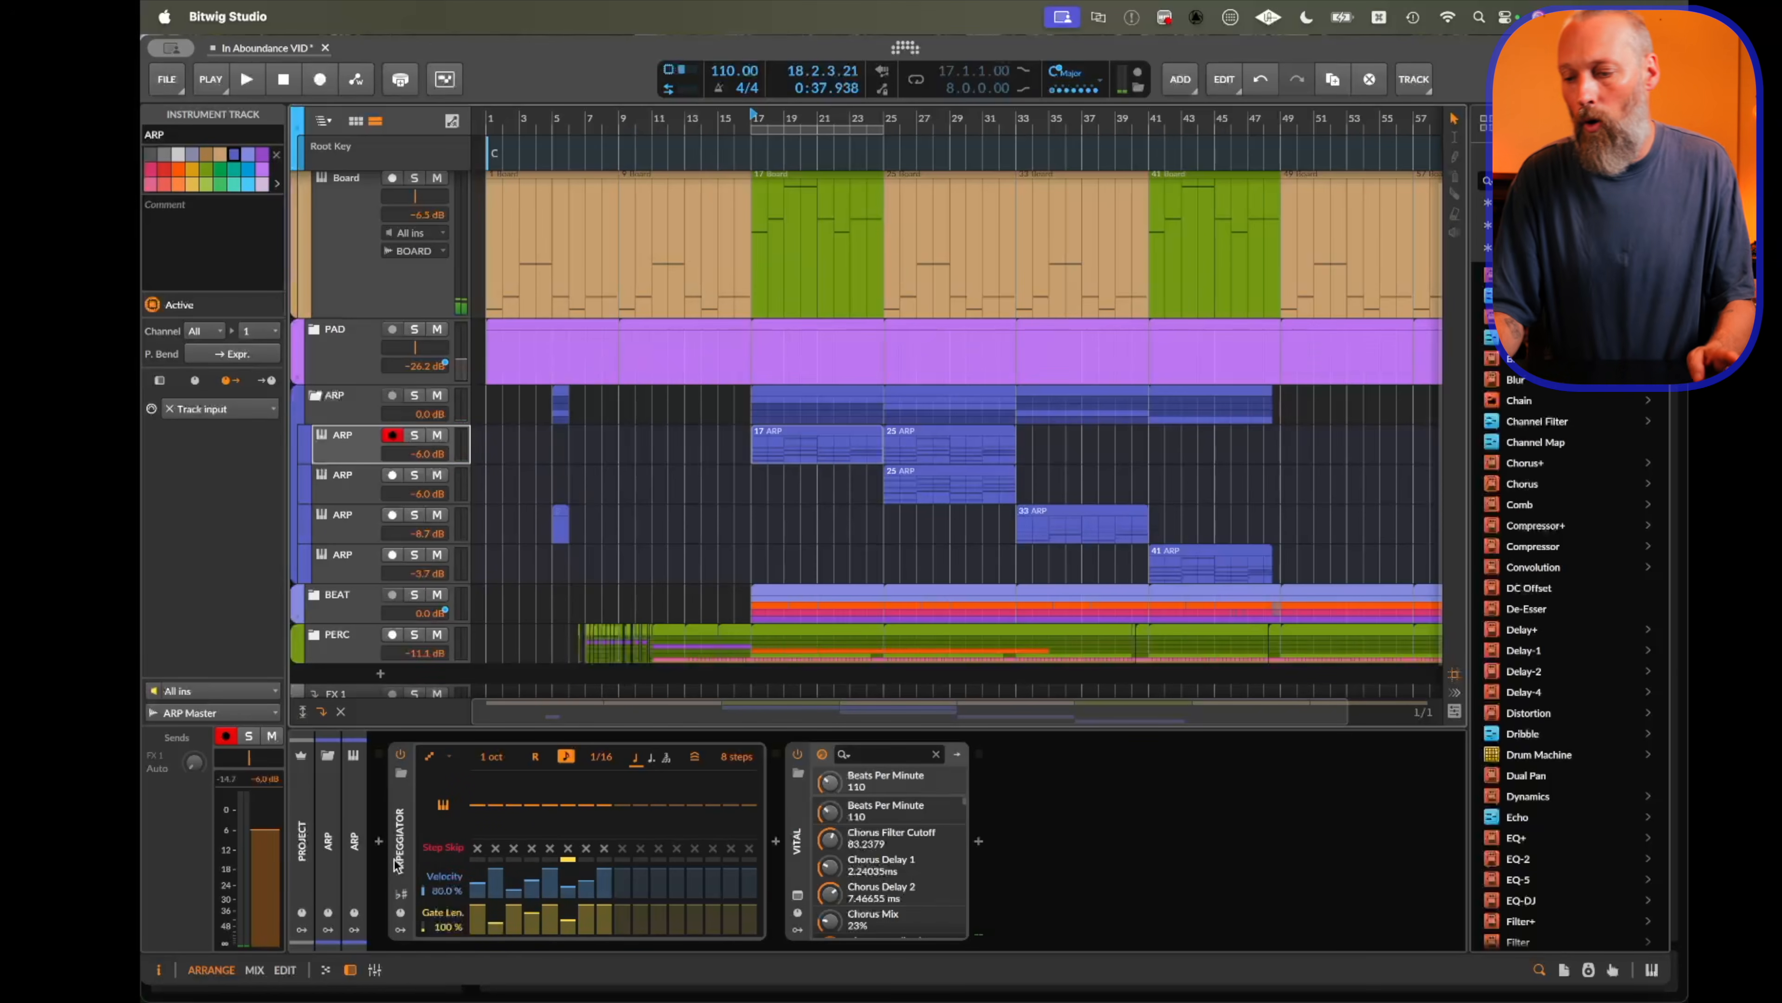
# Enable Use Global Key on the ARP track's Arpeggiator device and play the arrangement to hear it.
pyautogui.click(446, 846)
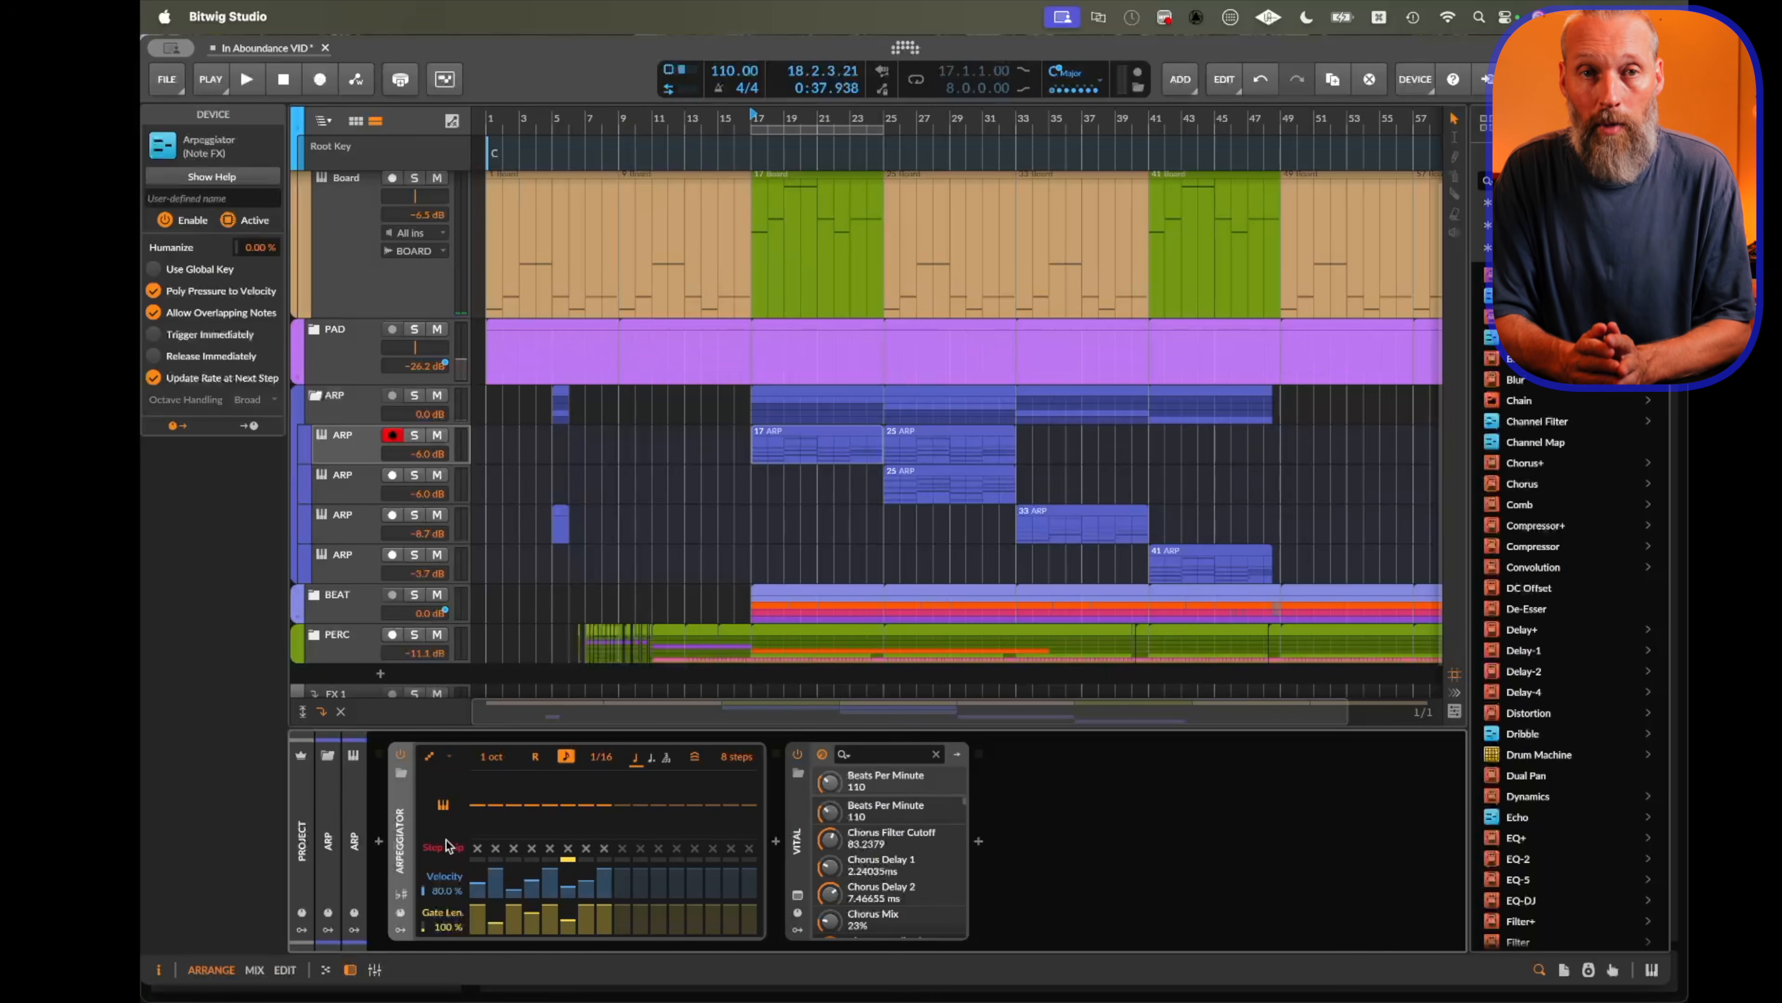
pyautogui.click(399, 896)
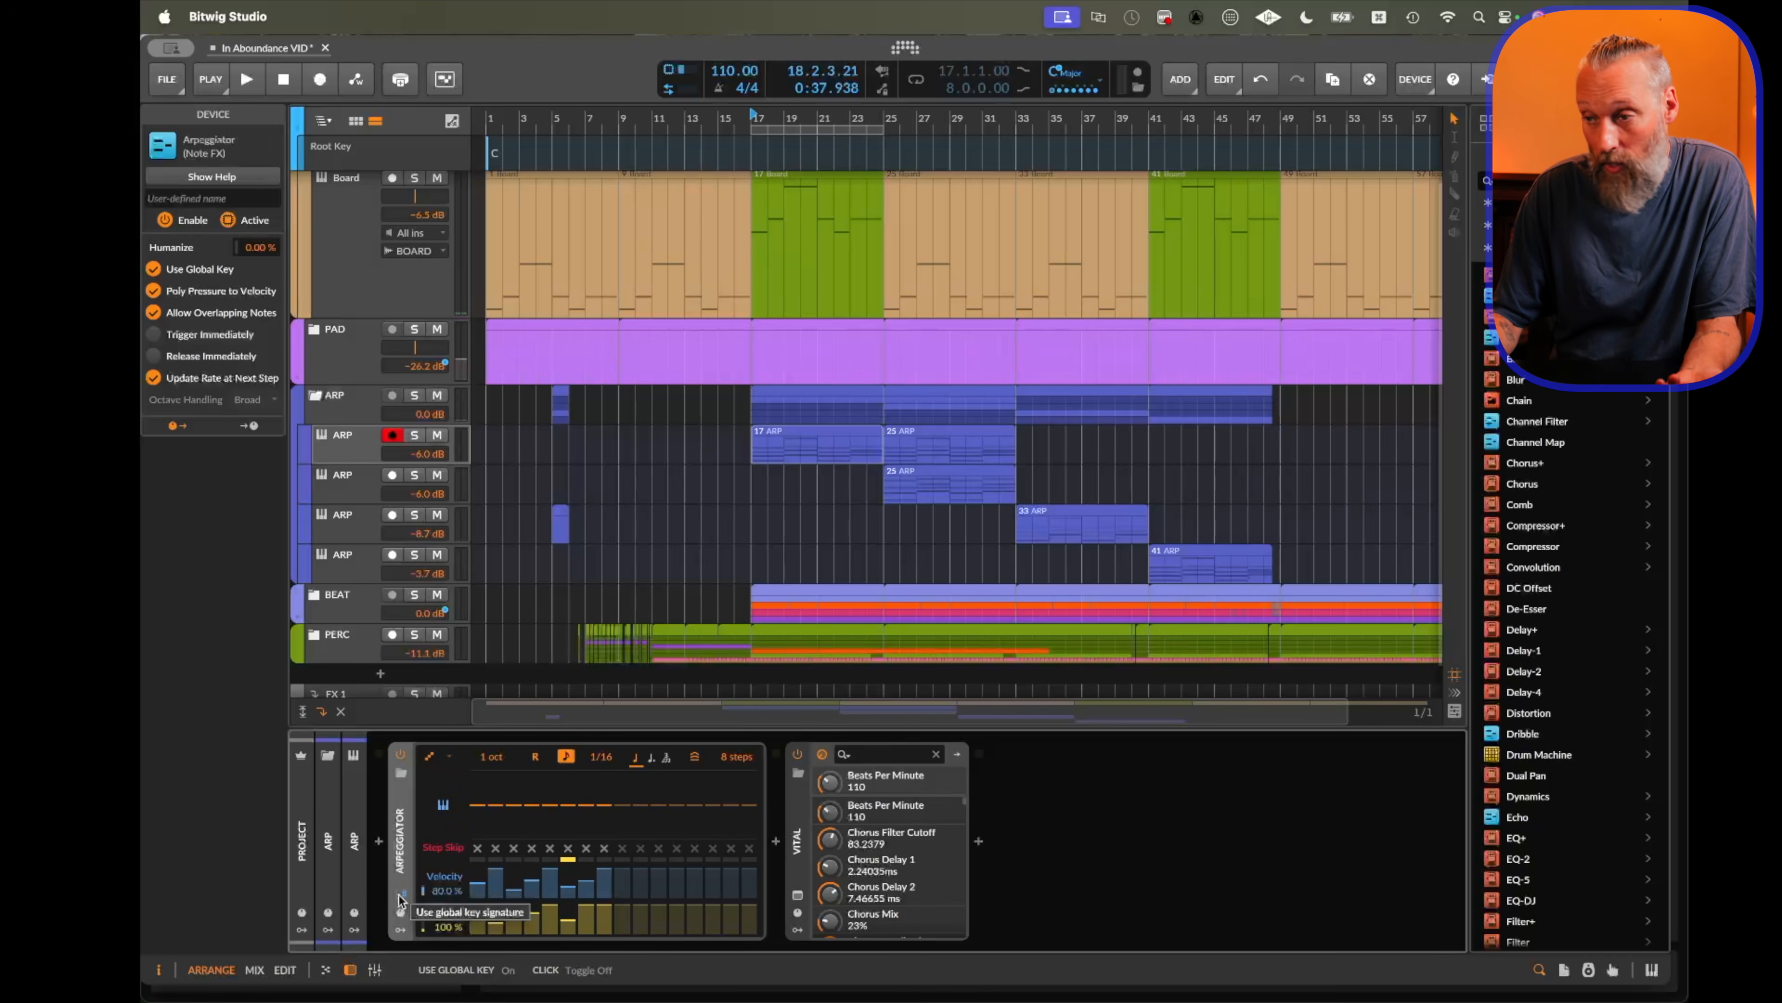
pyautogui.click(399, 899)
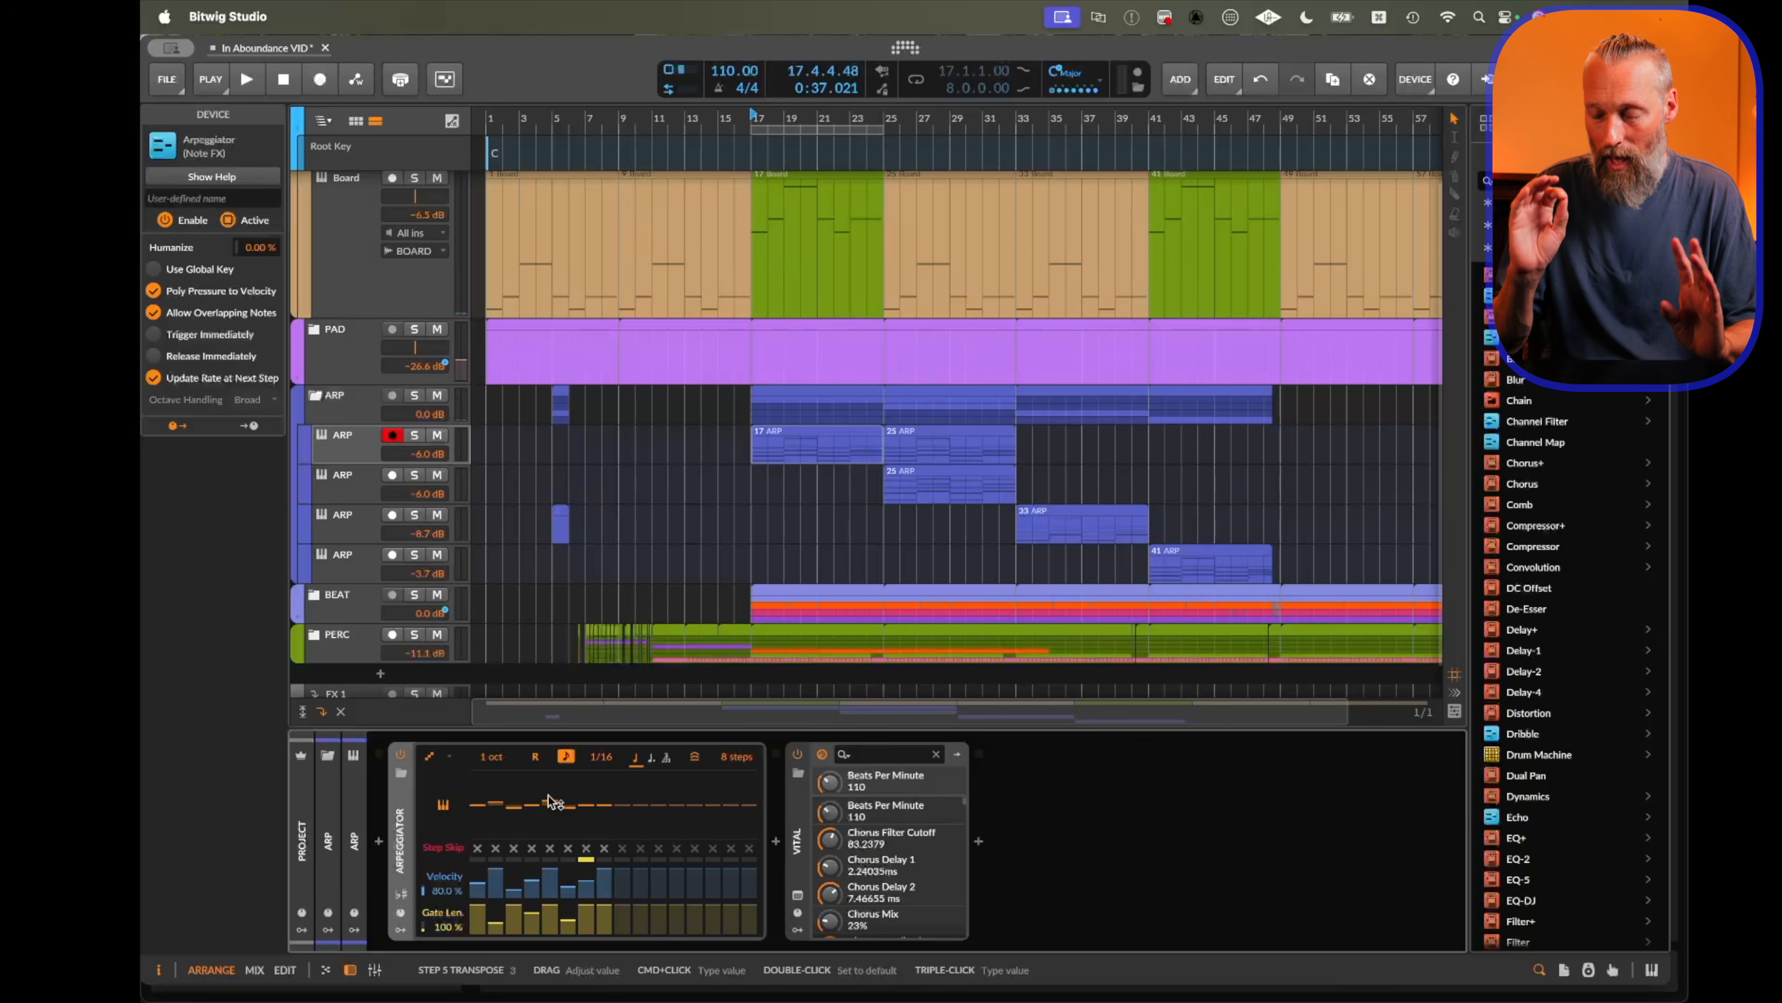
pyautogui.click(402, 895)
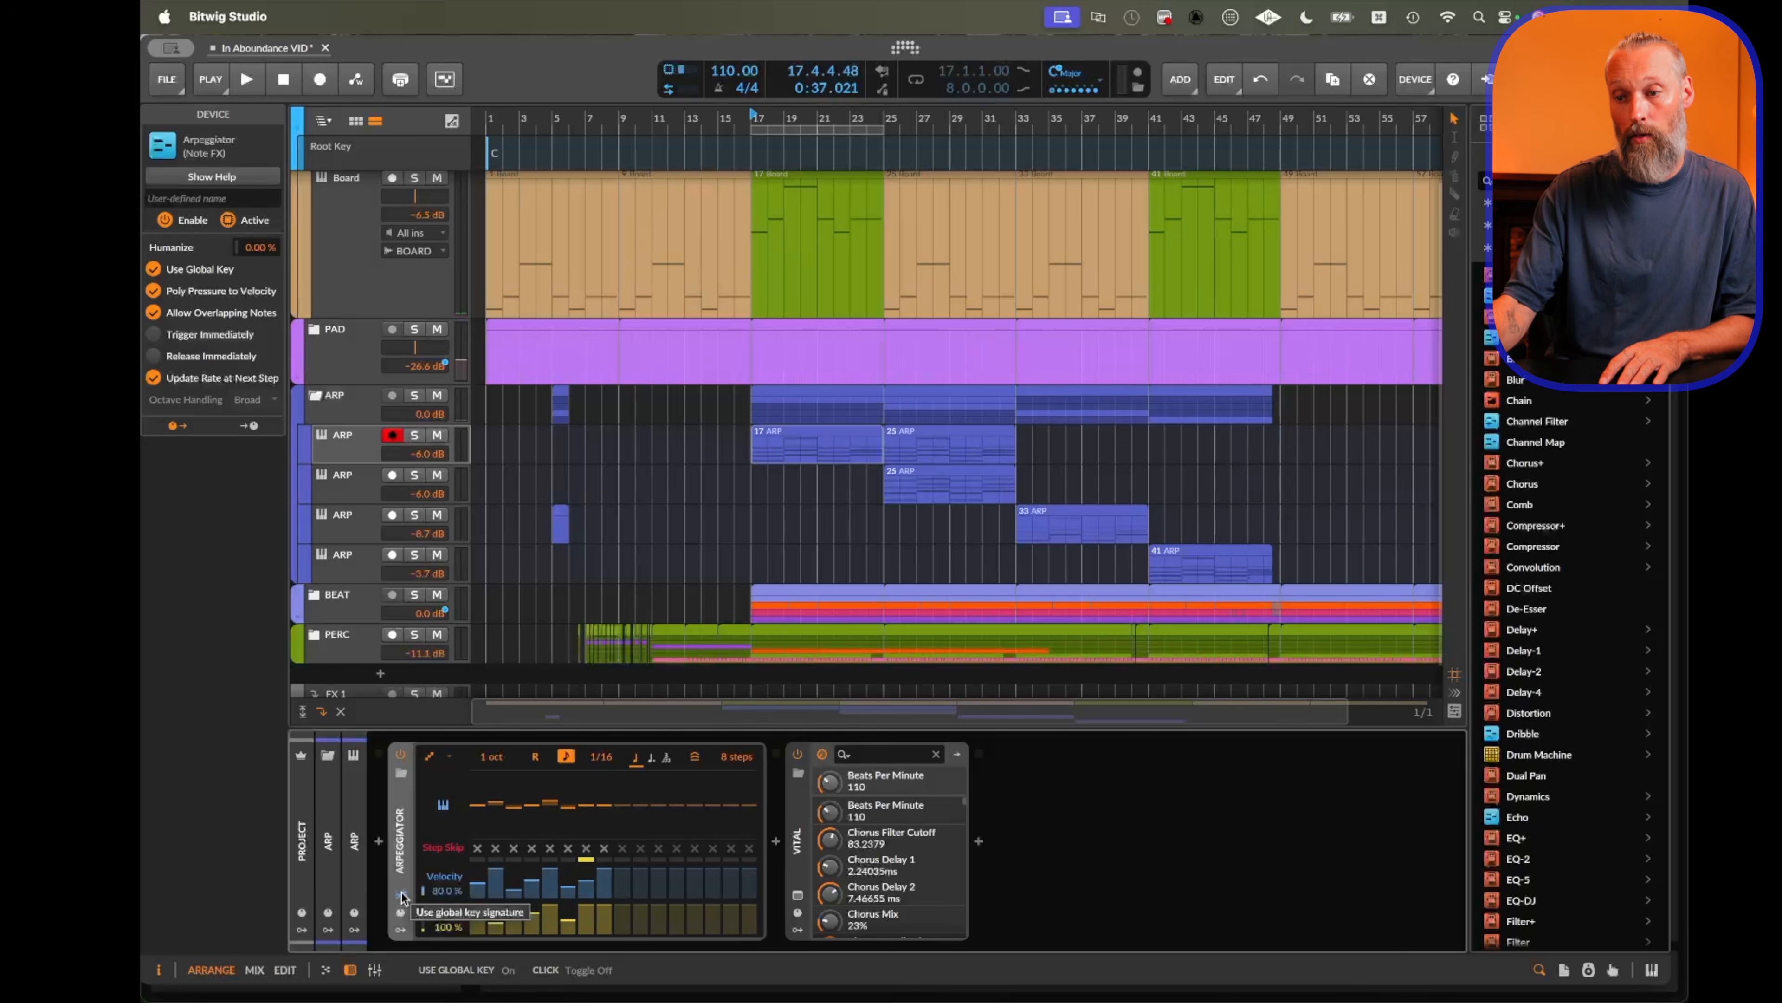
pyautogui.press('space')
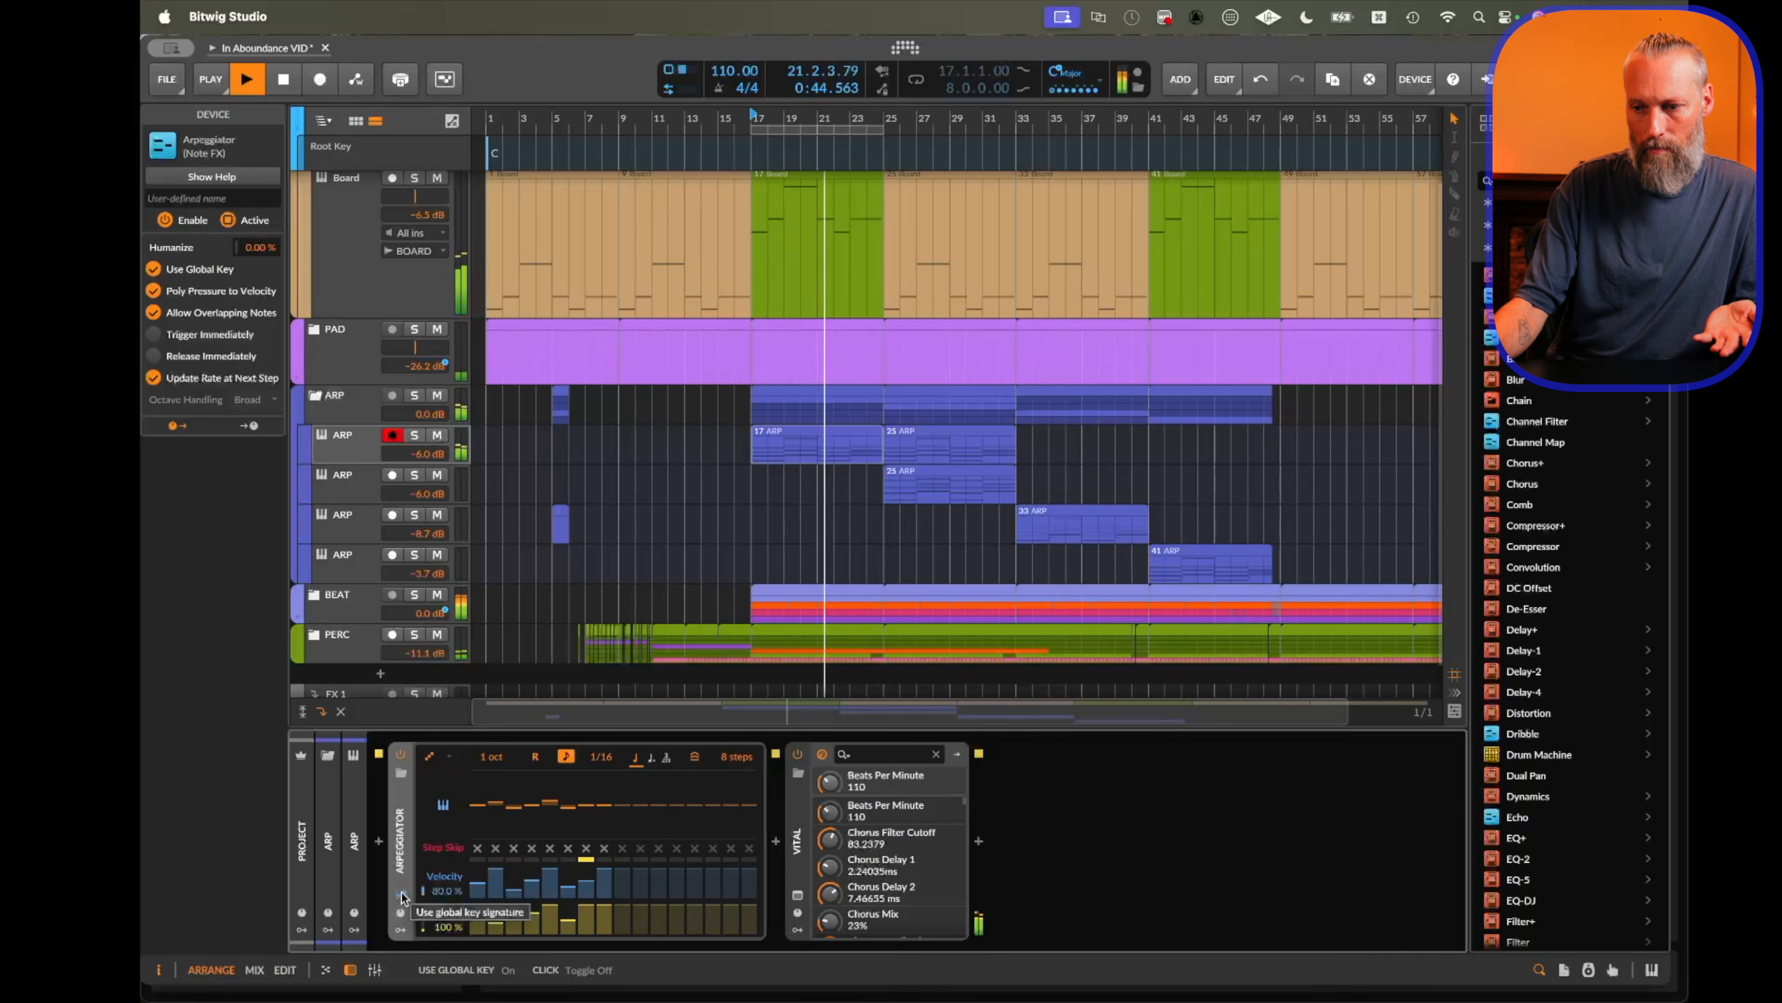
pyautogui.press('space')
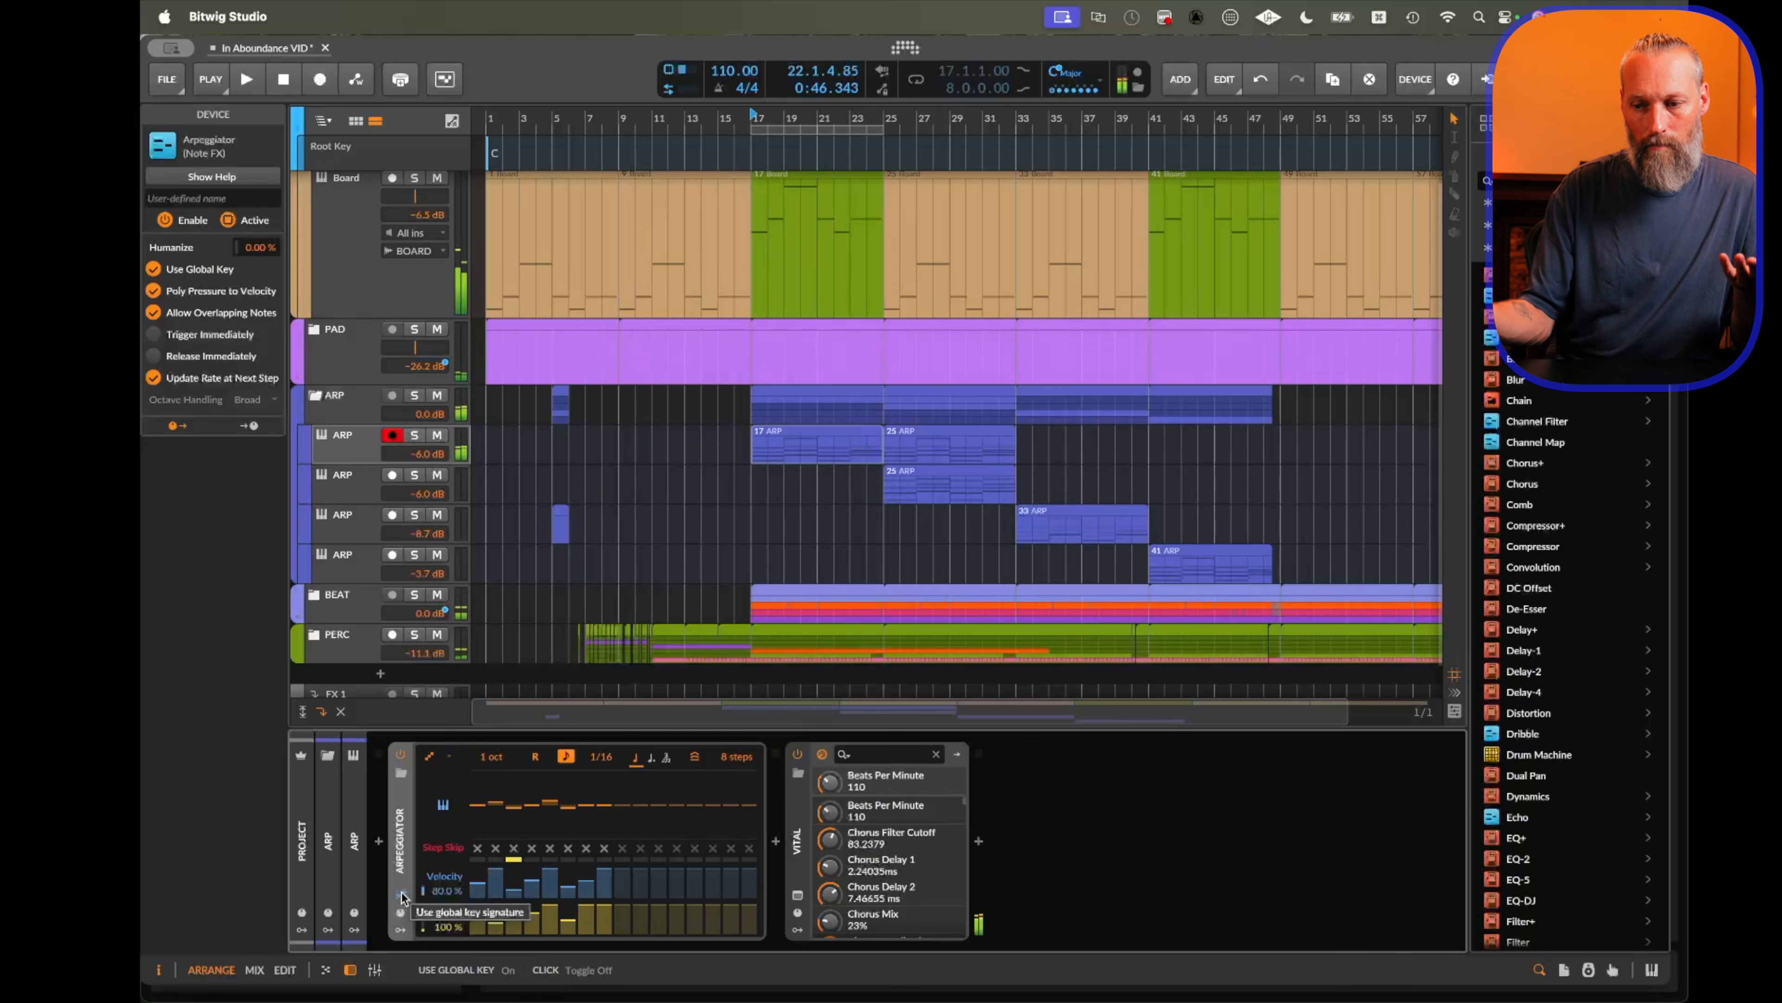